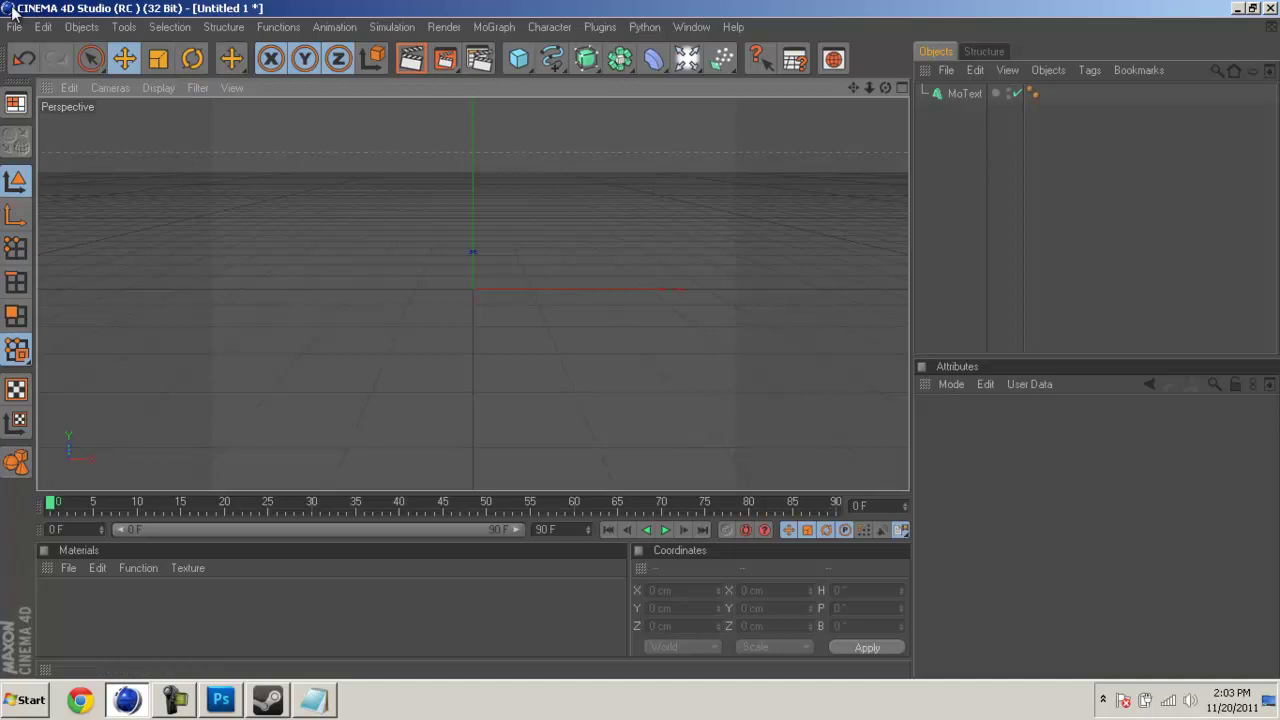
Step: Add a new MoText object and set its extrusion depth to 100
{"action": "left_click", "coordinate": [508, 29]}
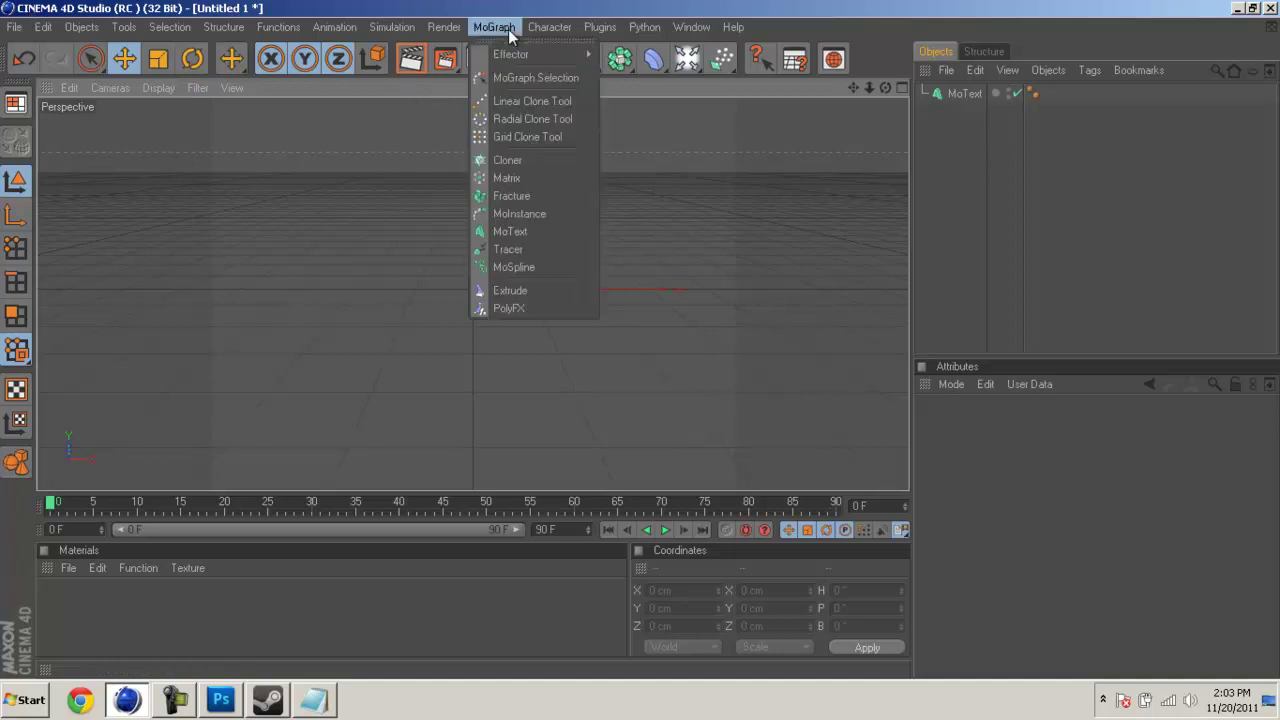
{"action": "left_click", "coordinate": [527, 234]}
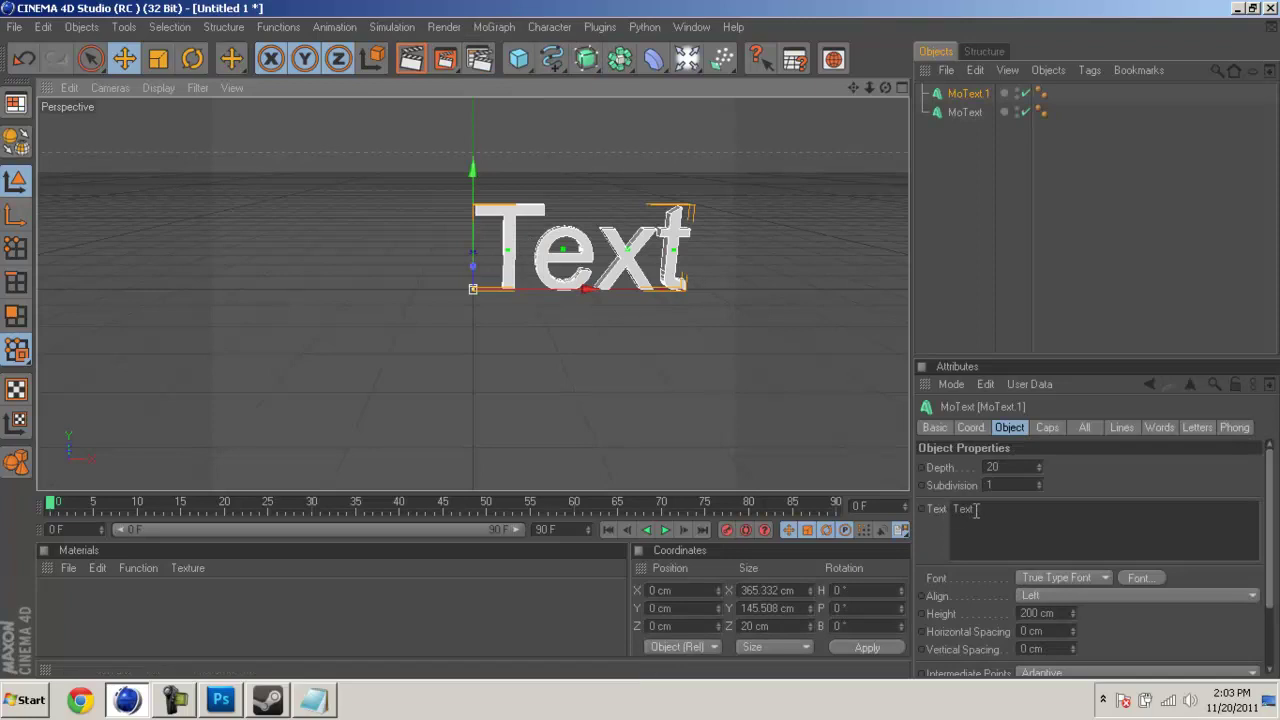
{"action": "double_click", "coordinate": [1002, 467]}
{"action": "type", "text": "100"}
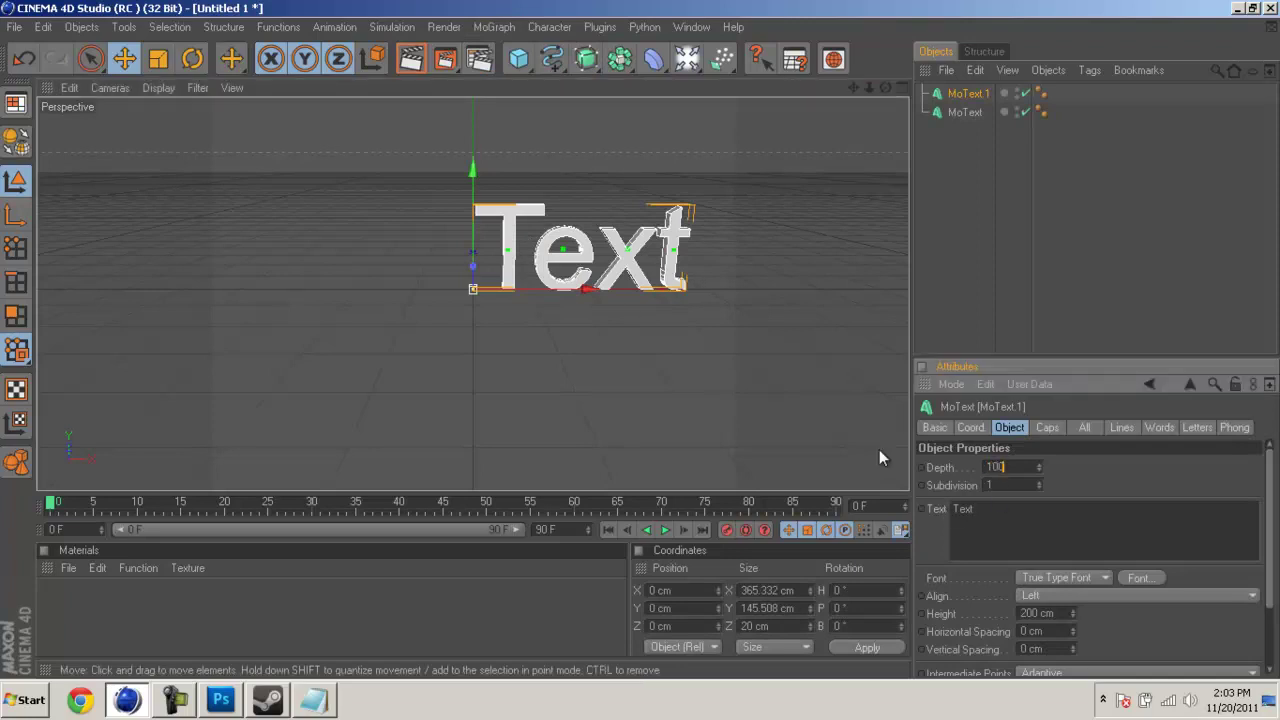
Step: Move the new text along the X axis to about -182 cm so it sits centred on the origin
{"action": "left_click", "coordinate": [657, 320]}
{"action": "left_click", "coordinate": [621, 285]}
{"action": "left_click_drag", "start_coordinate": [638, 340], "coordinate": [640, 346]}
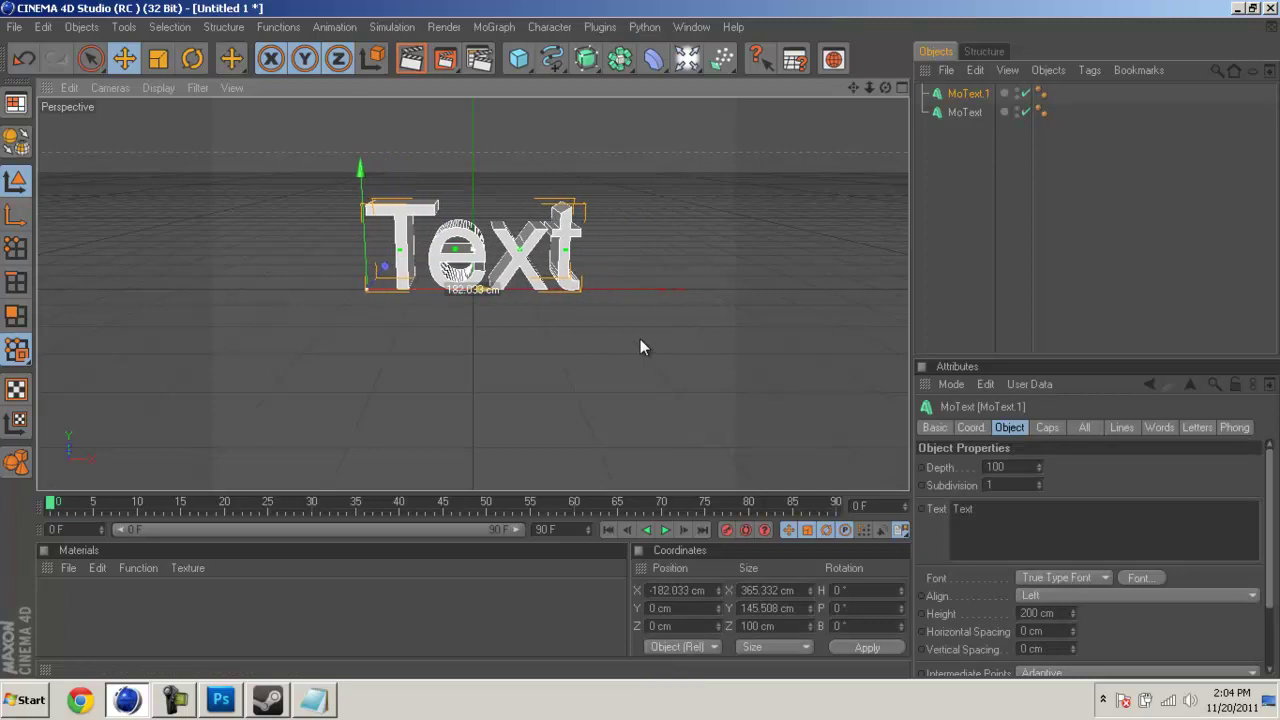
Step: Switch to Notepad to read the request notes on name, symbols, theme, colours and font, and return to Cinema 4D
{"action": "left_click", "coordinate": [313, 700]}
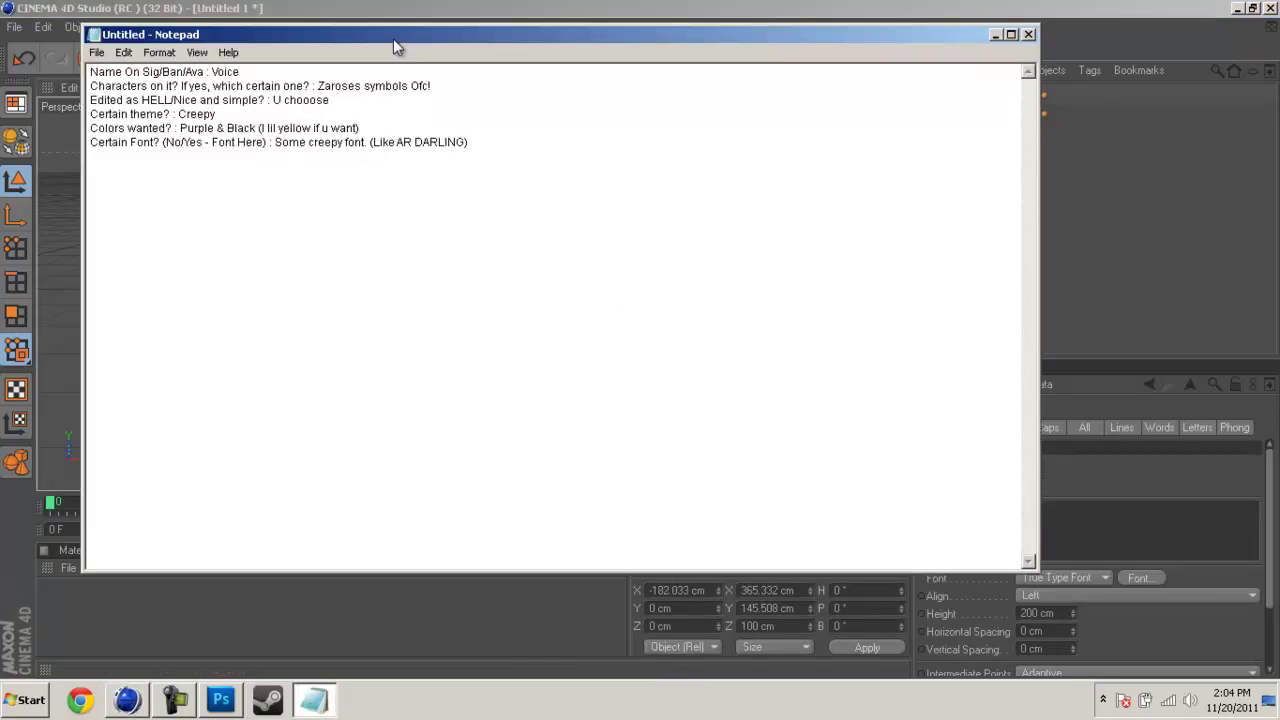
{"action": "left_click_drag", "start_coordinate": [480, 146], "coordinate": [90, 70]}
{"action": "left_click", "coordinate": [467, 232]}
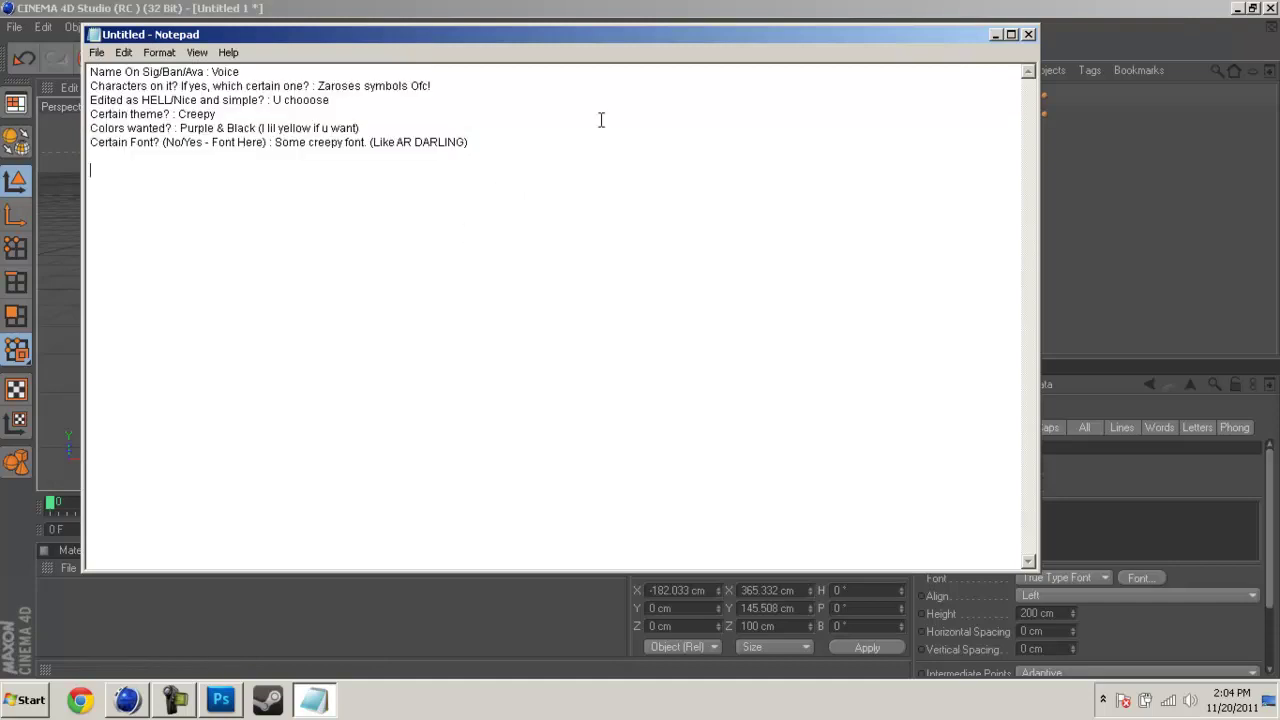
{"action": "left_click", "coordinate": [996, 35]}
{"action": "left_click", "coordinate": [313, 700]}
{"action": "left_click", "coordinate": [998, 36]}
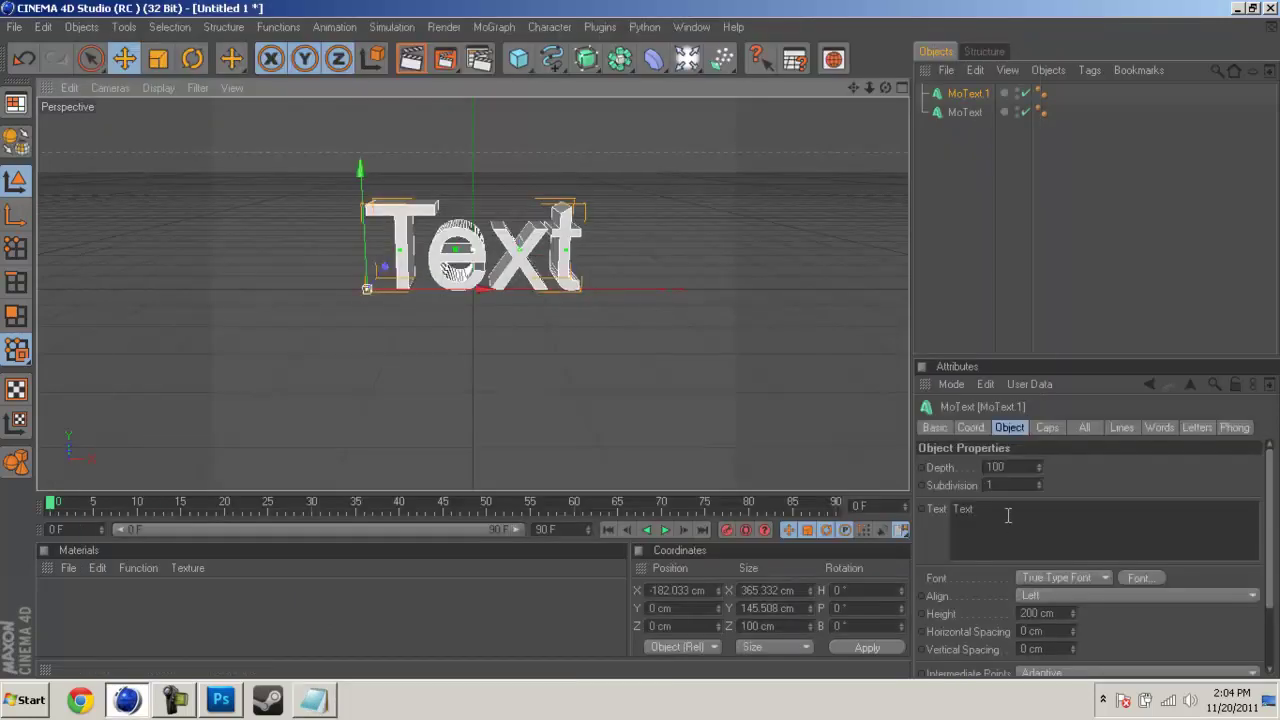
Step: Change the text to "Voice" and recentre it along the X axis at about -238 cm
{"action": "double_click", "coordinate": [1008, 515]}
{"action": "type", "text": "Voice"}
{"action": "left_click", "coordinate": [755, 392]}
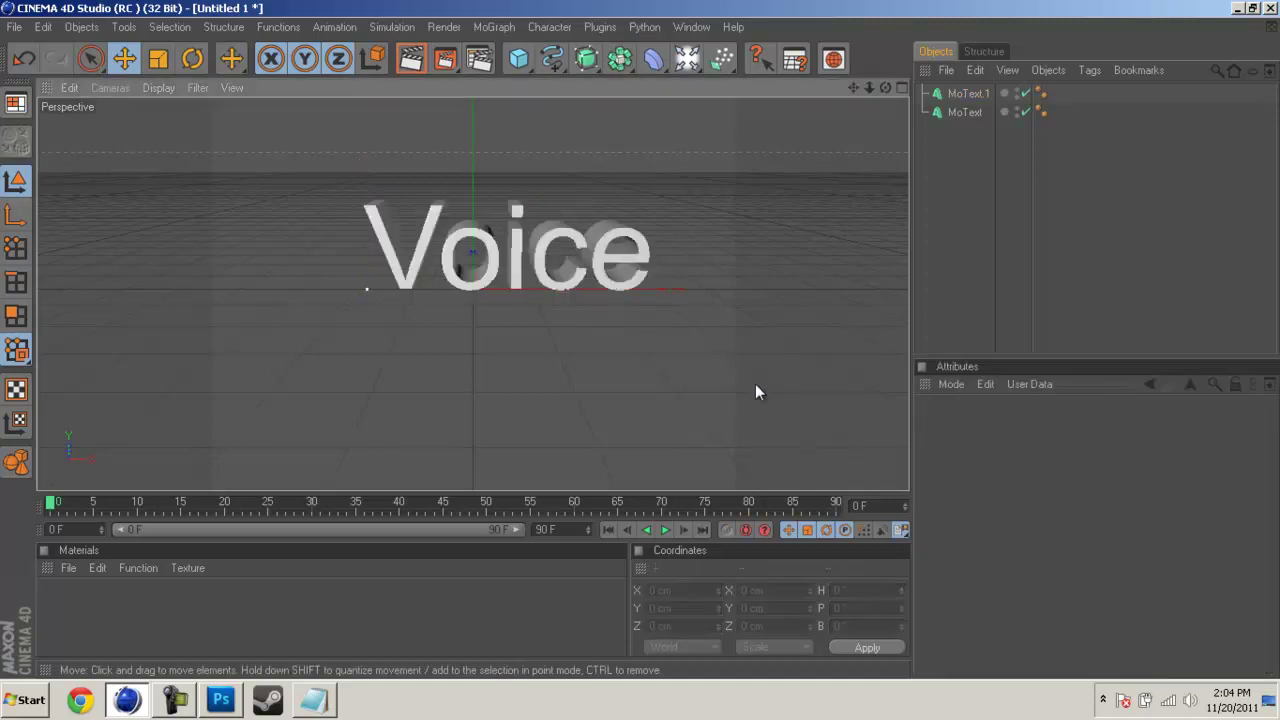
{"action": "left_click", "coordinate": [471, 292]}
{"action": "left_click_drag", "start_coordinate": [471, 292], "coordinate": [431, 292]}
{"action": "left_click_drag", "start_coordinate": [639, 341], "coordinate": [640, 341]}
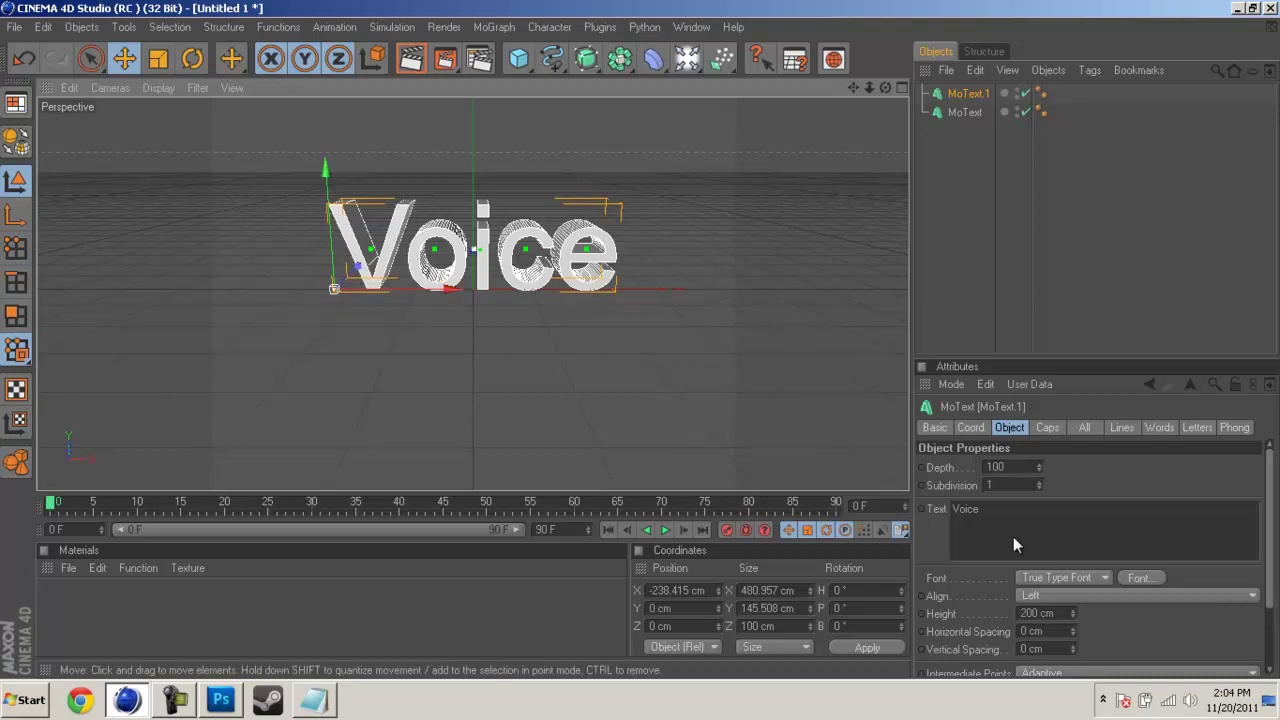
Step: Open the font selection for the Voice text, search for "AR" fonts and recheck the requested font in the notes
{"action": "left_click", "coordinate": [1122, 578]}
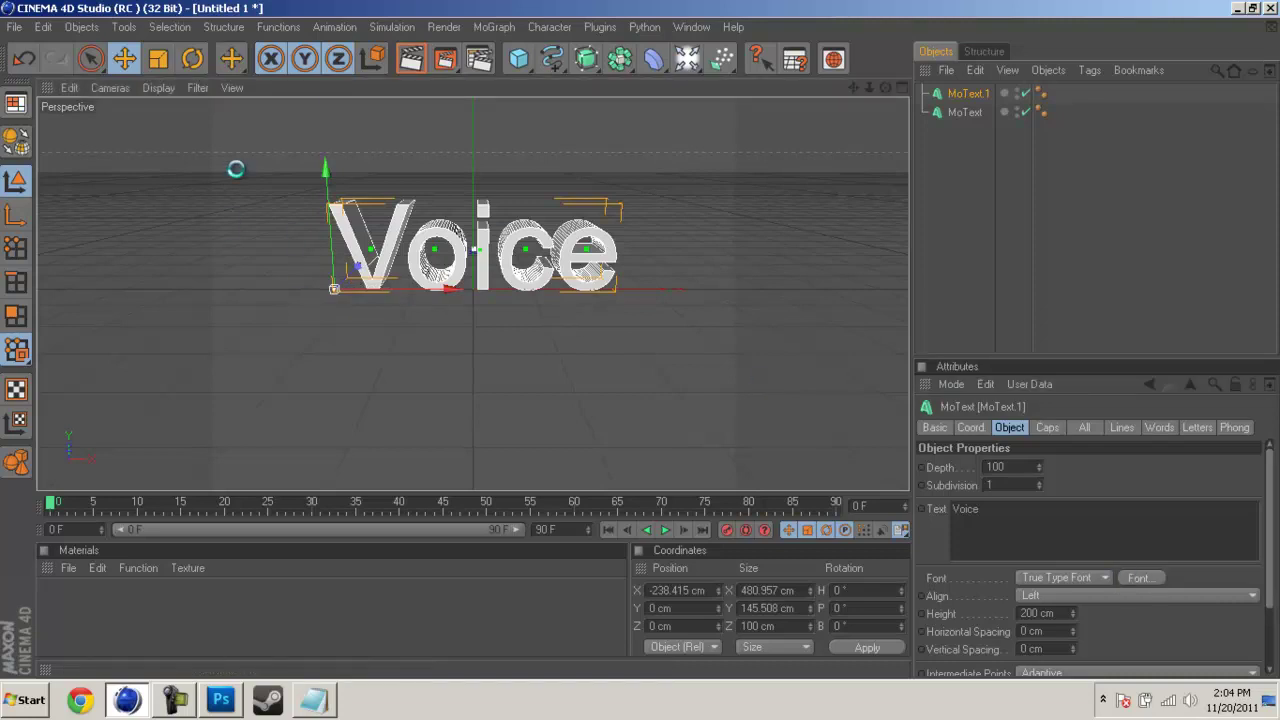
{"action": "left_click_drag", "start_coordinate": [185, 287], "coordinate": [185, 287]}
{"action": "key", "text": "Caps_Lock"}
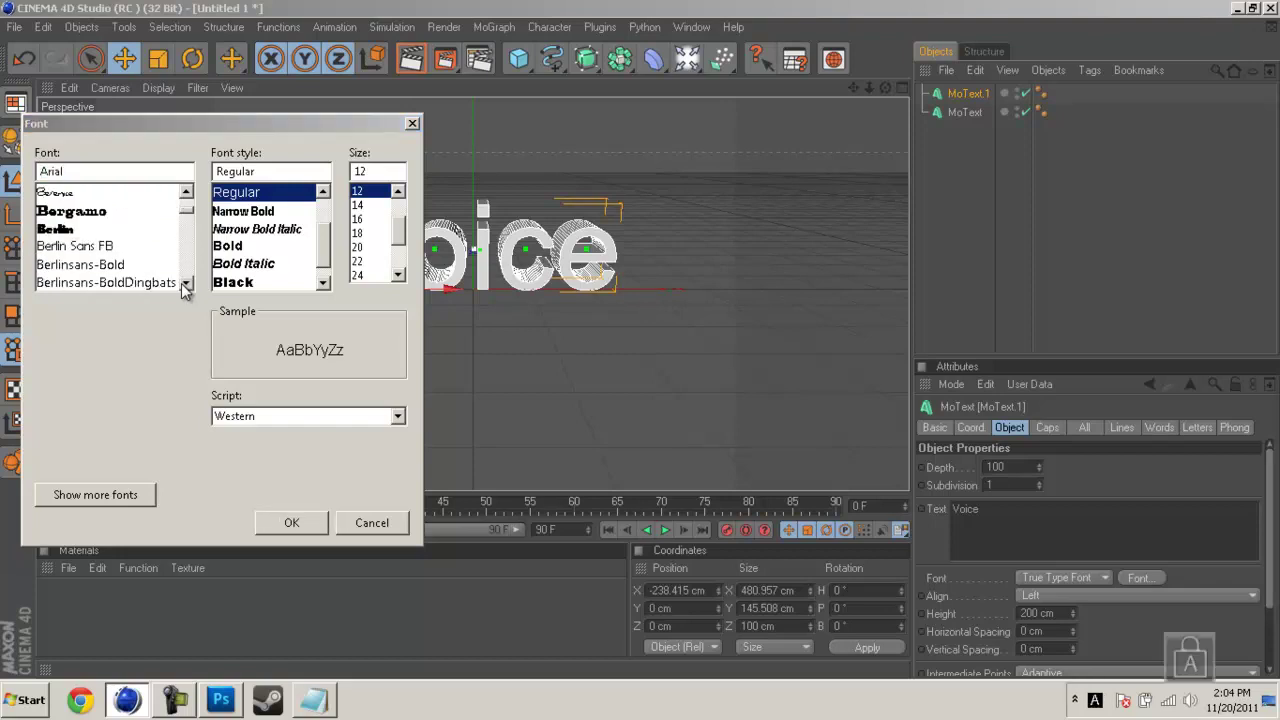
{"action": "left_click", "coordinate": [185, 287]}
{"action": "type", "text": "AR"}
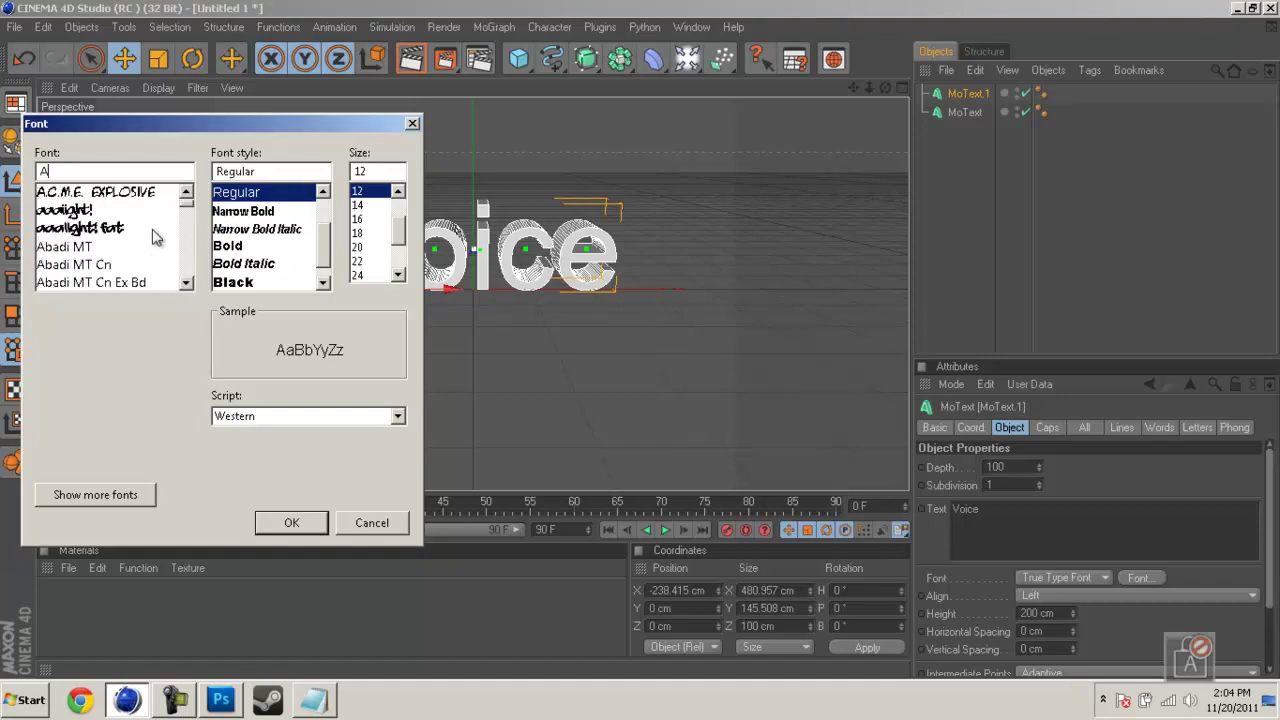
{"action": "left_click_drag", "start_coordinate": [189, 287], "coordinate": [189, 287]}
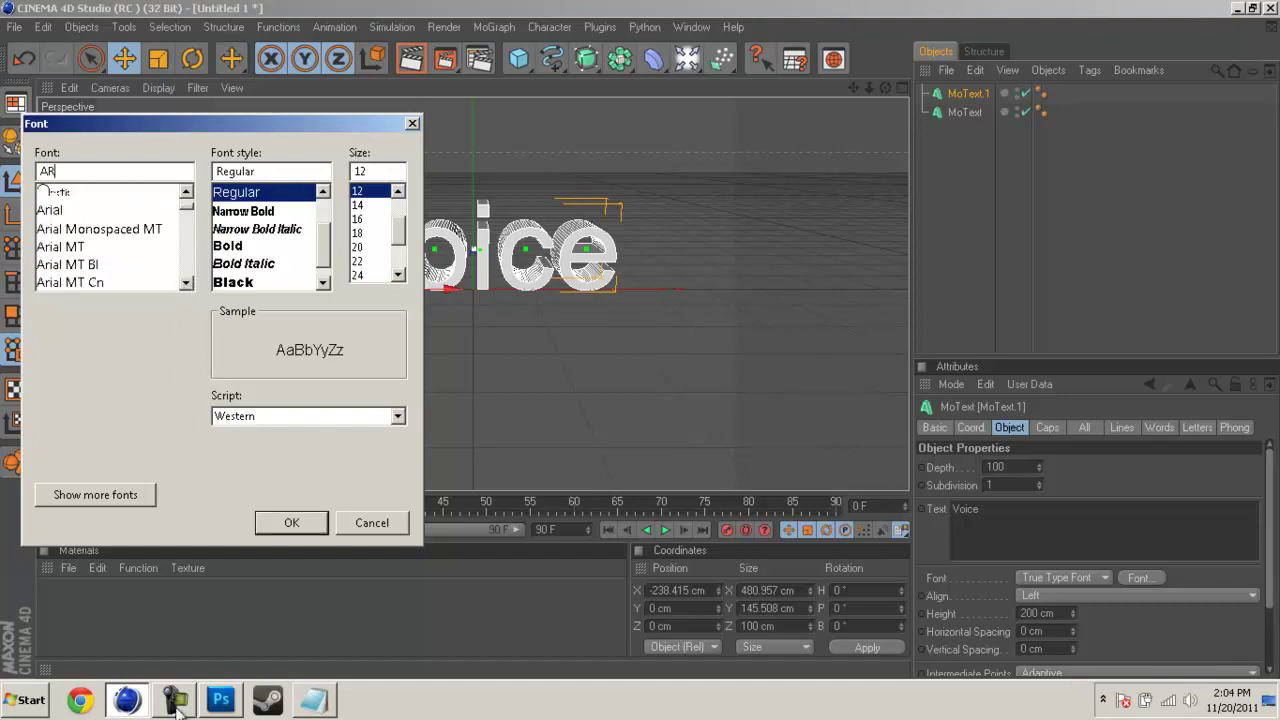
{"action": "left_click", "coordinate": [310, 702]}
{"action": "left_click", "coordinate": [310, 702]}
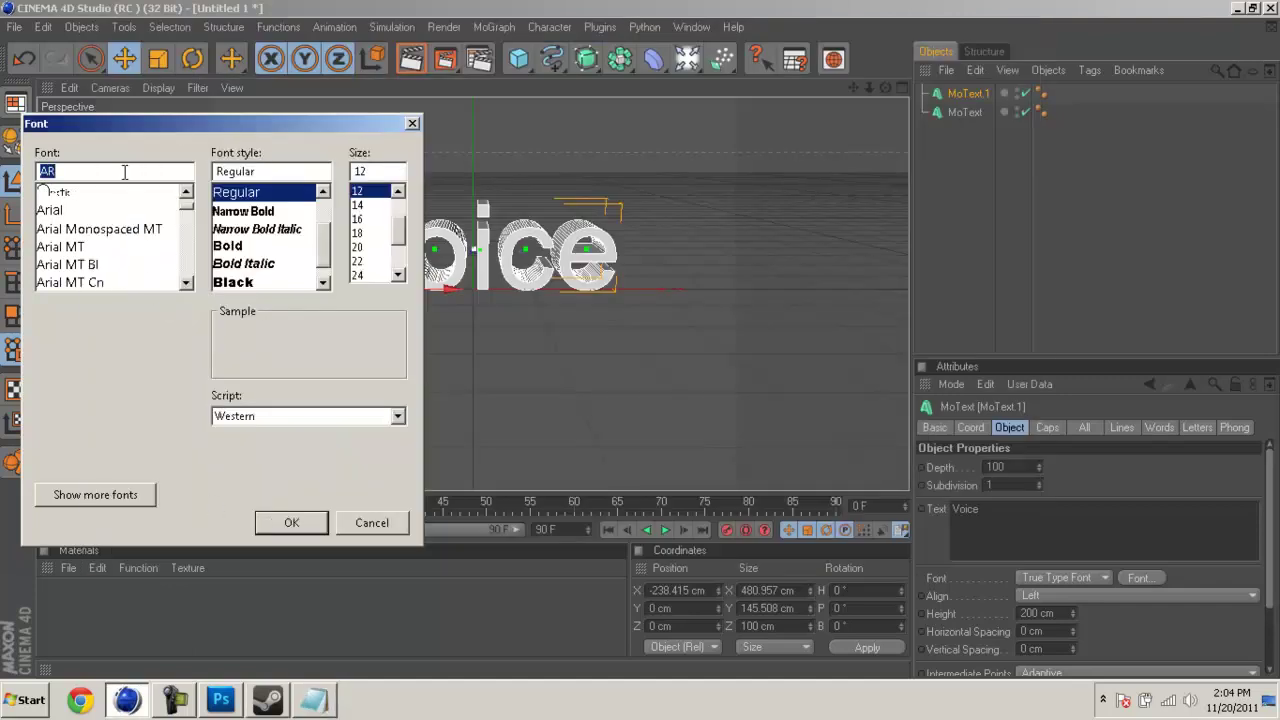
Step: Browse the fonts whose names begin with "Ar" for the requested creepy typeface
{"action": "type", "text": "AR"}
{"action": "key", "text": "BackSpace"}
{"action": "key", "text": "BackSpace"}
{"action": "type", "text": "Ar"}
{"action": "key", "text": "Down"}
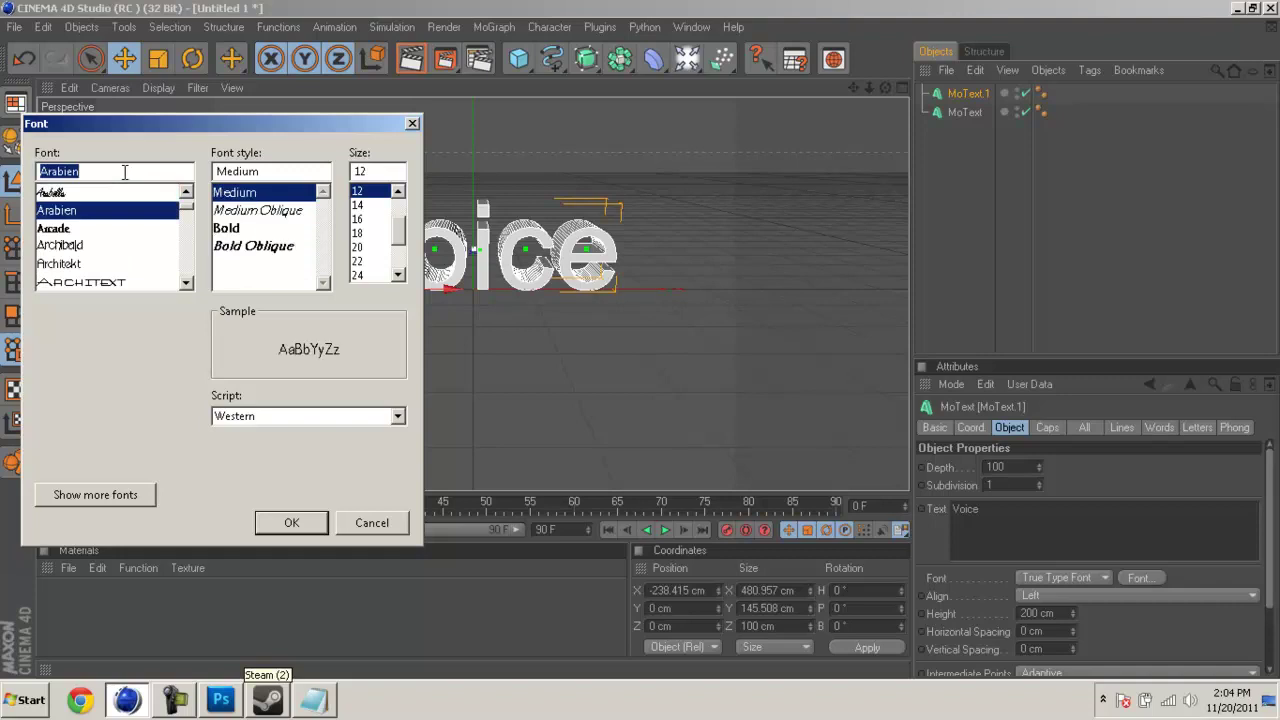
{"action": "key", "text": "Down"}
{"action": "key", "text": "Down"}
{"action": "key", "text": "Down"}
{"action": "key", "text": "Down"}
{"action": "key", "text": "Down"}
{"action": "key", "text": "Down"}
{"action": "key", "text": "Down"}
{"action": "key", "text": "Down"}
{"action": "key", "text": "Down"}
{"action": "key", "text": "Down"}
{"action": "key", "text": "Down"}
{"action": "key", "text": "Down"}
{"action": "key", "text": "Down"}
{"action": "key", "text": "Down"}
{"action": "key", "text": "Down"}
{"action": "key", "text": "Down"}
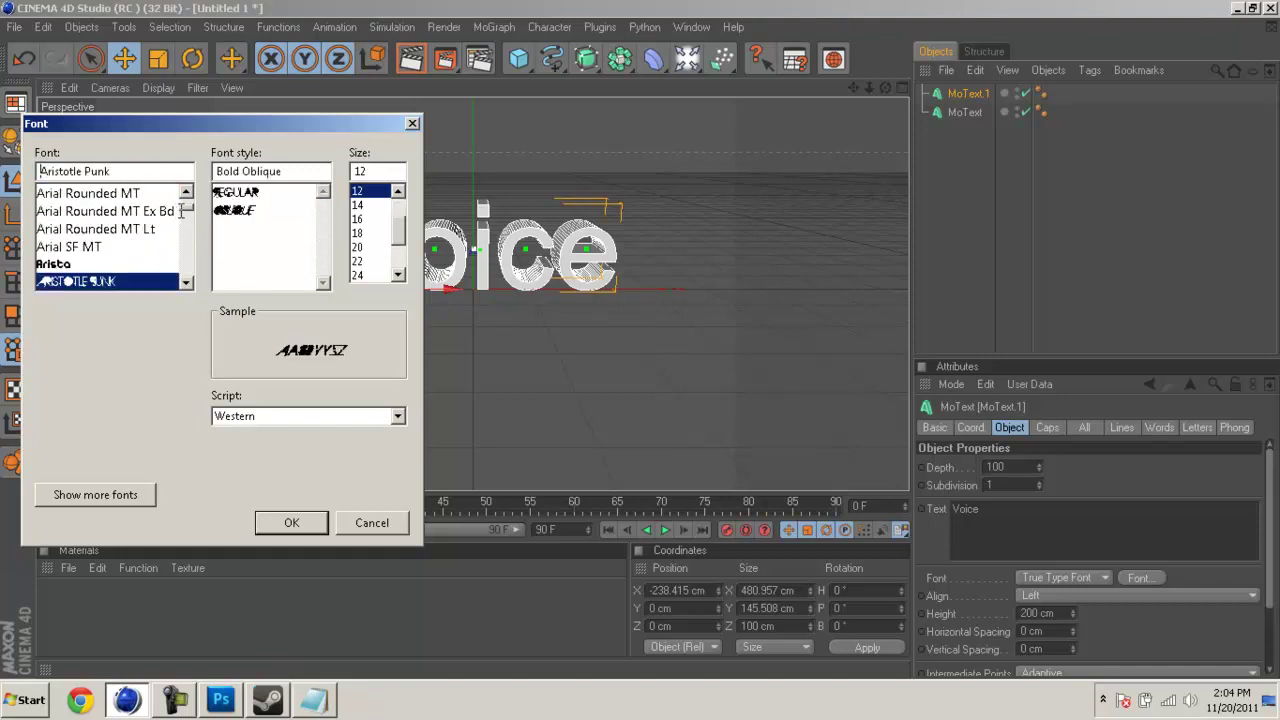
{"action": "key", "text": "Down"}
{"action": "left_click_drag", "start_coordinate": [185, 210], "coordinate": [185, 228]}
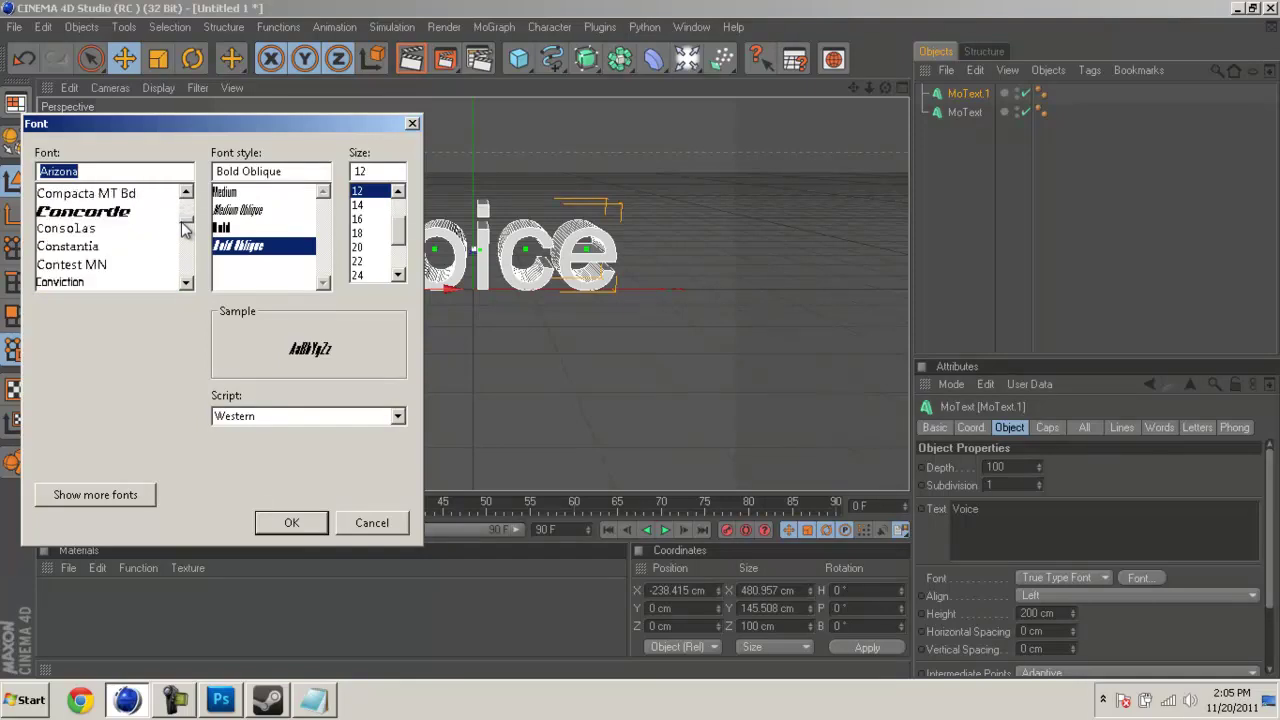
{"action": "key", "text": "End"}
{"action": "key", "text": "Down"}
{"action": "key", "text": "Down"}
{"action": "key", "text": "Down"}
{"action": "key", "text": "Down"}
{"action": "key", "text": "Down"}
{"action": "key", "text": "Down"}
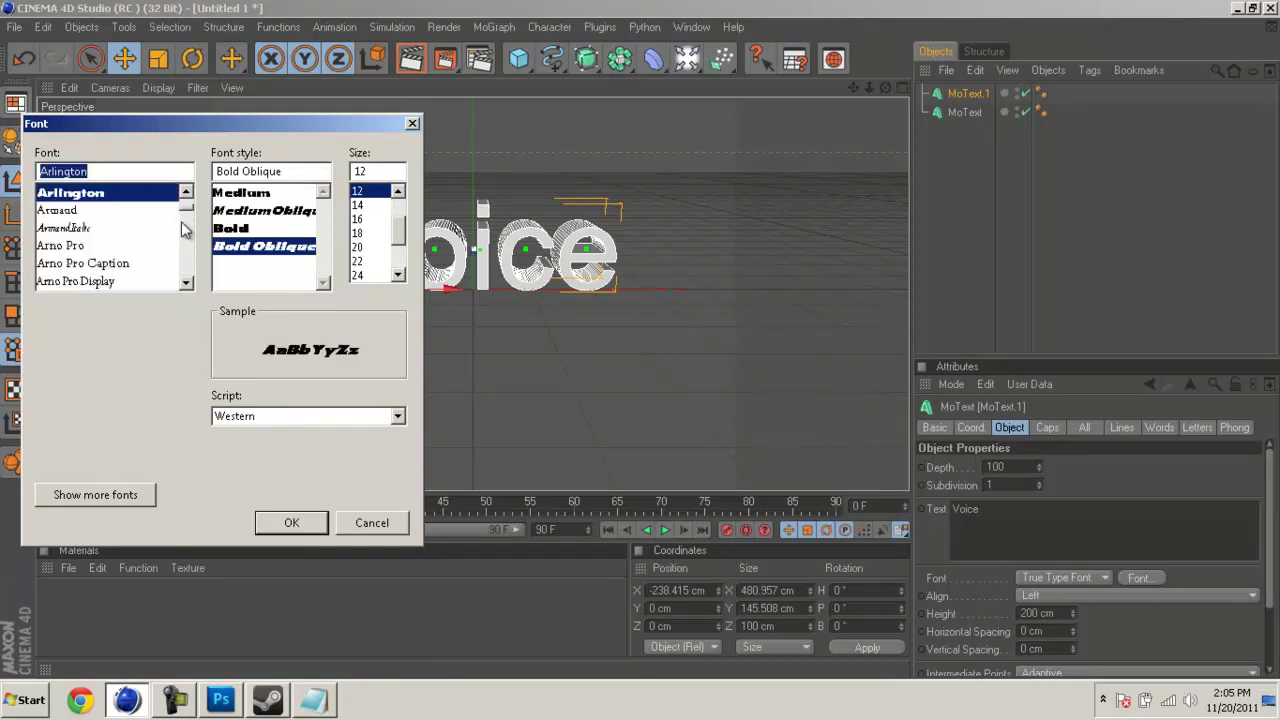
{"action": "left_click", "coordinate": [185, 248]}
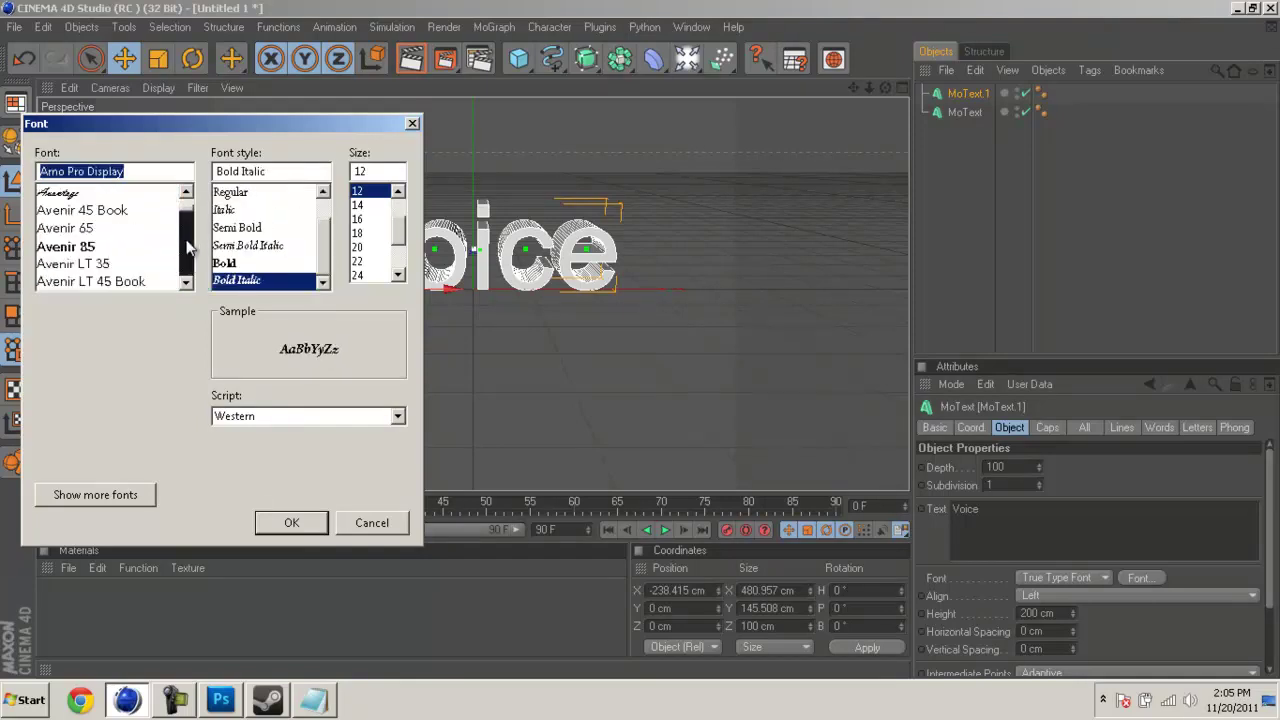
Step: Preview the fonts from Berenice to BILLY ARGEL FONT and compare them with the font request in the notes
{"action": "left_click", "coordinate": [126, 237]}
{"action": "left_click", "coordinate": [128, 245]}
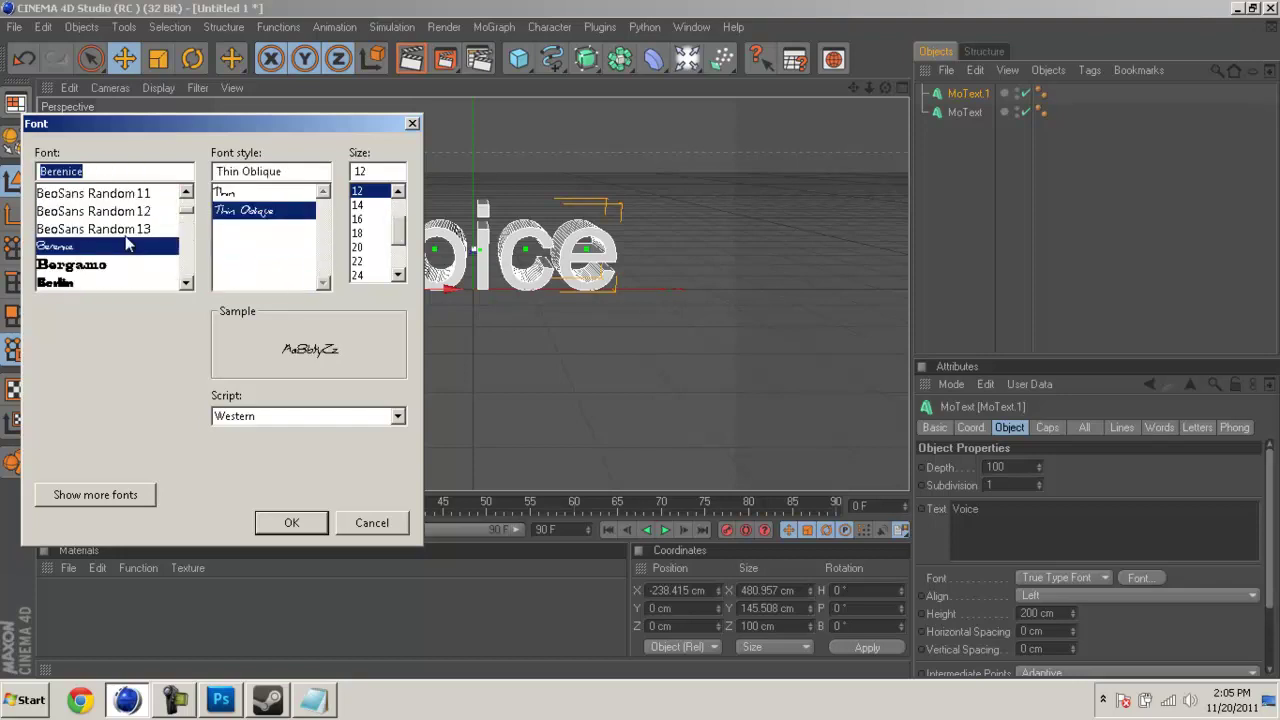
{"action": "key", "text": "Down"}
{"action": "key", "text": "Down"}
{"action": "key", "text": "Down"}
{"action": "key", "text": "Down"}
{"action": "key", "text": "Down"}
{"action": "key", "text": "Down"}
{"action": "key", "text": "Down"}
{"action": "key", "text": "Down"}
{"action": "key", "text": "Down"}
{"action": "key", "text": "Down"}
{"action": "key", "text": "Down"}
{"action": "key", "text": "Down"}
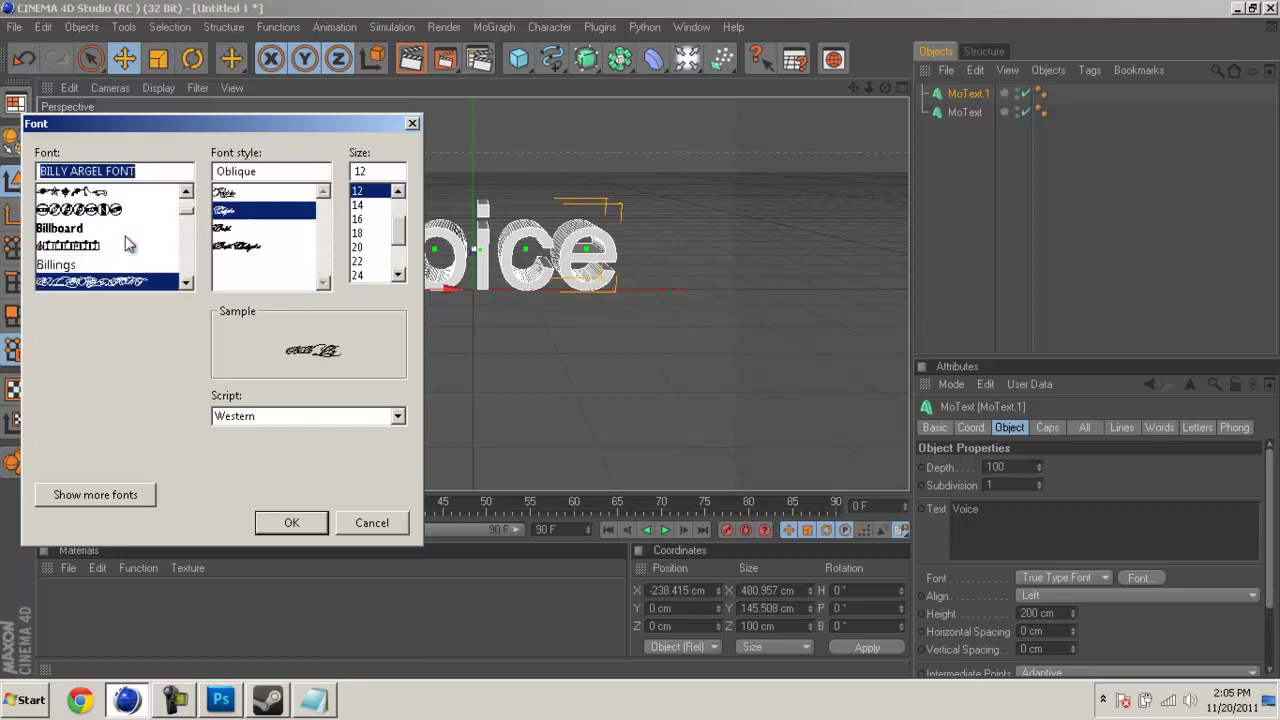
{"action": "key", "text": "Up"}
{"action": "key", "text": "Up"}
{"action": "key", "text": "Up"}
{"action": "key", "text": "Up"}
{"action": "key", "text": "Up"}
{"action": "key", "text": "Up"}
{"action": "key", "text": "Up"}
{"action": "key", "text": "Up"}
{"action": "key", "text": "Up"}
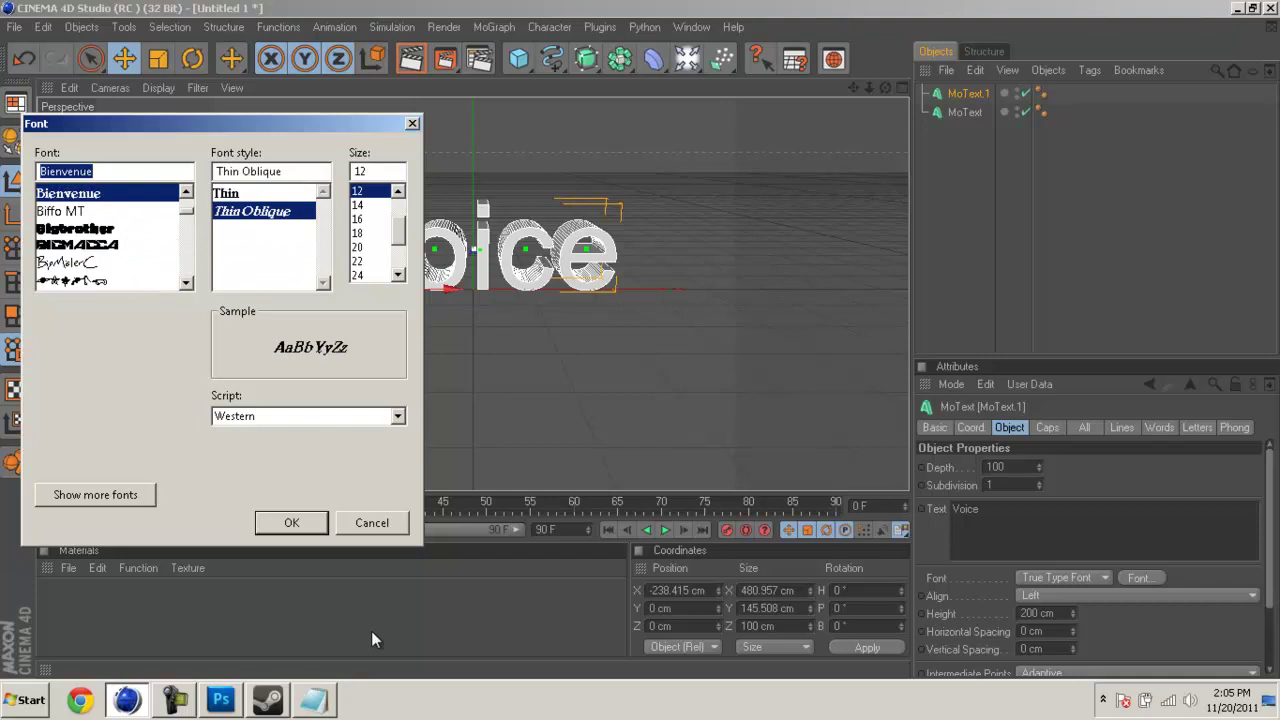
{"action": "left_click", "coordinate": [313, 700]}
{"action": "left_click", "coordinate": [175, 700]}
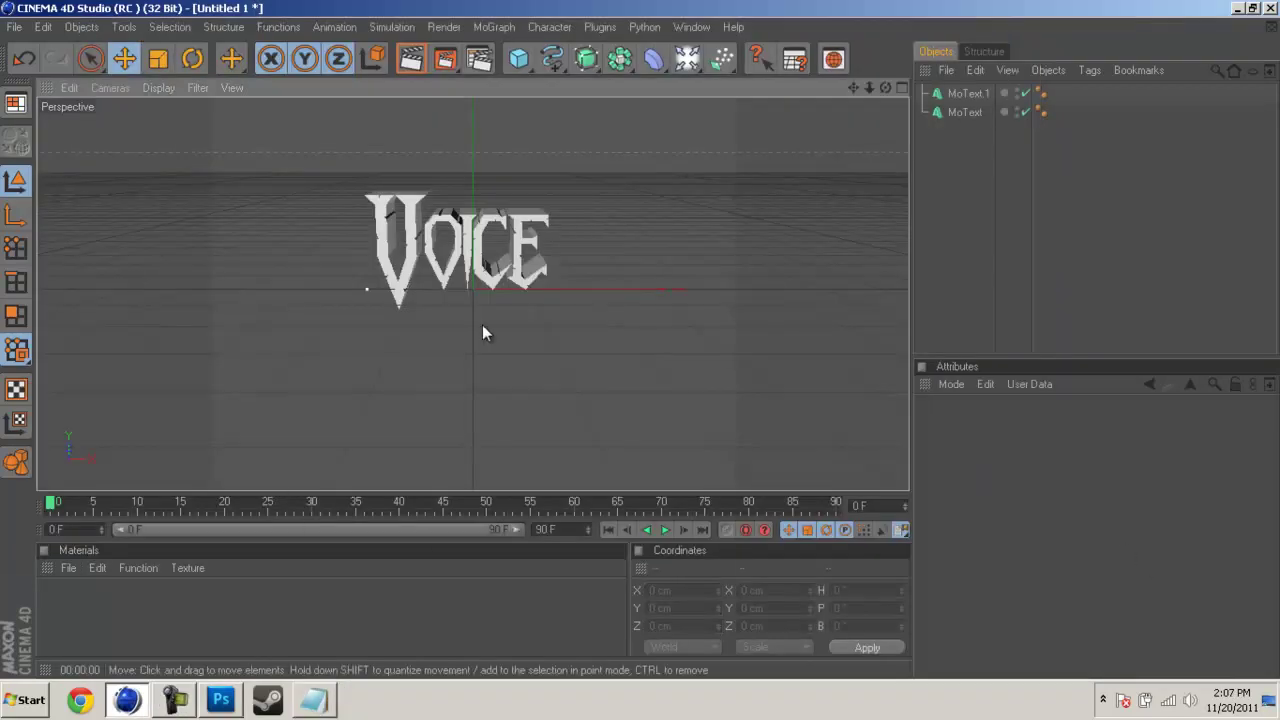
Step: Reopen the Voice text's font selection, look through the fonts listed after Spykker and close it
{"action": "left_click", "coordinate": [463, 243]}
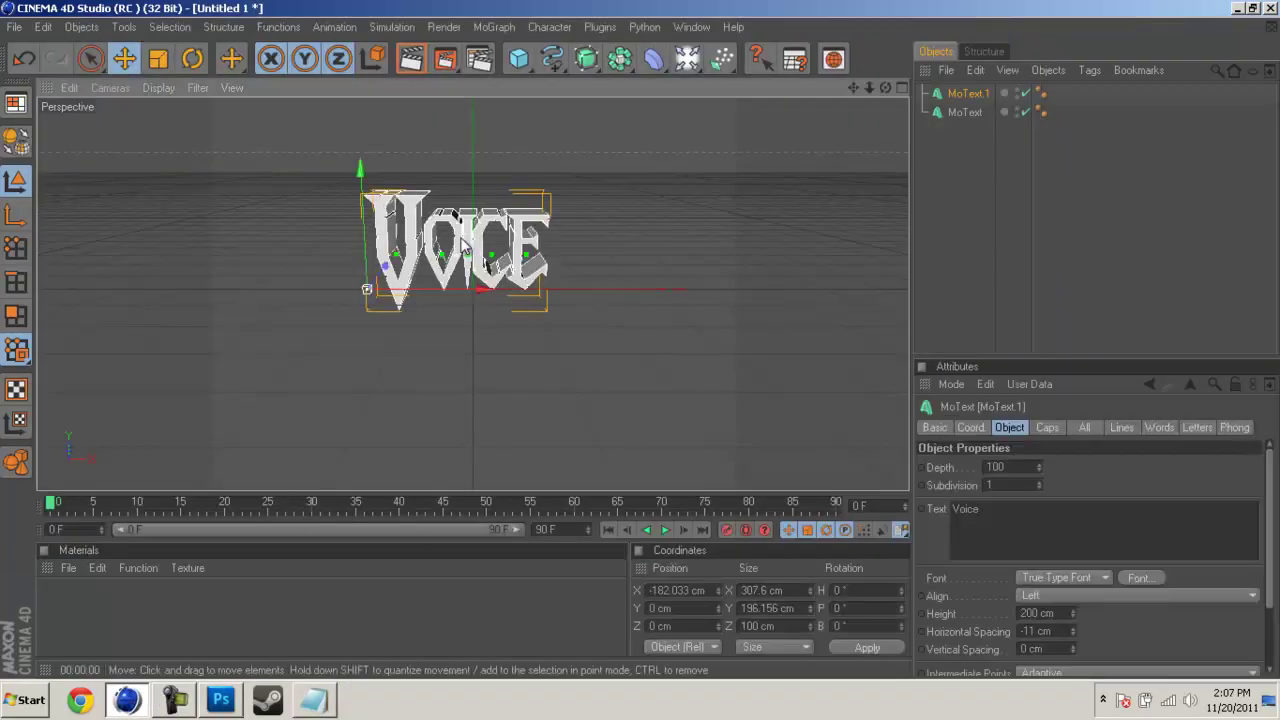
{"action": "left_click", "coordinate": [1141, 576]}
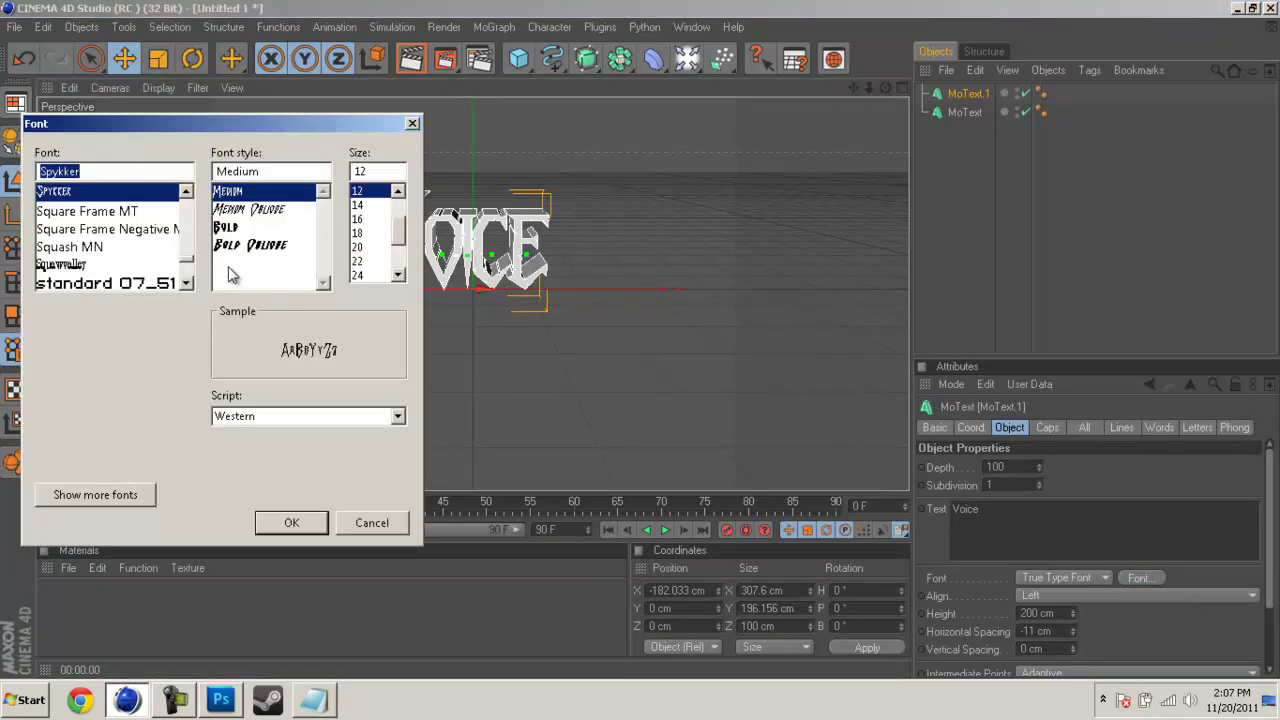
{"action": "left_click", "coordinate": [187, 284]}
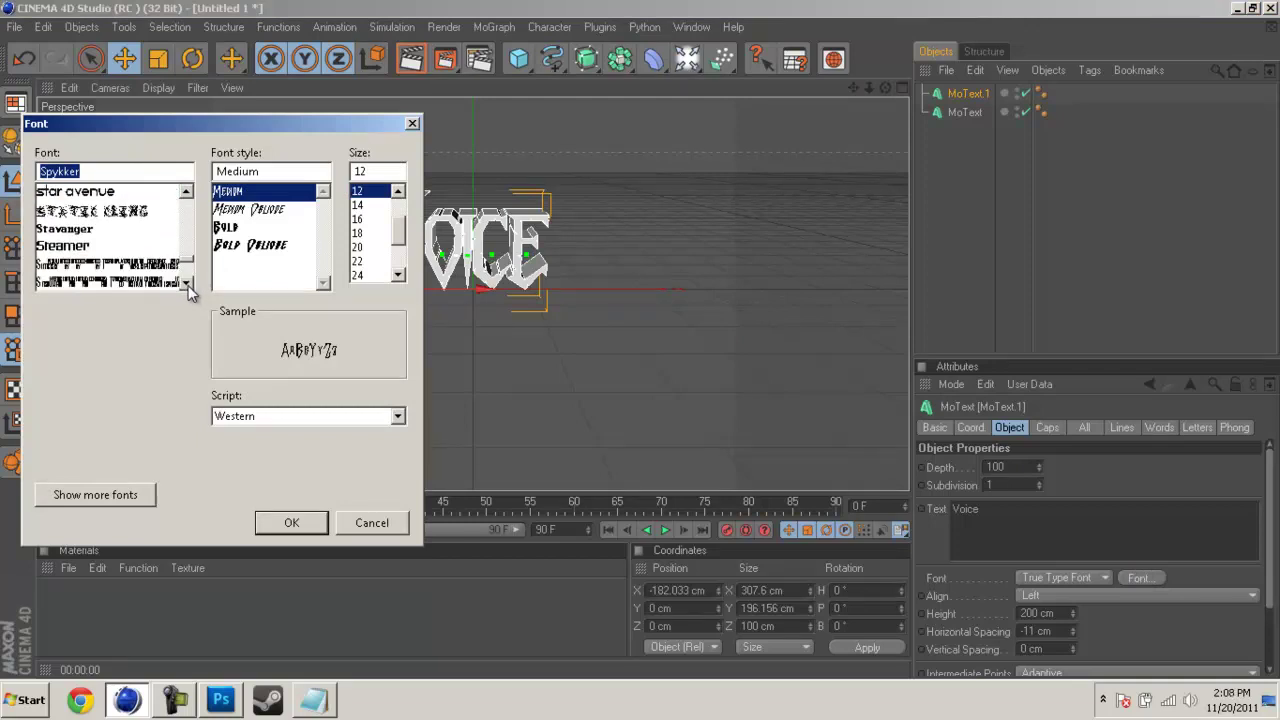
{"action": "left_click", "coordinate": [193, 194]}
{"action": "left_click", "coordinate": [187, 284]}
{"action": "left_click", "coordinate": [187, 284]}
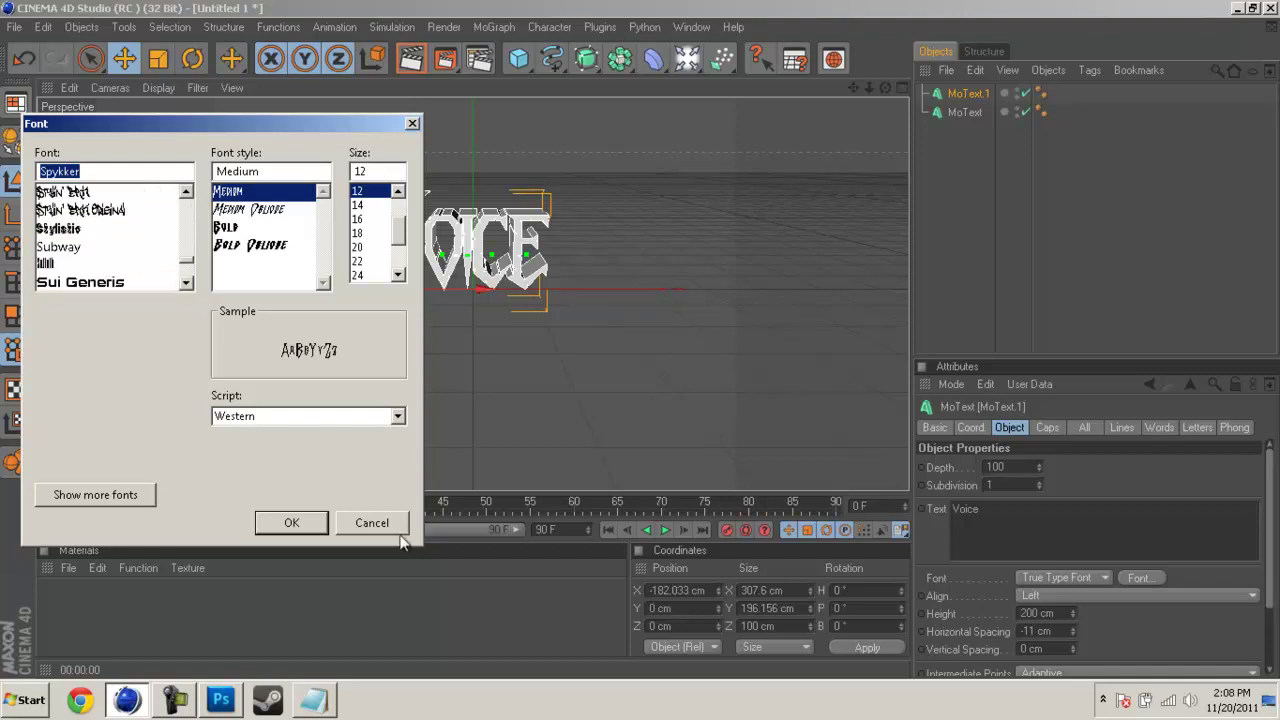
{"action": "left_click", "coordinate": [291, 522]}
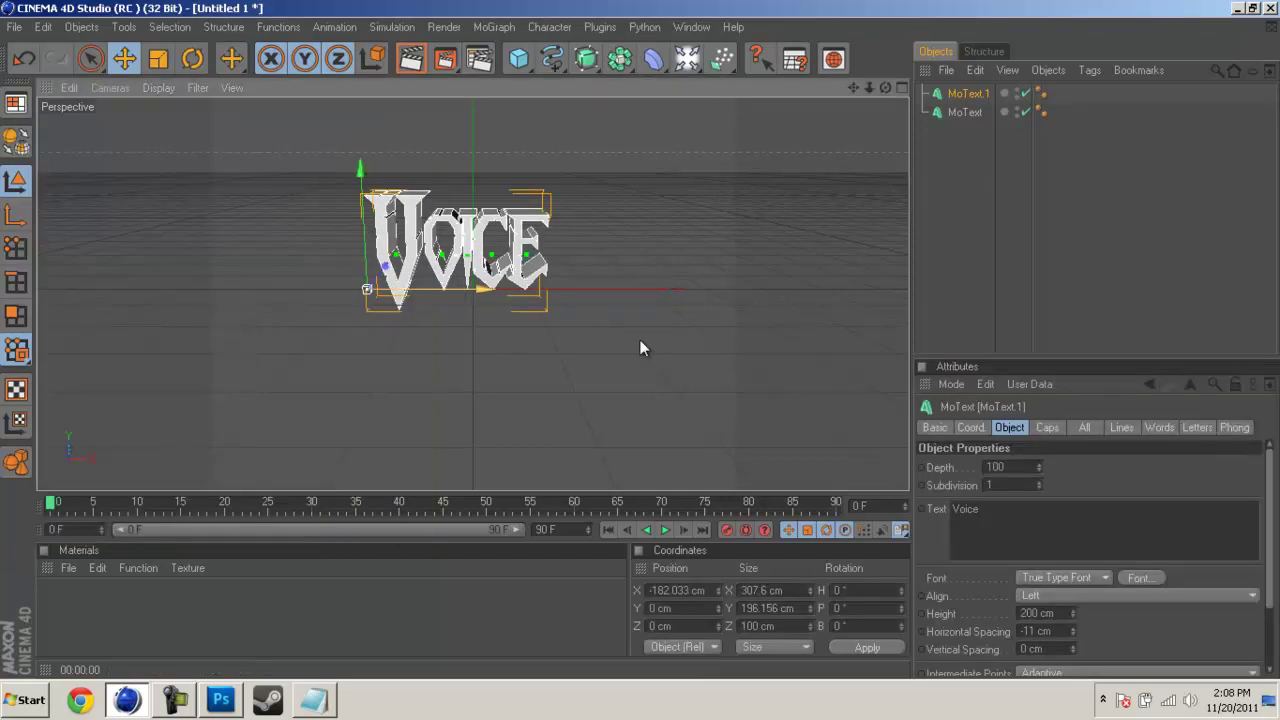
Step: Shift the Voice text along the X axis to about -155 cm and keep it selected
{"action": "left_click", "coordinate": [538, 385]}
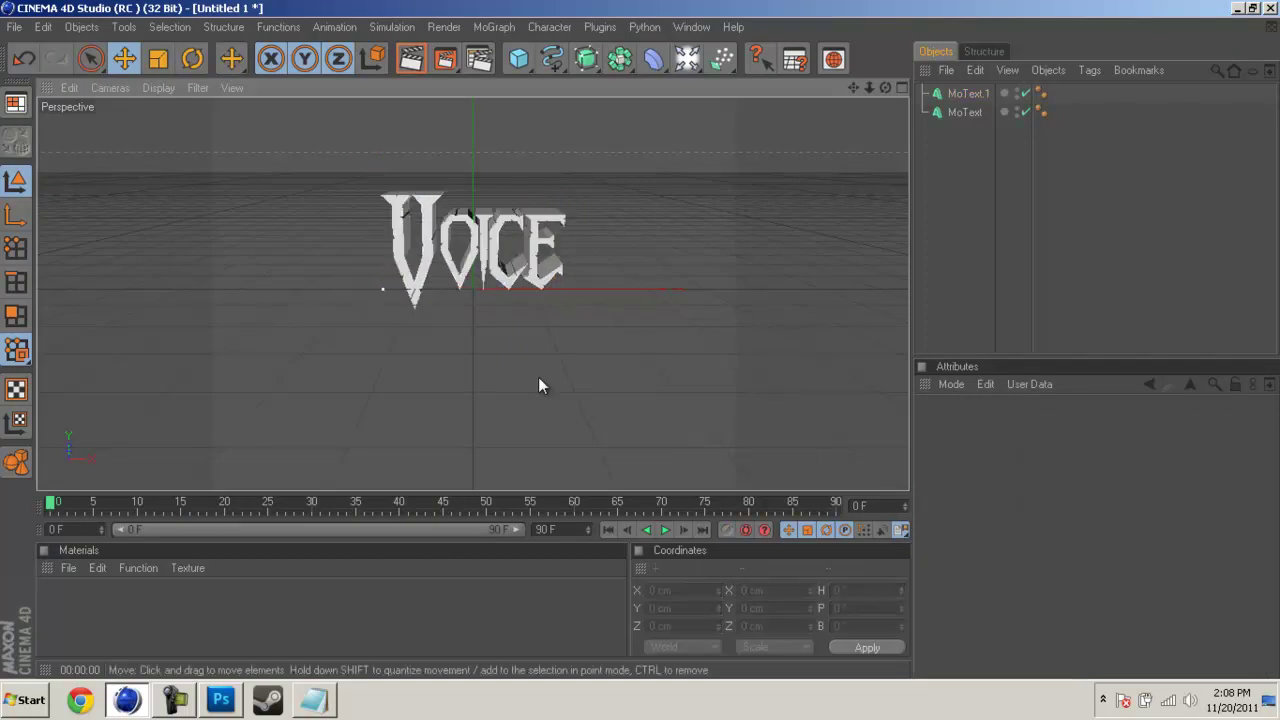
{"action": "left_click", "coordinate": [479, 216]}
{"action": "left_click", "coordinate": [745, 337]}
{"action": "left_click", "coordinate": [512, 230]}
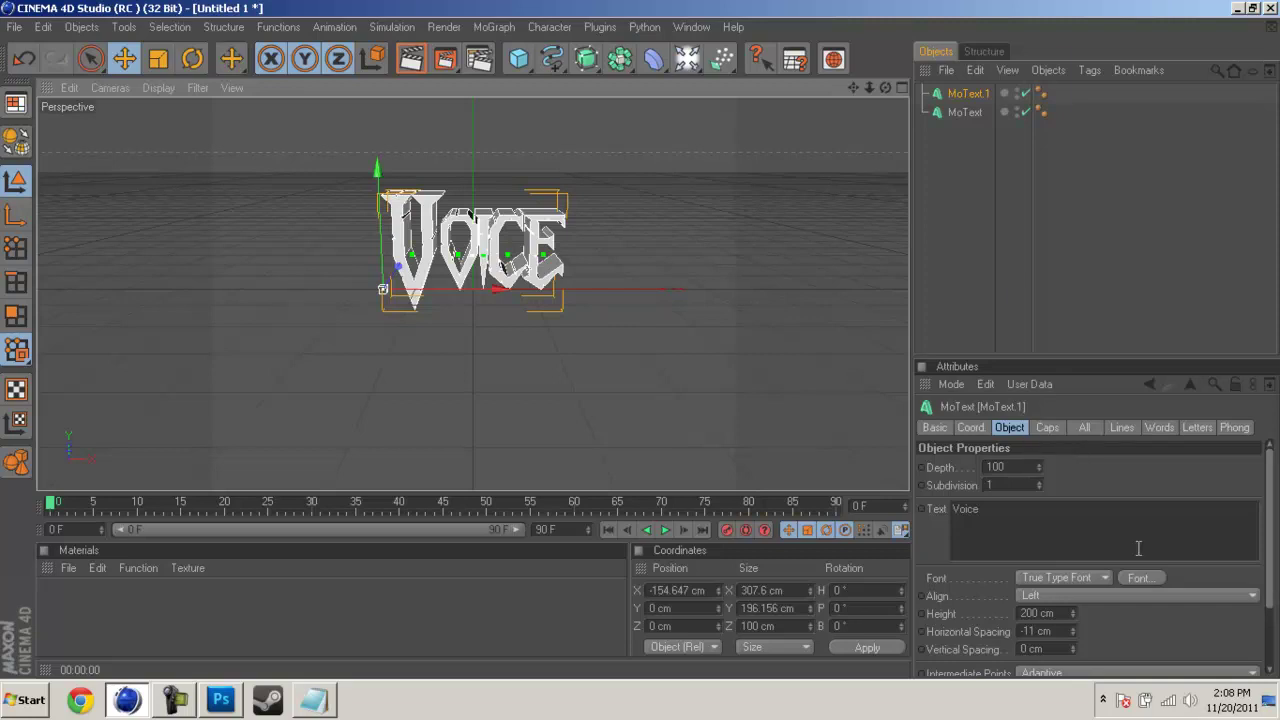
Step: Delete the empty, unused MoText object from the scene
{"action": "left_click", "coordinate": [996, 118]}
{"action": "left_click", "coordinate": [965, 112]}
{"action": "left_click", "coordinate": [978, 112]}
{"action": "key", "text": "Delete"}
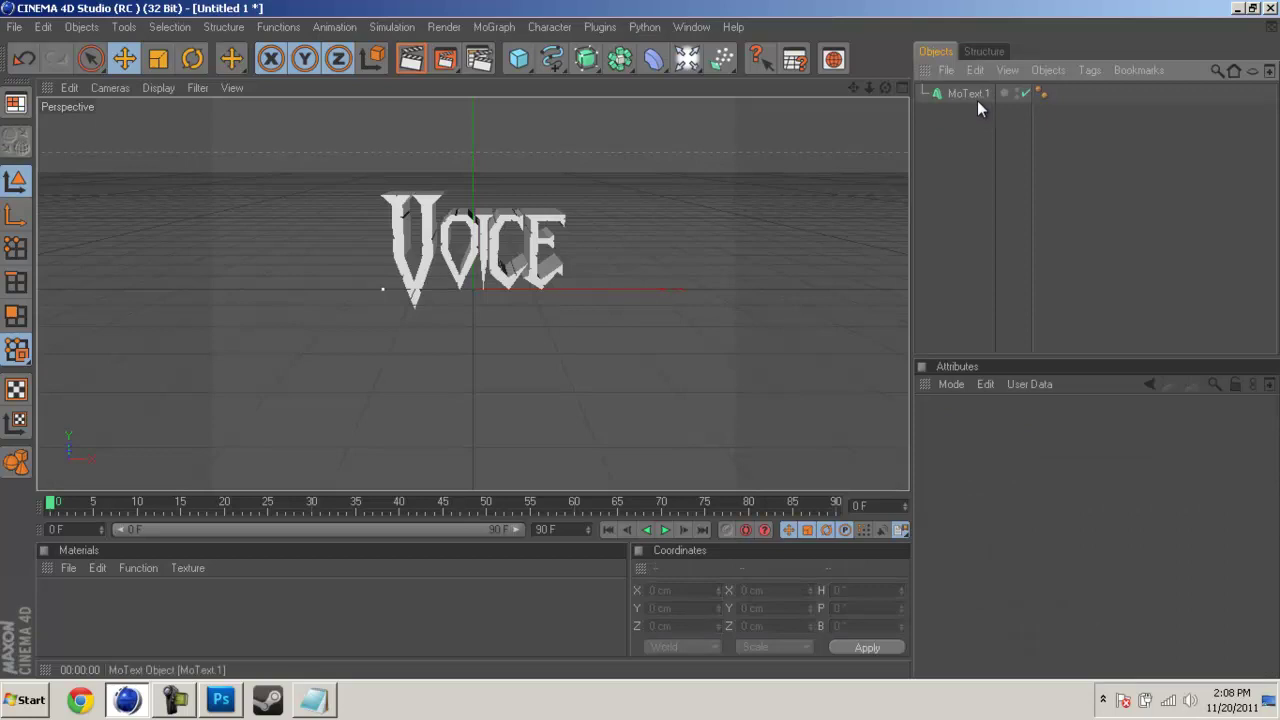
Step: Duplicate the Voice text object and set the copy's depth to 50
{"action": "left_click", "coordinate": [970, 94]}
{"action": "key", "text": "ctrl+z"}
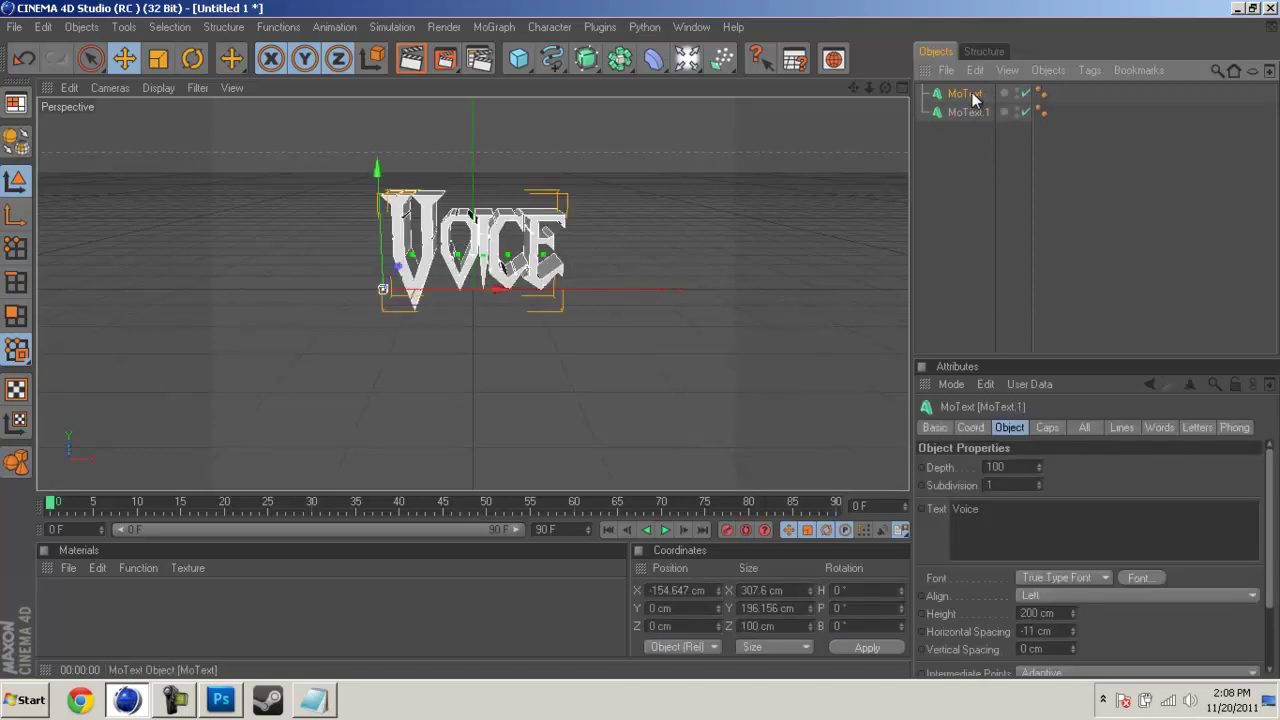
{"action": "left_click", "coordinate": [1000, 467]}
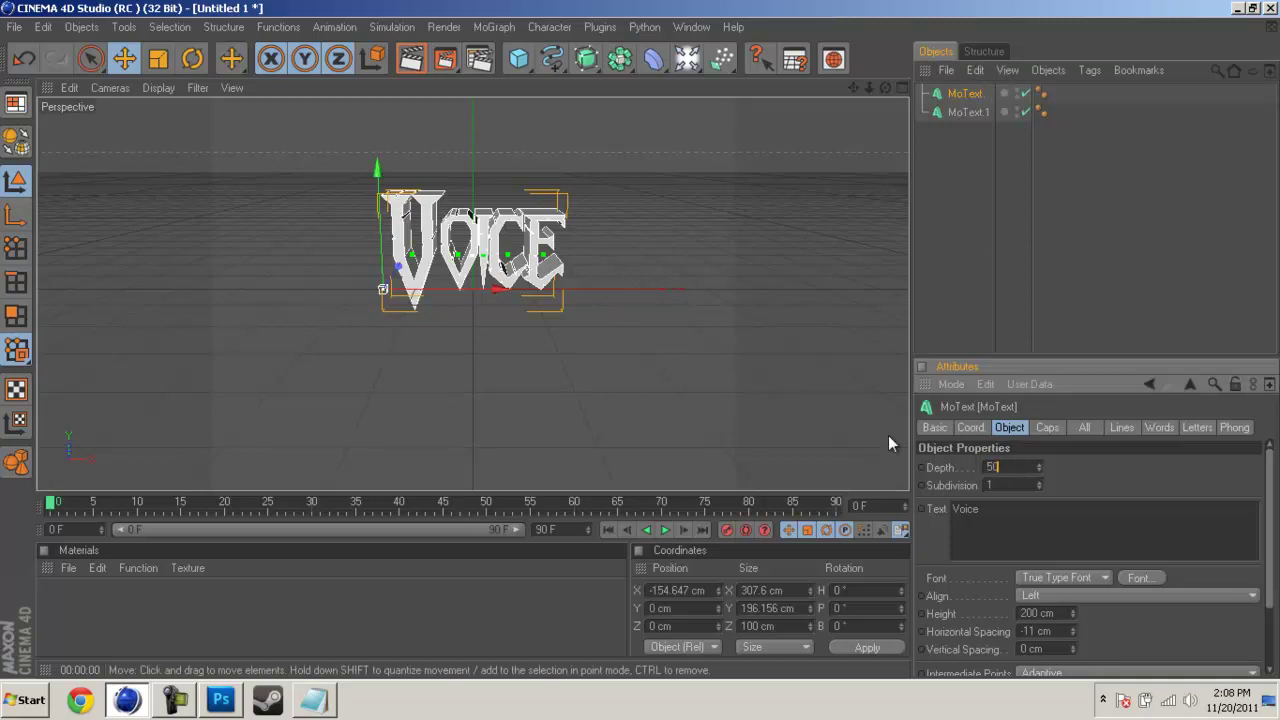
{"action": "left_click", "coordinate": [1013, 158]}
{"action": "left_click", "coordinate": [964, 93]}
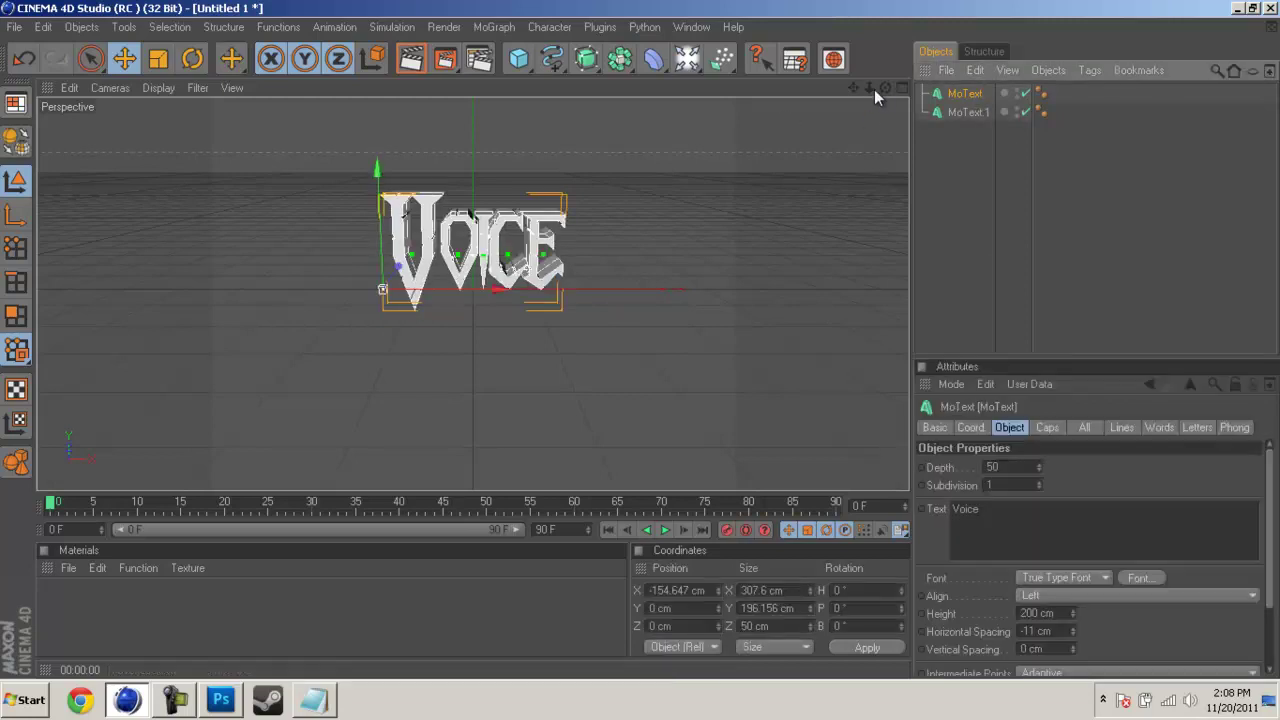
{"action": "mouse_move", "coordinate": [636, 339]}
{"action": "left_mouse_down"}
{"action": "mouse_move", "coordinate": [705, 340]}
{"action": "mouse_move", "coordinate": [641, 341]}
{"action": "left_mouse_up"}
{"action": "left_click", "coordinate": [827, 193]}
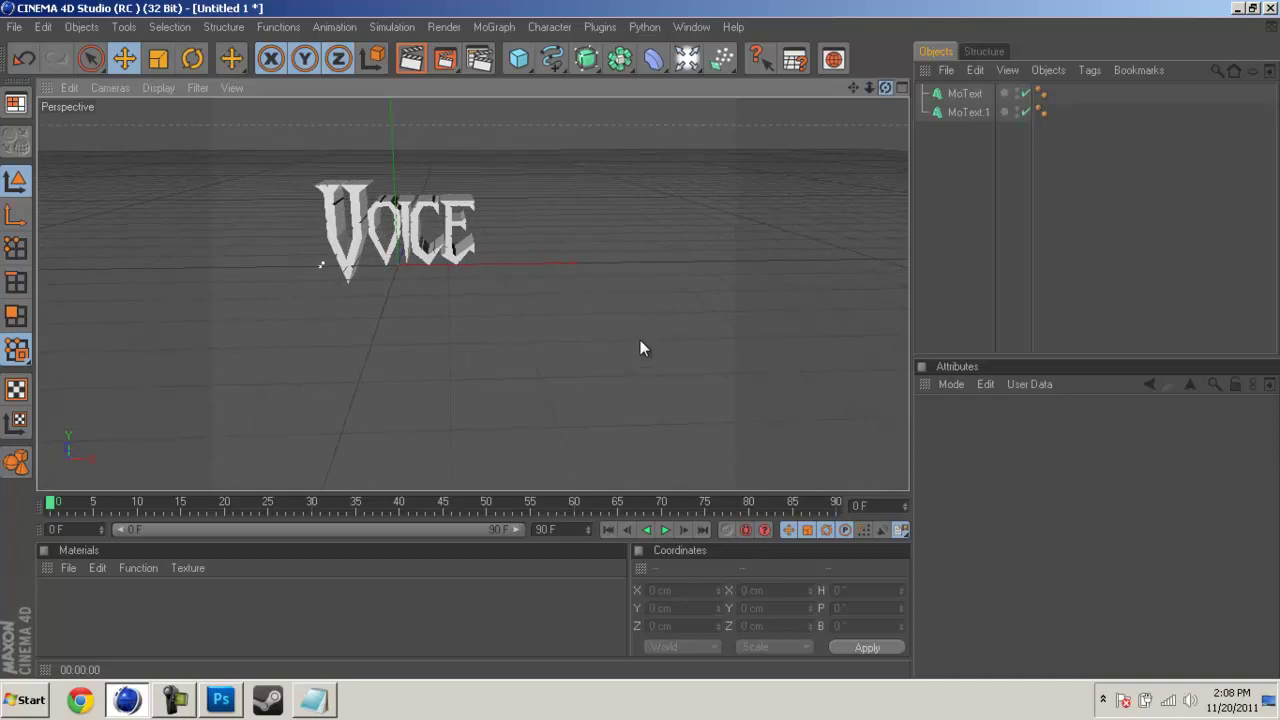
Step: Set both the start and end caps of the MoText object to Fillet Cap
{"action": "left_click_drag", "start_coordinate": [854, 89], "coordinate": [640, 341]}
{"action": "left_click", "coordinate": [955, 93]}
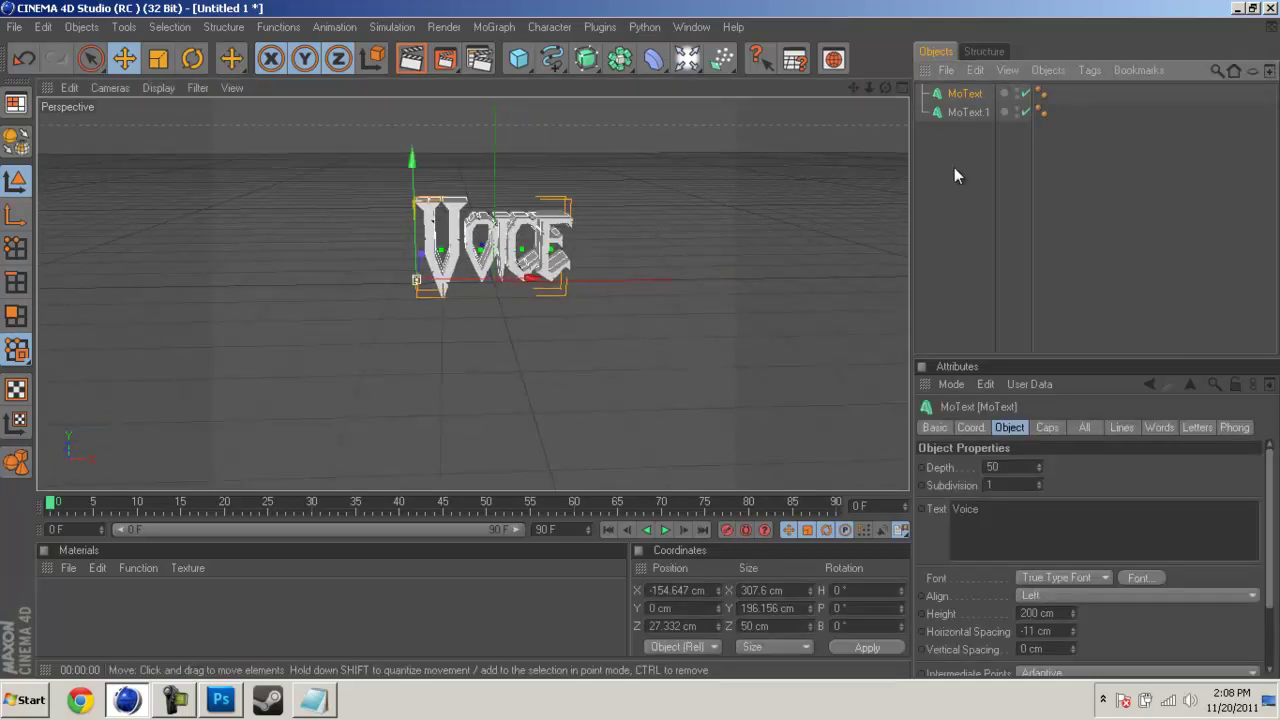
{"action": "left_click", "coordinate": [1050, 428]}
{"action": "left_click", "coordinate": [1055, 466]}
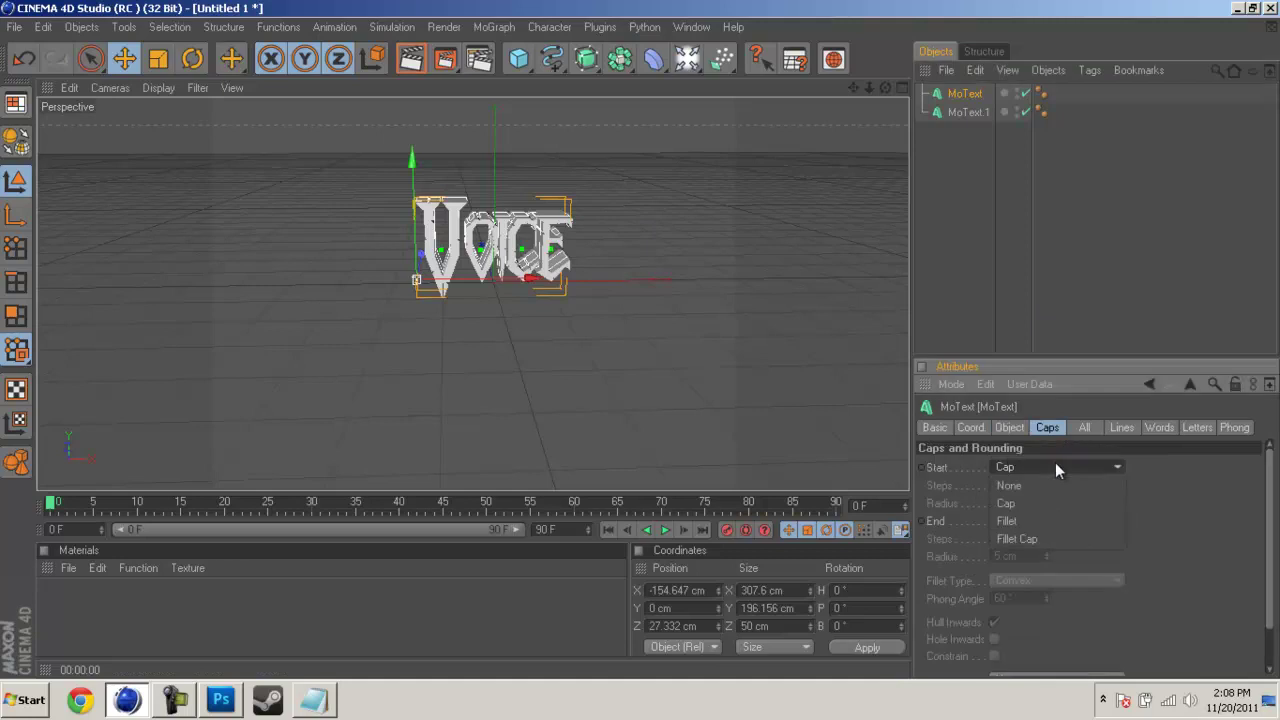
{"action": "left_click", "coordinate": [1033, 541]}
{"action": "left_click", "coordinate": [1048, 521]}
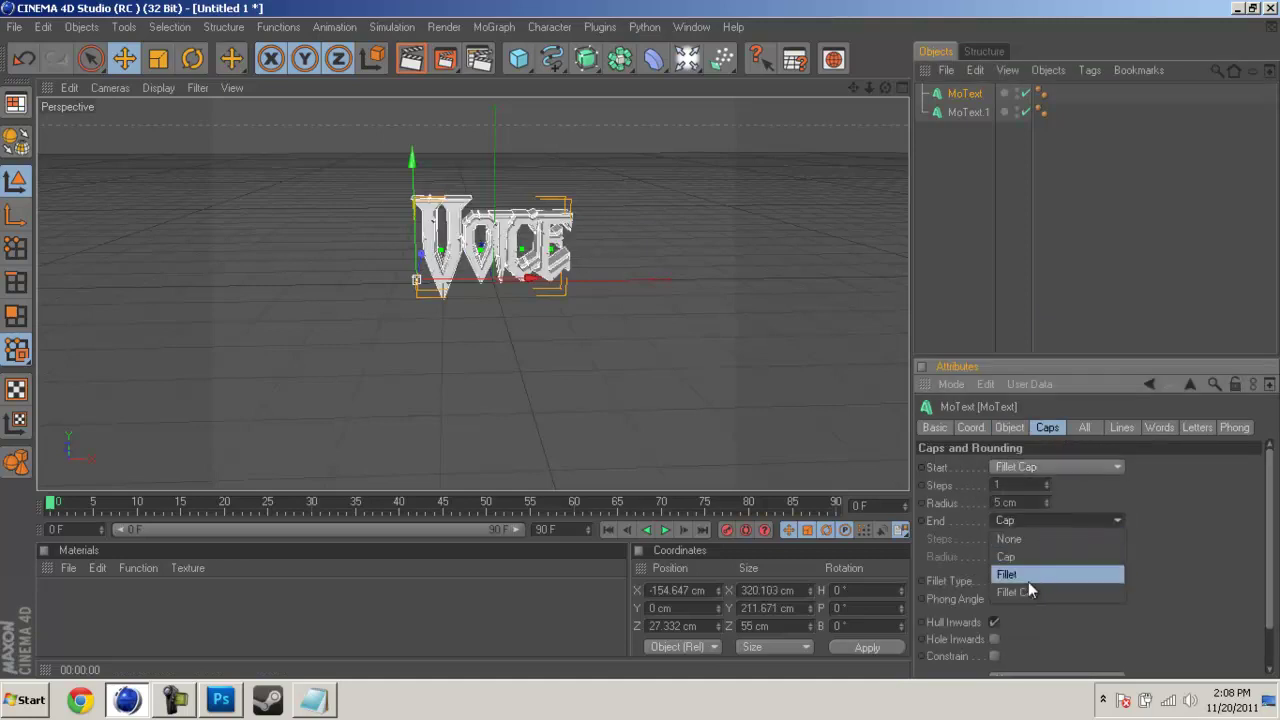
{"action": "left_click", "coordinate": [1027, 593]}
Step: Render a preview of the Voice text with its filleted caps in the active view
{"action": "left_click", "coordinate": [800, 335]}
{"action": "left_click", "coordinate": [410, 60]}
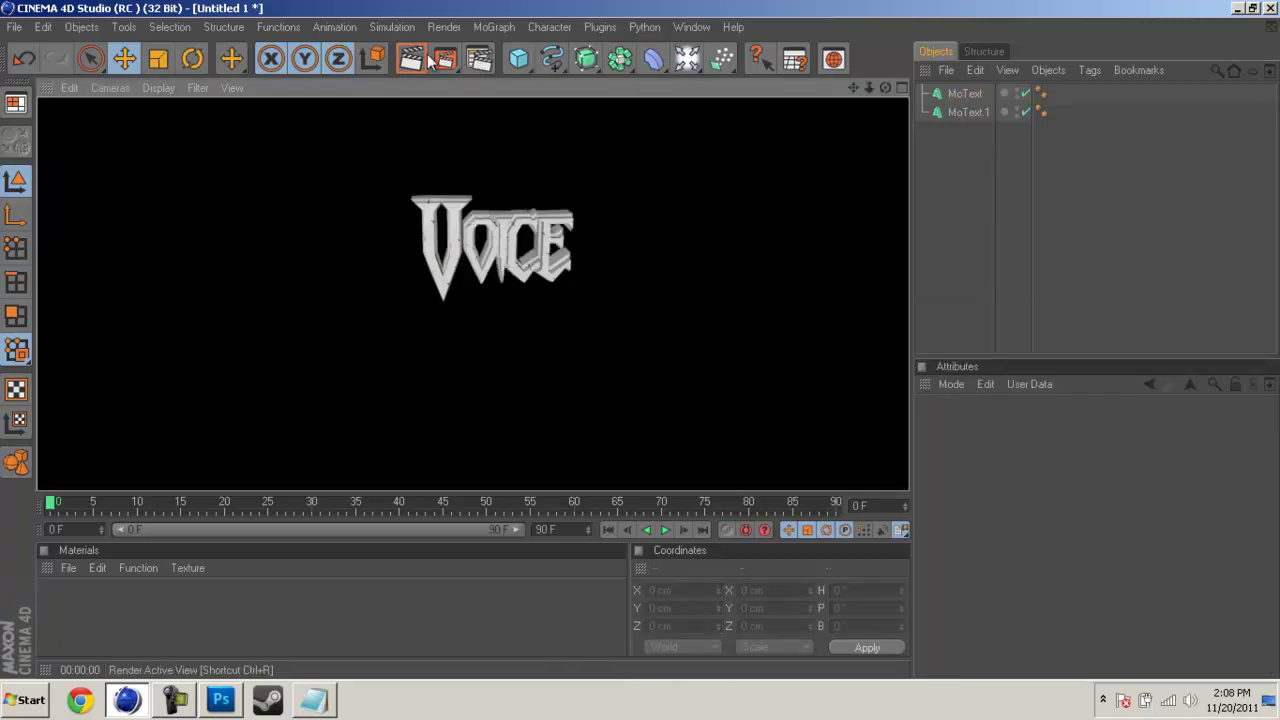
{"action": "left_click", "coordinate": [617, 186]}
{"action": "left_click_drag", "start_coordinate": [855, 89], "coordinate": [639, 340]}
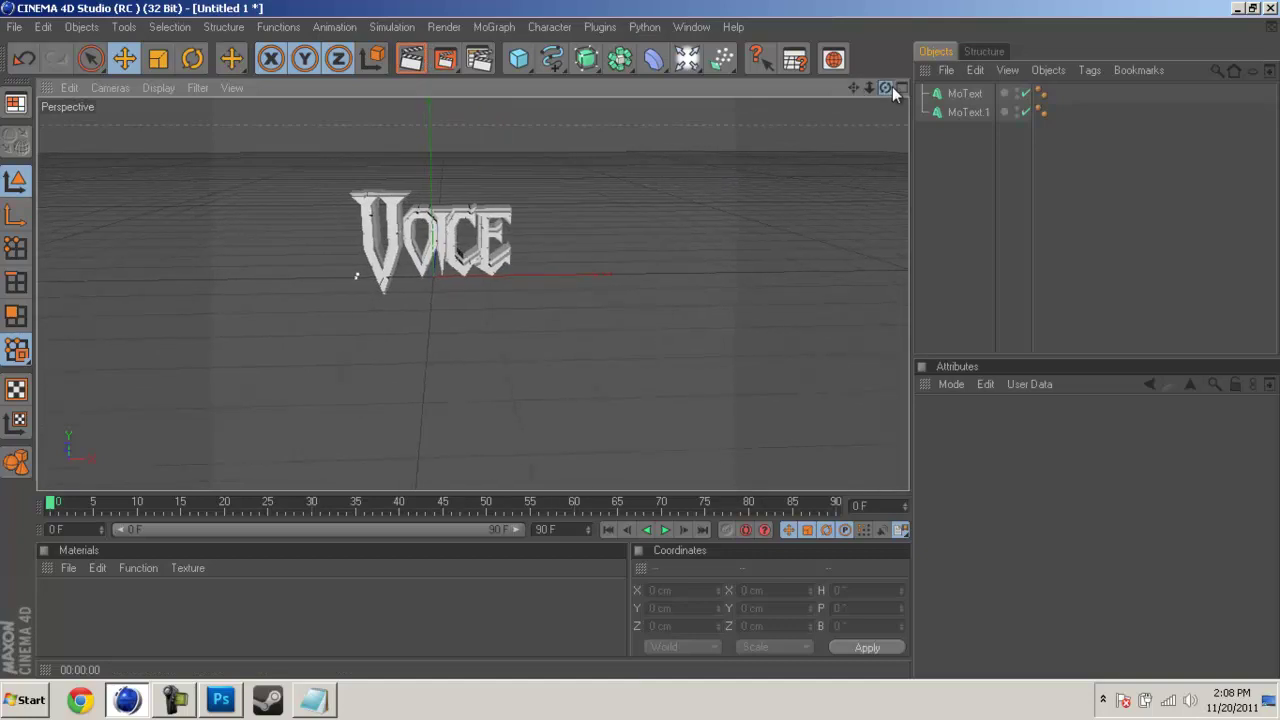
{"action": "left_click_drag", "start_coordinate": [892, 86], "coordinate": [640, 340]}
{"action": "left_click_drag", "start_coordinate": [855, 88], "coordinate": [639, 340]}
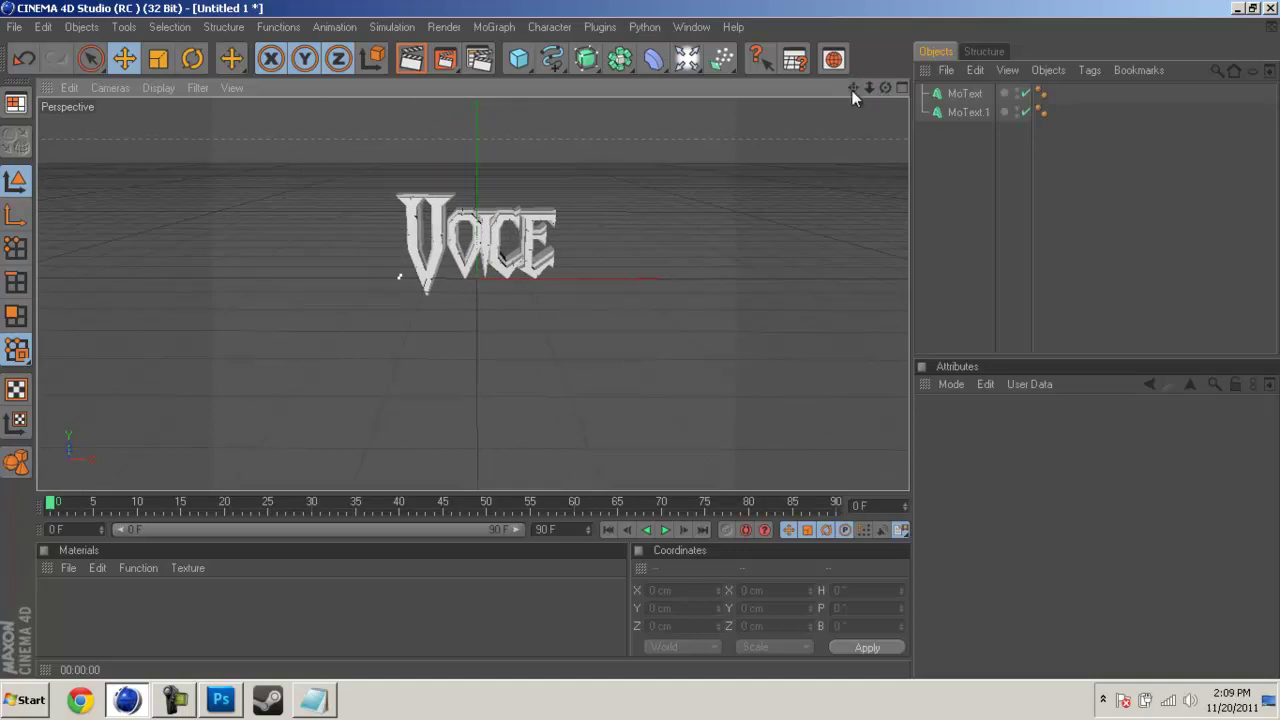
{"action": "left_click_drag", "start_coordinate": [870, 92], "coordinate": [640, 348]}
{"action": "mouse_move", "coordinate": [853, 87]}
{"action": "left_mouse_down"}
{"action": "mouse_move", "coordinate": [640, 346]}
{"action": "mouse_move", "coordinate": [851, 87]}
{"action": "left_mouse_up"}
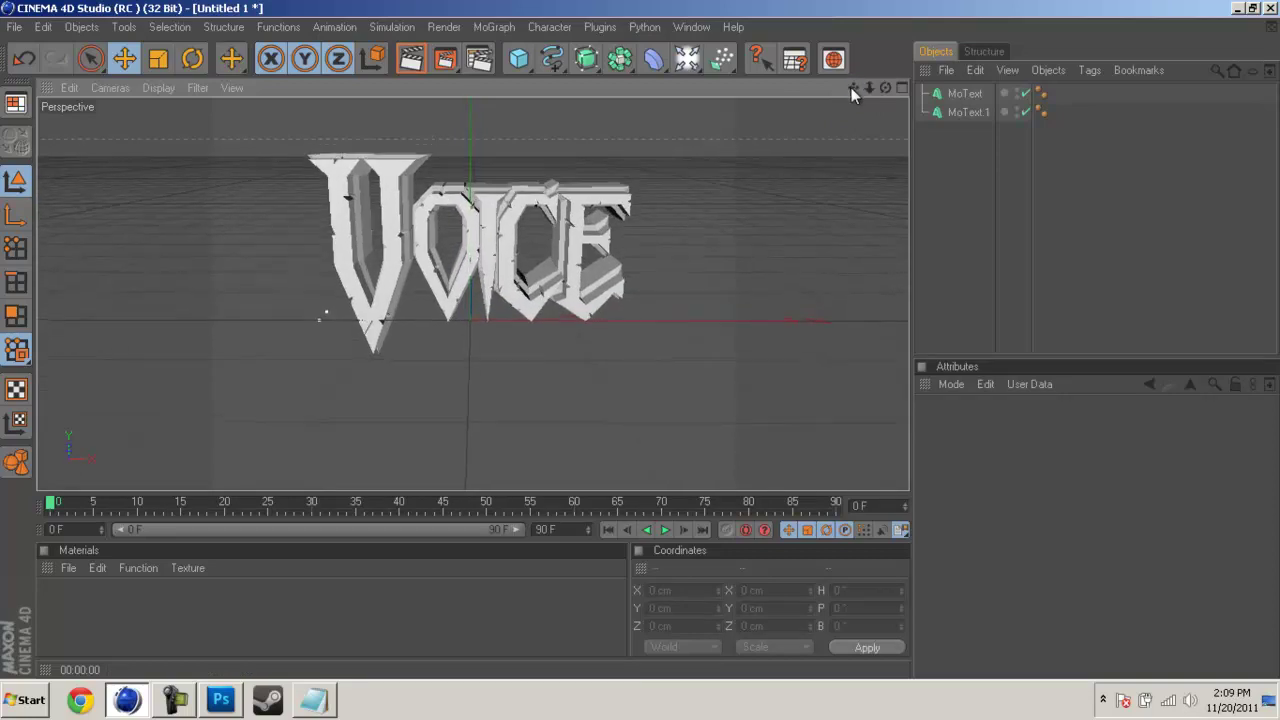
Step: Start loading materials from a file and go to the Backgrounds - Signatures folder
{"action": "left_click", "coordinate": [95, 568]}
{"action": "left_click", "coordinate": [69, 568]}
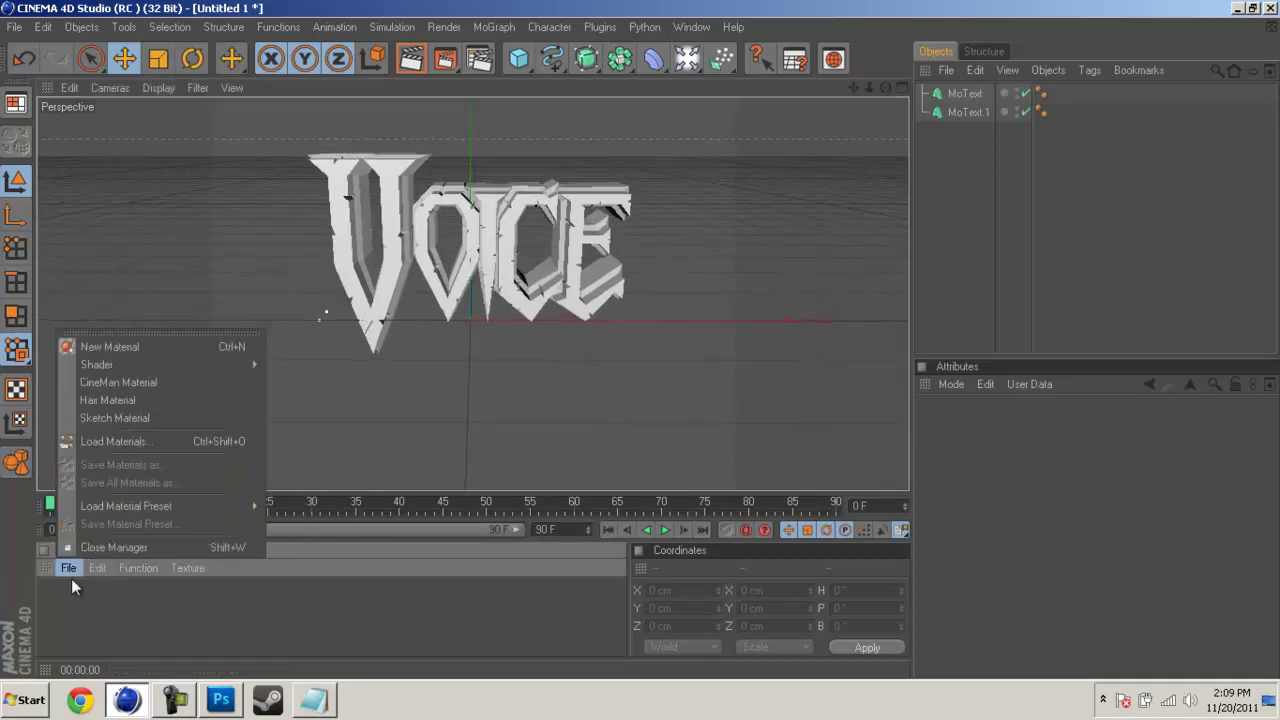
{"action": "left_click", "coordinate": [117, 442]}
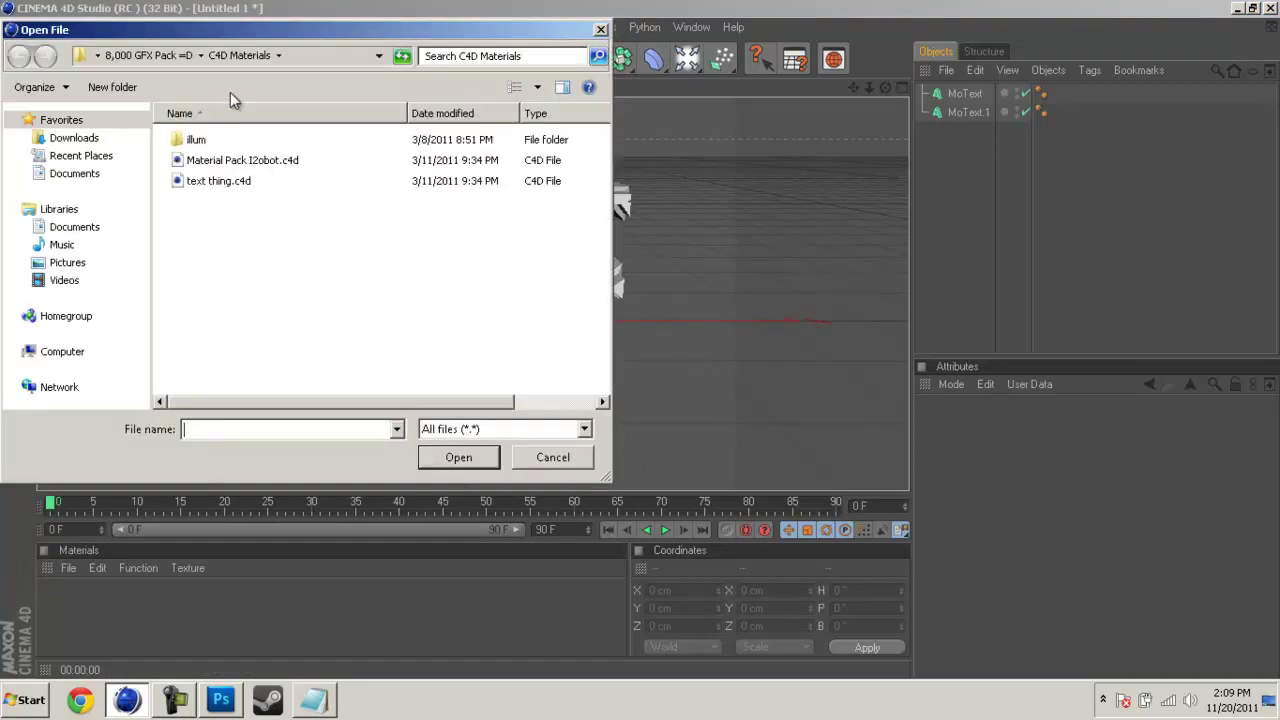
{"action": "left_click", "coordinate": [183, 55]}
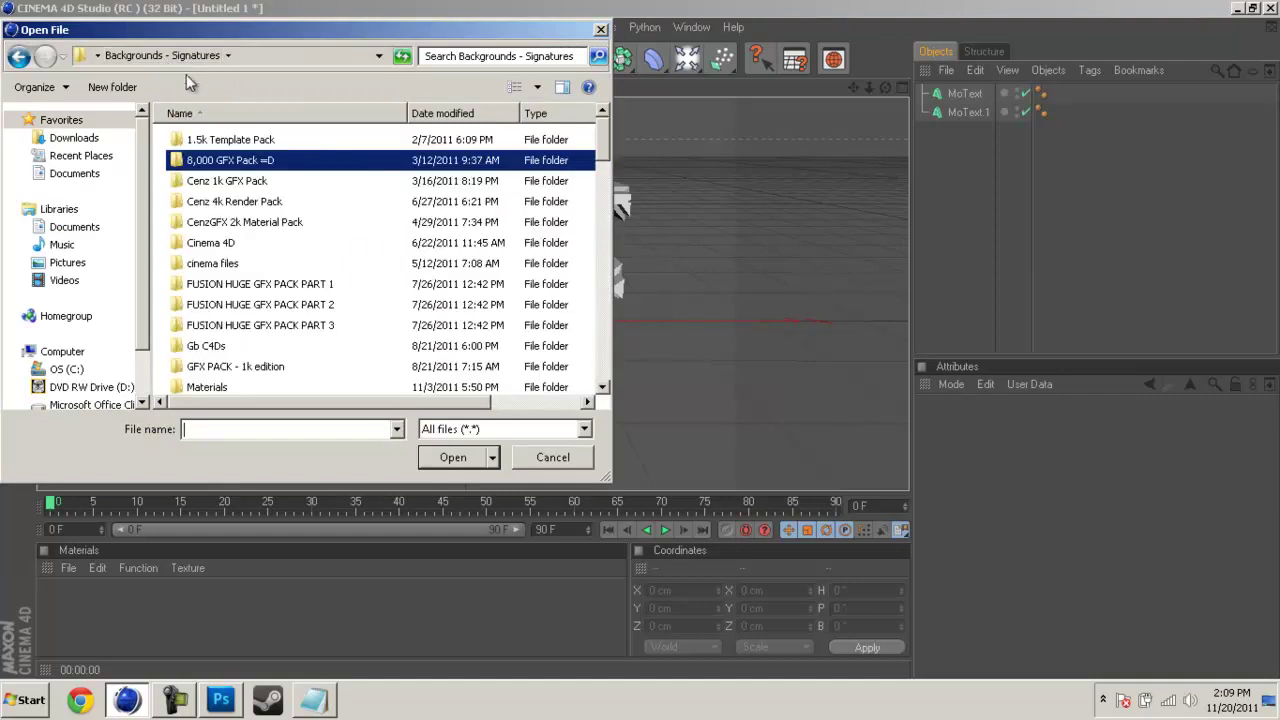
Step: Look through the files in the Cinema 4D folder for a usable material file and return to the parent folder
{"action": "left_click", "coordinate": [248, 260]}
{"action": "double_click", "coordinate": [248, 243]}
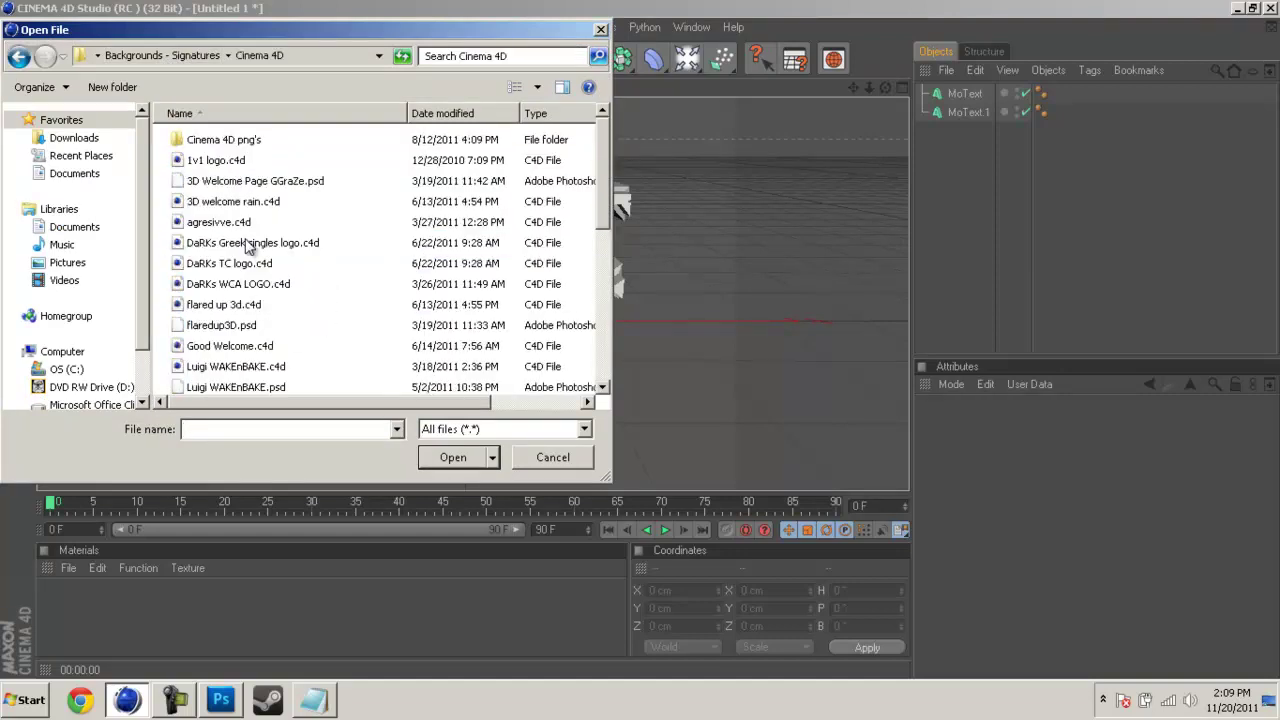
{"action": "key", "text": "Down"}
{"action": "key", "text": "Down"}
{"action": "key", "text": "Down"}
{"action": "key", "text": "Down"}
{"action": "key", "text": "Down"}
{"action": "key", "text": "Down"}
{"action": "key", "text": "Down"}
{"action": "key", "text": "Down"}
{"action": "key", "text": "Down"}
{"action": "key", "text": "Down"}
{"action": "key", "text": "Down"}
{"action": "key", "text": "Down"}
{"action": "key", "text": "Down"}
{"action": "key", "text": "Down"}
{"action": "key", "text": "Down"}
{"action": "key", "text": "Down"}
{"action": "key", "text": "Down"}
{"action": "key", "text": "Down"}
{"action": "key", "text": "Down"}
{"action": "key", "text": "Down"}
{"action": "key", "text": "Down"}
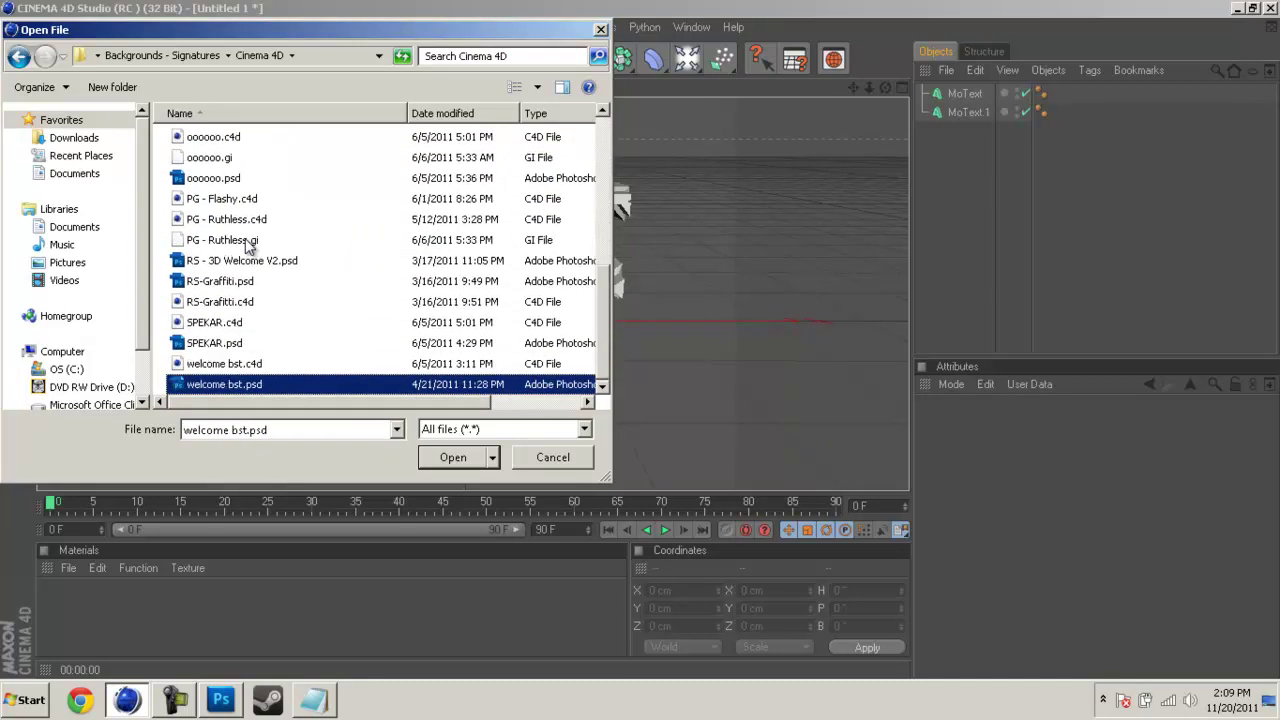
{"action": "key", "text": "BackSpace"}
Step: Browse the cinema files folder for a suitable material file and go back to Backgrounds - Signatures
{"action": "key", "text": "Down"}
{"action": "key", "text": "Return"}
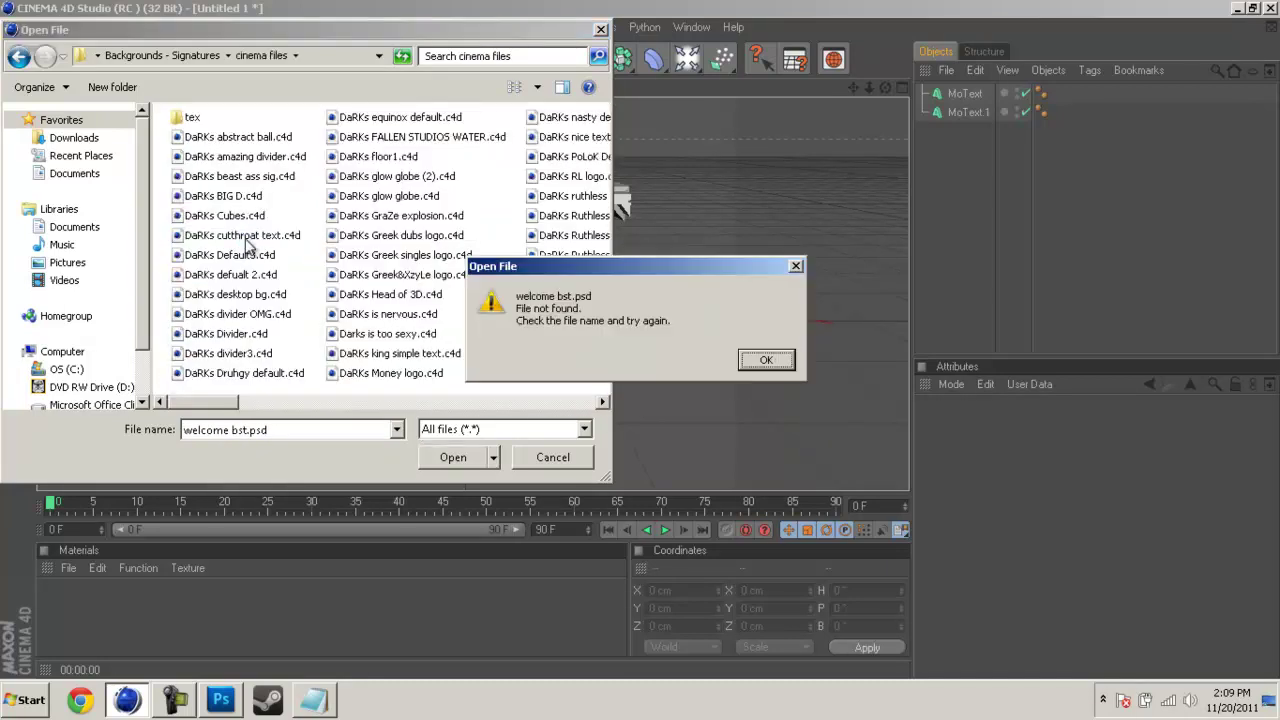
{"action": "left_click", "coordinate": [768, 362]}
{"action": "left_click", "coordinate": [445, 275]}
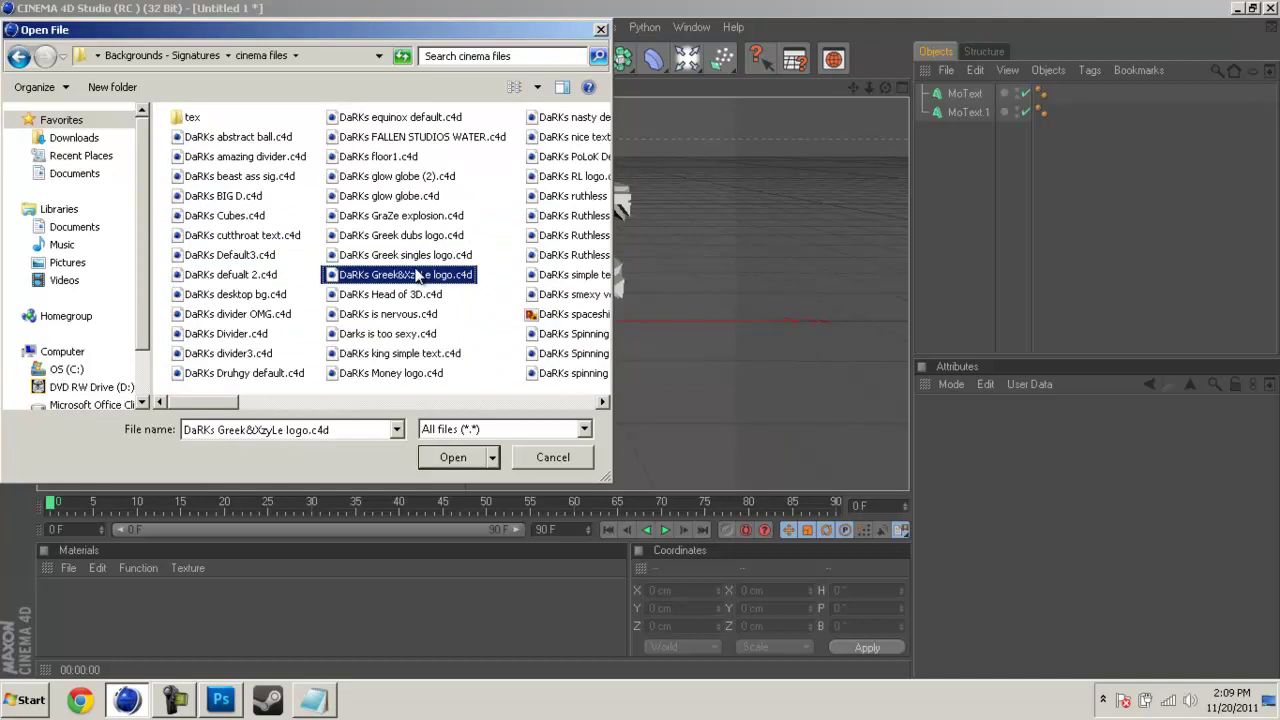
{"action": "key", "text": "Right"}
{"action": "key", "text": "Right"}
{"action": "key", "text": "Right"}
{"action": "key", "text": "Left"}
{"action": "key", "text": "Left"}
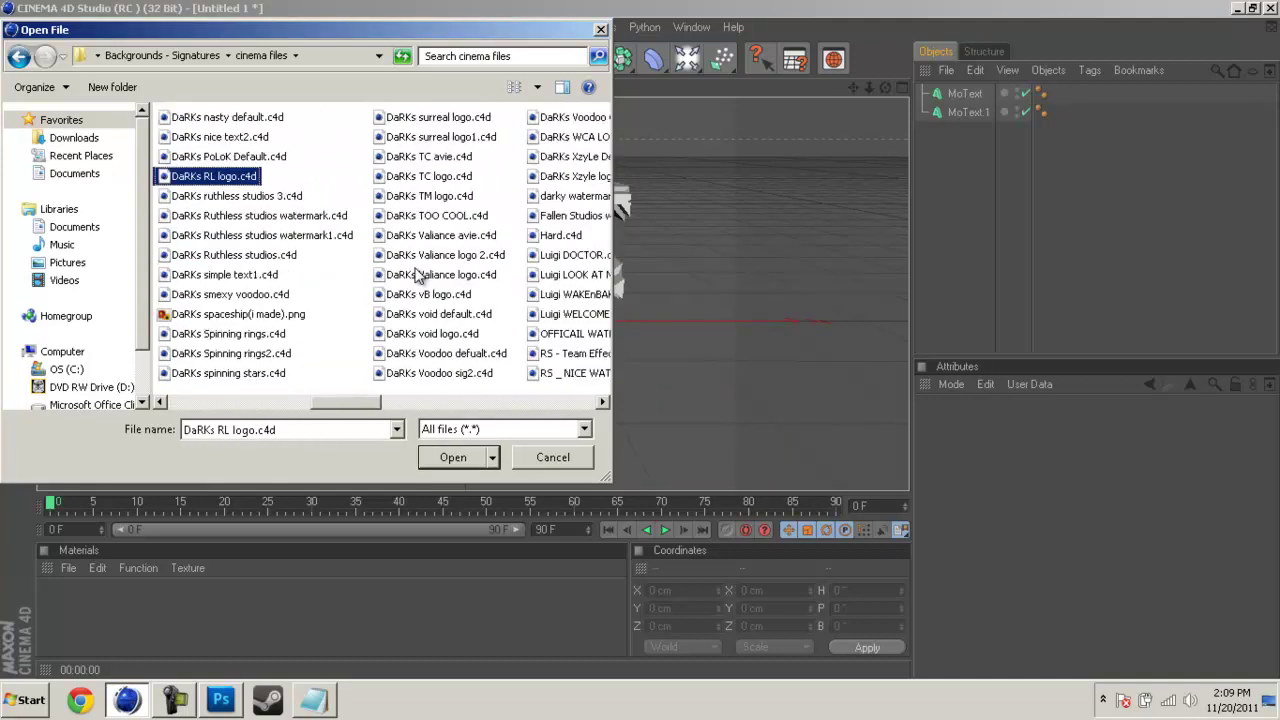
{"action": "key", "text": "Left"}
{"action": "key", "text": "Left"}
{"action": "key", "text": "BackSpace"}
Step: Load the material pack C4D-MaterialPack-AcrezHD.c4d from the Materials folder
{"action": "key", "text": "Down"}
{"action": "key", "text": "Down"}
{"action": "key", "text": "Down"}
{"action": "key", "text": "Down"}
{"action": "key", "text": "Down"}
{"action": "key", "text": "Down"}
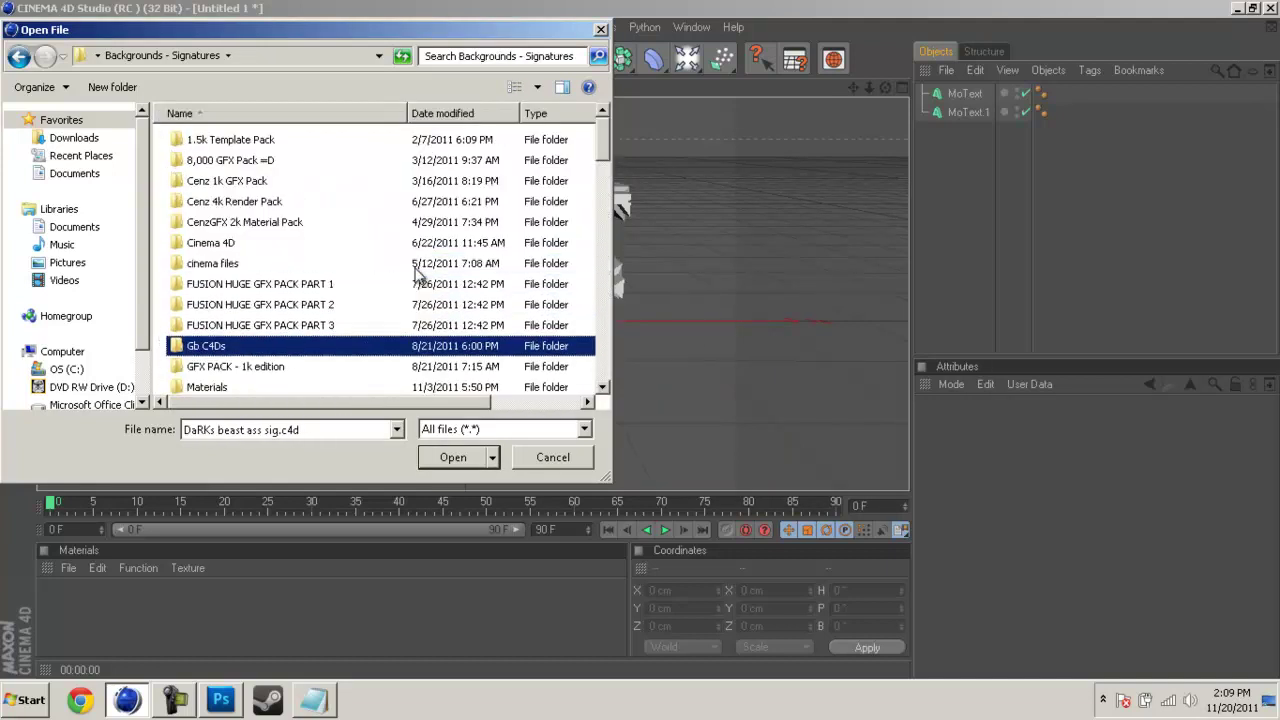
{"action": "key", "text": "Right"}
{"action": "key", "text": "Up"}
{"action": "key", "text": "Up"}
{"action": "key", "text": "Right"}
{"action": "key", "text": "Right"}
{"action": "key", "text": "Left"}
{"action": "key", "text": "Left"}
{"action": "key", "text": "Left"}
{"action": "key", "text": "Down"}
{"action": "key", "text": "Down"}
{"action": "key", "text": "Return"}
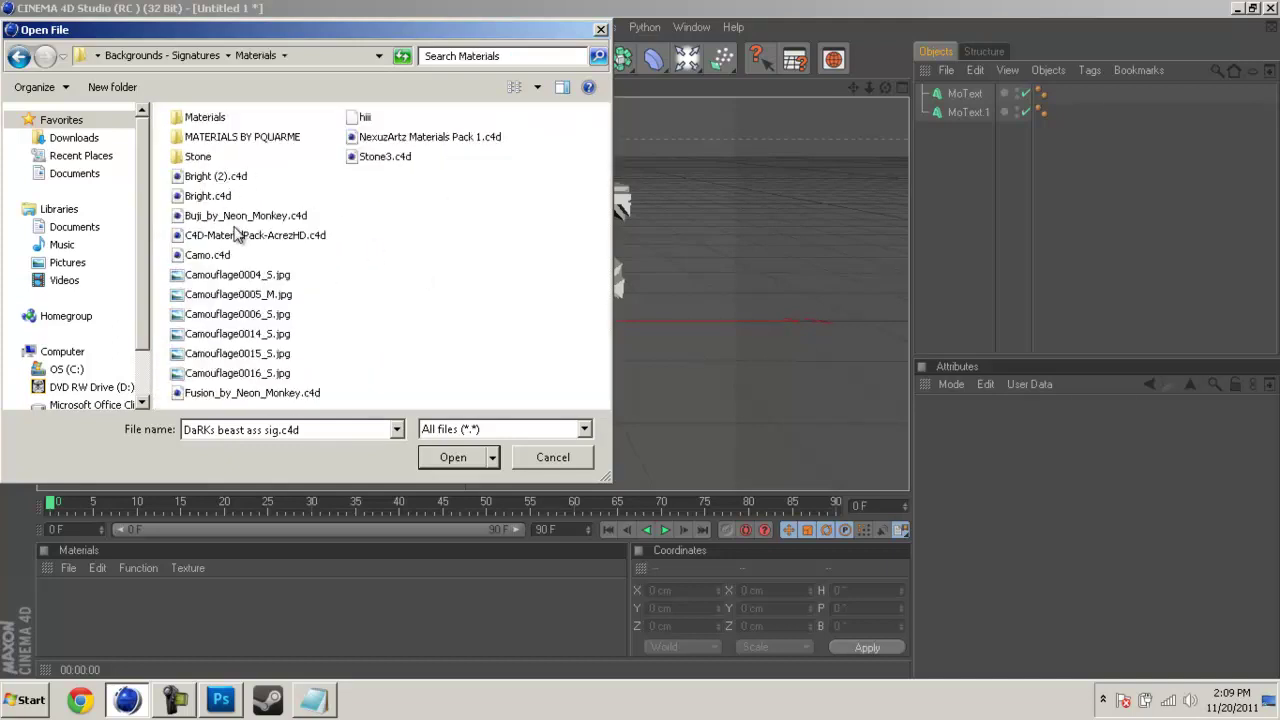
{"action": "double_click", "coordinate": [250, 237]}
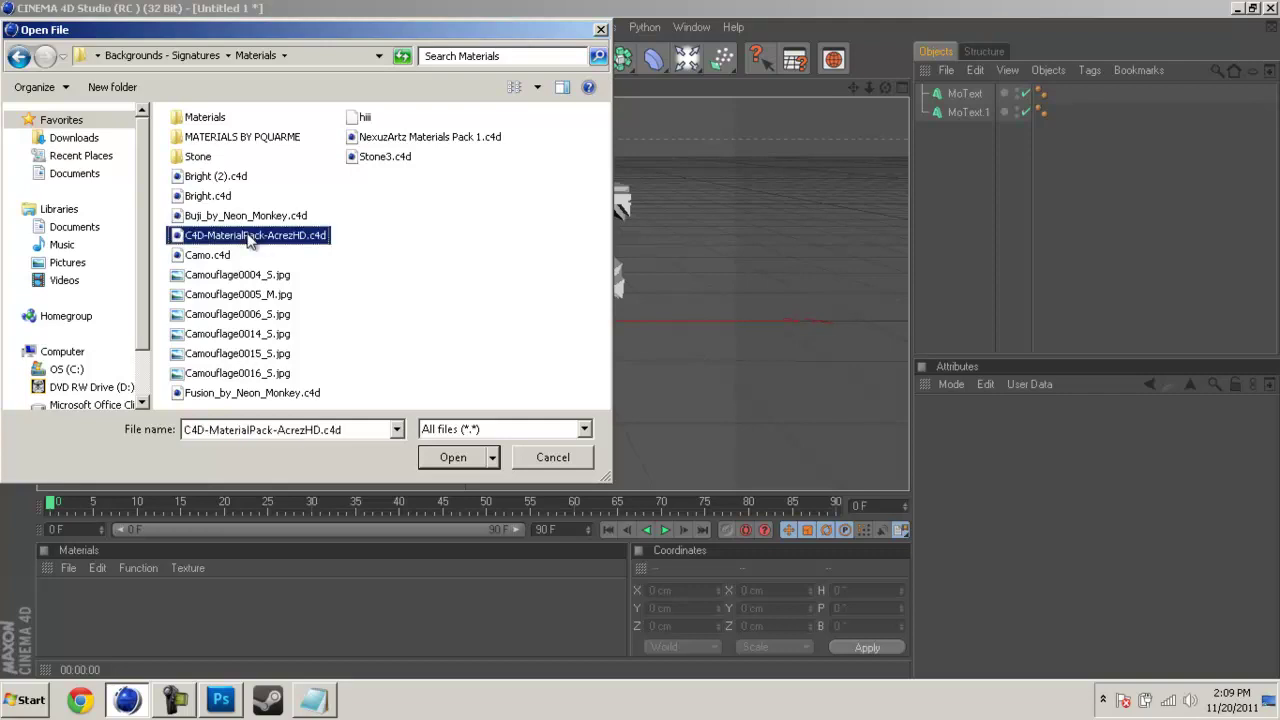
Step: Apply the Nior Black material to MoText and the shiny purple material to MoText.1
{"action": "left_click", "coordinate": [90, 601]}
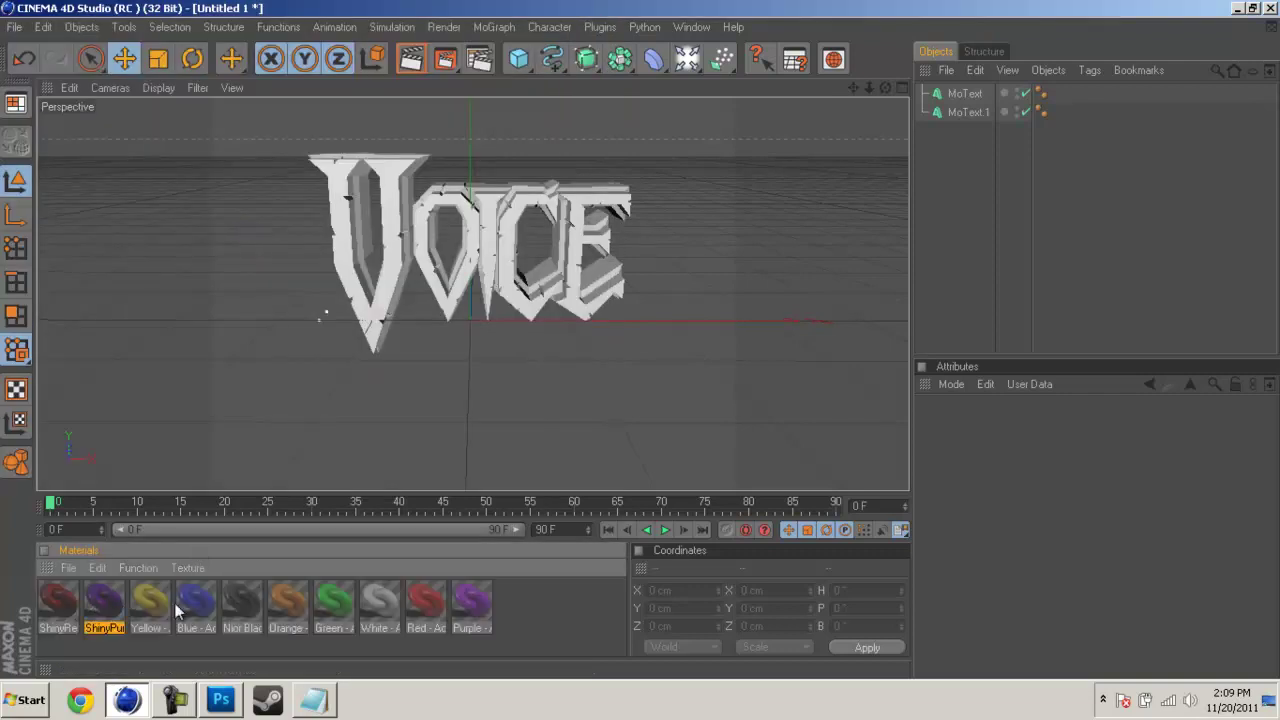
{"action": "left_click", "coordinate": [290, 612]}
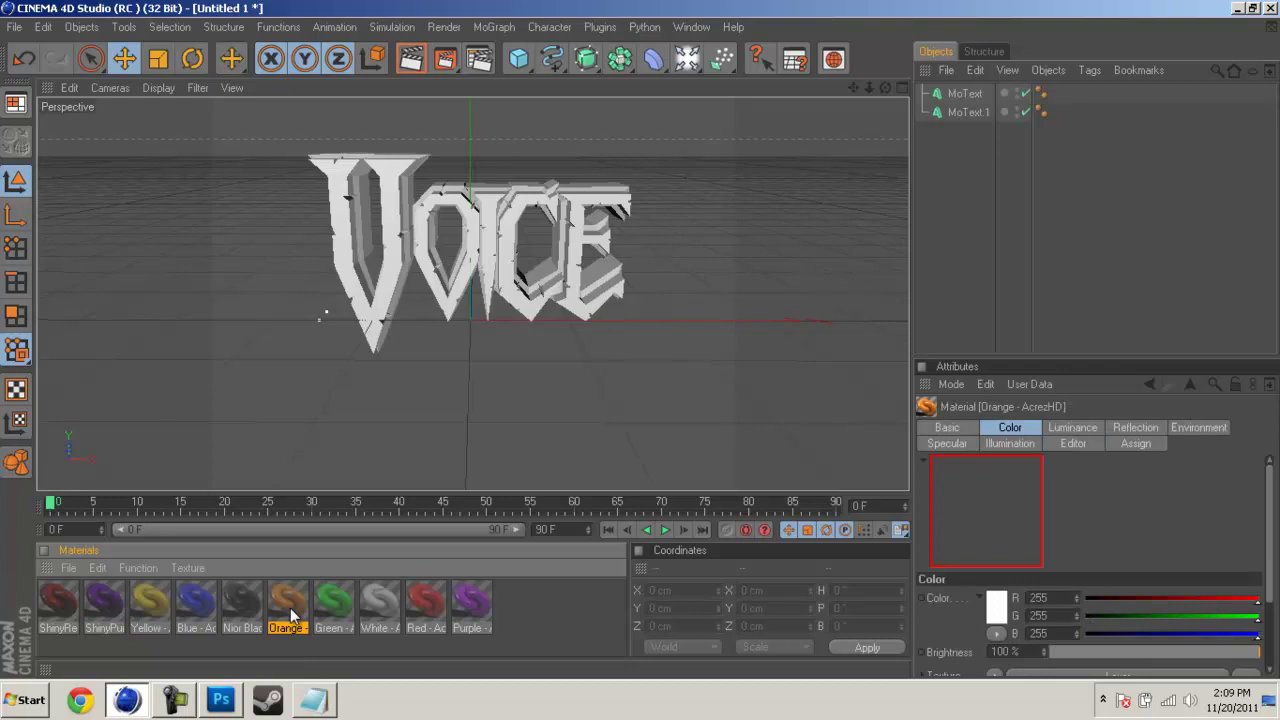
{"action": "left_click", "coordinate": [250, 606]}
{"action": "left_click", "coordinate": [198, 603]}
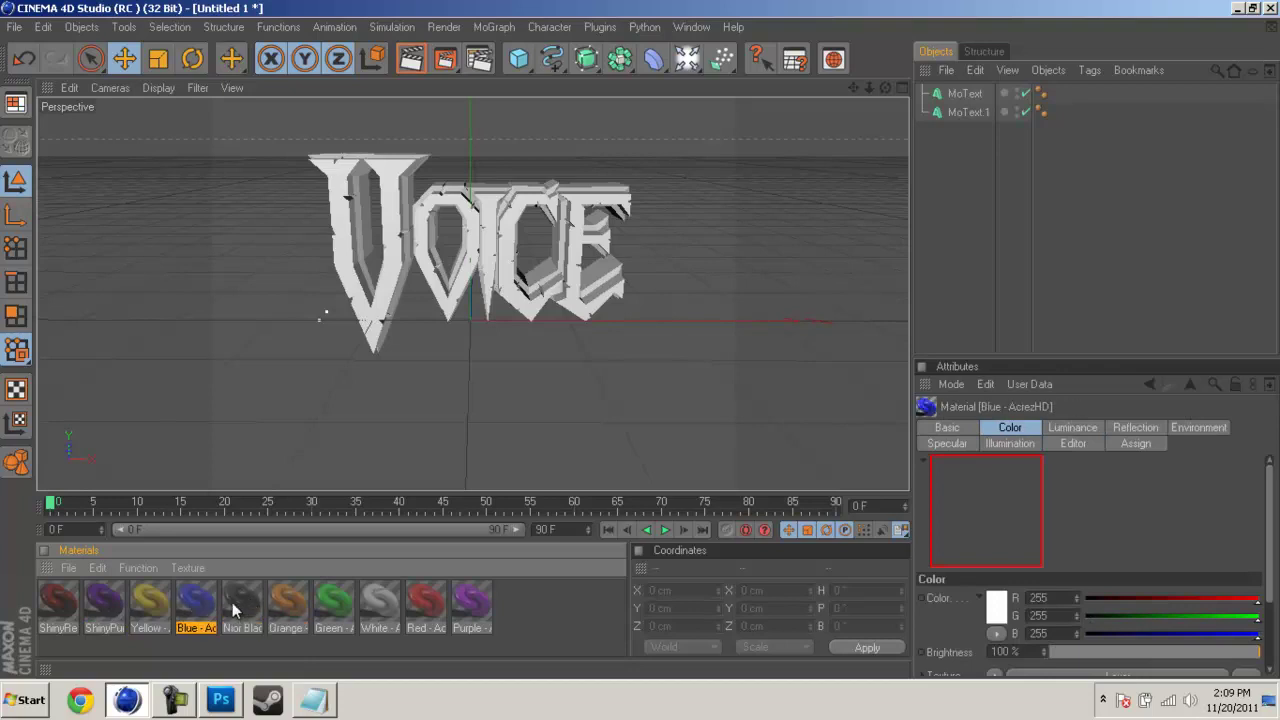
{"action": "left_click", "coordinate": [237, 604]}
{"action": "left_click_drag", "start_coordinate": [237, 604], "coordinate": [776, 188]}
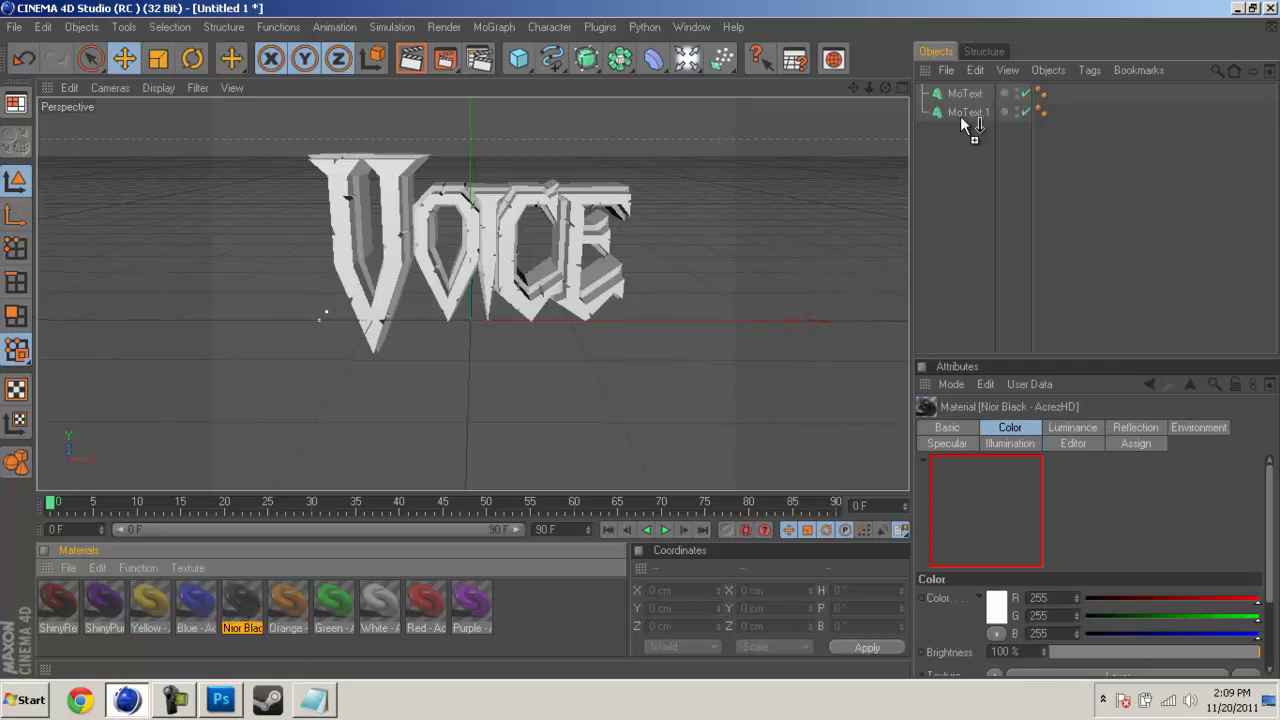
{"action": "left_click_drag", "start_coordinate": [975, 95], "coordinate": [975, 94]}
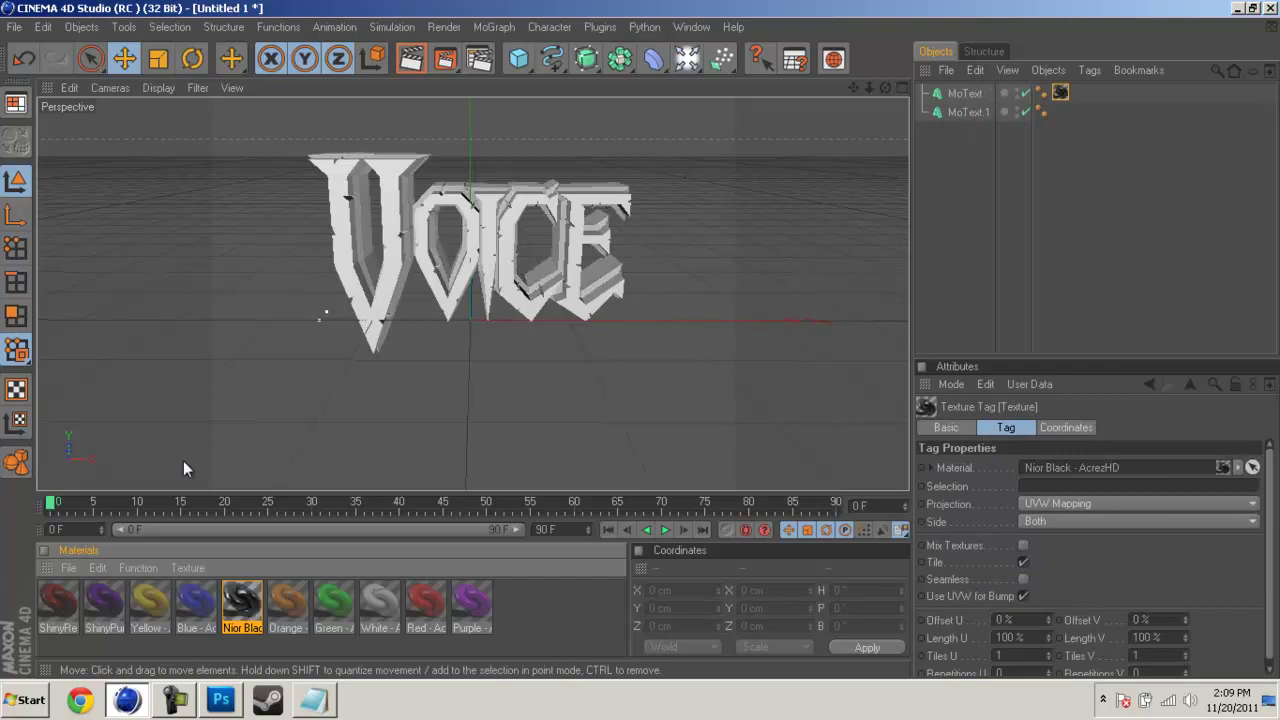
{"action": "left_click_drag", "start_coordinate": [1034, 65], "coordinate": [985, 116]}
Step: Render a preview of the purple and black Voice text, then frame the text larger in the perspective view
{"action": "left_click", "coordinate": [410, 60]}
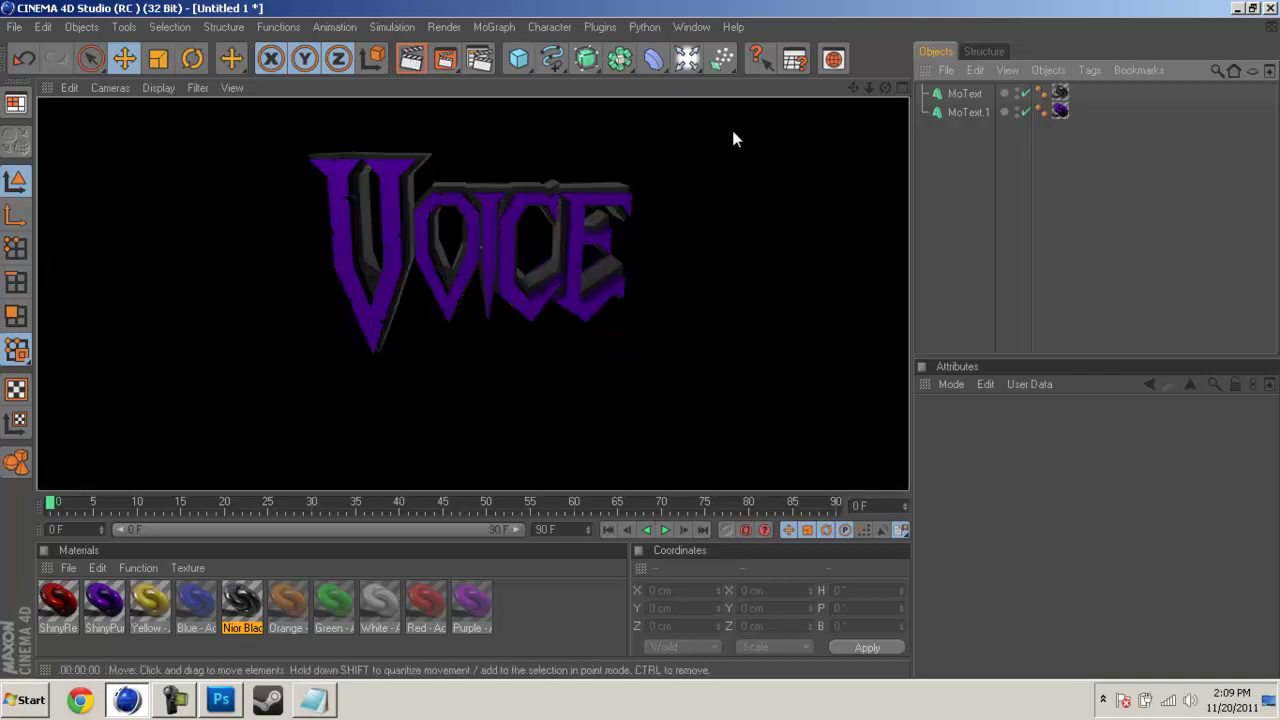
{"action": "left_click", "coordinate": [733, 138]}
{"action": "left_click_drag", "start_coordinate": [880, 87], "coordinate": [640, 340]}
{"action": "scroll", "coordinate": [640, 340], "scroll_direction": "up", "scroll_amount": 3}
{"action": "scroll", "coordinate": [643, 347], "scroll_direction": "up", "scroll_amount": 1}
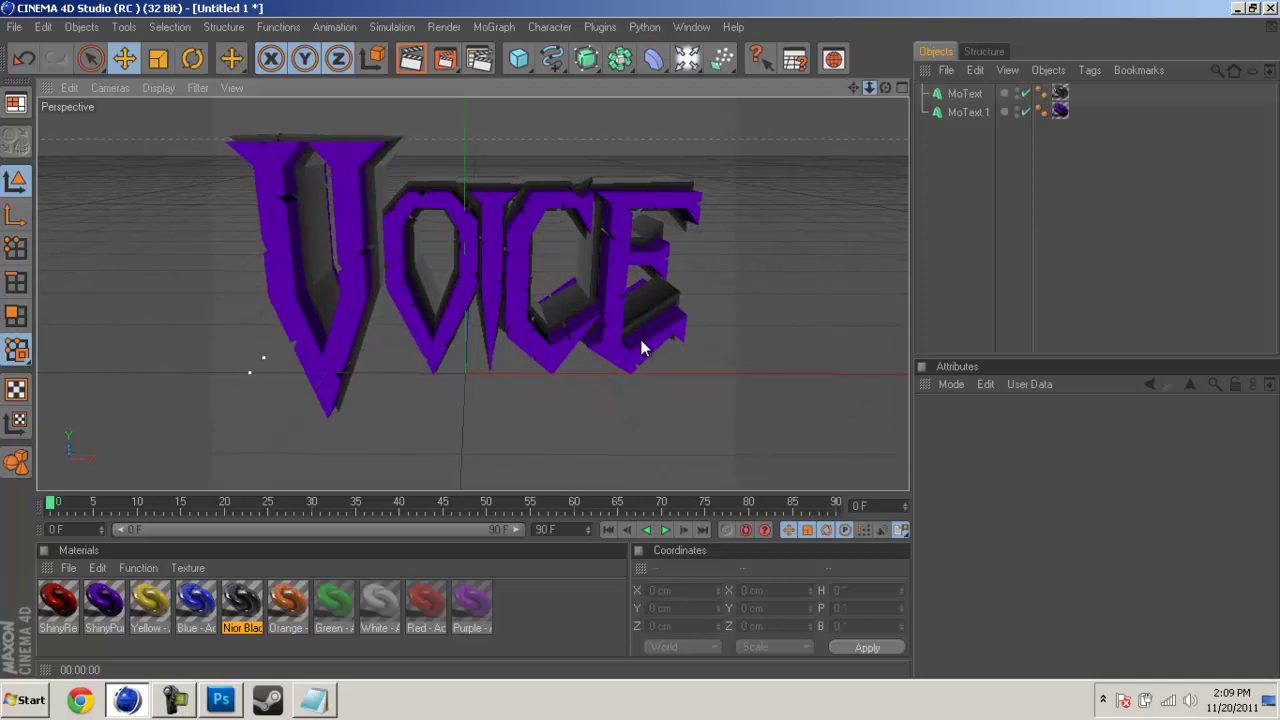
{"action": "scroll", "coordinate": [643, 347], "scroll_direction": "up", "scroll_amount": 1}
{"action": "left_click_drag", "start_coordinate": [855, 88], "coordinate": [640, 343]}
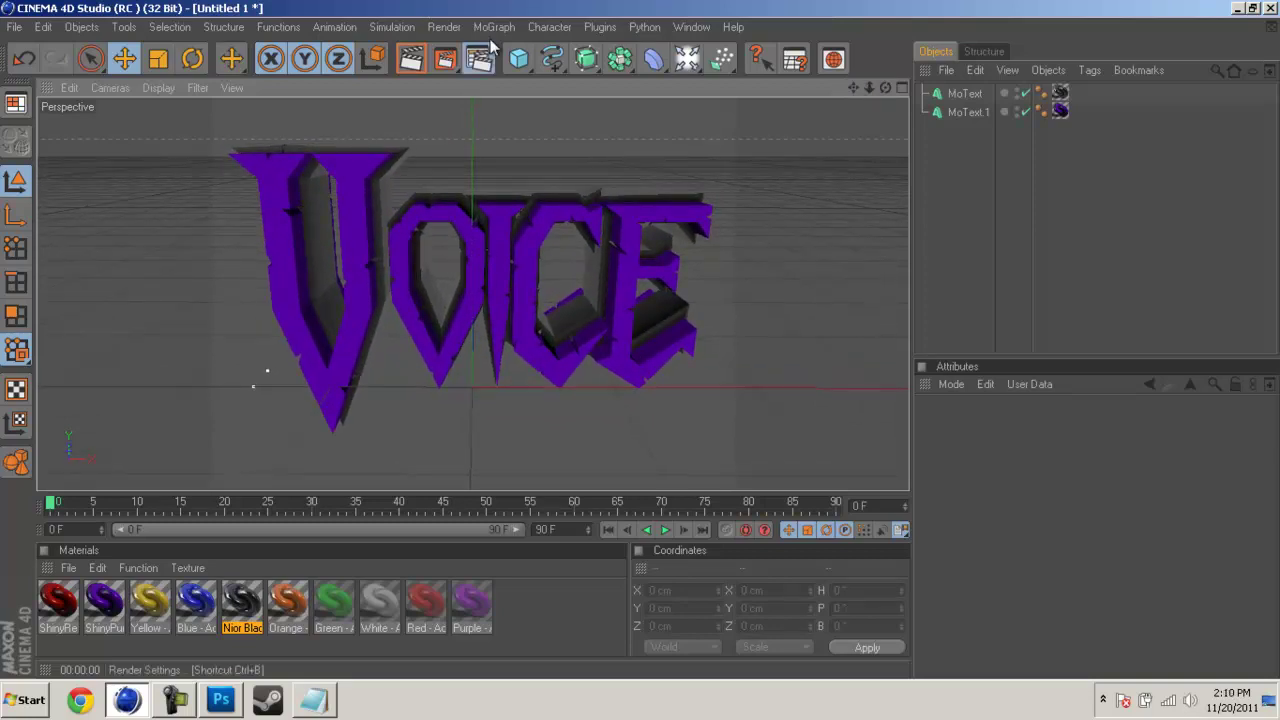
Step: Enable the alpha channel in the render save settings and set the image format to PNG
{"action": "left_click", "coordinate": [480, 58]}
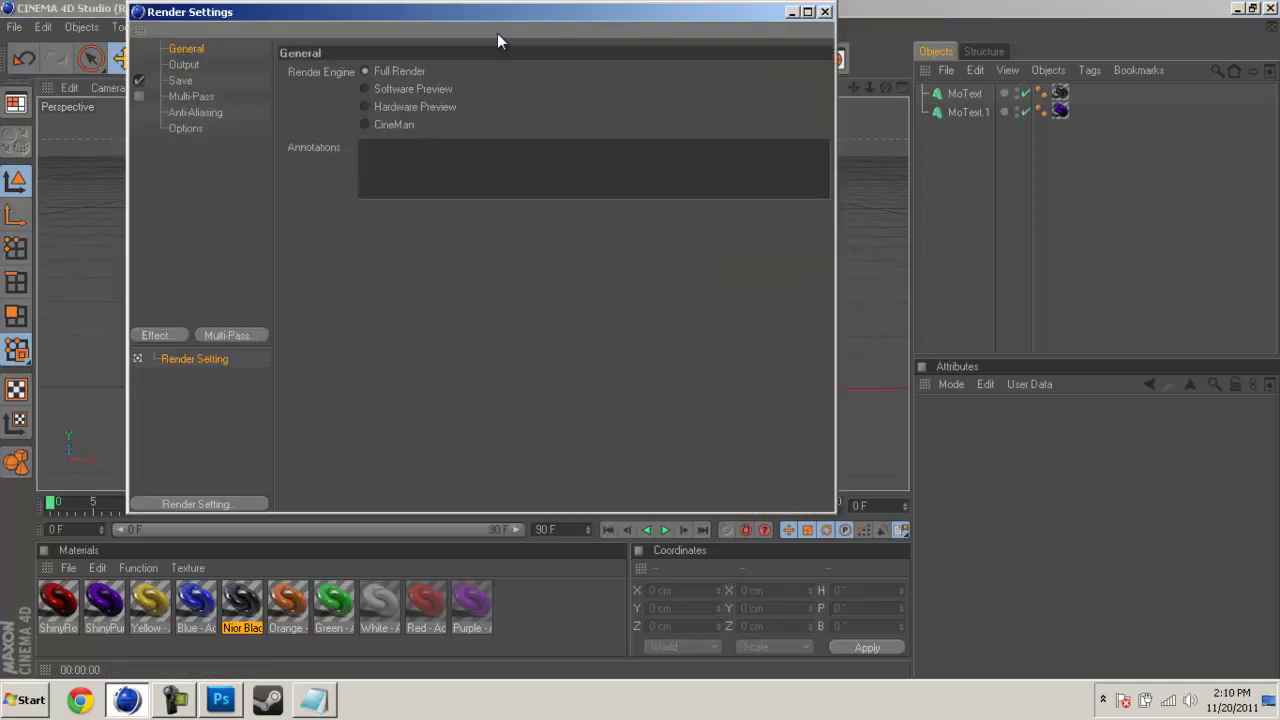
{"action": "left_click", "coordinate": [181, 80]}
{"action": "left_click", "coordinate": [401, 196]}
{"action": "left_click", "coordinate": [438, 124]}
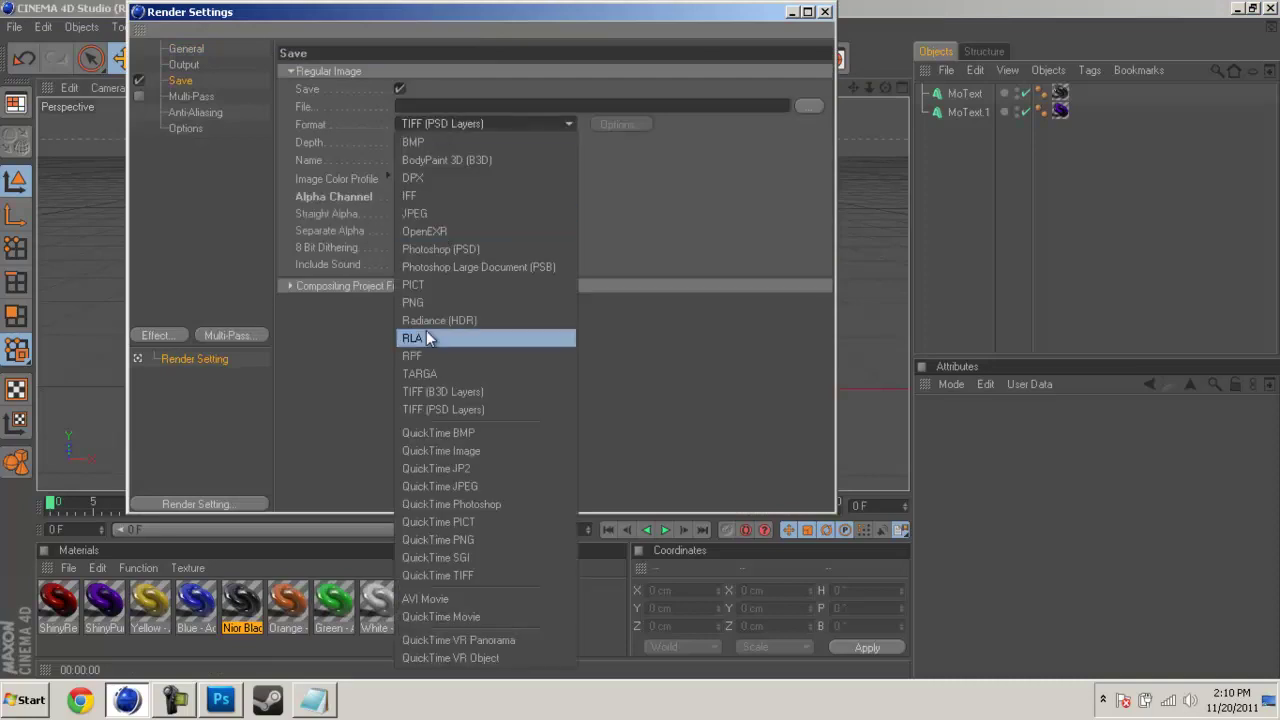
{"action": "left_click", "coordinate": [430, 303]}
Step: Set the render output to the 480 x 360 screen preset and the film aspect to HDTV (16:9)
{"action": "left_click", "coordinate": [193, 63]}
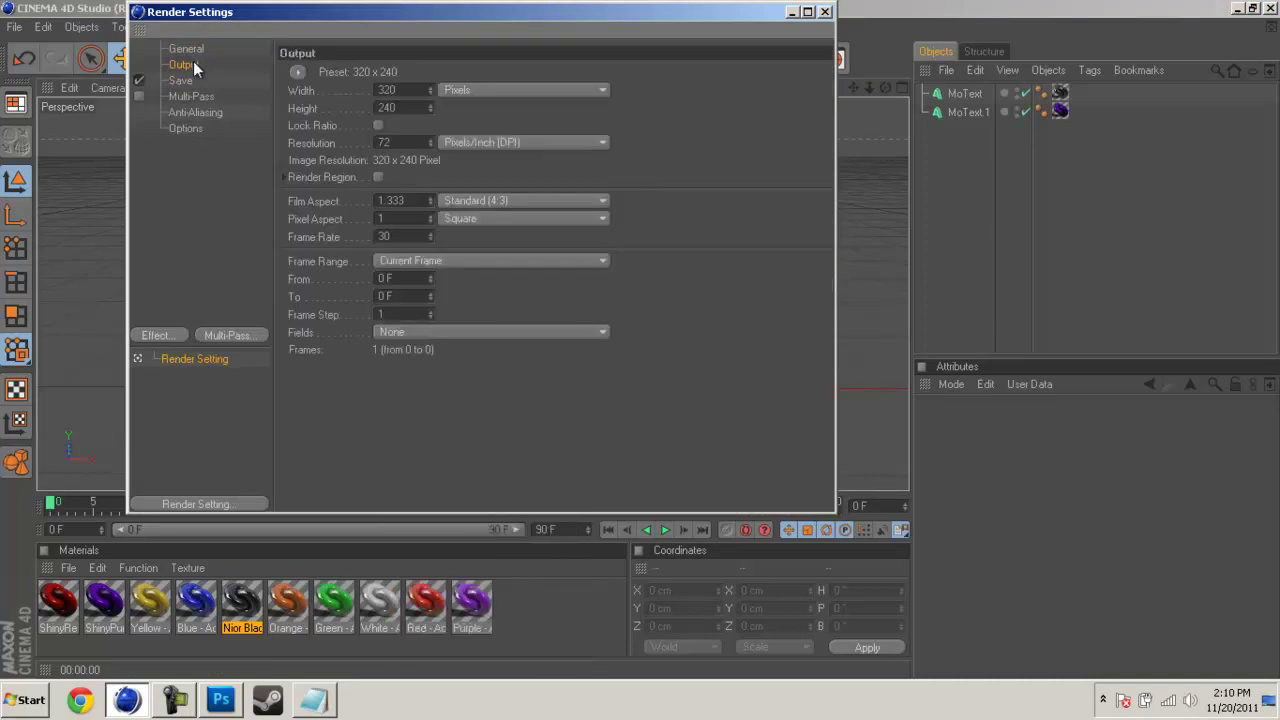
{"action": "left_click", "coordinate": [198, 56]}
{"action": "left_click", "coordinate": [184, 64]}
{"action": "left_click", "coordinate": [297, 72]}
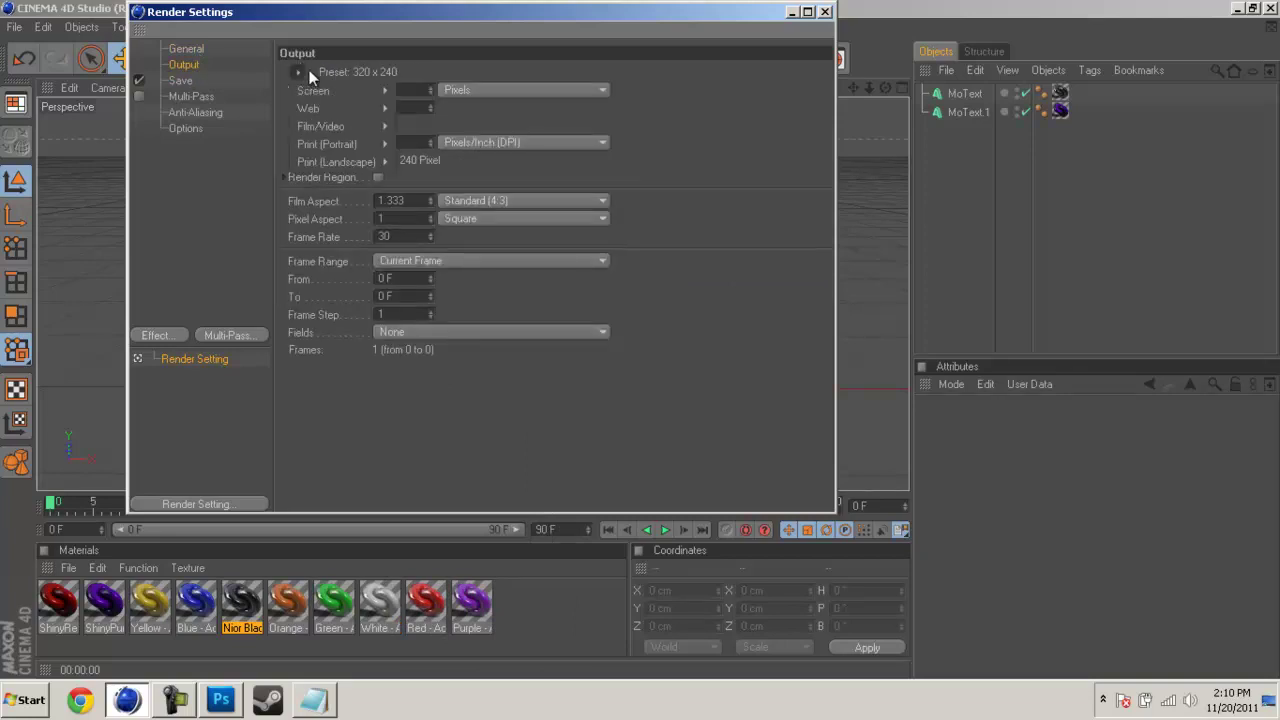
{"action": "mouse_move", "coordinate": [343, 90]}
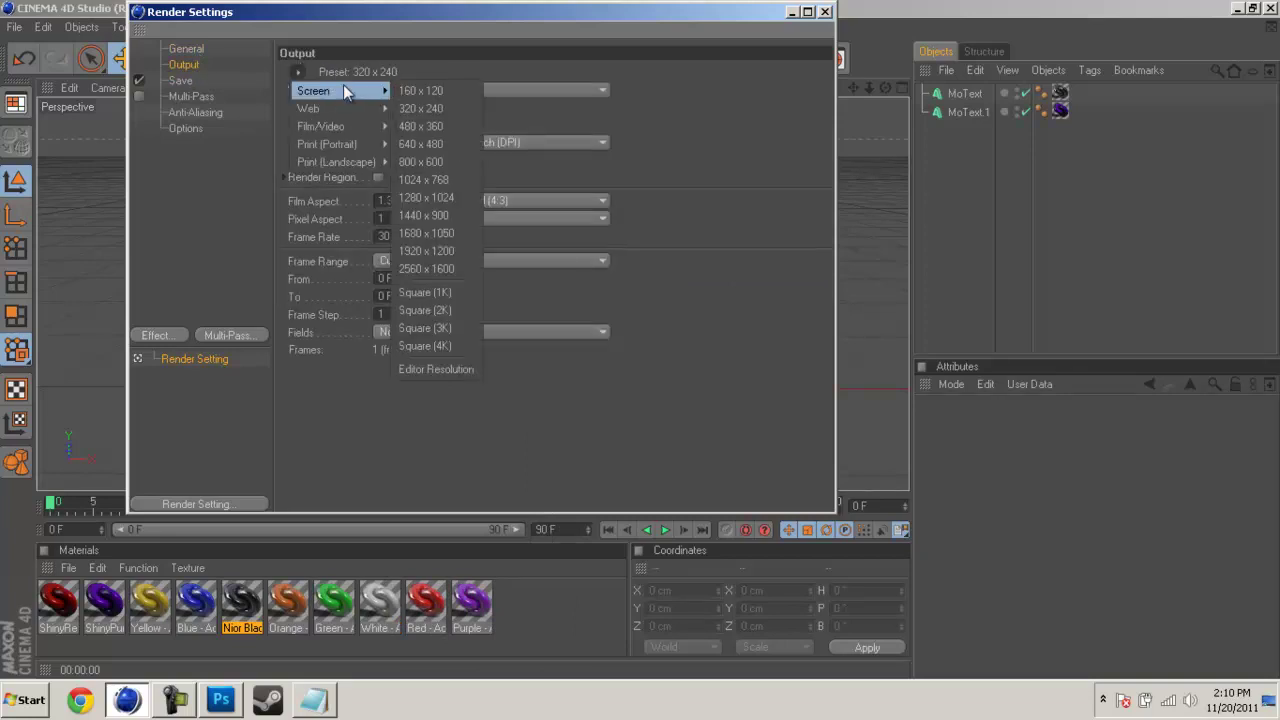
{"action": "left_click", "coordinate": [443, 127]}
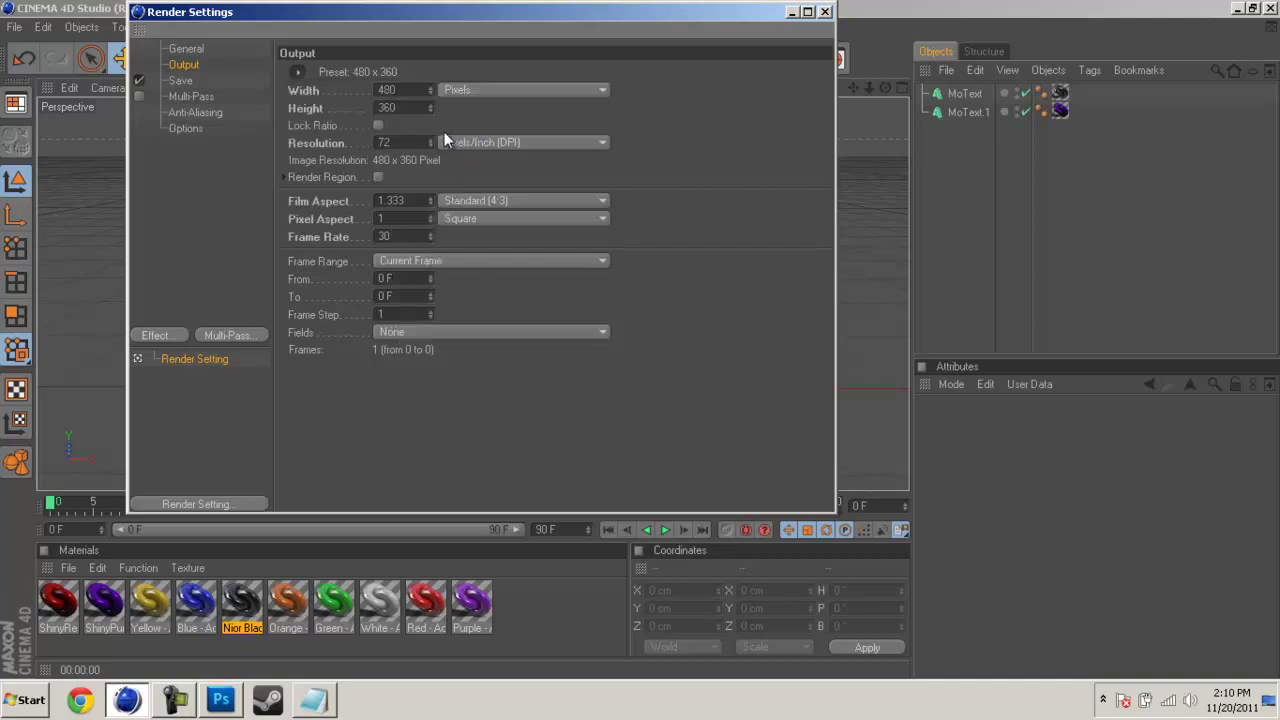
{"action": "left_click", "coordinate": [299, 72]}
{"action": "mouse_move", "coordinate": [352, 89]}
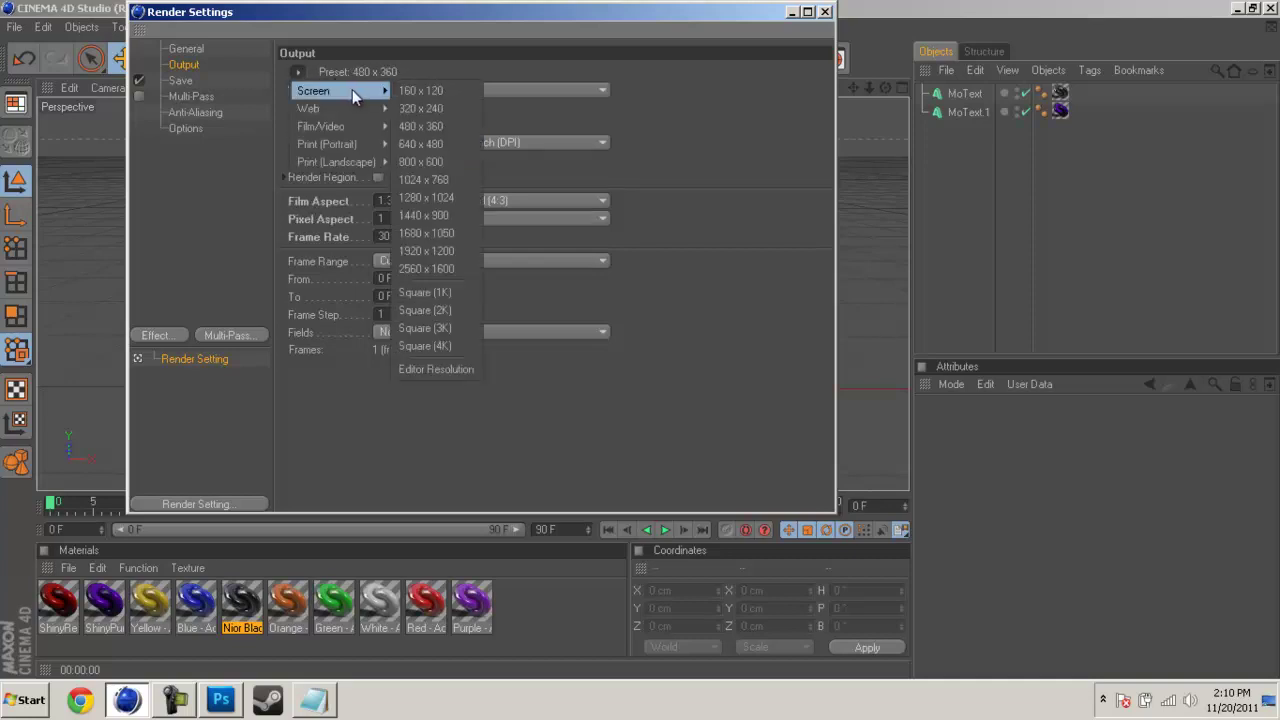
{"action": "left_click", "coordinate": [432, 128]}
{"action": "left_click", "coordinate": [518, 201]}
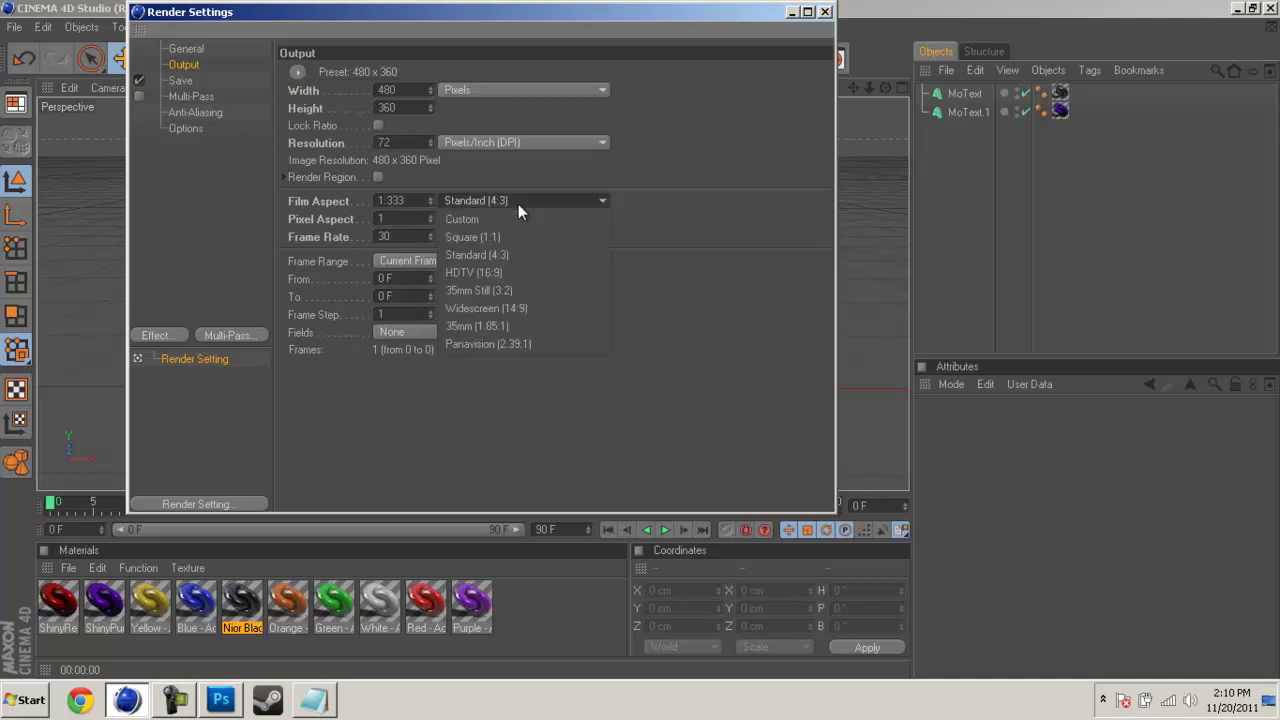
{"action": "left_click", "coordinate": [517, 273]}
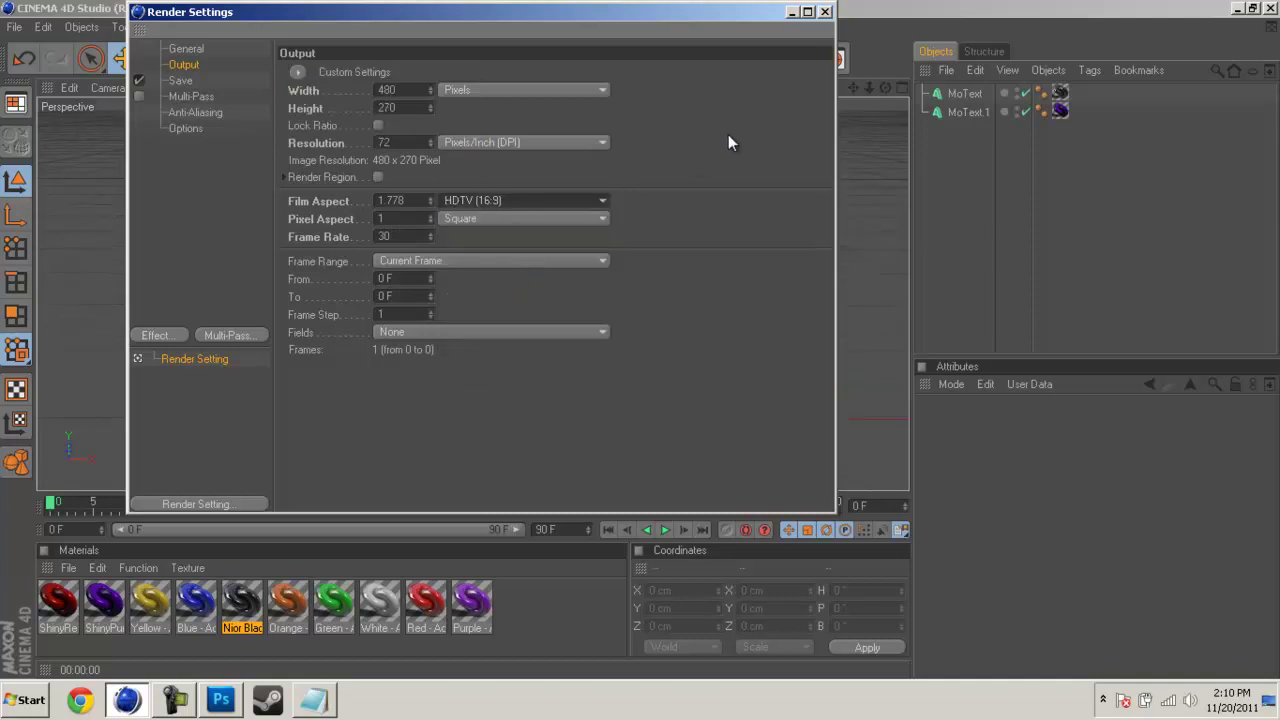
Step: Close the render settings and render the purple and black Voice text to the Picture Viewer
{"action": "left_click", "coordinate": [823, 12]}
{"action": "left_click_drag", "start_coordinate": [876, 88], "coordinate": [641, 348]}
{"action": "left_click_drag", "start_coordinate": [866, 88], "coordinate": [641, 351]}
{"action": "left_click", "coordinate": [447, 62]}
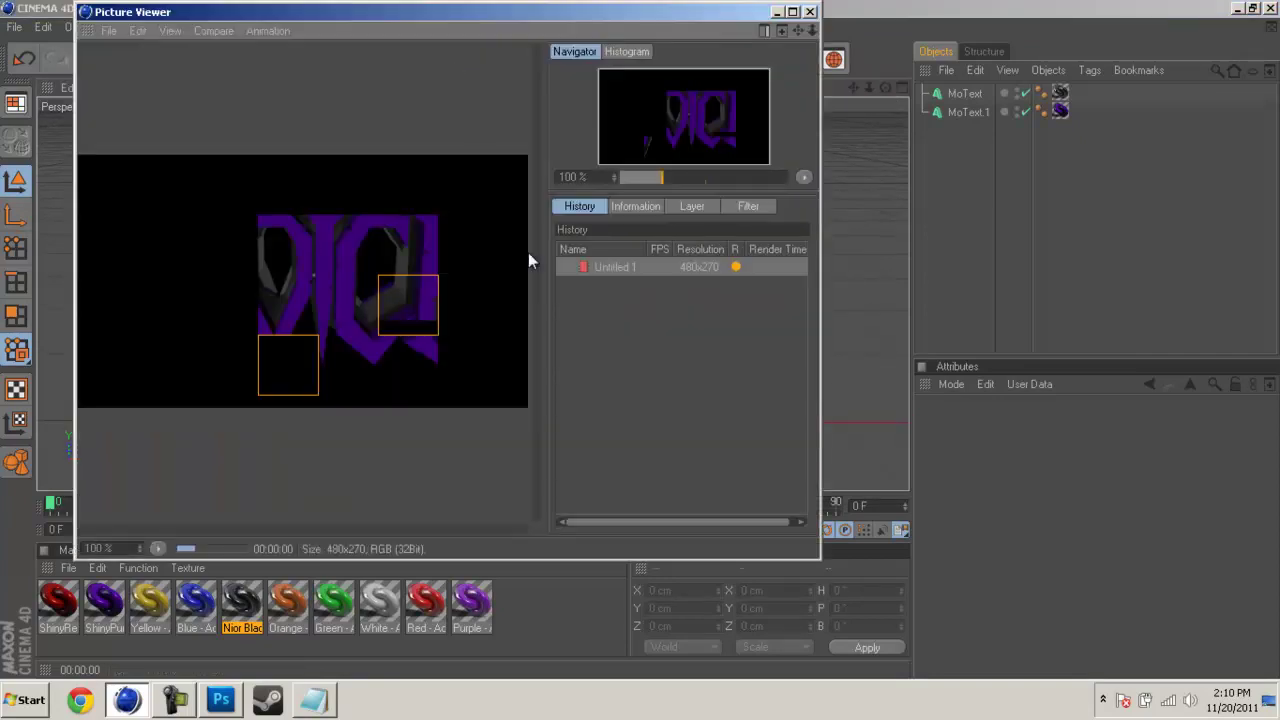
Step: Save the rendered image to the desktop as a PNG with alpha channel named voicetext, and close the Picture Viewer
{"action": "right_click", "coordinate": [627, 269]}
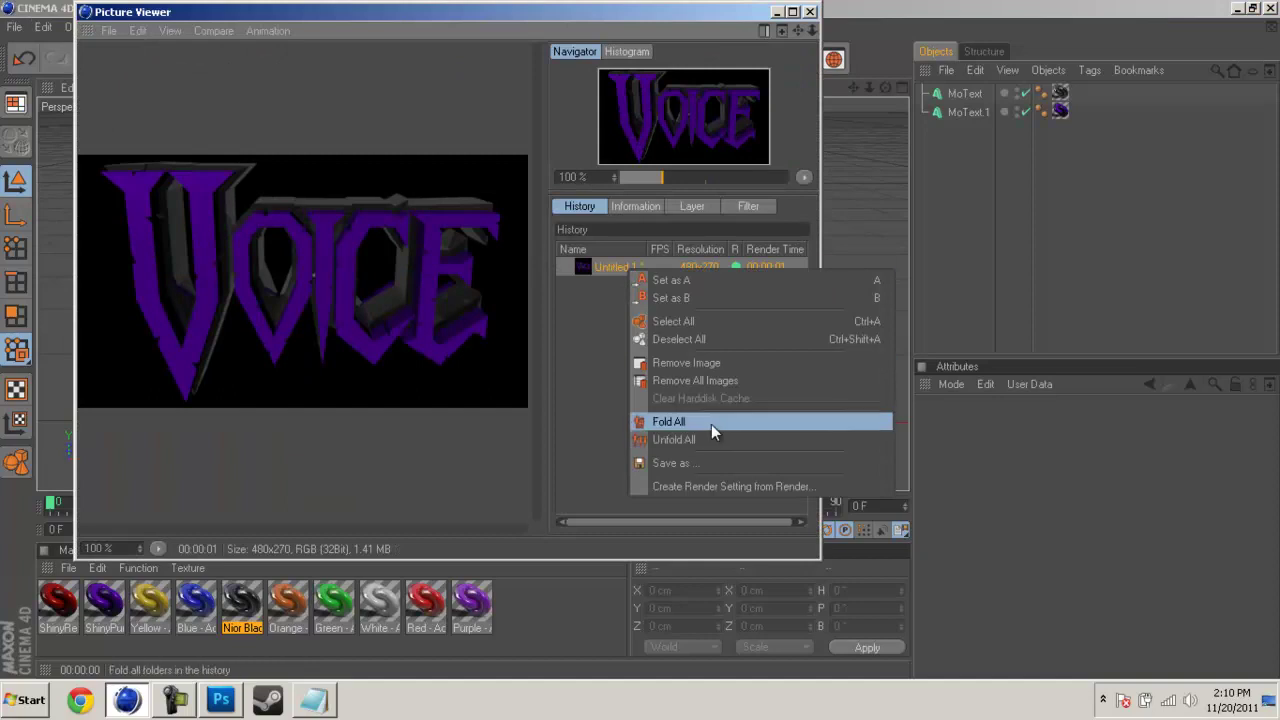
{"action": "left_click", "coordinate": [683, 469]}
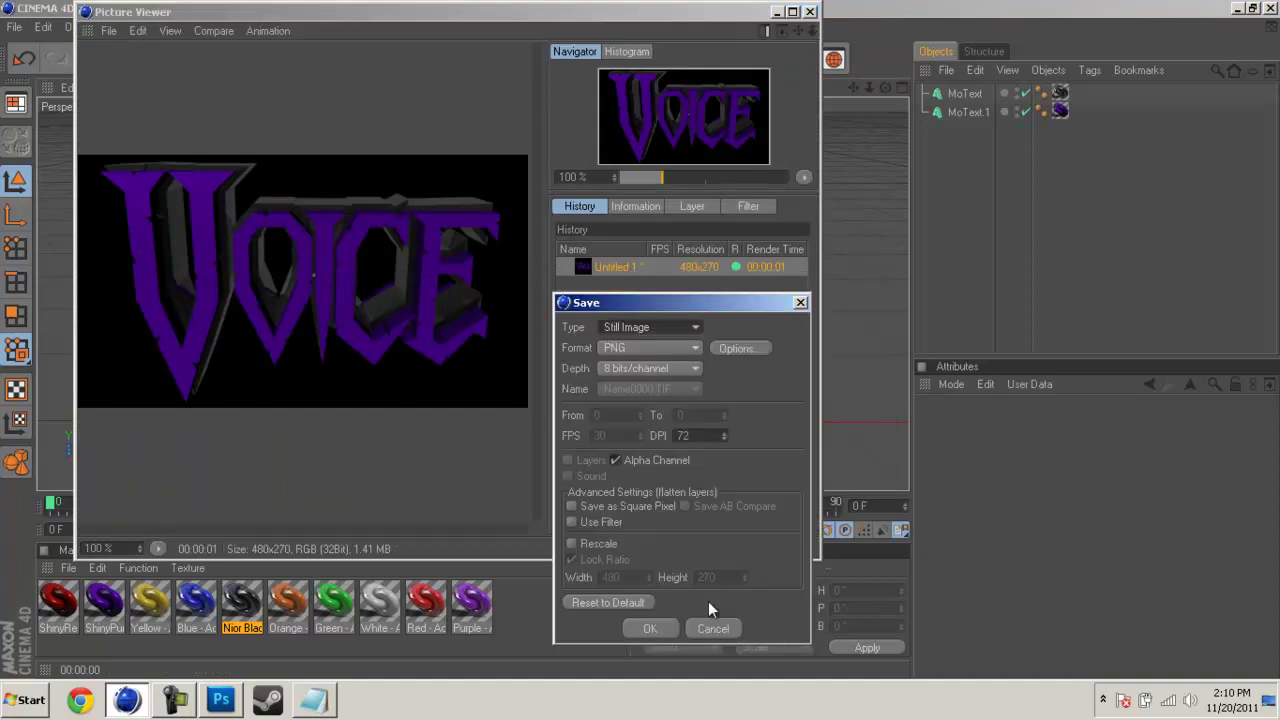
{"action": "left_click", "coordinate": [652, 628]}
{"action": "type", "text": "voice"}
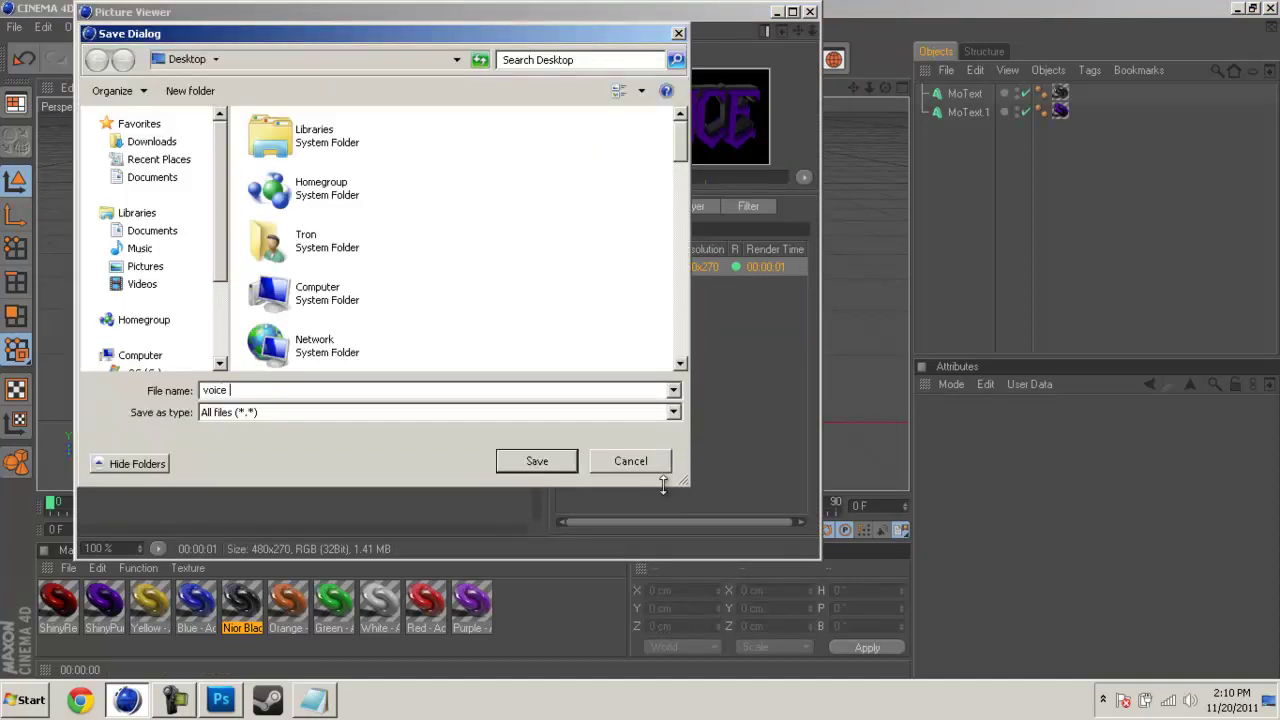
{"action": "type", "text": "text"}
{"action": "key", "text": "Return"}
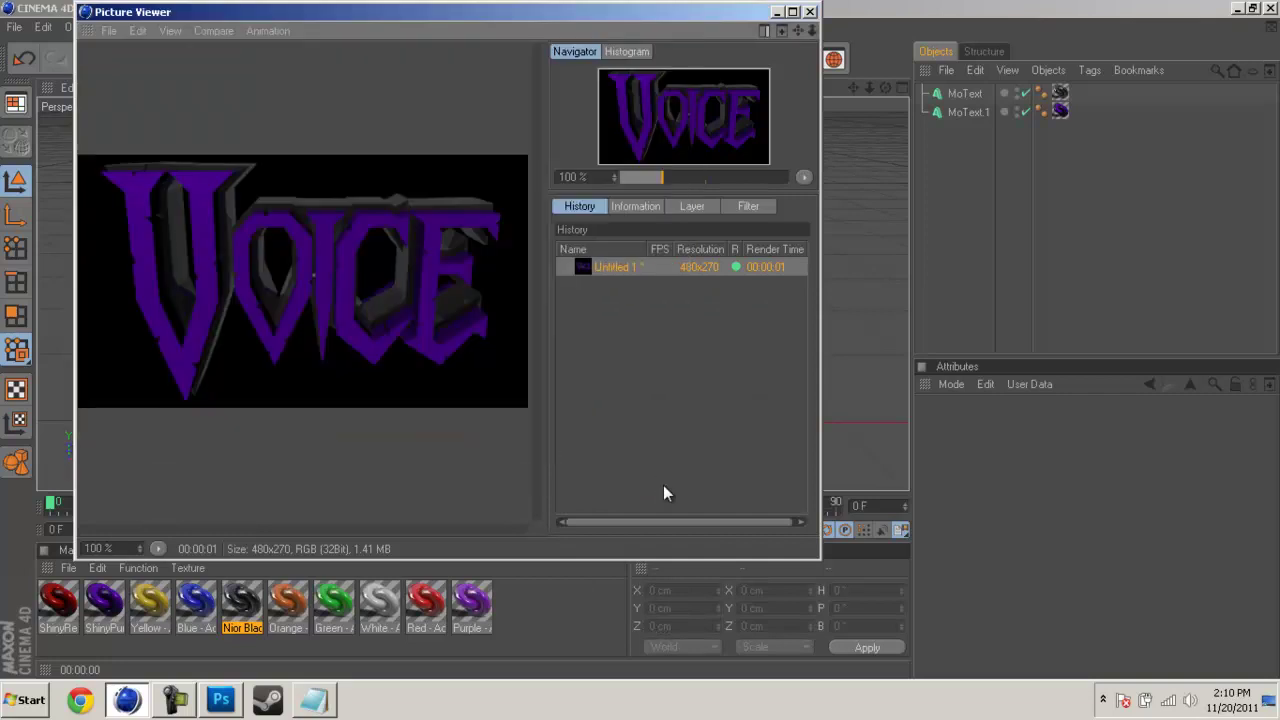
{"action": "left_click", "coordinate": [812, 13]}
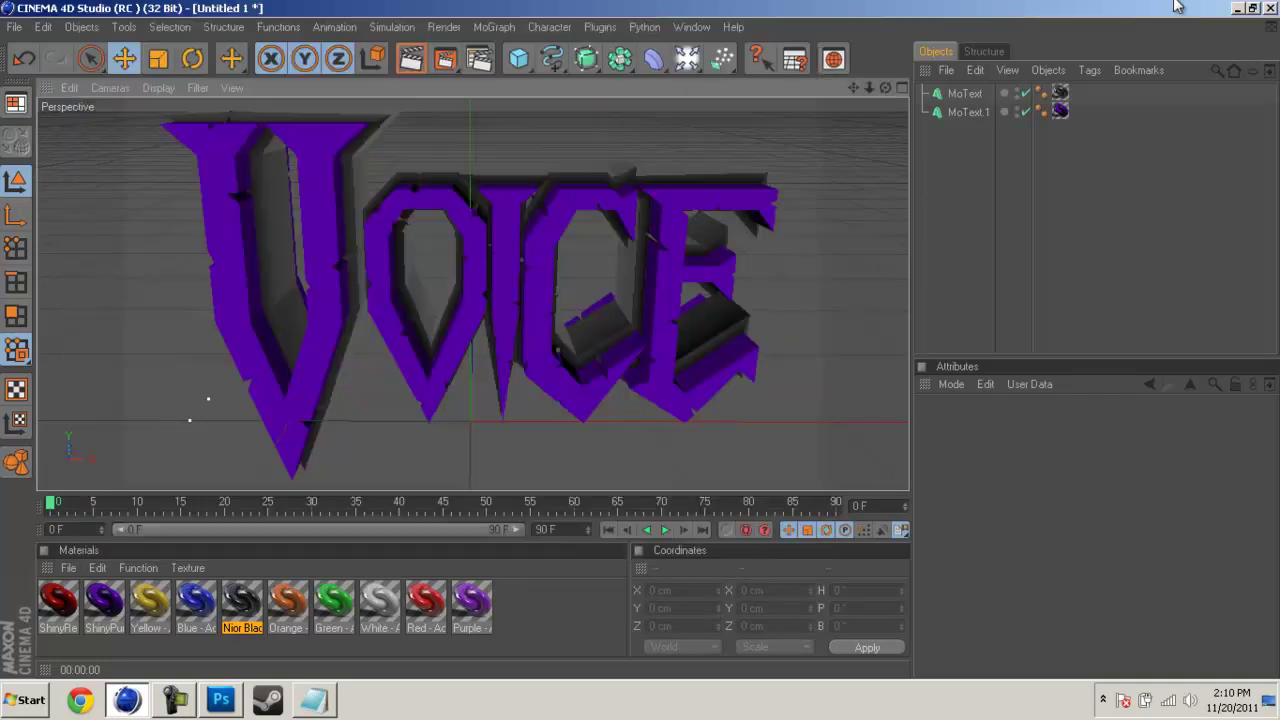
Step: Minimize Cinema 4D and the Notepad request notes to show the desktop, keeping the notes open
{"action": "left_click", "coordinate": [1237, 8]}
{"action": "left_click", "coordinate": [1028, 35]}
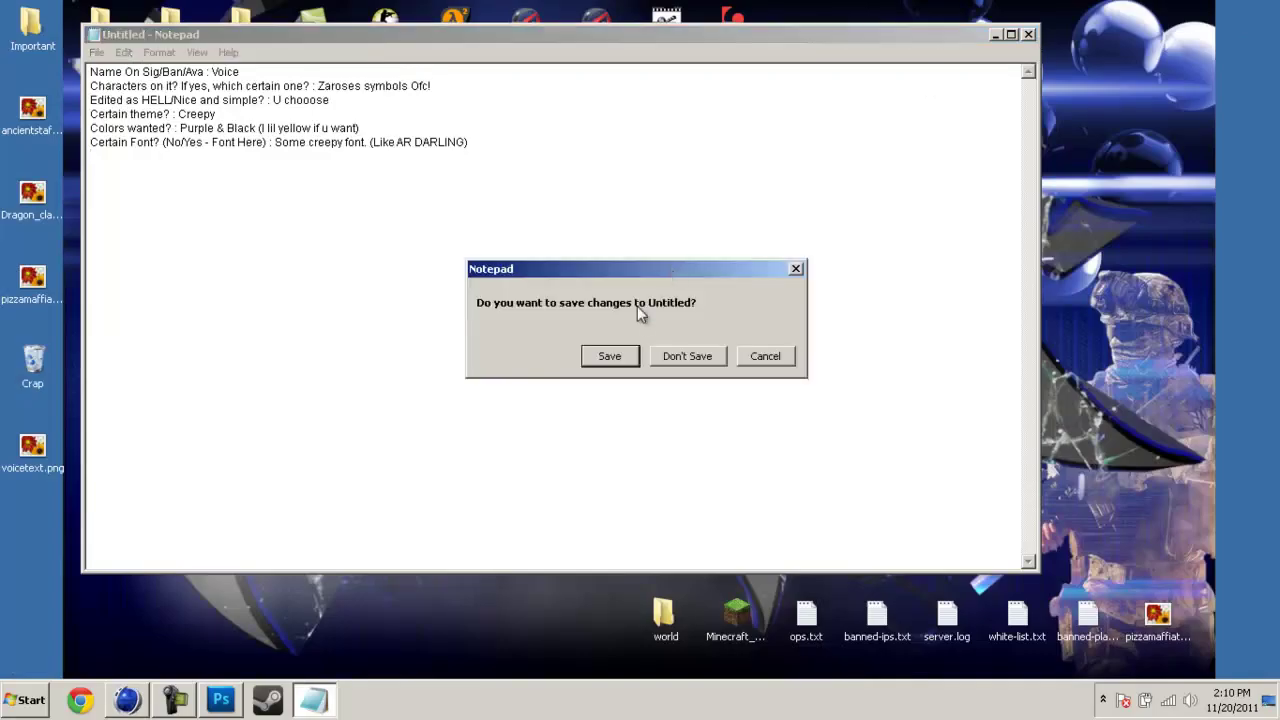
{"action": "left_click", "coordinate": [767, 362]}
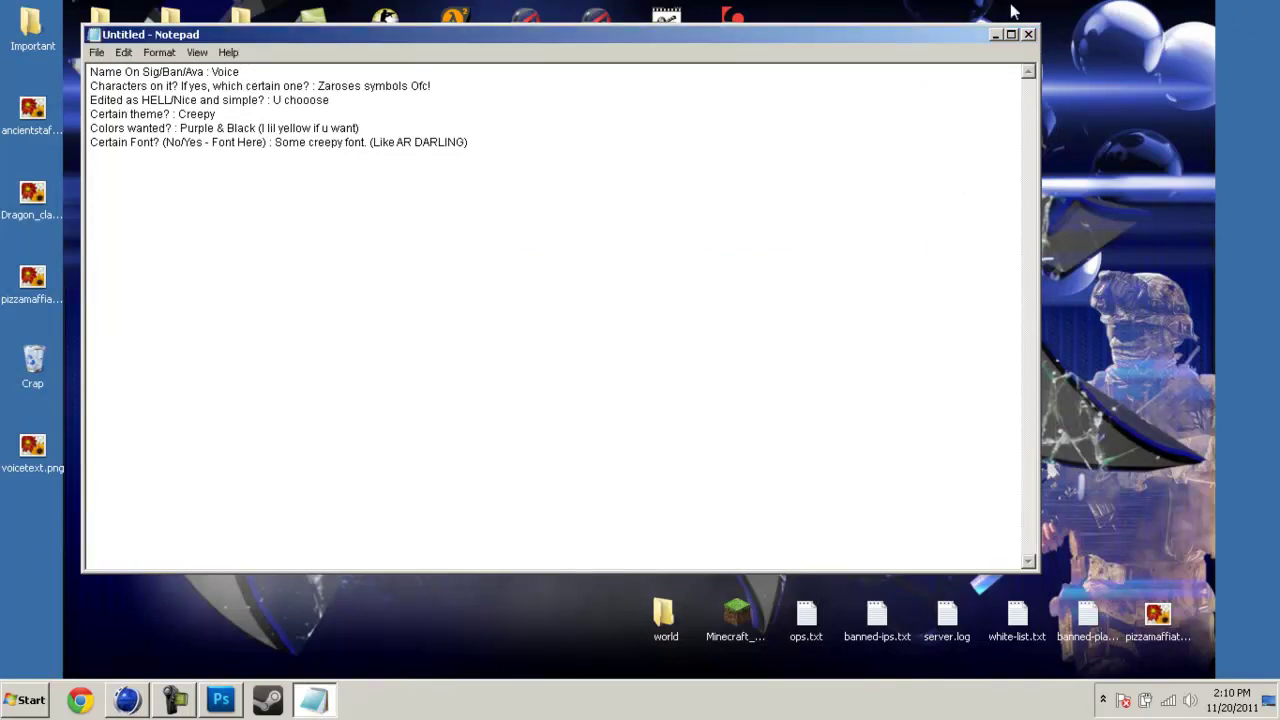
{"action": "left_click", "coordinate": [994, 34]}
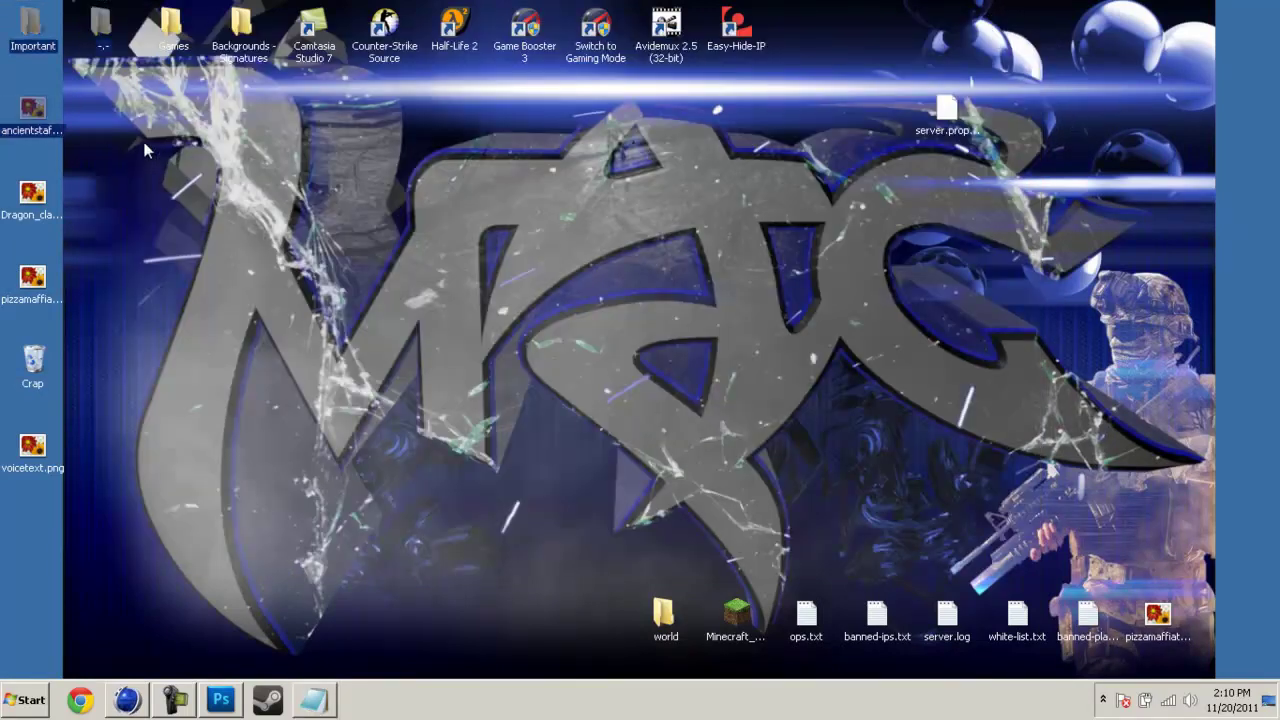
{"action": "left_click_drag", "start_coordinate": [3, 97], "coordinate": [130, 178]}
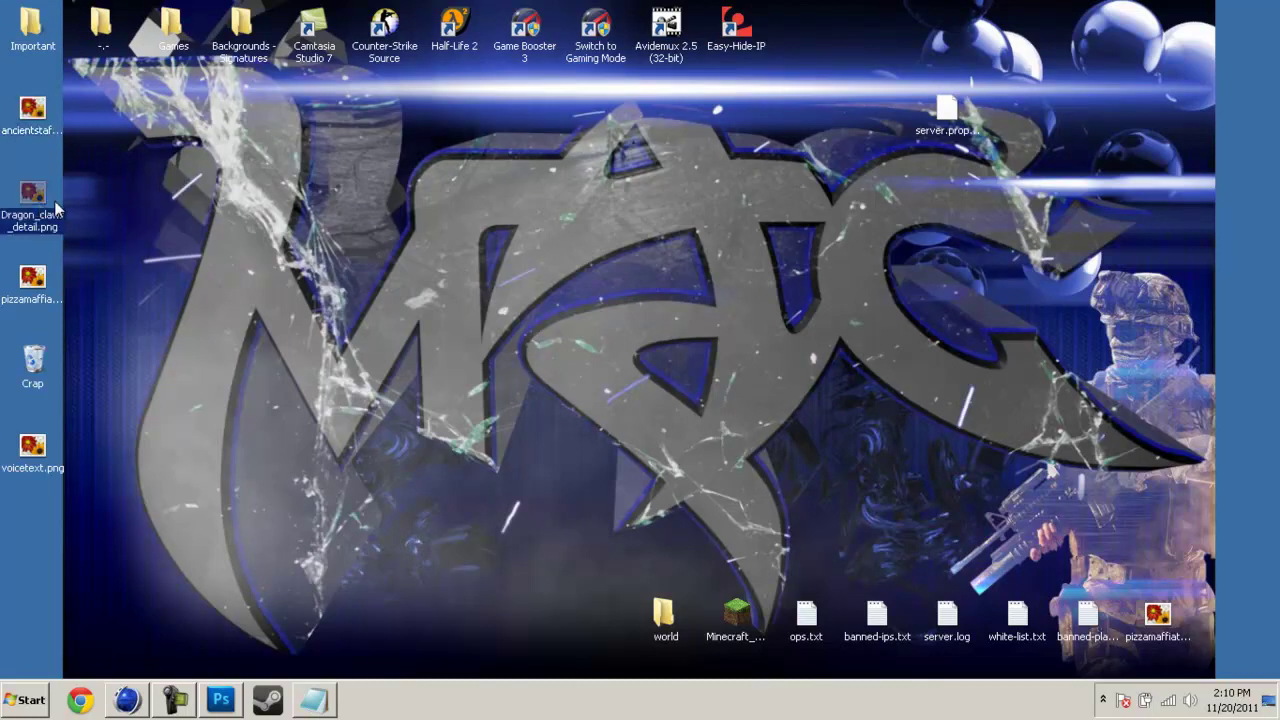
{"action": "left_click", "coordinate": [36, 282]}
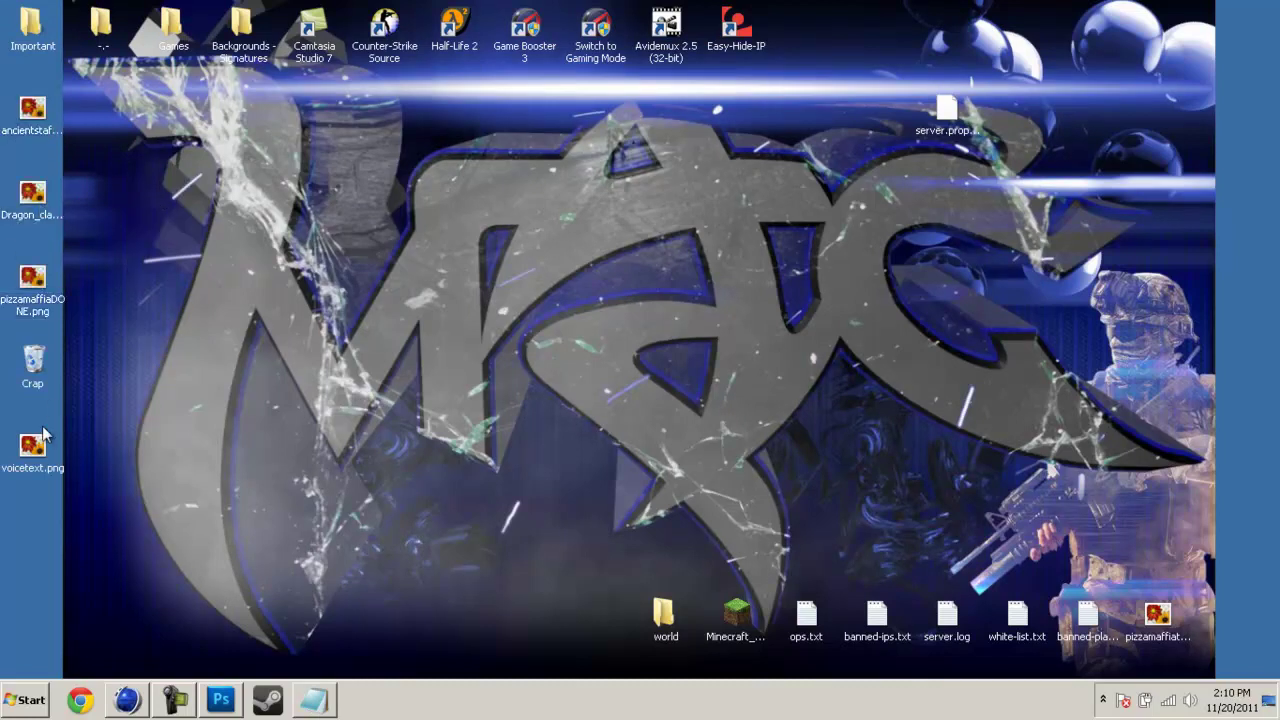
{"action": "left_click_drag", "start_coordinate": [1246, 632], "coordinate": [1108, 628]}
Step: Quit Cinema 4D without saving the project
{"action": "key", "text": "alt+Tab"}
{"action": "key", "text": "alt+F4"}
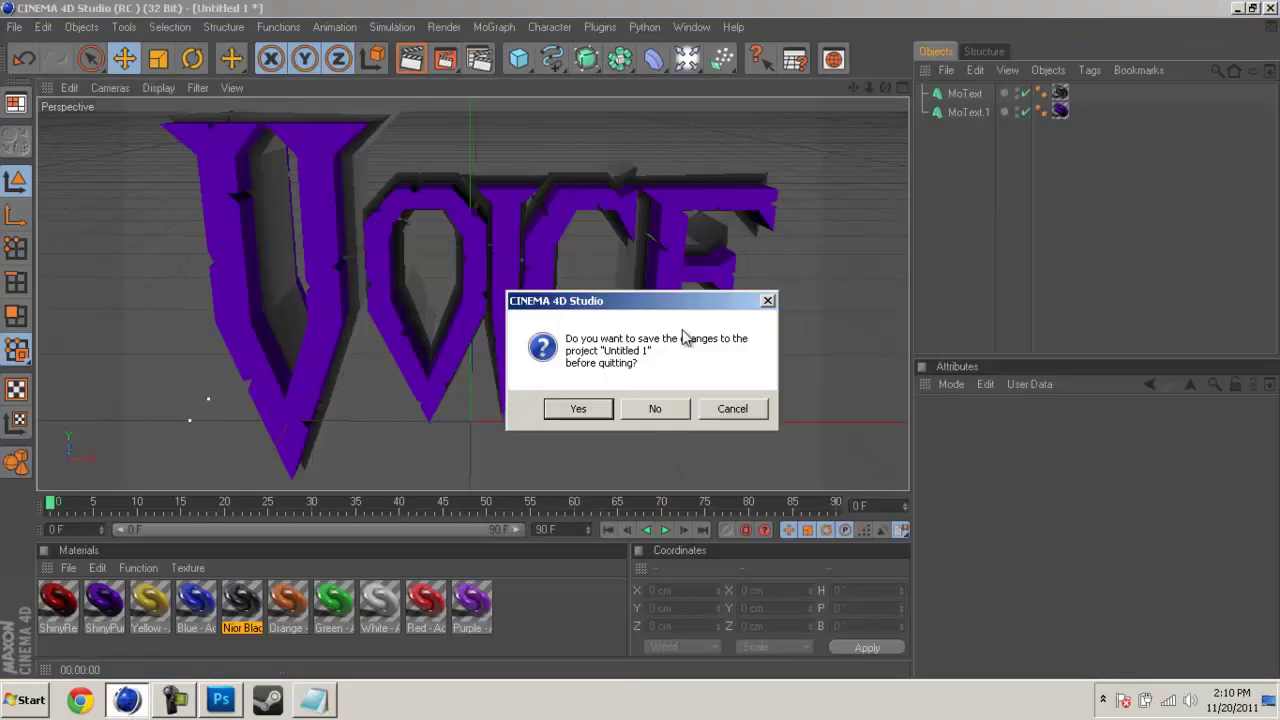
{"action": "left_click", "coordinate": [649, 410]}
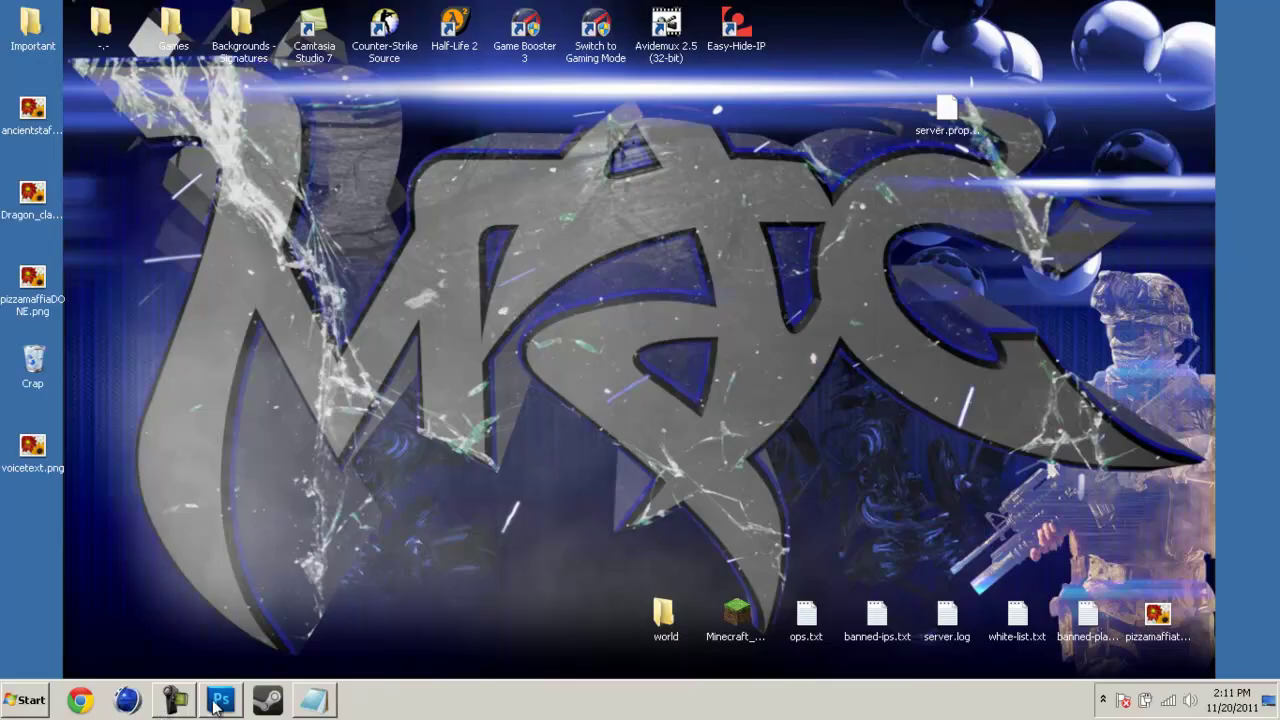
Step: Switch to Photoshop and open voicetext.png from the desktop
{"action": "left_click", "coordinate": [217, 703]}
{"action": "left_click", "coordinate": [19, 41]}
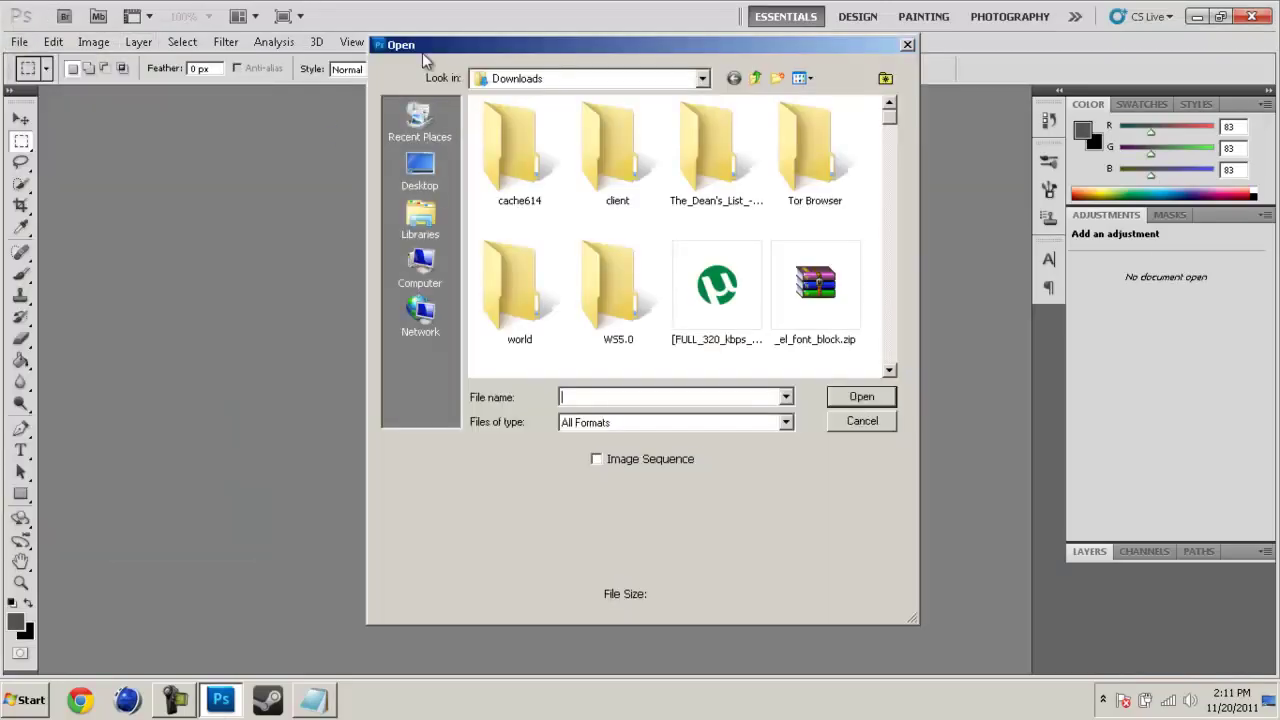
{"action": "left_click", "coordinate": [496, 80]}
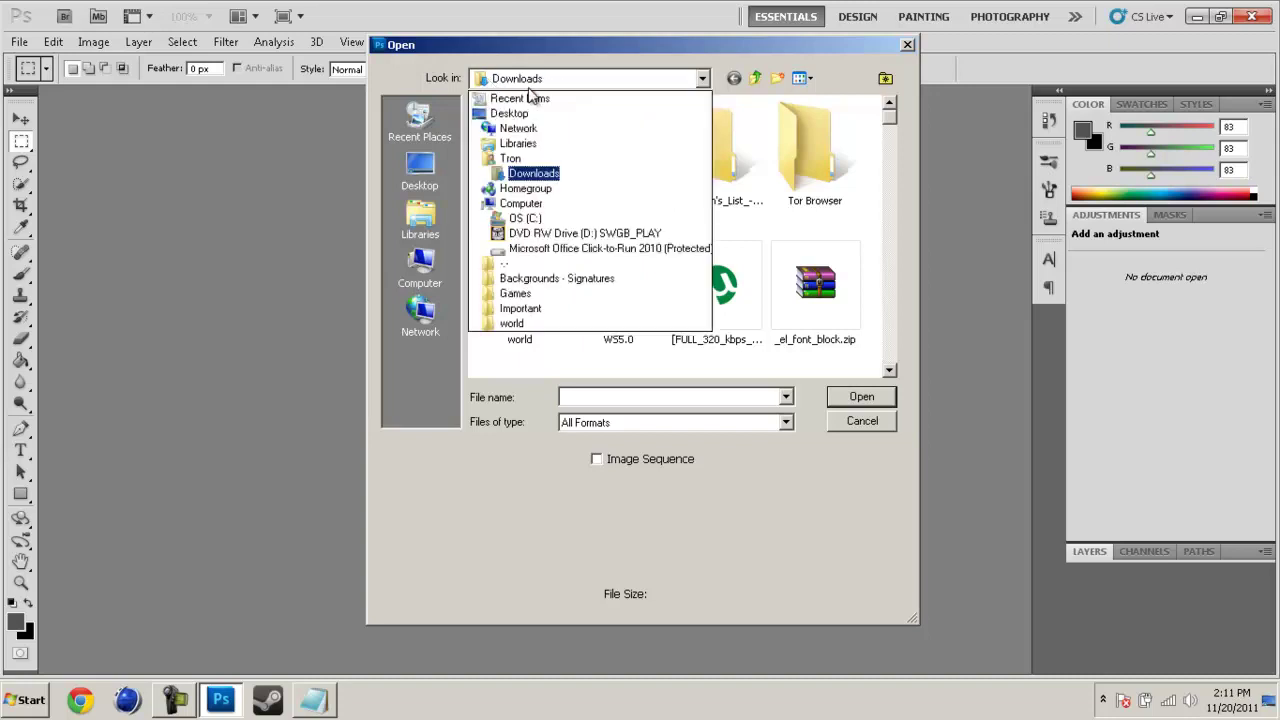
{"action": "left_click", "coordinate": [512, 114]}
{"action": "double_click", "coordinate": [600, 149]}
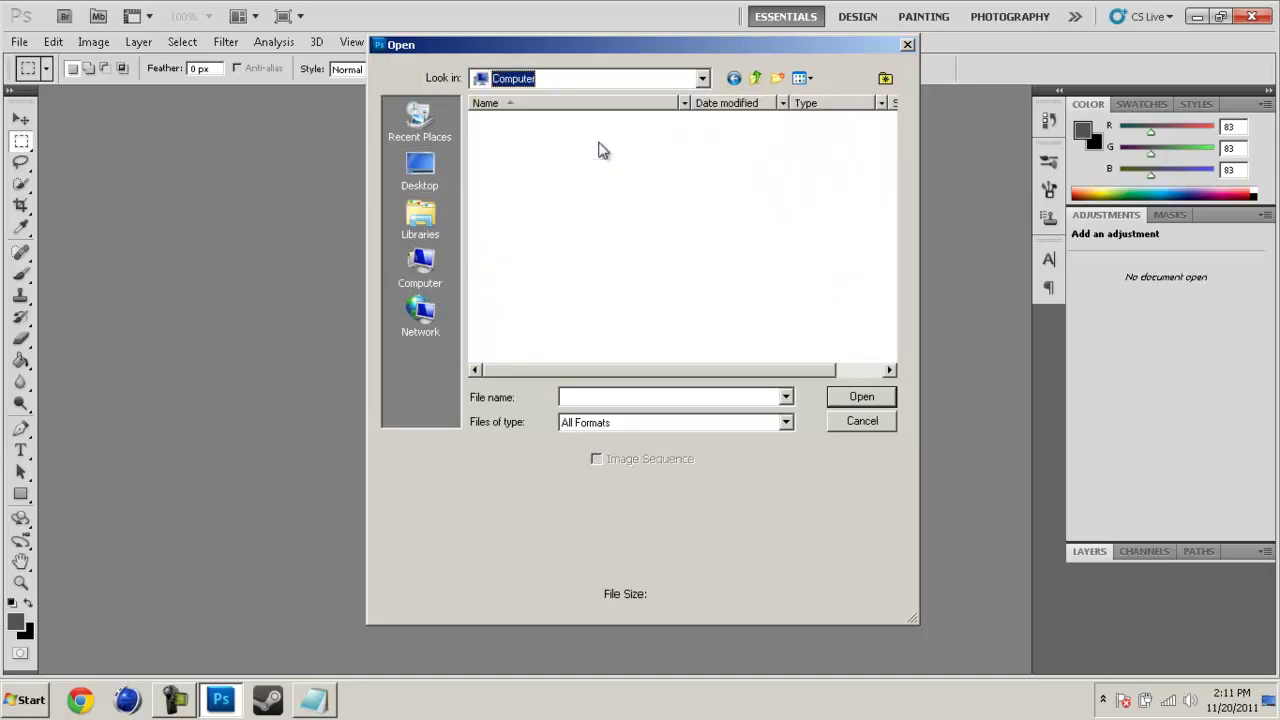
{"action": "left_click", "coordinate": [557, 80]}
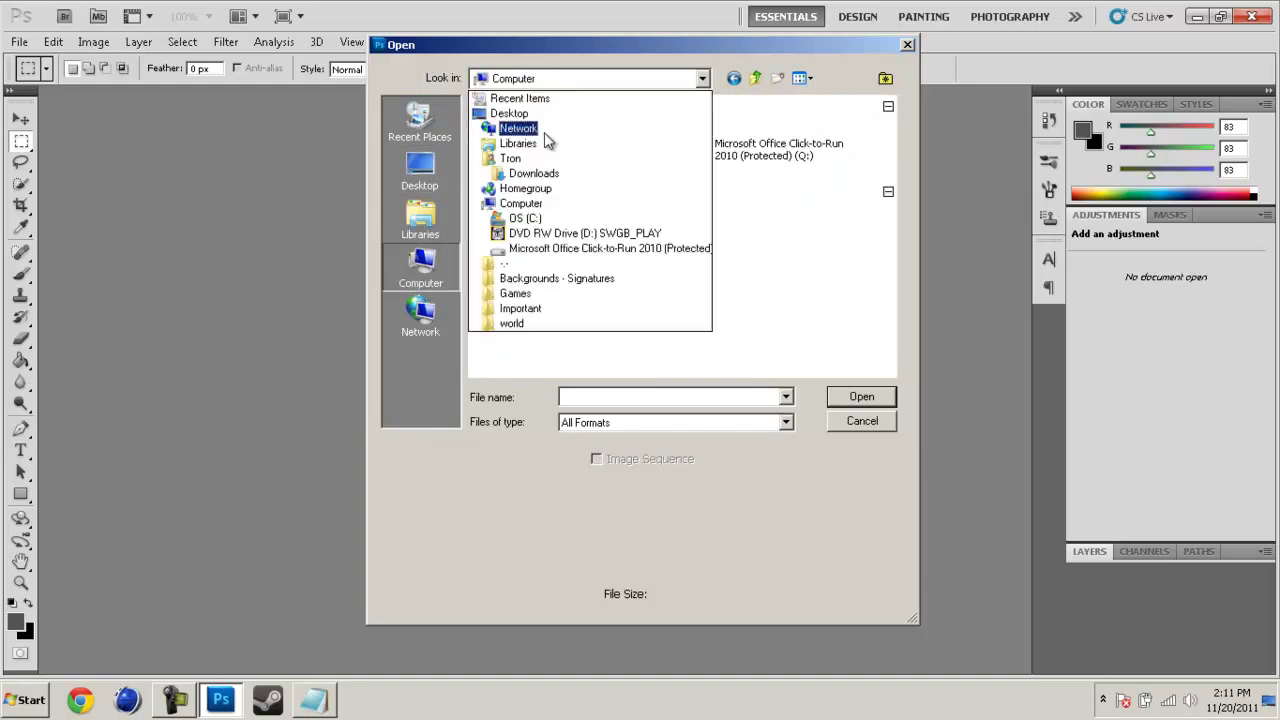
{"action": "left_click", "coordinate": [533, 95]}
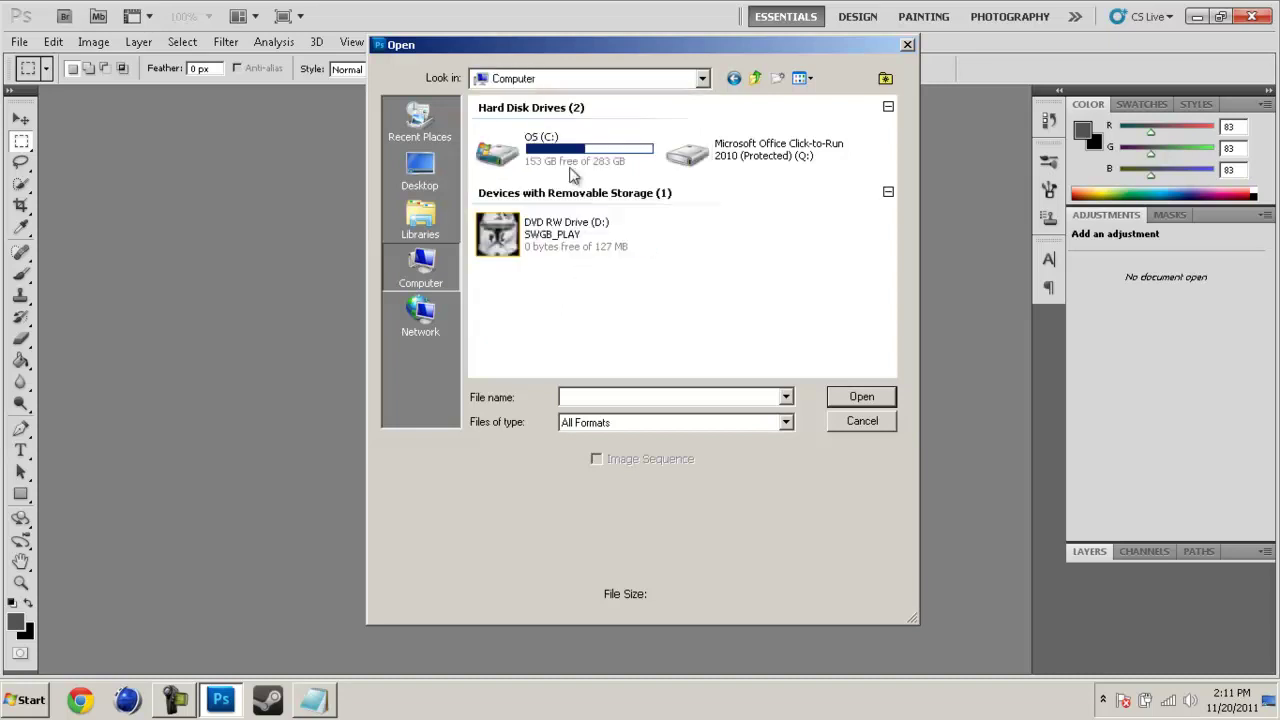
{"action": "left_click", "coordinate": [571, 78]}
{"action": "left_click", "coordinate": [540, 113]}
{"action": "left_click", "coordinate": [637, 397]}
{"action": "type", "text": "vo"}
{"action": "key", "text": "Down"}
{"action": "key", "text": "Return"}
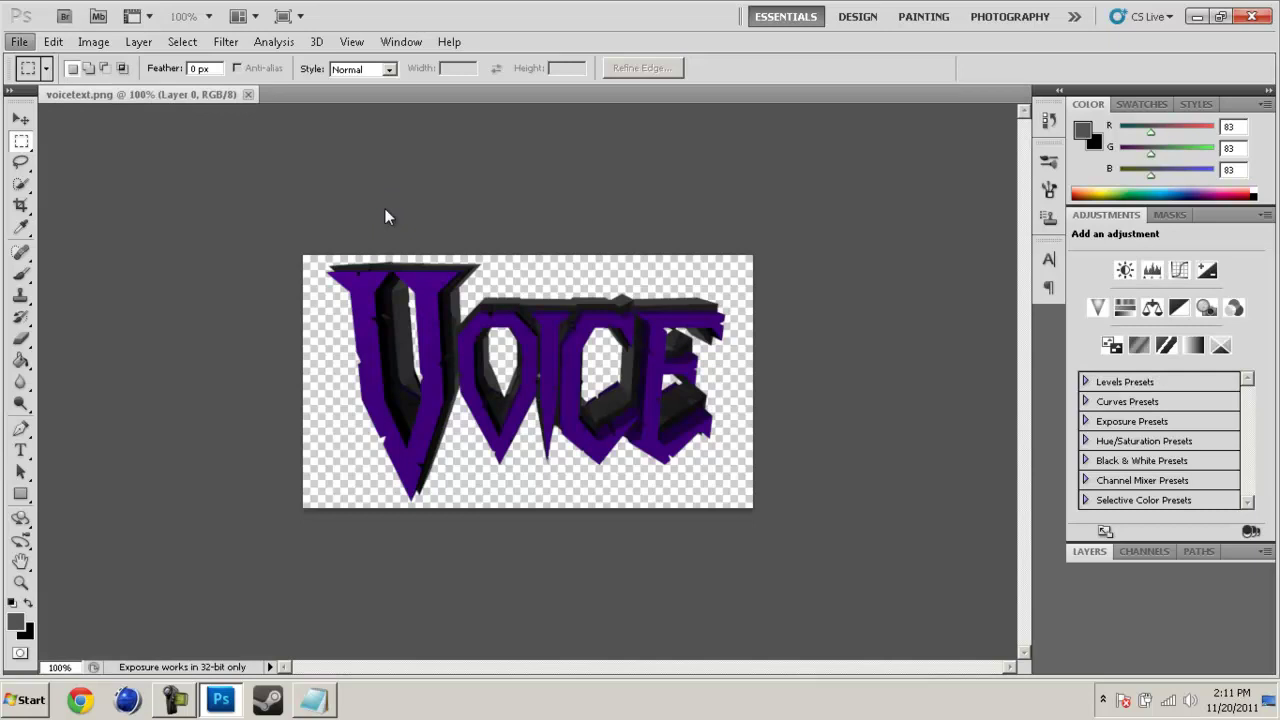
Step: Create a new white RGB document 500 pixels wide and 124 pixels high at 72 pixels/inch
{"action": "left_click", "coordinate": [22, 40]}
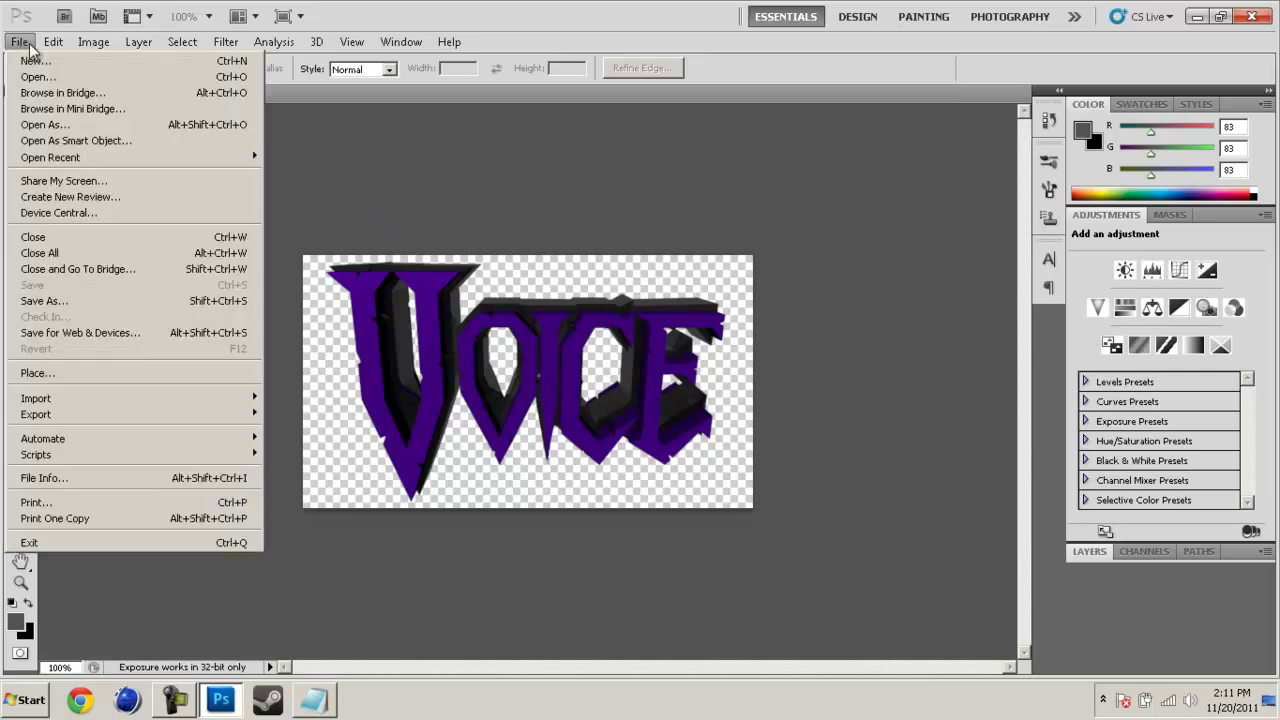
{"action": "left_click", "coordinate": [20, 57]}
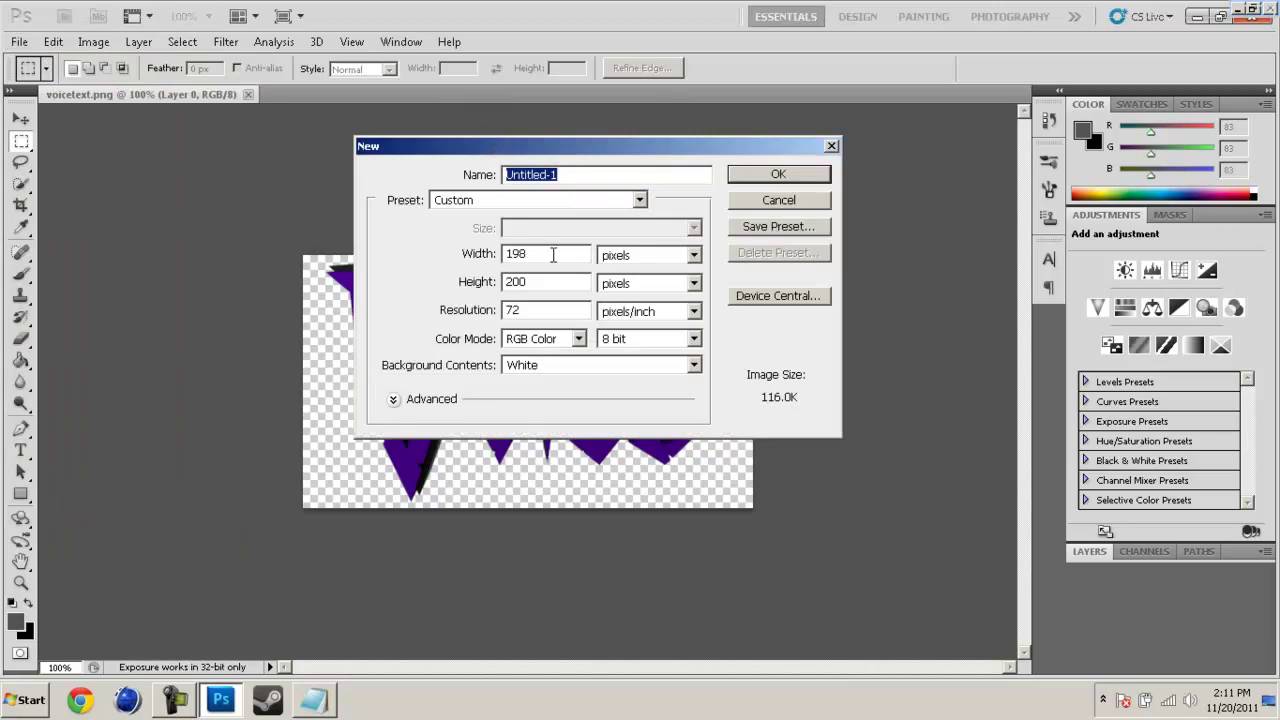
{"action": "left_click_drag", "start_coordinate": [552, 254], "coordinate": [370, 239]}
{"action": "type", "text": "500"}
{"action": "key", "text": "Tab"}
{"action": "type", "text": "125"}
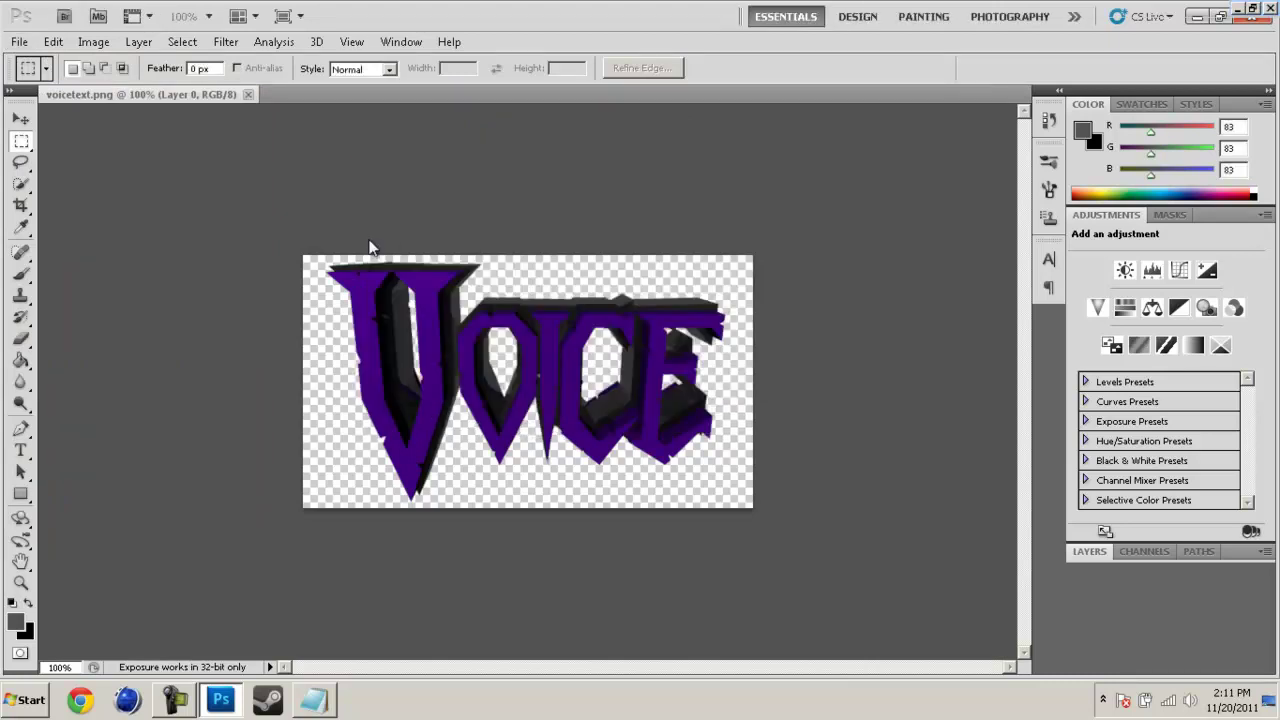
{"action": "key", "text": "Return"}
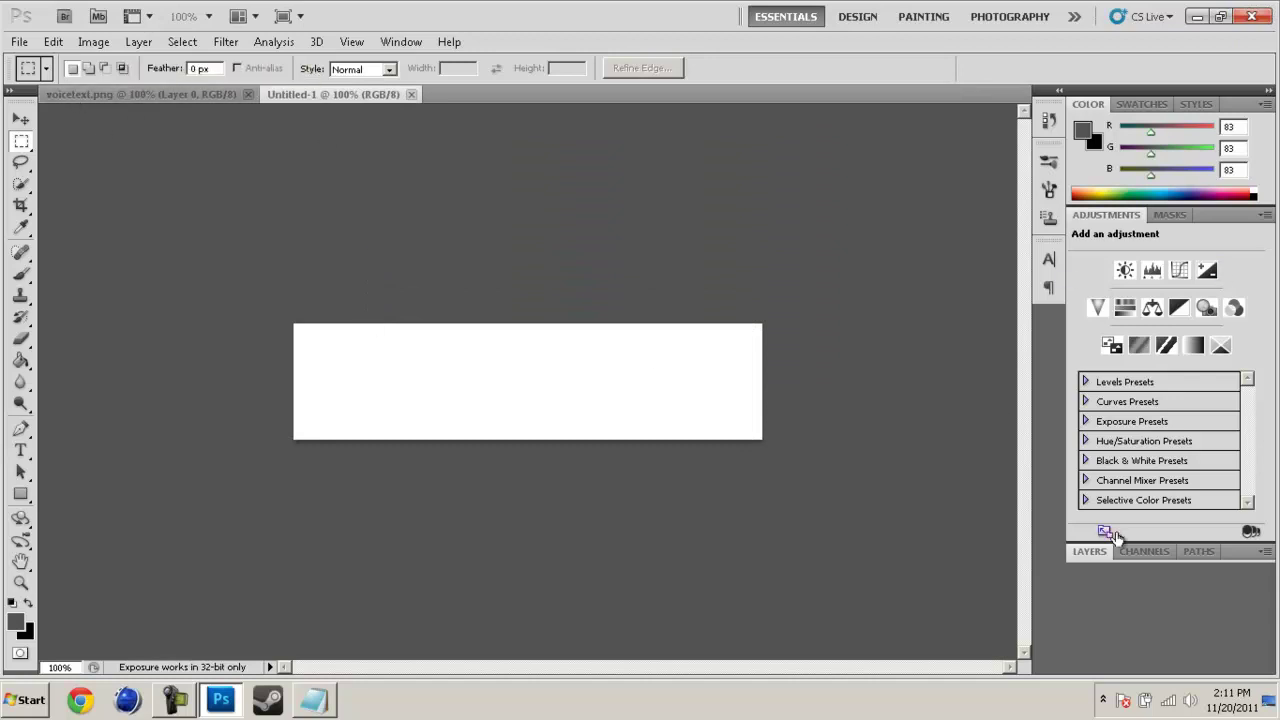
Step: Show the layers of the blank document and enlarge its image size to 800 pixels wide with proportions constrained
{"action": "left_click", "coordinate": [1090, 551]}
{"action": "left_click", "coordinate": [93, 41]}
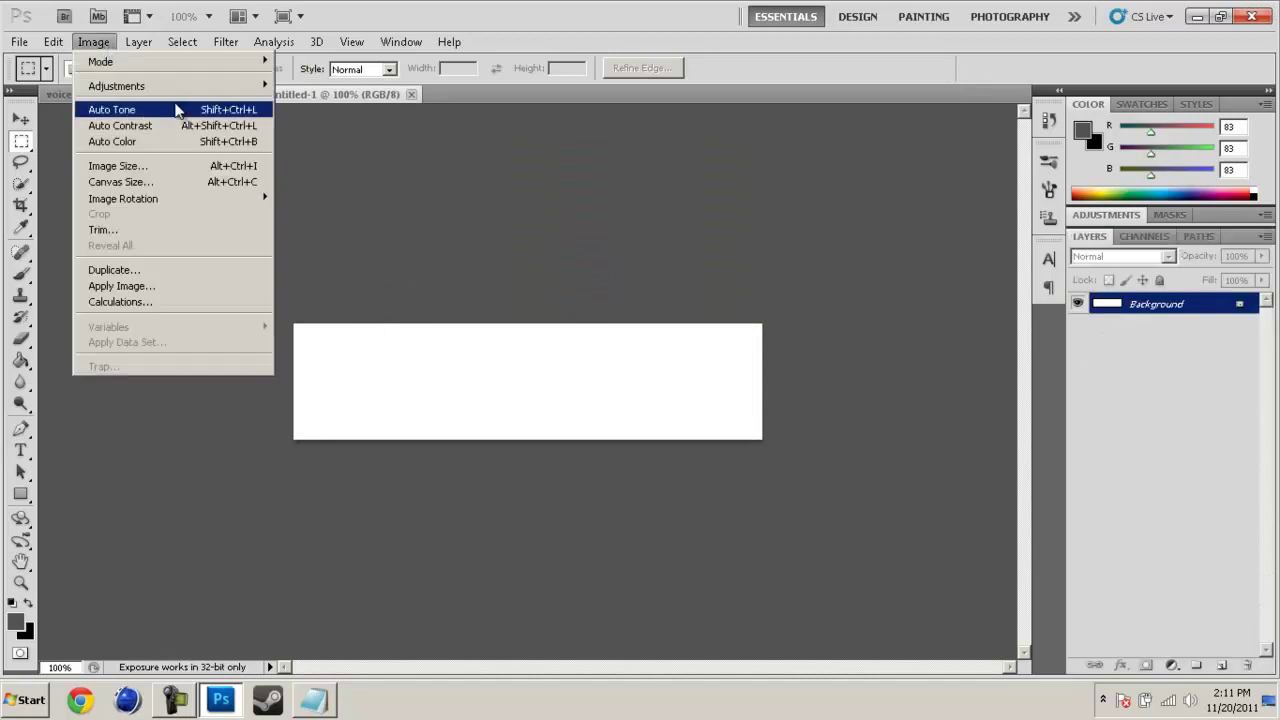
{"action": "mouse_move", "coordinate": [268, 88]}
{"action": "left_click", "coordinate": [174, 165]}
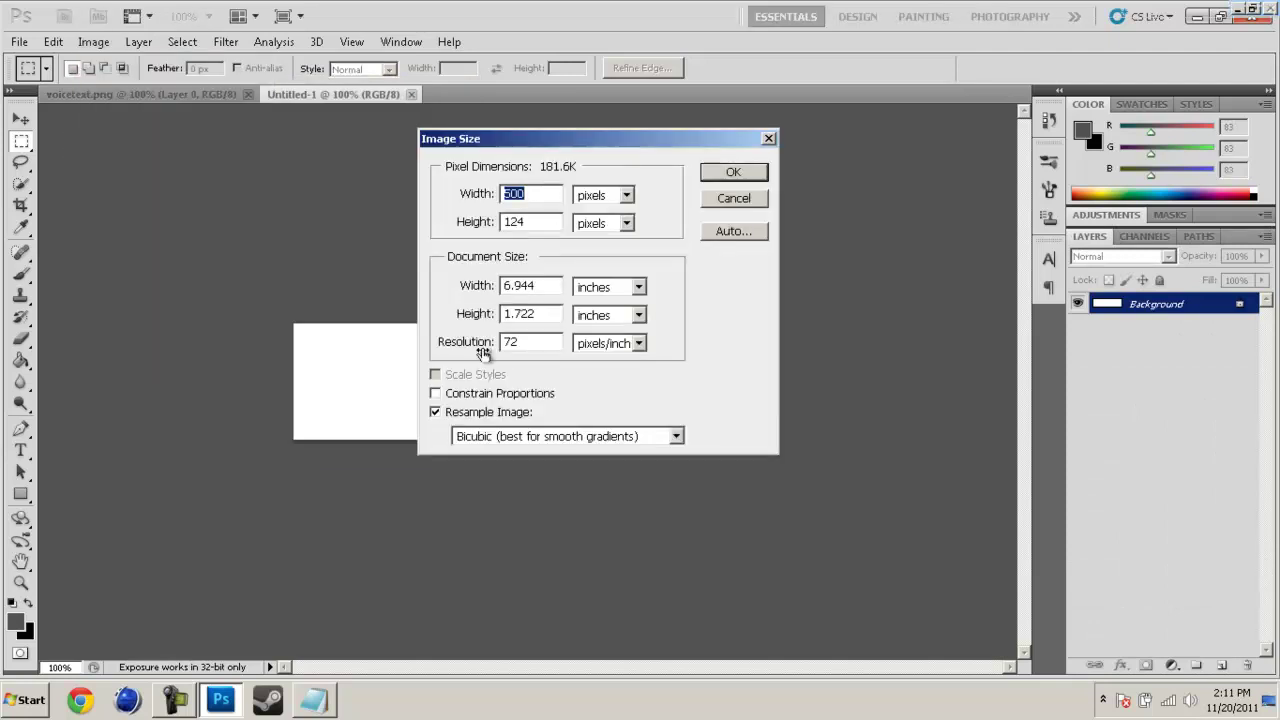
{"action": "left_click", "coordinate": [435, 396]}
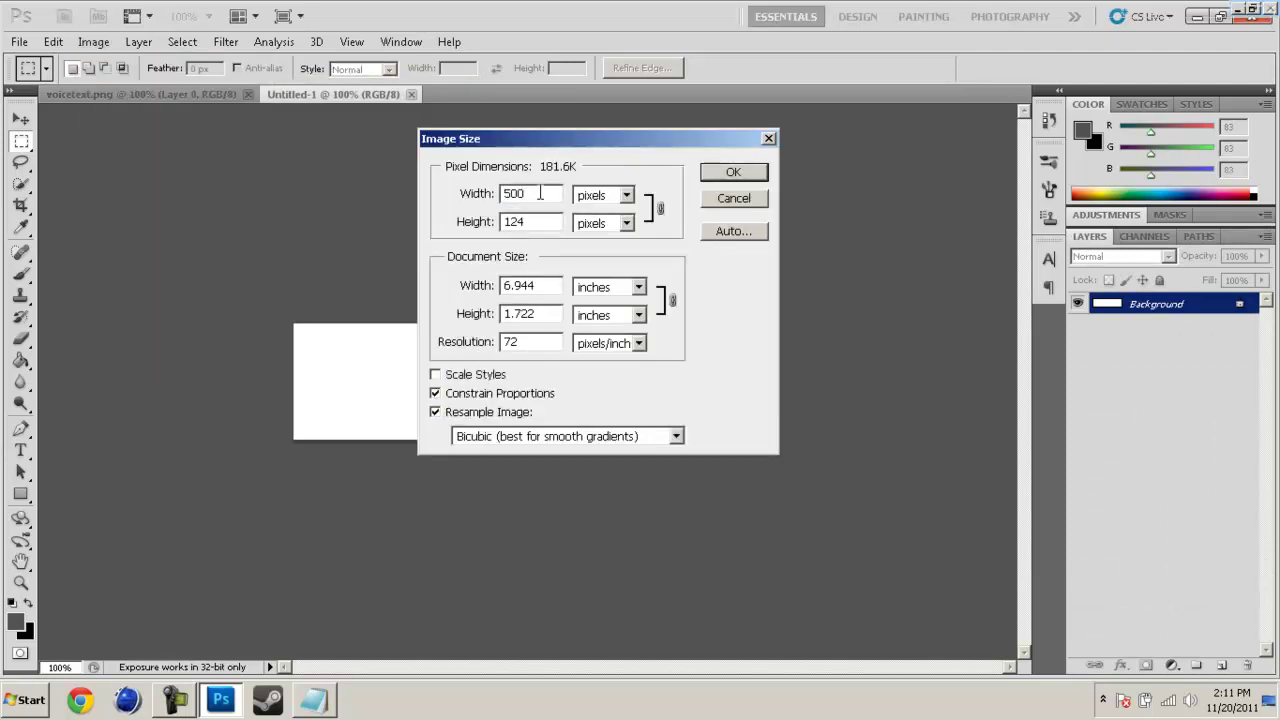
{"action": "type", "text": "1000"}
{"action": "key", "text": "Return"}
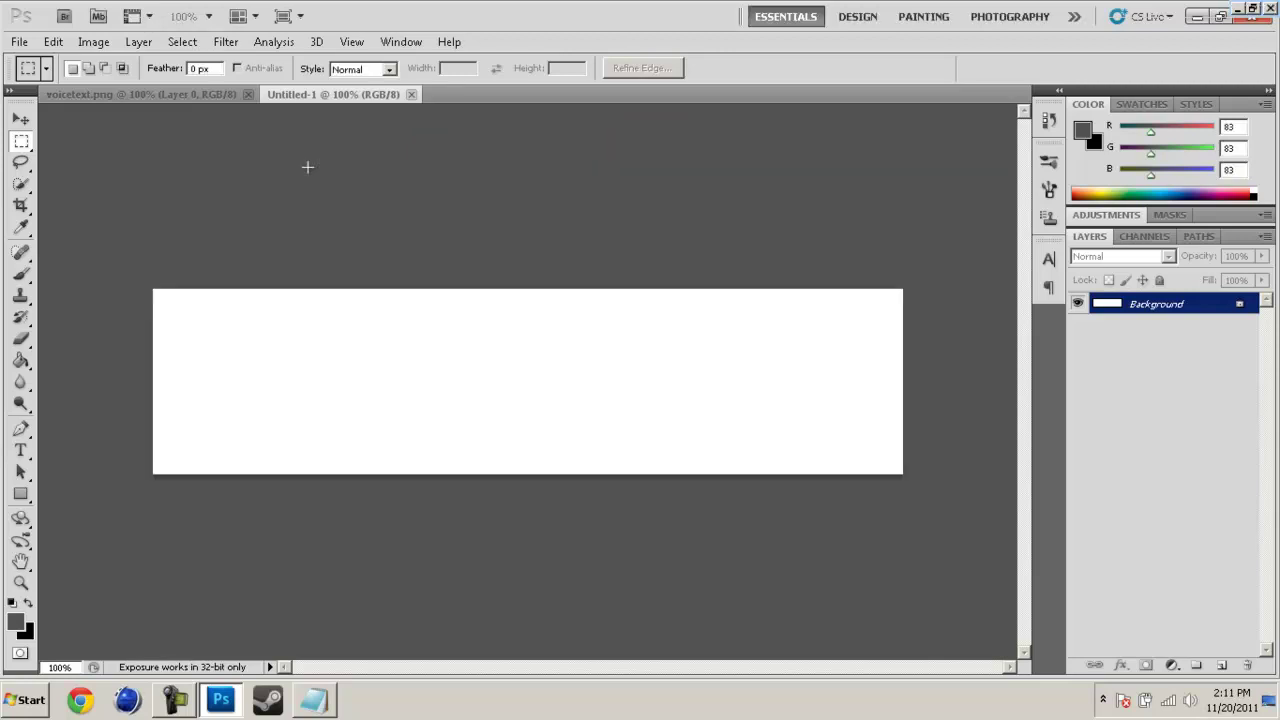
Step: Duplicate the Background layer and delete the original locked layer
{"action": "right_click", "coordinate": [1122, 303]}
{"action": "left_click", "coordinate": [1160, 333]}
{"action": "key", "text": "Return"}
{"action": "left_click", "coordinate": [1157, 331]}
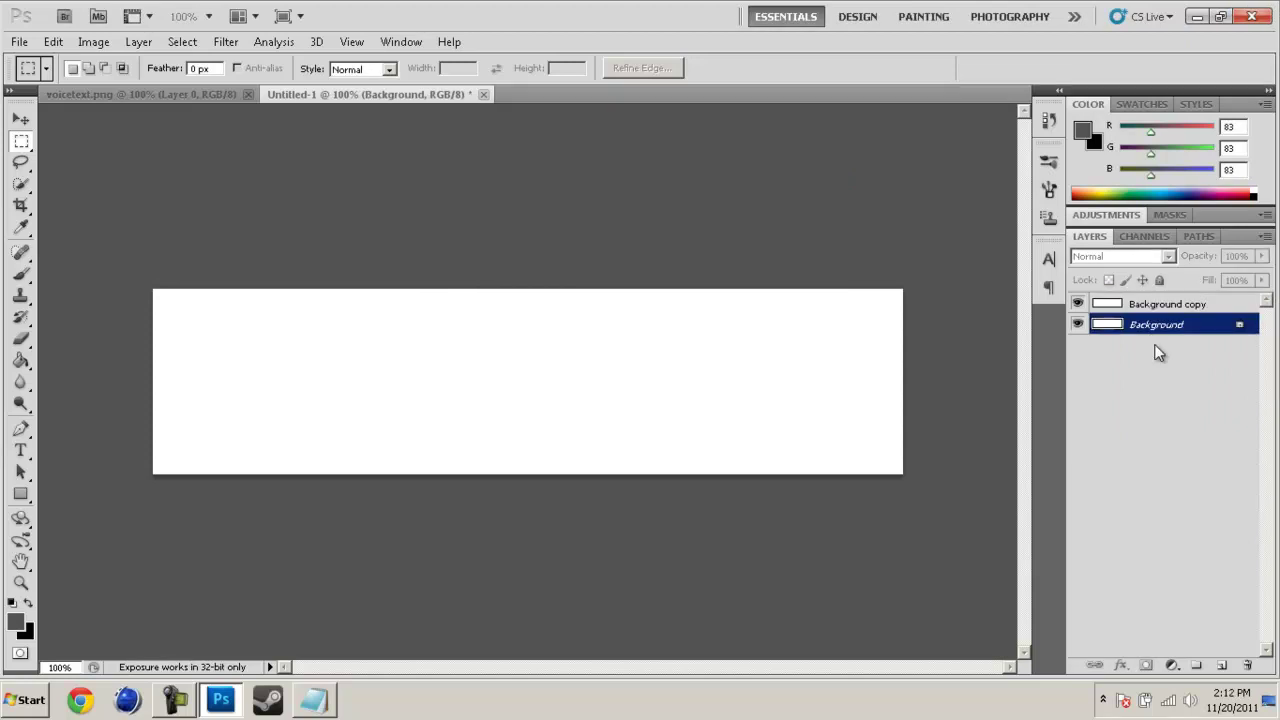
{"action": "key", "text": "Delete"}
Step: Select the entire canvas, clear the white fill from the Background copy layer, and deselect
{"action": "left_click_drag", "start_coordinate": [133, 223], "coordinate": [977, 566]}
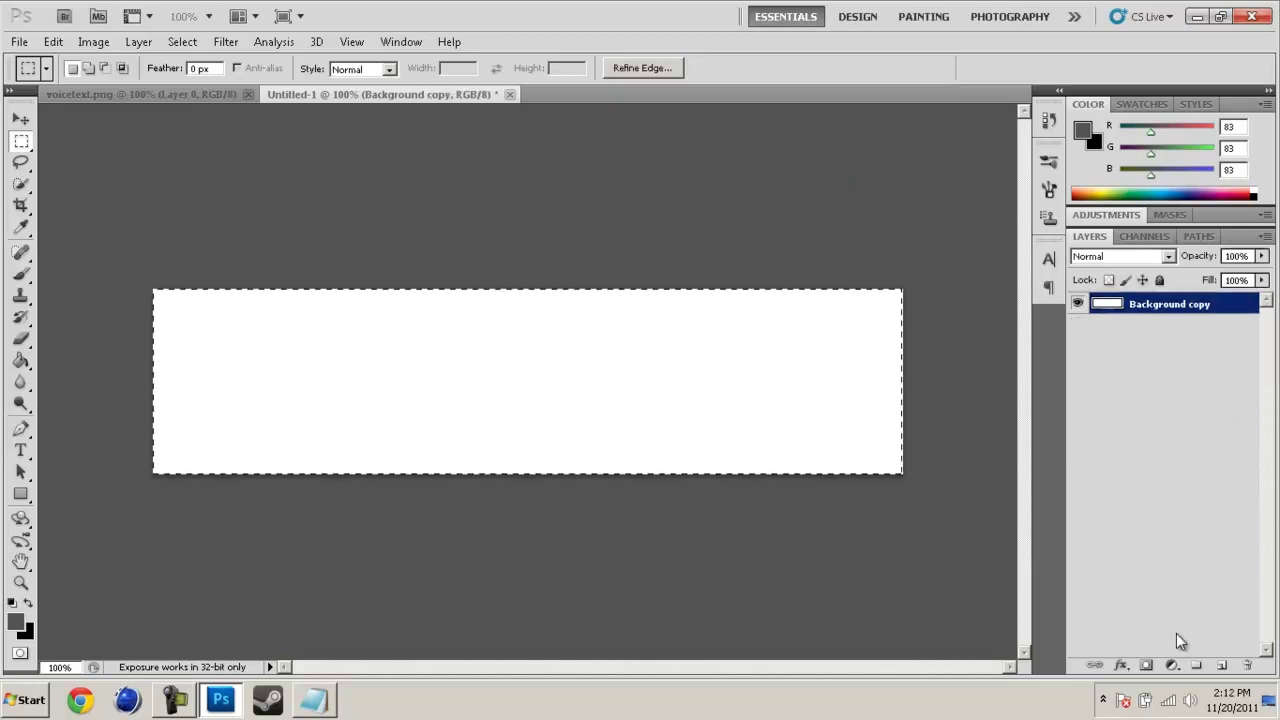
{"action": "key", "text": "Delete"}
{"action": "key", "text": "ctrl+d"}
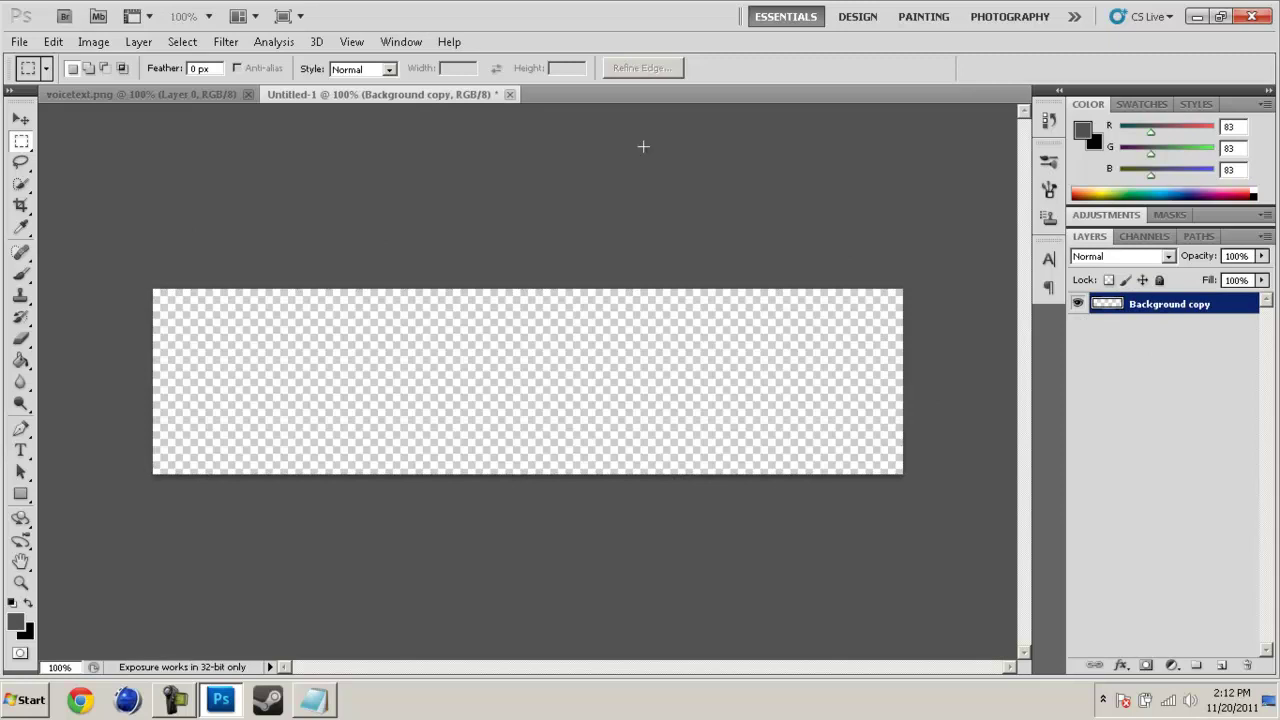
Step: Copy the Voice text from voicetext.png into the transparent banner document and move it near the canvas centre
{"action": "left_click", "coordinate": [185, 94]}
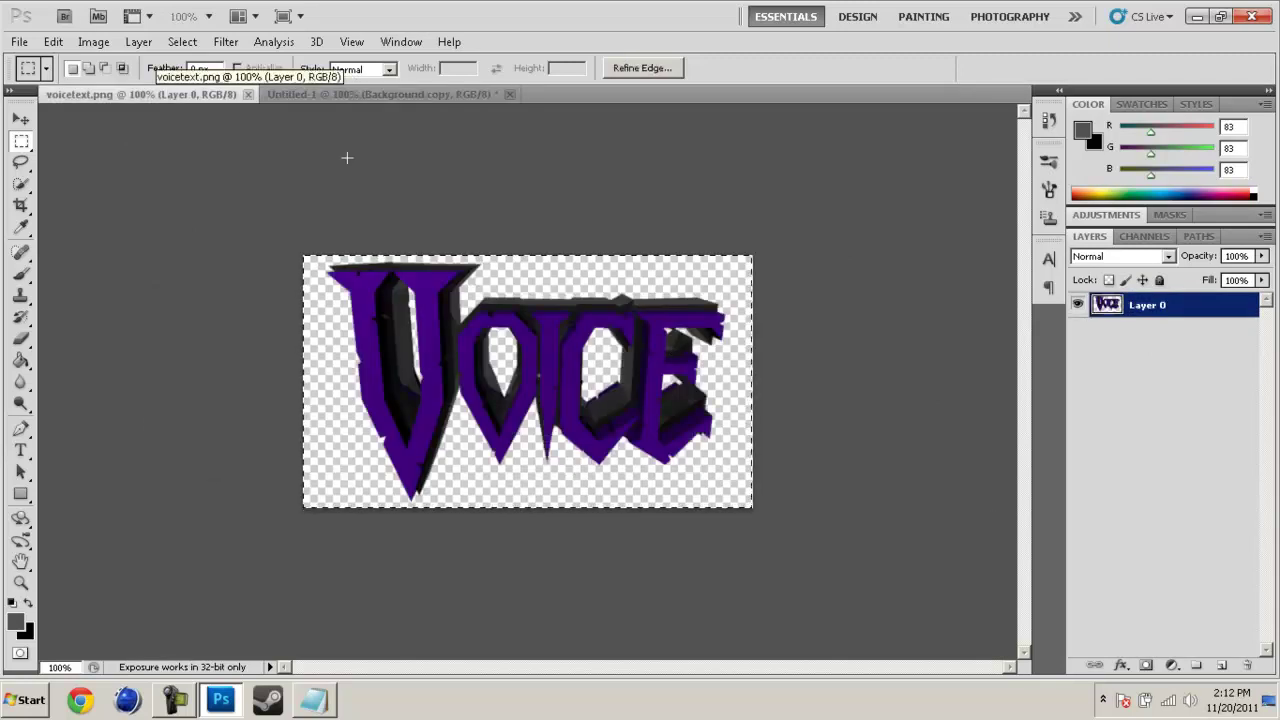
{"action": "left_click", "coordinate": [295, 95]}
{"action": "key", "text": "ctrl+v"}
{"action": "left_click", "coordinate": [21, 119]}
{"action": "left_click_drag", "start_coordinate": [430, 343], "coordinate": [420, 319]}
Step: Scale the Voice text to about 89% width and 77% height so it fits within the banner
{"action": "key", "text": "ctrl+t"}
{"action": "left_click_drag", "start_coordinate": [322, 268], "coordinate": [343, 290]}
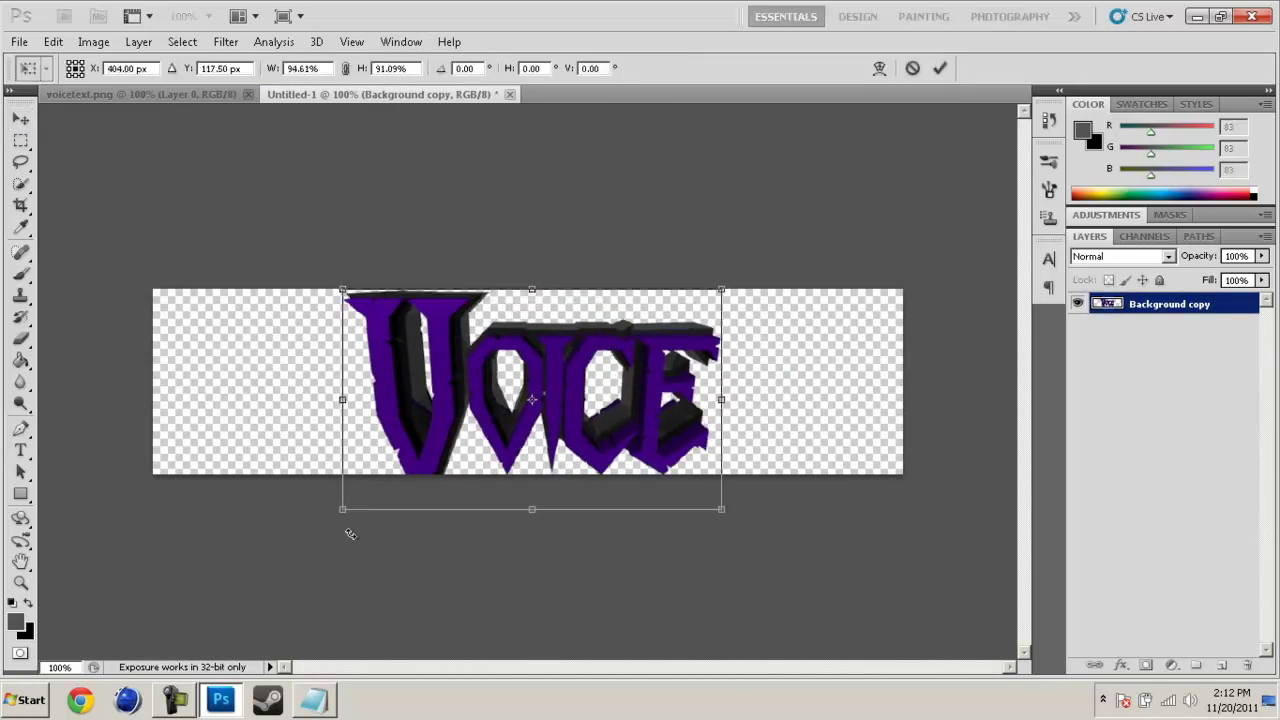
{"action": "left_click_drag", "start_coordinate": [343, 511], "coordinate": [366, 476]}
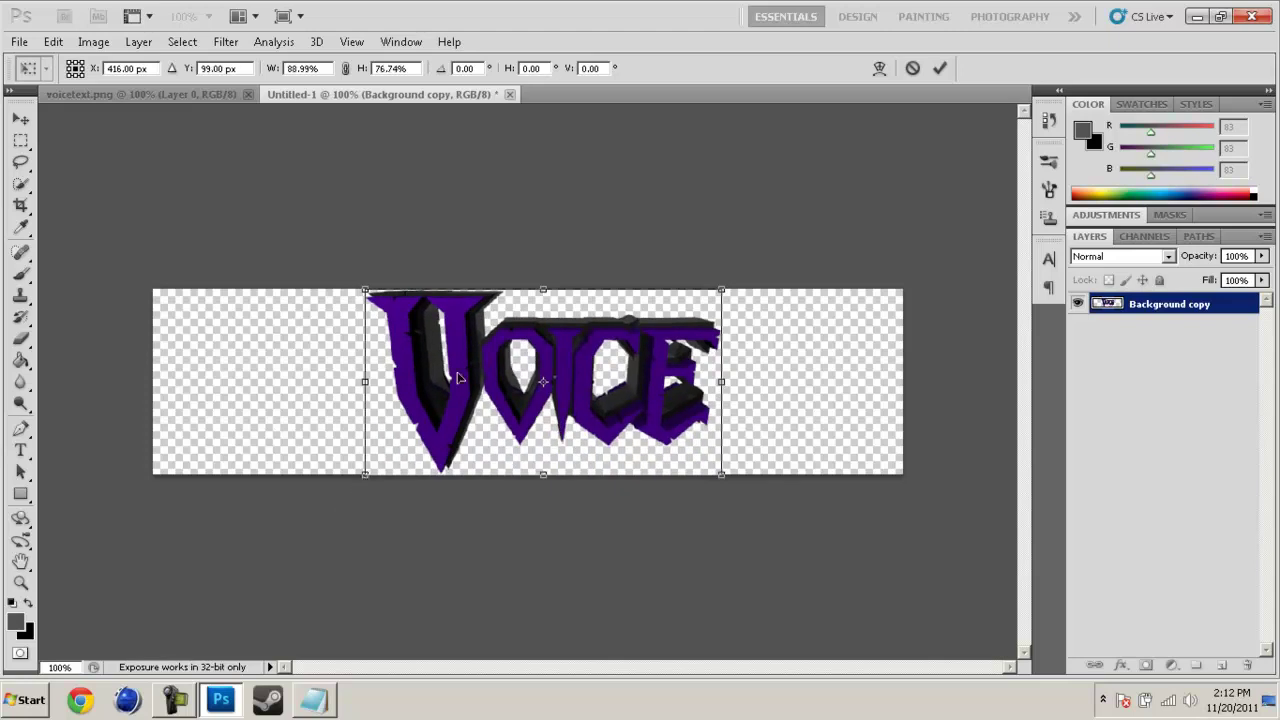
{"action": "key", "text": "Return"}
Step: Nudge the Voice text to the left until it sits horizontally centred in the banner
{"action": "key", "text": "Left"}
{"action": "key", "text": "Left"}
{"action": "key", "text": "Left"}
{"action": "key", "text": "Left"}
{"action": "key", "text": "Left"}
{"action": "key", "text": "Left"}
{"action": "key", "text": "Left"}
{"action": "key", "text": "Left"}
{"action": "key", "text": "Left"}
{"action": "key", "text": "Left"}
{"action": "key", "text": "Left"}
{"action": "key", "text": "Left"}
{"action": "key", "text": "Left"}
{"action": "key", "text": "Left"}
{"action": "key", "text": "Left"}
{"action": "key", "text": "Left"}
{"action": "key", "text": "Left"}
{"action": "key", "text": "Left"}
{"action": "key", "text": "Left"}
{"action": "key", "text": "Left"}
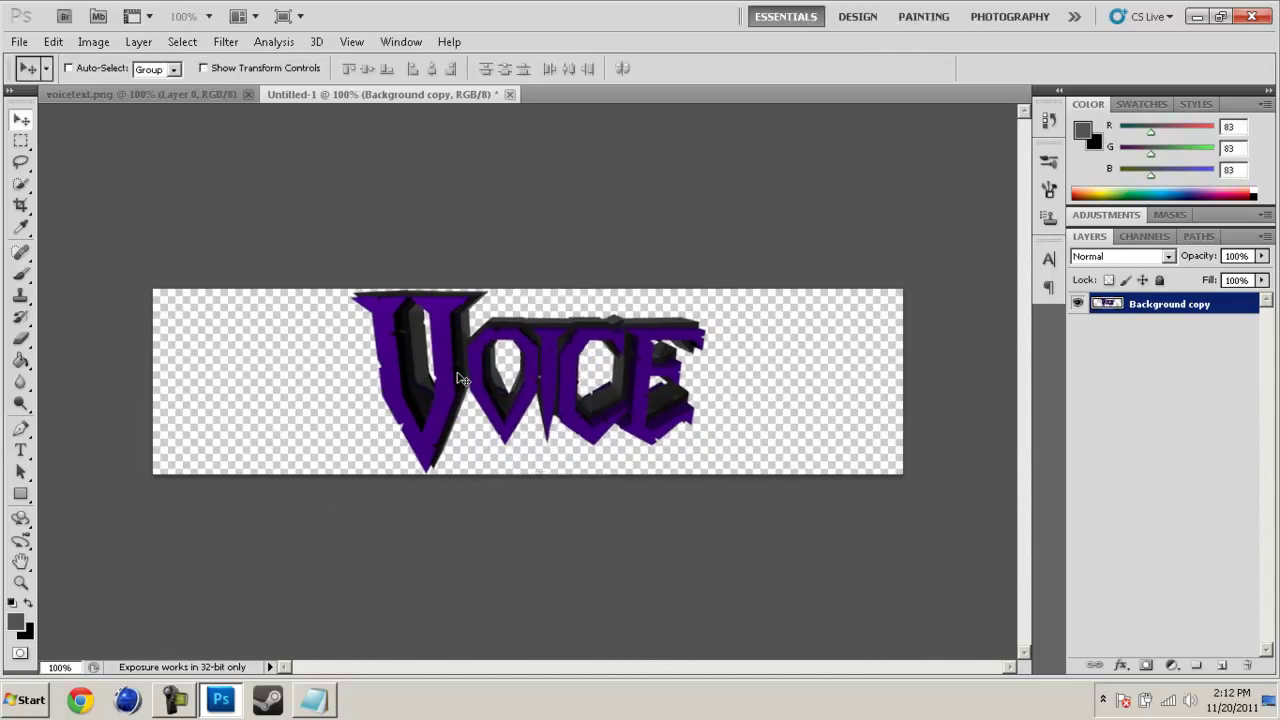
Step: Open ancientstaff-zaros.png and activate the Rectangular Marquee tool
{"action": "left_click", "coordinate": [19, 42]}
{"action": "left_click", "coordinate": [48, 80]}
{"action": "type", "text": "acin"}
{"action": "key", "text": "BackSpace"}
{"action": "key", "text": "Down"}
{"action": "key", "text": "Return"}
{"action": "left_click", "coordinate": [20, 141]}
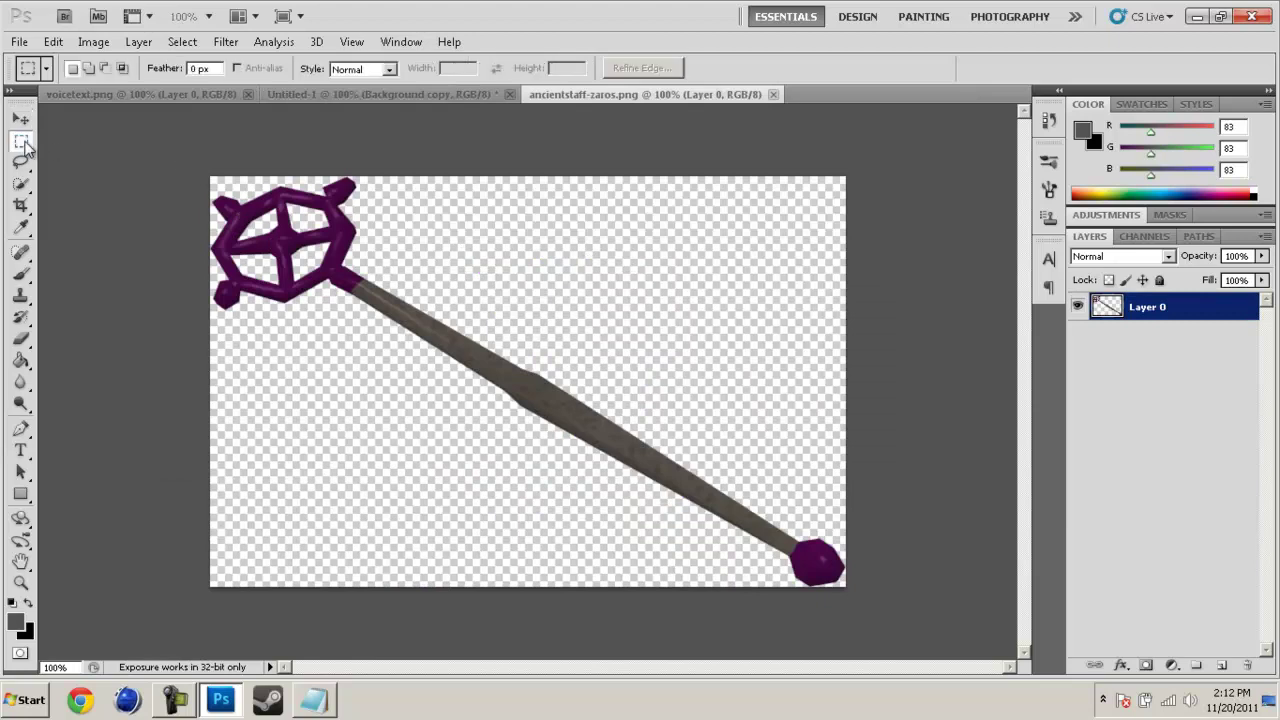
Step: Copy the whole ancientstaff-zaros.png image into the Voice banner and place the staff head at the banner's left end
{"action": "left_click_drag", "start_coordinate": [66, 134], "coordinate": [860, 600]}
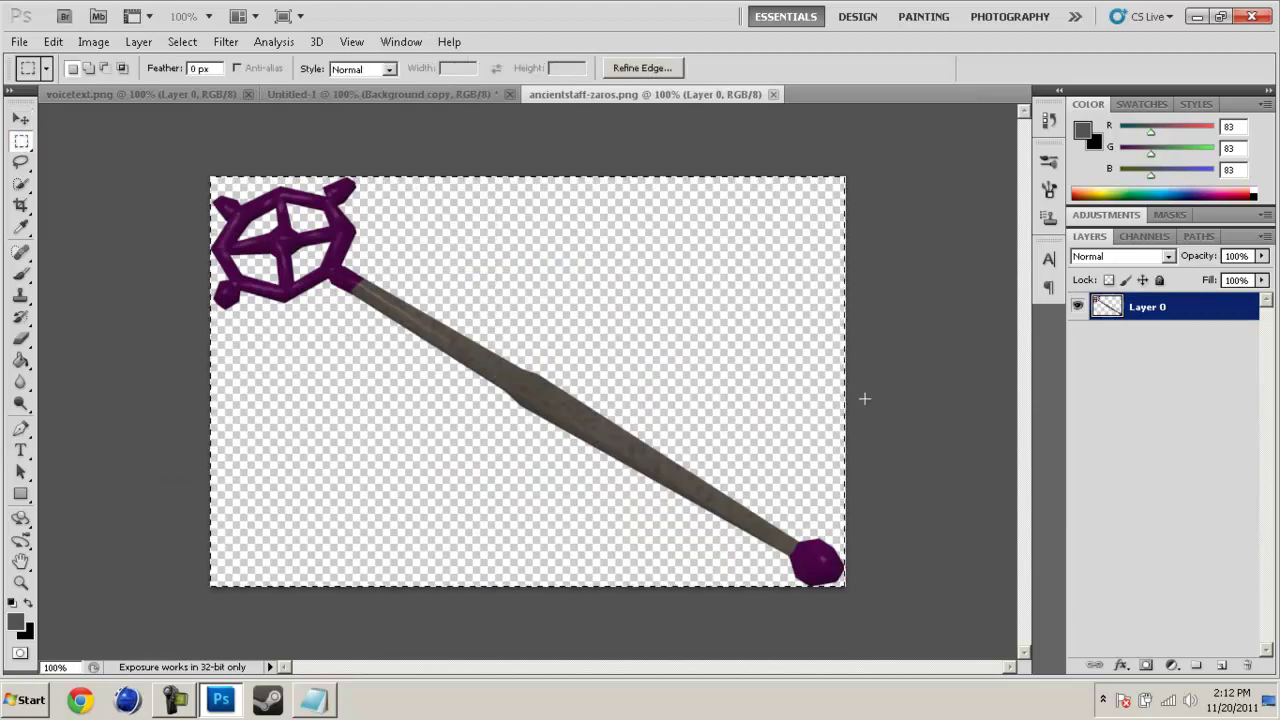
{"action": "left_click", "coordinate": [423, 94]}
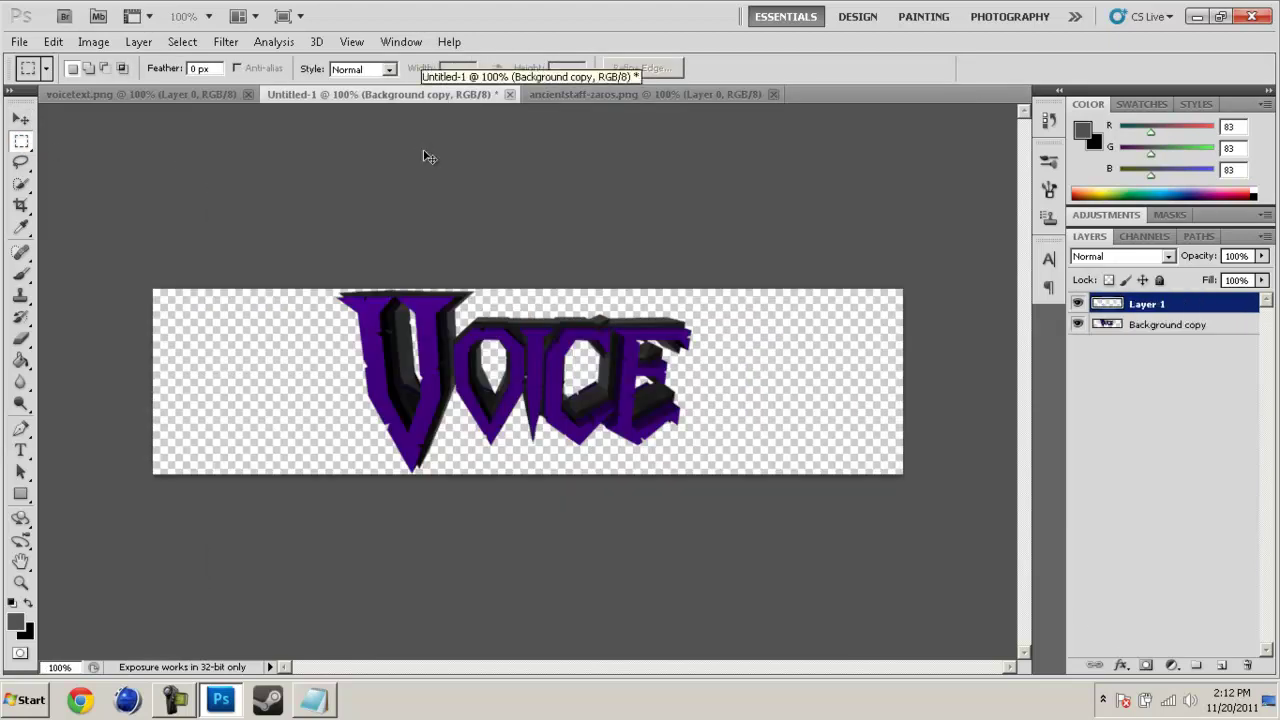
{"action": "key", "text": "ctrl+v"}
{"action": "key", "text": "v"}
{"action": "left_click_drag", "start_coordinate": [436, 420], "coordinate": [406, 450]}
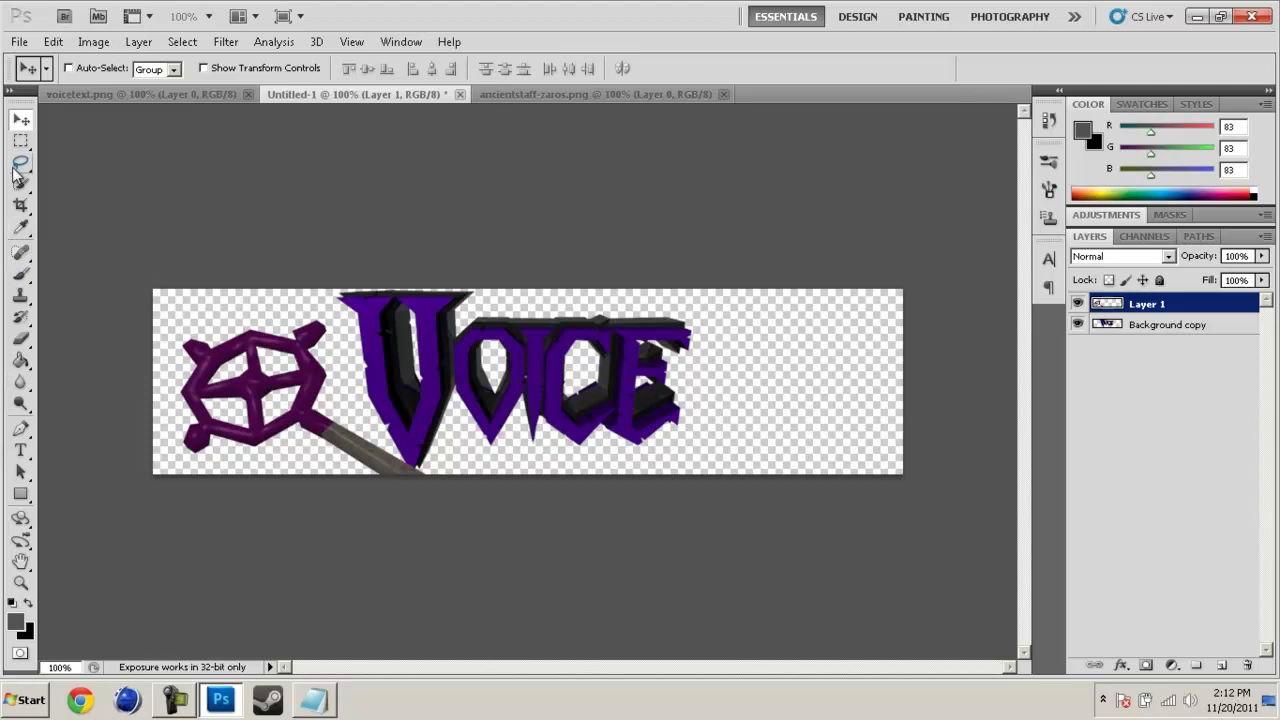
Step: Fade out the staff's shaft beside the letter V with a large soft eraser
{"action": "left_click", "coordinate": [20, 338]}
{"action": "left_click", "coordinate": [60, 336]}
{"action": "mouse_move", "coordinate": [408, 464]}
{"action": "left_mouse_down"}
{"action": "mouse_move", "coordinate": [466, 471]}
{"action": "mouse_move", "coordinate": [286, 482]}
{"action": "left_mouse_up"}
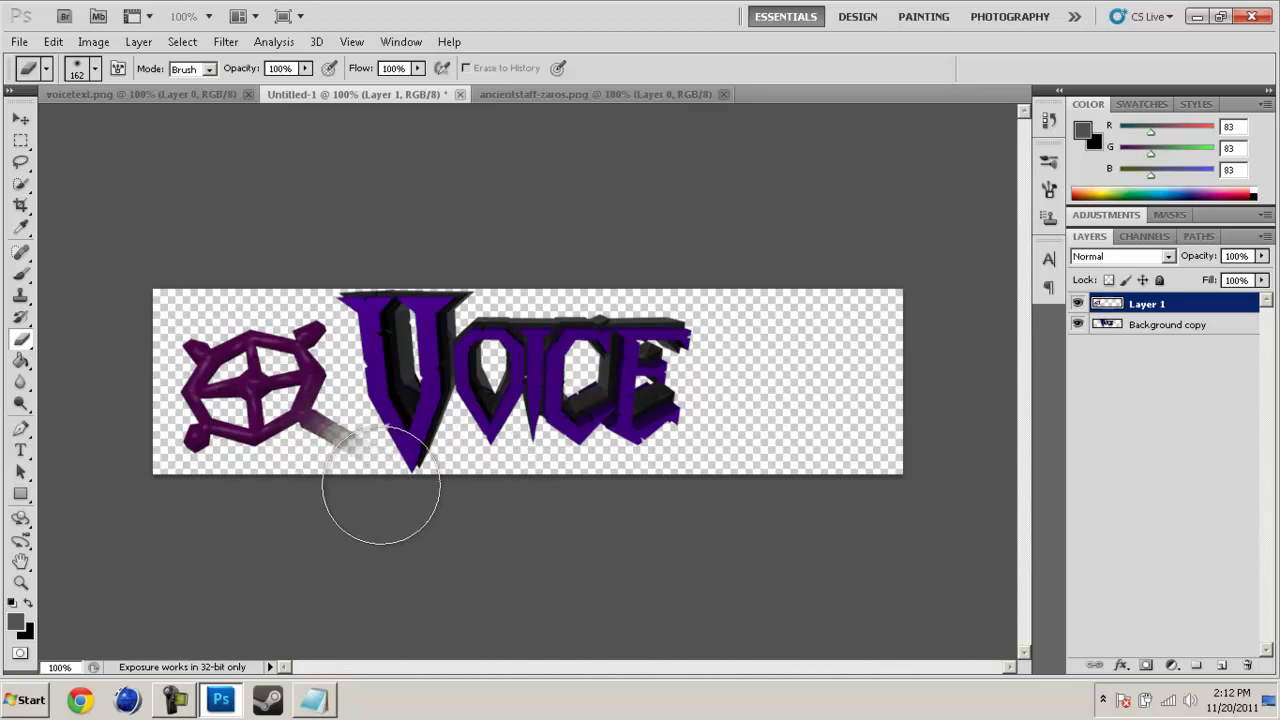
Step: Duplicate the staff layer, Layer 1
{"action": "right_click", "coordinate": [1115, 305]}
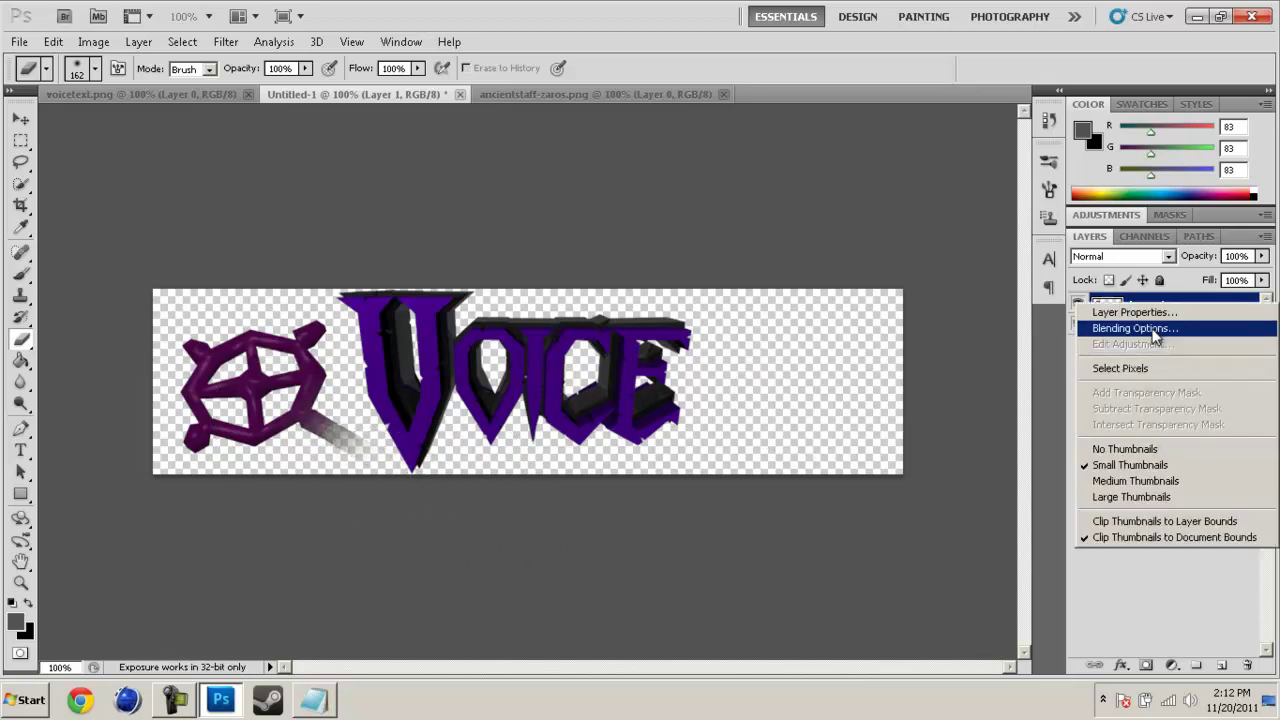
{"action": "left_click", "coordinate": [1133, 303]}
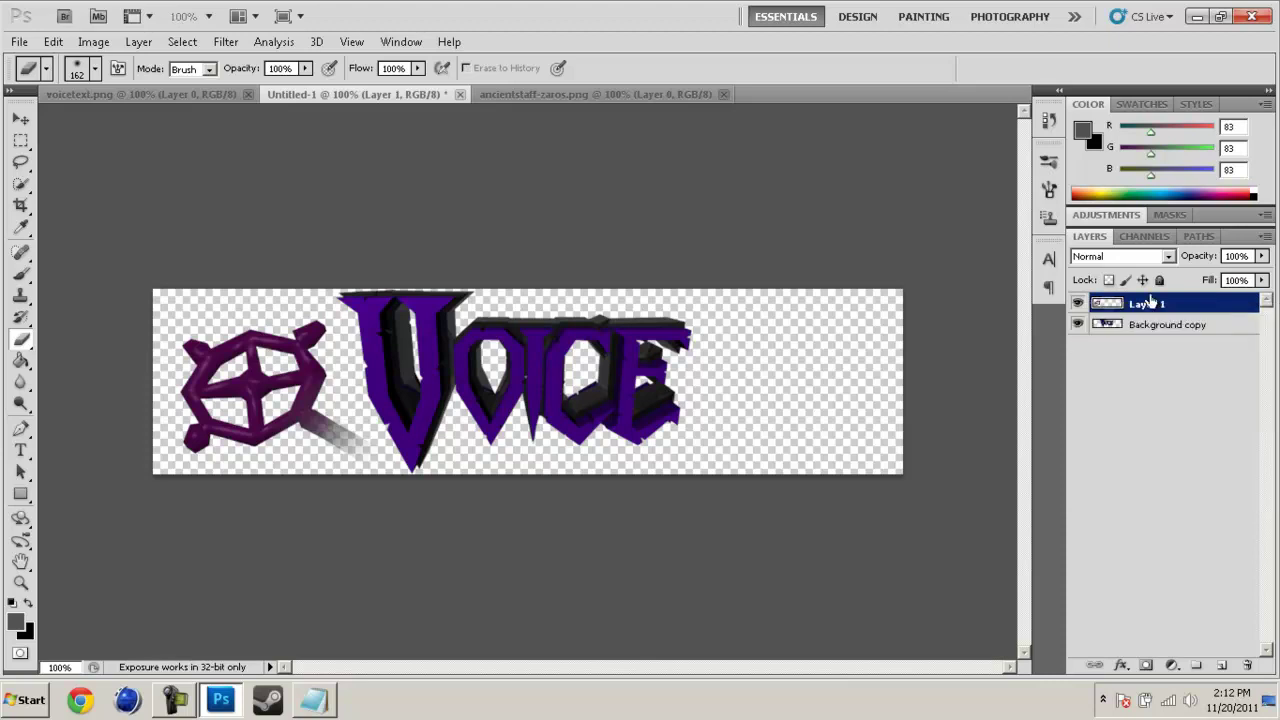
{"action": "right_click", "coordinate": [1131, 296]}
{"action": "left_click", "coordinate": [1183, 361]}
{"action": "key", "text": "Return"}
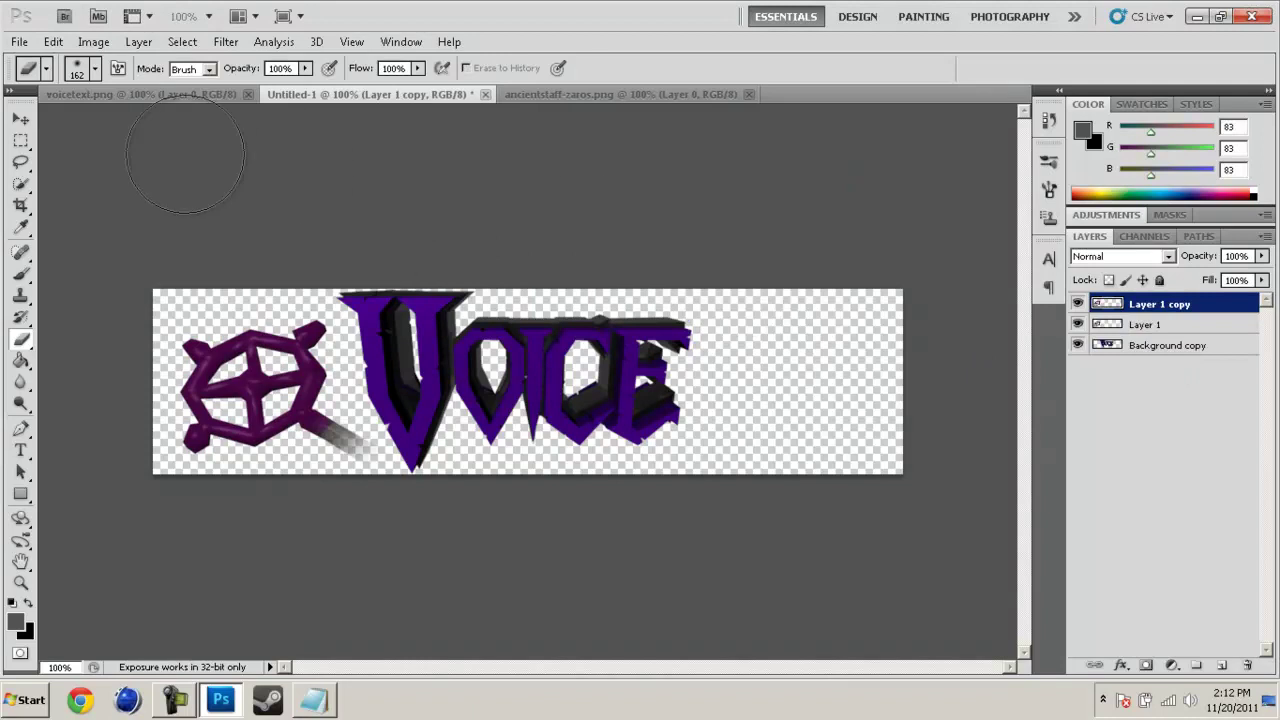
Step: Mirror the duplicated staff horizontally and place it at the banner's right end, level with the original staff
{"action": "key", "text": "ctrl+t"}
{"action": "left_click", "coordinate": [21, 118]}
{"action": "left_click_drag", "start_coordinate": [428, 404], "coordinate": [476, 408]}
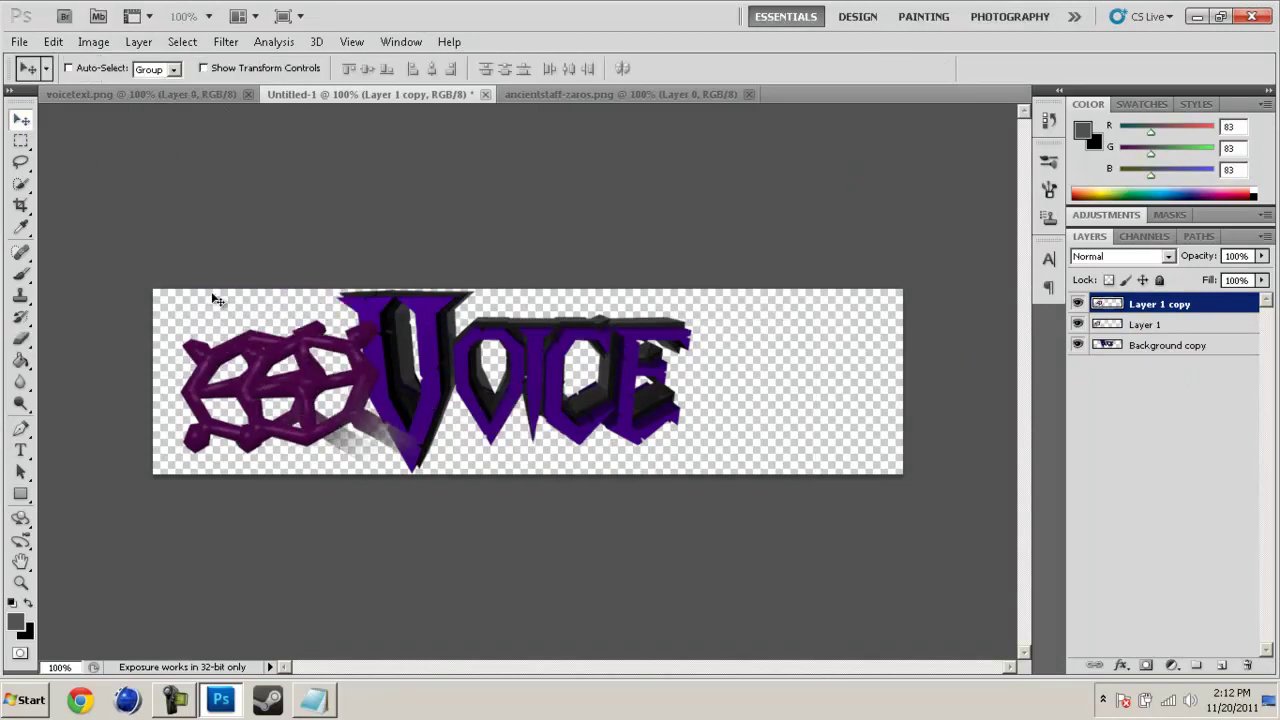
{"action": "key", "text": "ctrl+t"}
{"action": "left_click_drag", "start_coordinate": [235, 517], "coordinate": [993, 560]}
{"action": "key", "text": "Return"}
{"action": "left_click_drag", "start_coordinate": [802, 508], "coordinate": [652, 534]}
{"action": "key", "text": "Up"}
{"action": "key", "text": "Up"}
{"action": "key", "text": "Up"}
{"action": "key", "text": "Up"}
{"action": "key", "text": "Up"}
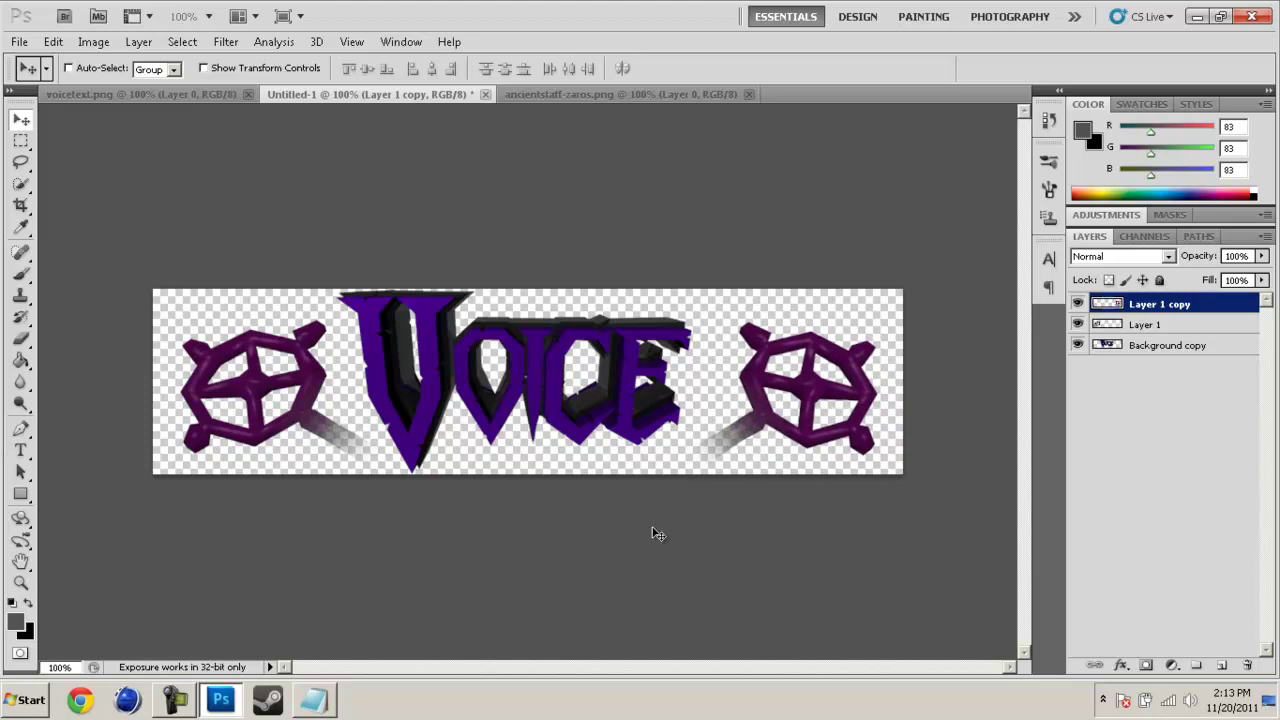
Step: Try colorizing the Voice text layer with Hue/Saturation at hue 277, saturation 96 and lightness about -34
{"action": "left_click", "coordinate": [1140, 345]}
{"action": "left_click", "coordinate": [93, 41]}
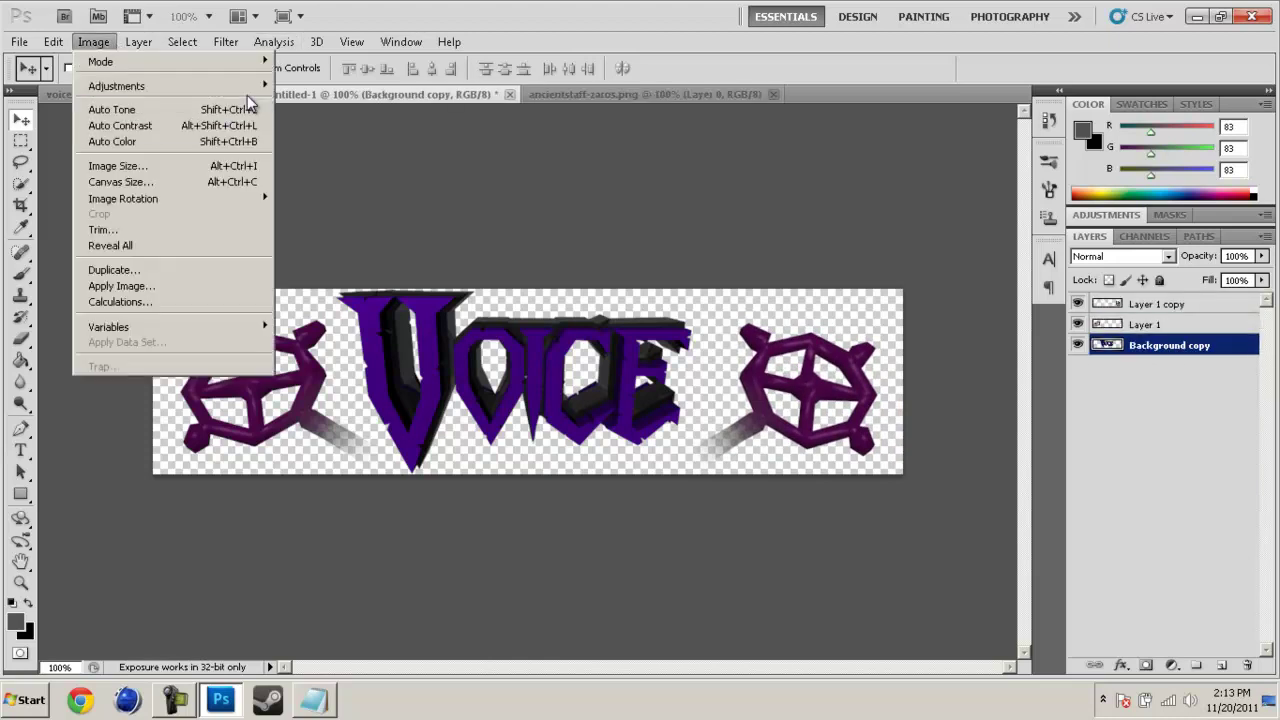
{"action": "mouse_move", "coordinate": [255, 86]}
{"action": "left_click", "coordinate": [364, 172]}
{"action": "left_click", "coordinate": [911, 422]}
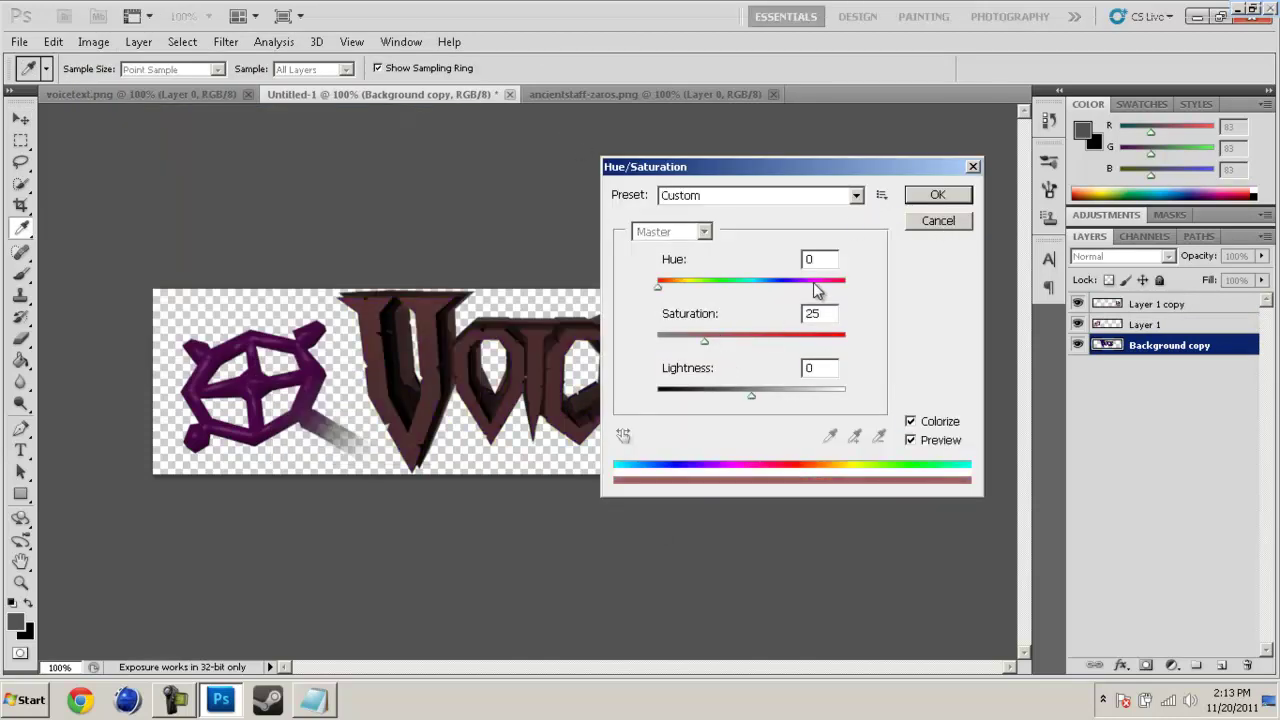
{"action": "left_click_drag", "start_coordinate": [658, 288], "coordinate": [805, 300]}
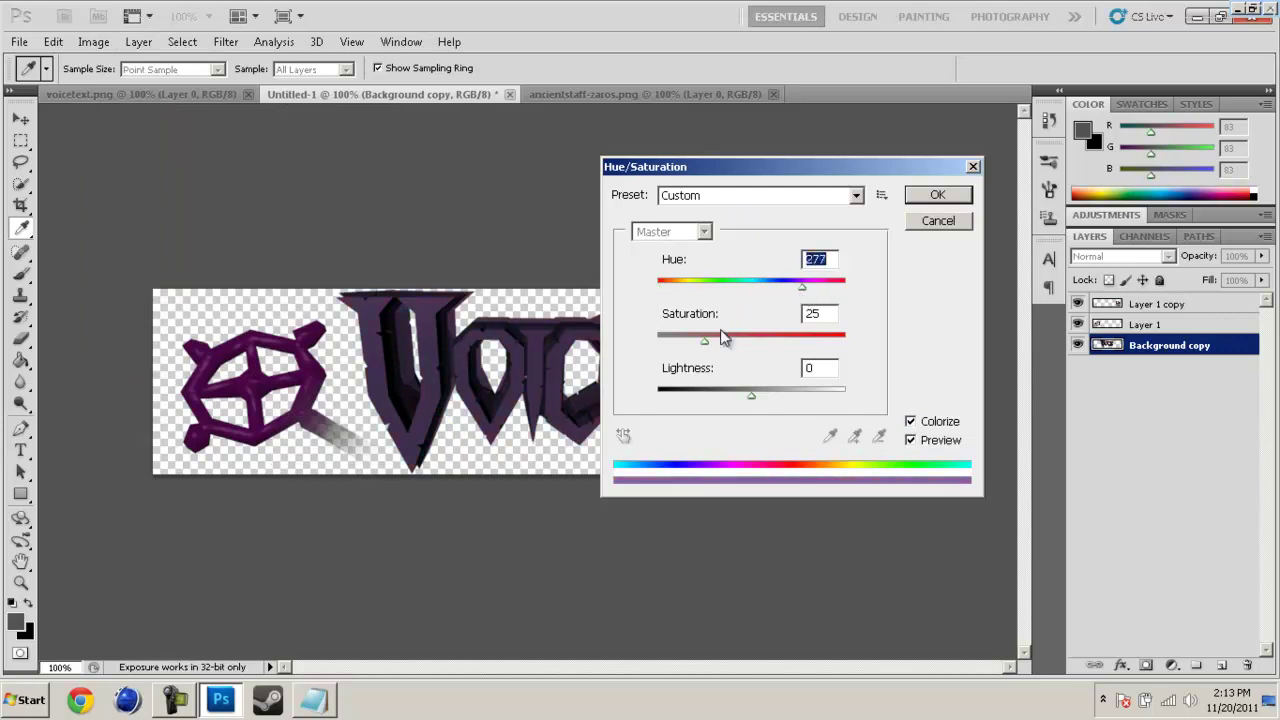
{"action": "left_click_drag", "start_coordinate": [704, 340], "coordinate": [838, 340]}
{"action": "left_click_drag", "start_coordinate": [753, 395], "coordinate": [727, 400]}
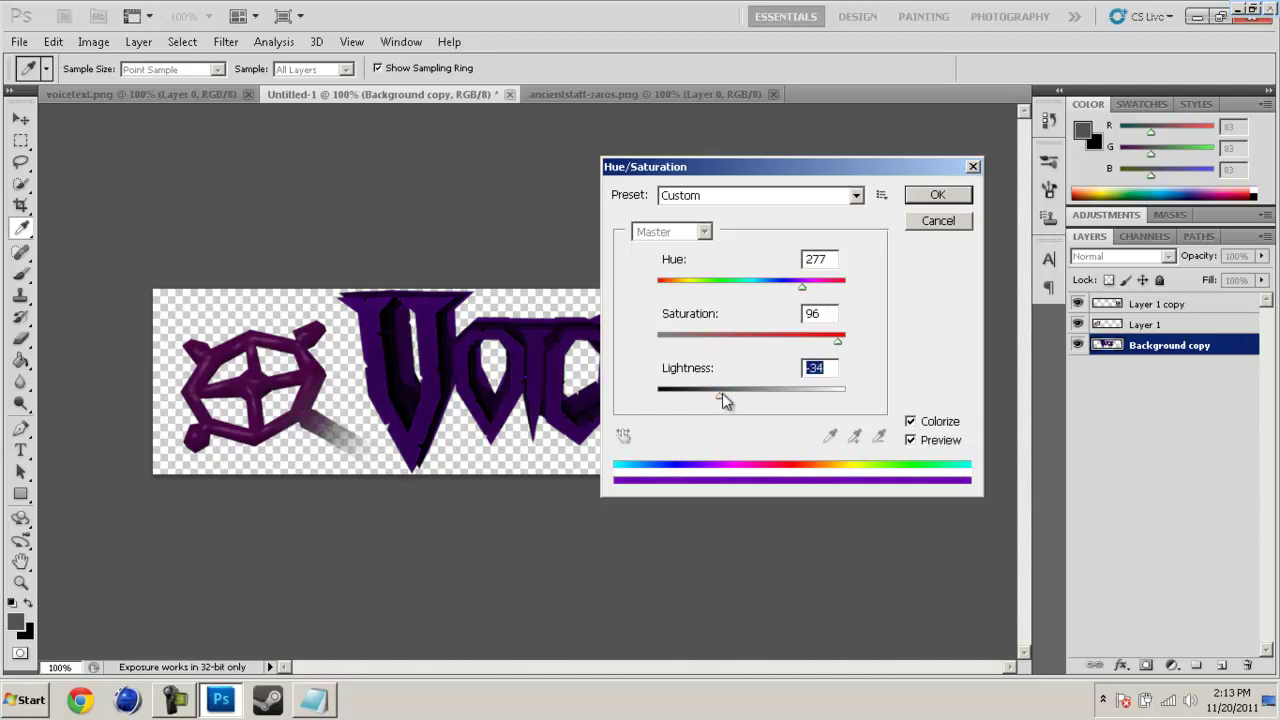
{"action": "left_click_drag", "start_coordinate": [806, 290], "coordinate": [803, 292]}
{"action": "left_click", "coordinate": [926, 228]}
{"action": "key", "text": "v"}
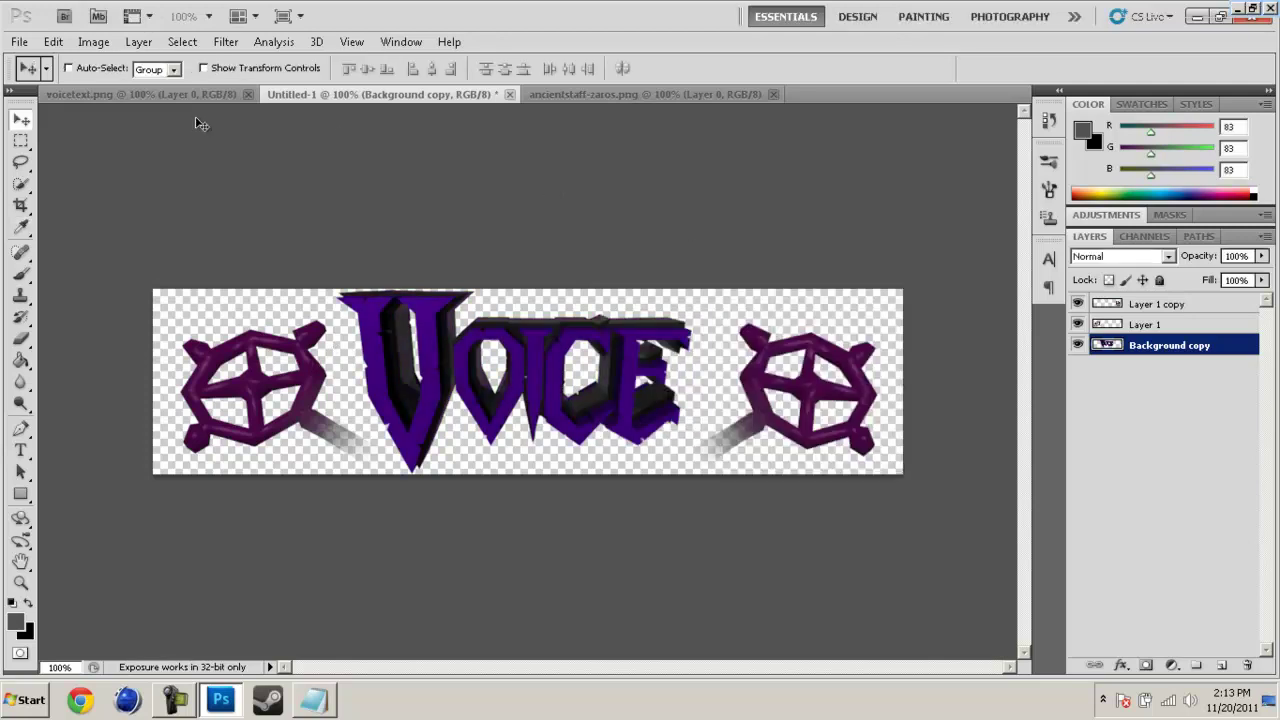
Step: Start opening another image and go to the Backgrounds - Signatures folder on the Desktop
{"action": "left_click", "coordinate": [19, 41]}
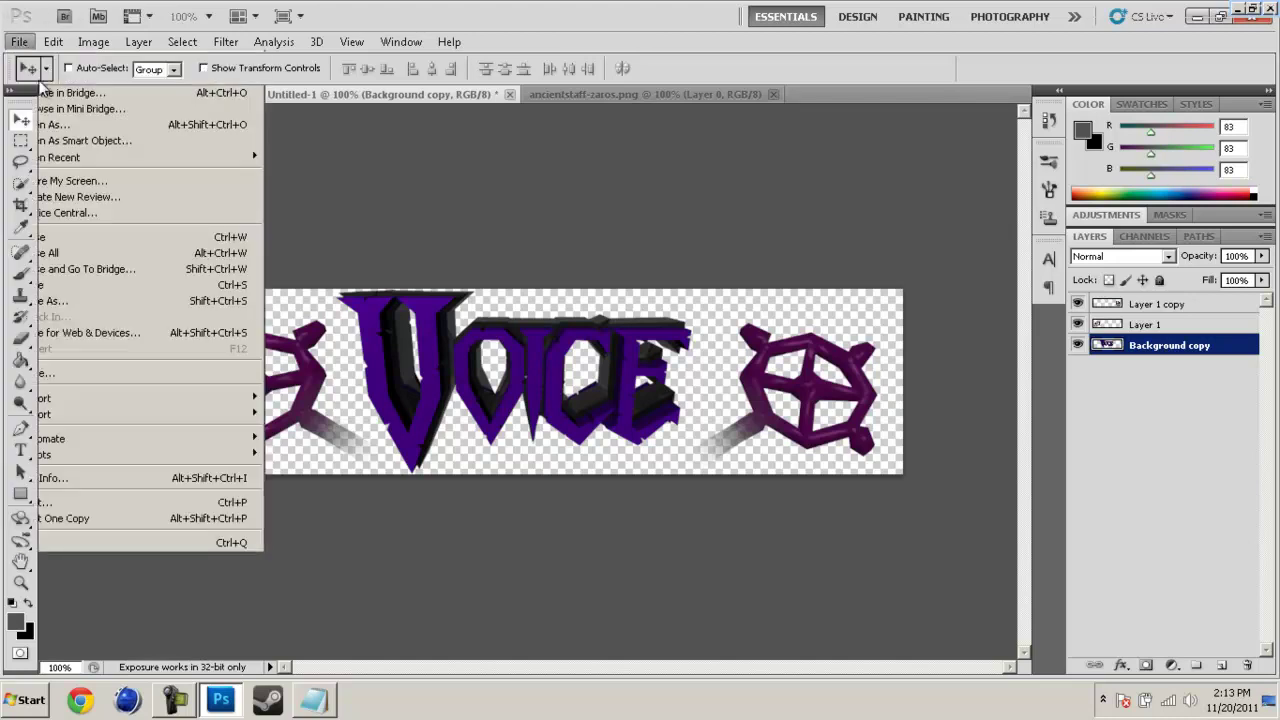
{"action": "left_click", "coordinate": [40, 77]}
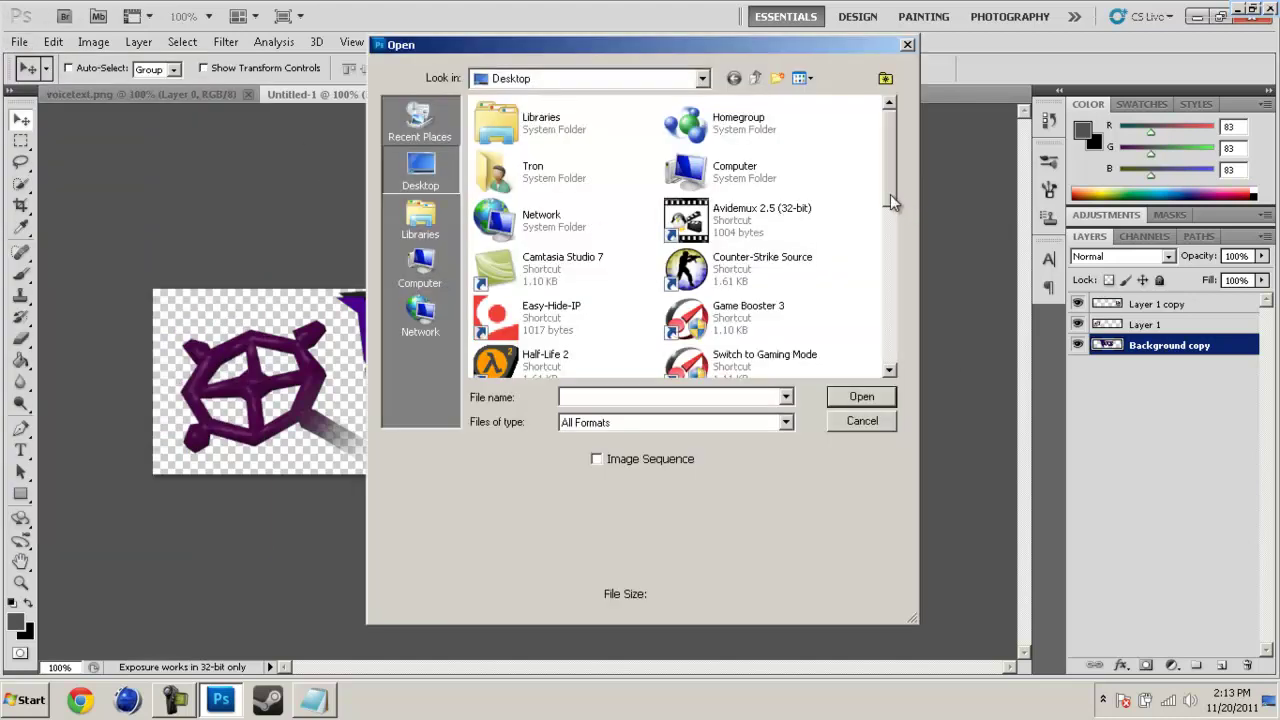
{"action": "left_click_drag", "start_coordinate": [890, 193], "coordinate": [889, 283]}
{"action": "double_click", "coordinate": [758, 158]}
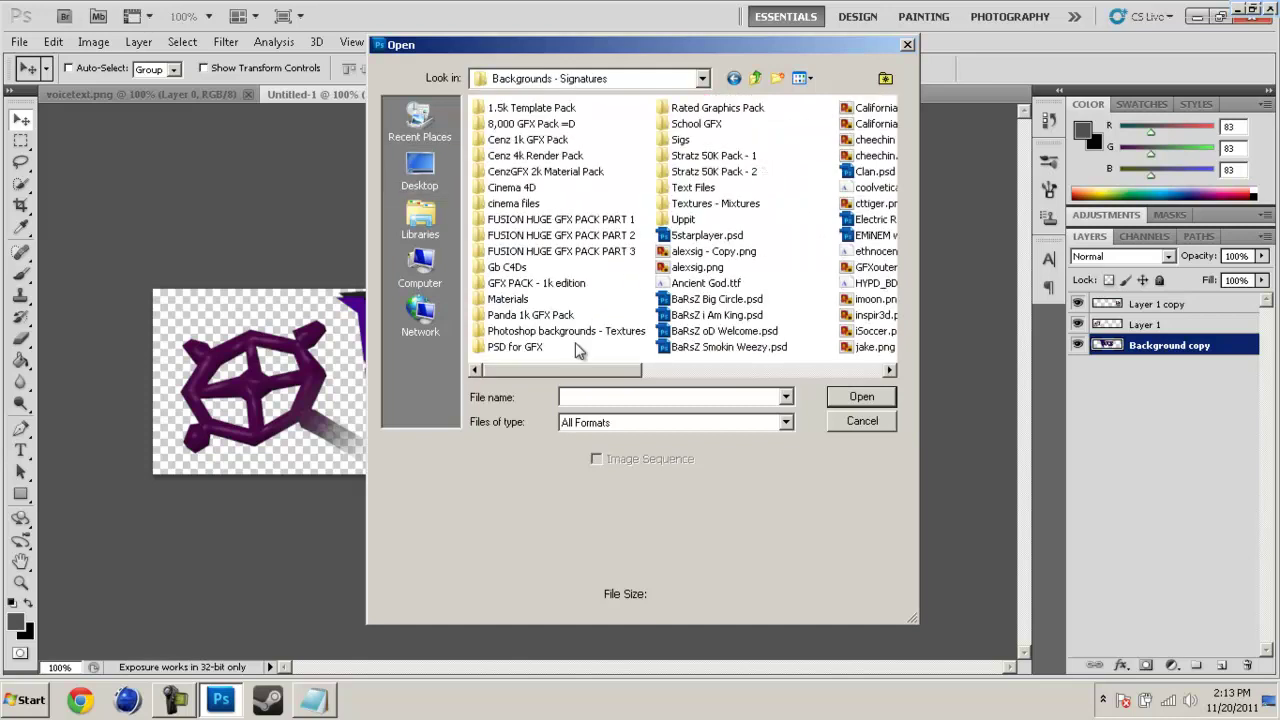
Step: Look through the GFX pack folders and the subfolders of 8,000 GFX Pack =D for background material
{"action": "left_click_drag", "start_coordinate": [565, 376], "coordinate": [590, 346]}
{"action": "left_click", "coordinate": [535, 237]}
{"action": "left_click", "coordinate": [533, 252]}
{"action": "left_click", "coordinate": [540, 172]}
{"action": "left_click", "coordinate": [555, 123]}
{"action": "double_click", "coordinate": [556, 124]}
{"action": "left_click", "coordinate": [553, 135]}
{"action": "double_click", "coordinate": [530, 152]}
{"action": "key", "text": "BackSpace"}
{"action": "double_click", "coordinate": [530, 164]}
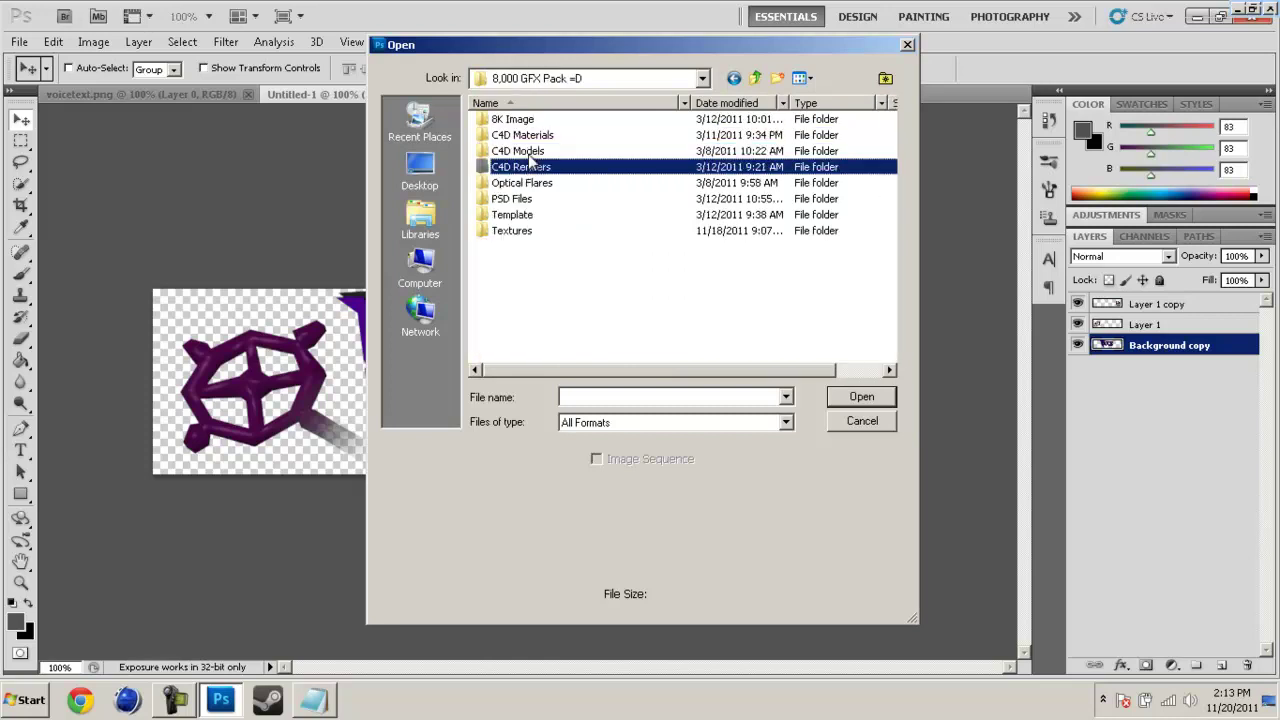
Step: Browse the C4D Renders folder for an image suited to the banner background
{"action": "left_click", "coordinate": [530, 163]}
{"action": "key", "text": "Down"}
{"action": "key", "text": "Right"}
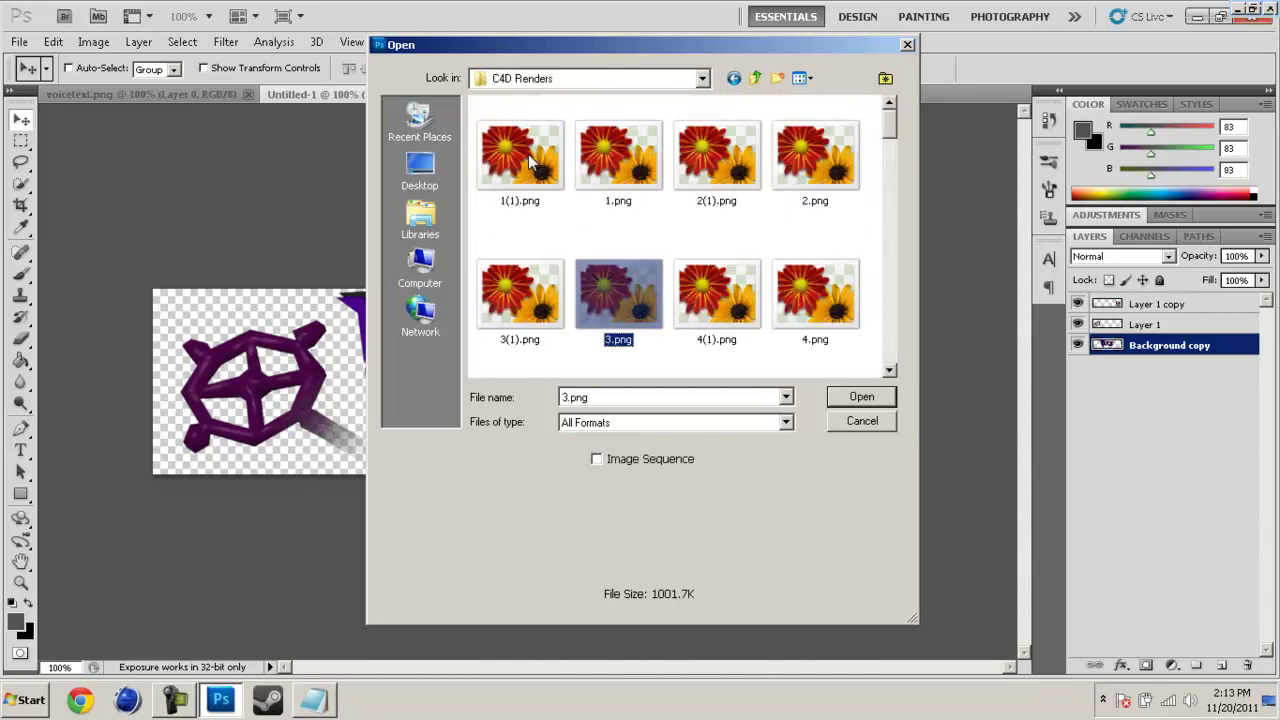
{"action": "key", "text": "Down"}
{"action": "key", "text": "Down"}
{"action": "key", "text": "Down"}
{"action": "key", "text": "Down"}
{"action": "key", "text": "Down"}
{"action": "key", "text": "Down"}
{"action": "key", "text": "Down"}
{"action": "key", "text": "Down"}
{"action": "key", "text": "Down"}
{"action": "key", "text": "Down"}
{"action": "key", "text": "Down"}
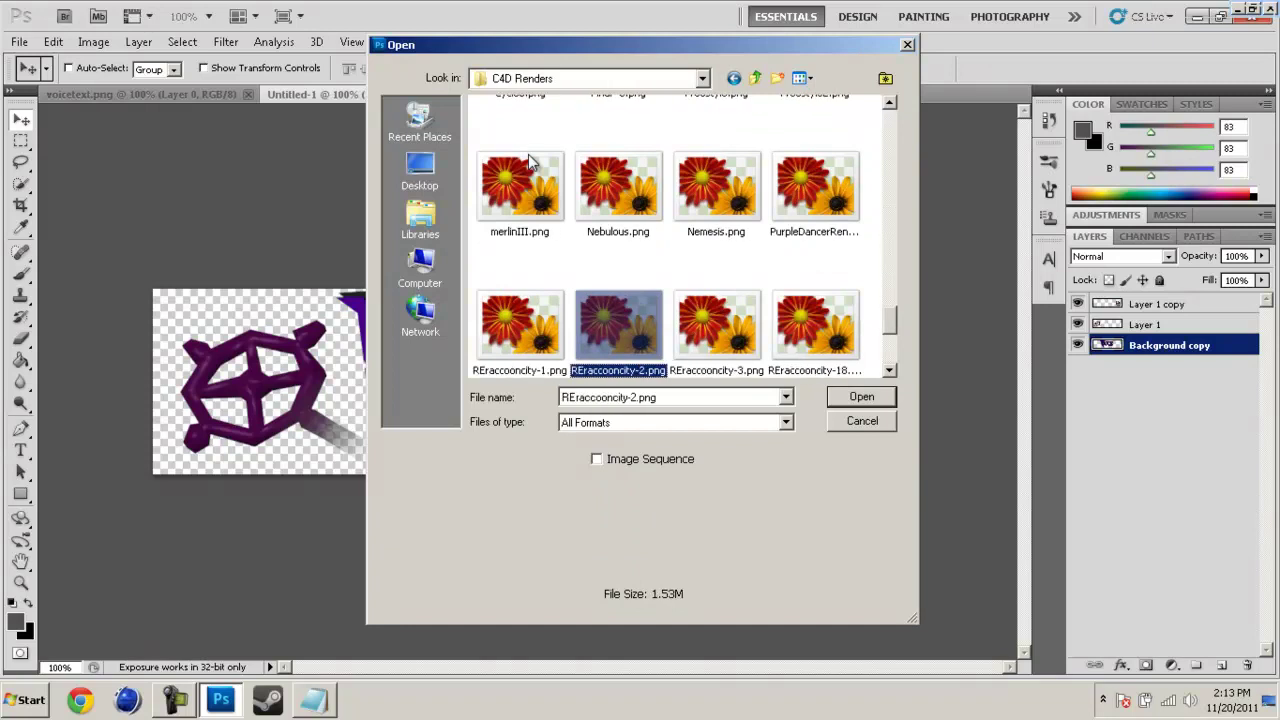
{"action": "key", "text": "Up"}
{"action": "key", "text": "Left"}
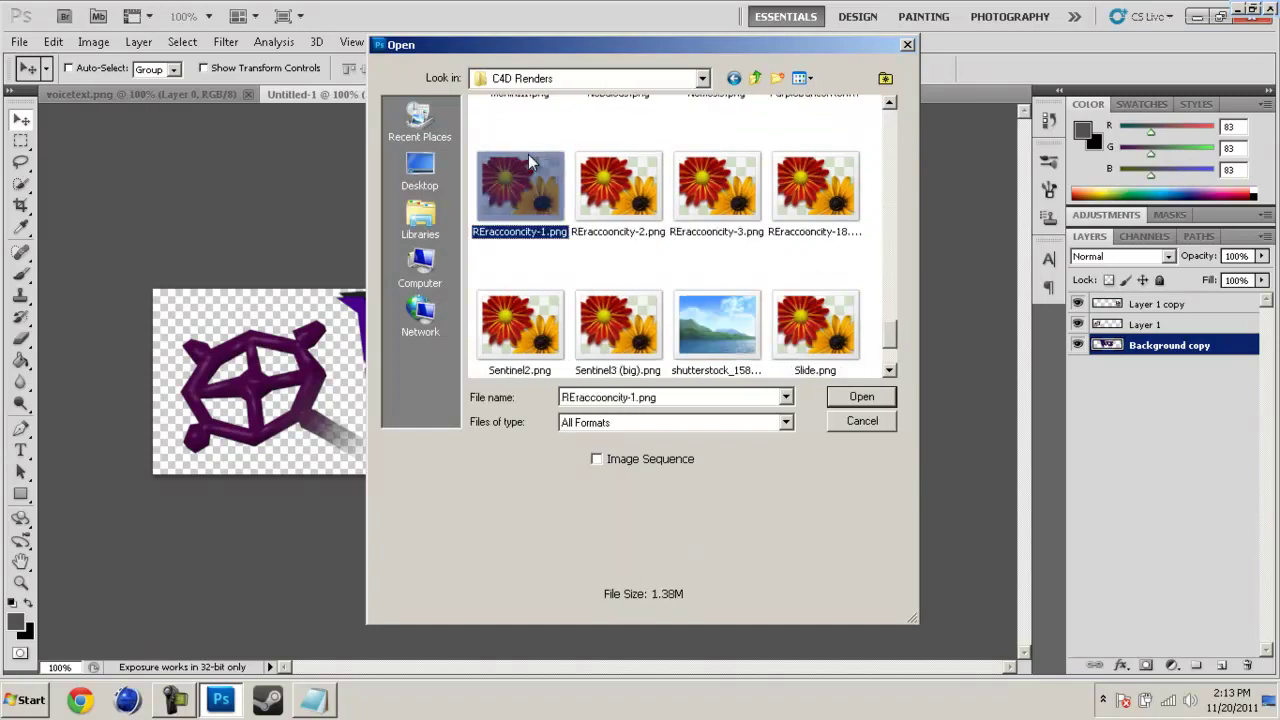
Step: Check another subfolder of 8,000 GFX Pack =D and the FUSION HUGE GFX PACK PART 1 folder for background textures
{"action": "key", "text": "BackSpace"}
{"action": "key", "text": "Down"}
{"action": "key", "text": "Down"}
{"action": "key", "text": "Down"}
{"action": "key", "text": "Return"}
{"action": "key", "text": "BackSpace"}
{"action": "key", "text": "BackSpace"}
{"action": "key", "text": "Down"}
{"action": "key", "text": "Down"}
{"action": "key", "text": "Down"}
{"action": "key", "text": "Down"}
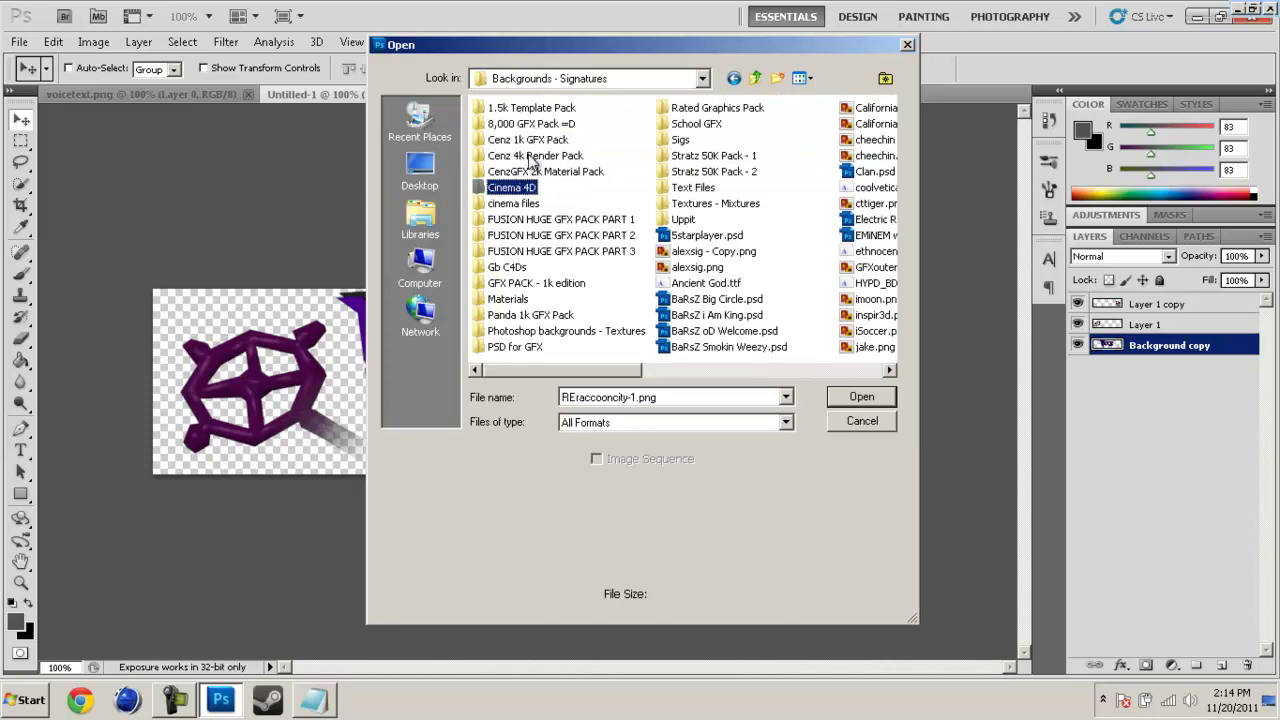
{"action": "key", "text": "Down"}
{"action": "key", "text": "Down"}
{"action": "key", "text": "Return"}
{"action": "key", "text": "BackSpace"}
Step: Go to the TEXTURES folder inside FUSION HUGE GFX PACK PART 3
{"action": "key", "text": "Down"}
{"action": "key", "text": "Down"}
{"action": "key", "text": "Return"}
{"action": "key", "text": "Down"}
{"action": "key", "text": "Down"}
{"action": "key", "text": "Down"}
{"action": "key", "text": "Down"}
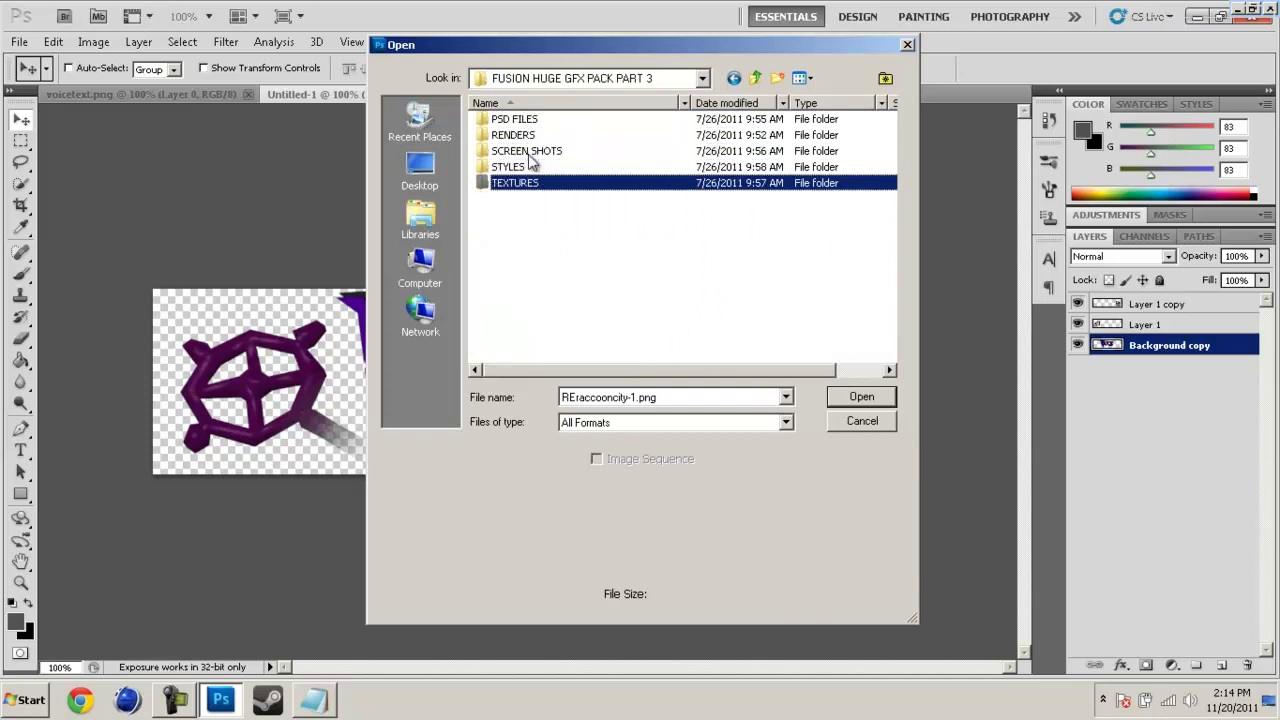
{"action": "key", "text": "Return"}
{"action": "key", "text": "Right"}
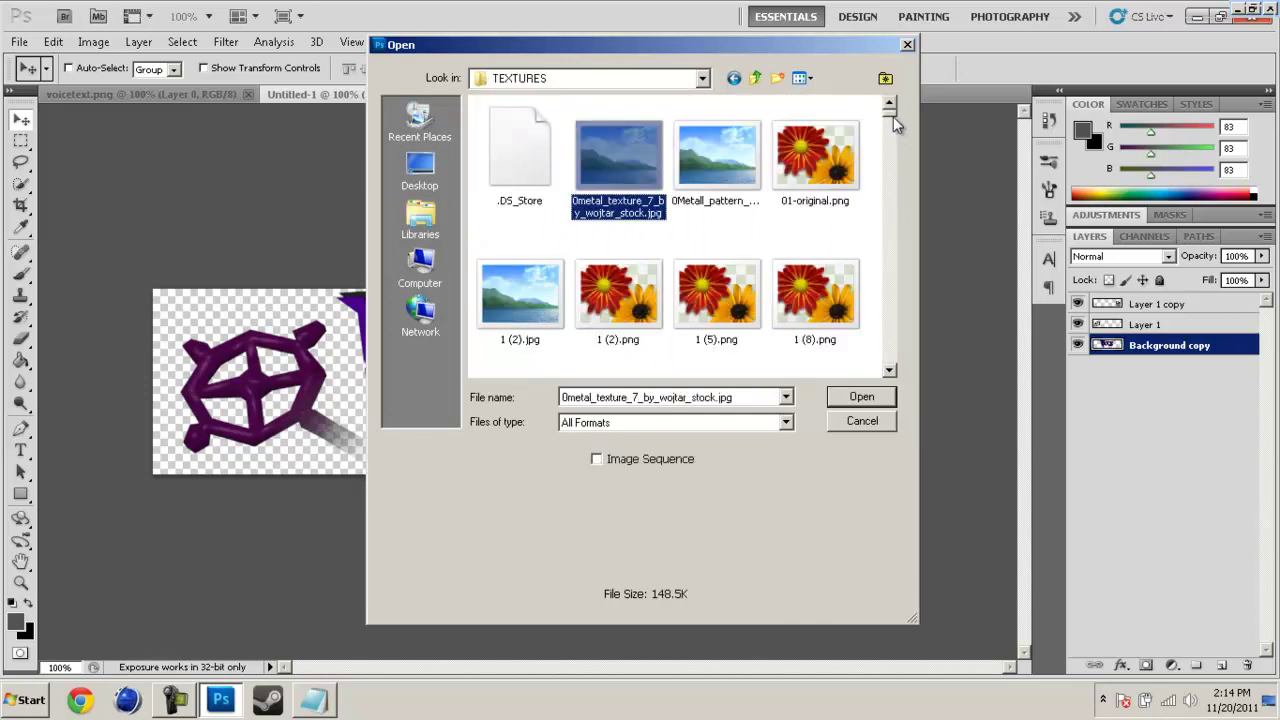
Step: Preview the dark textures in the folder and open Black Backdrop.jpg
{"action": "scroll", "coordinate": [895, 125], "scroll_direction": "down", "scroll_amount": 10}
{"action": "left_click", "coordinate": [686, 220]}
{"action": "left_click", "coordinate": [632, 228]}
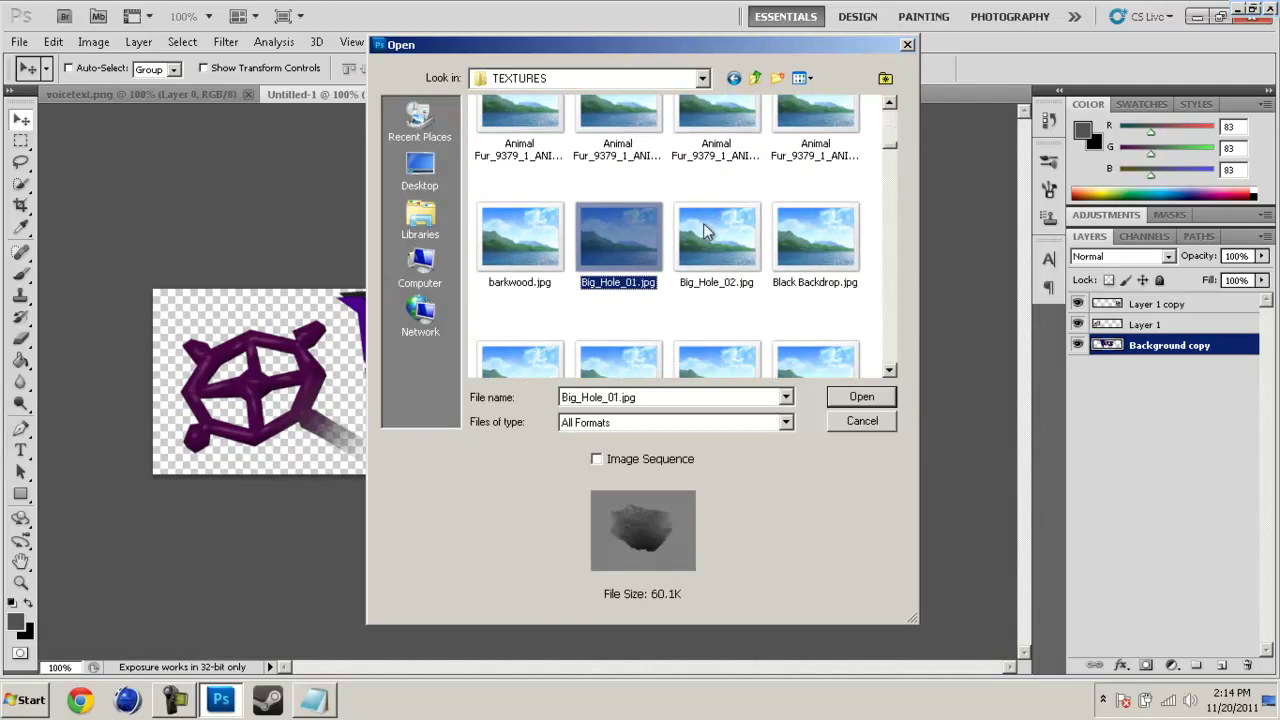
{"action": "left_click", "coordinate": [800, 232]}
{"action": "left_click", "coordinate": [810, 352]}
{"action": "left_click", "coordinate": [828, 175]}
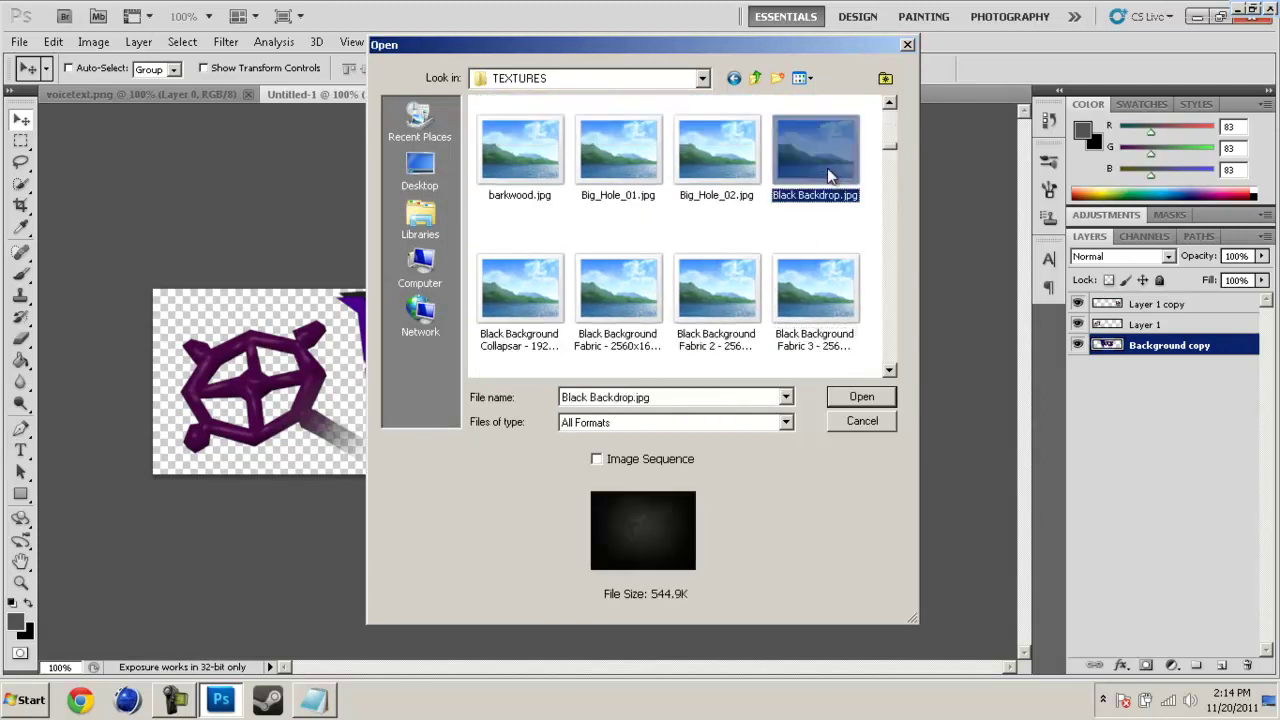
{"action": "double_click", "coordinate": [828, 175]}
Step: Select the entire Black Backdrop image with the Rectangular Marquee tool and copy it
{"action": "left_click", "coordinate": [19, 144]}
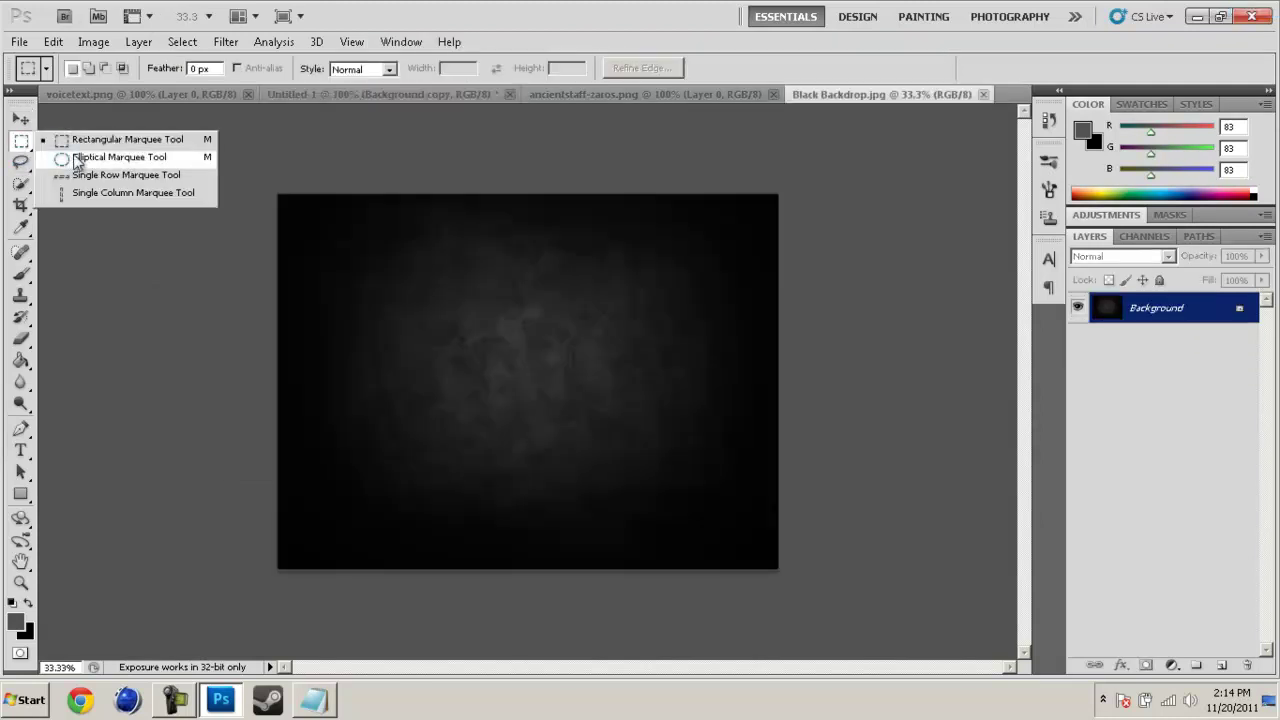
{"action": "left_click", "coordinate": [99, 144]}
{"action": "left_click_drag", "start_coordinate": [277, 194], "coordinate": [778, 569]}
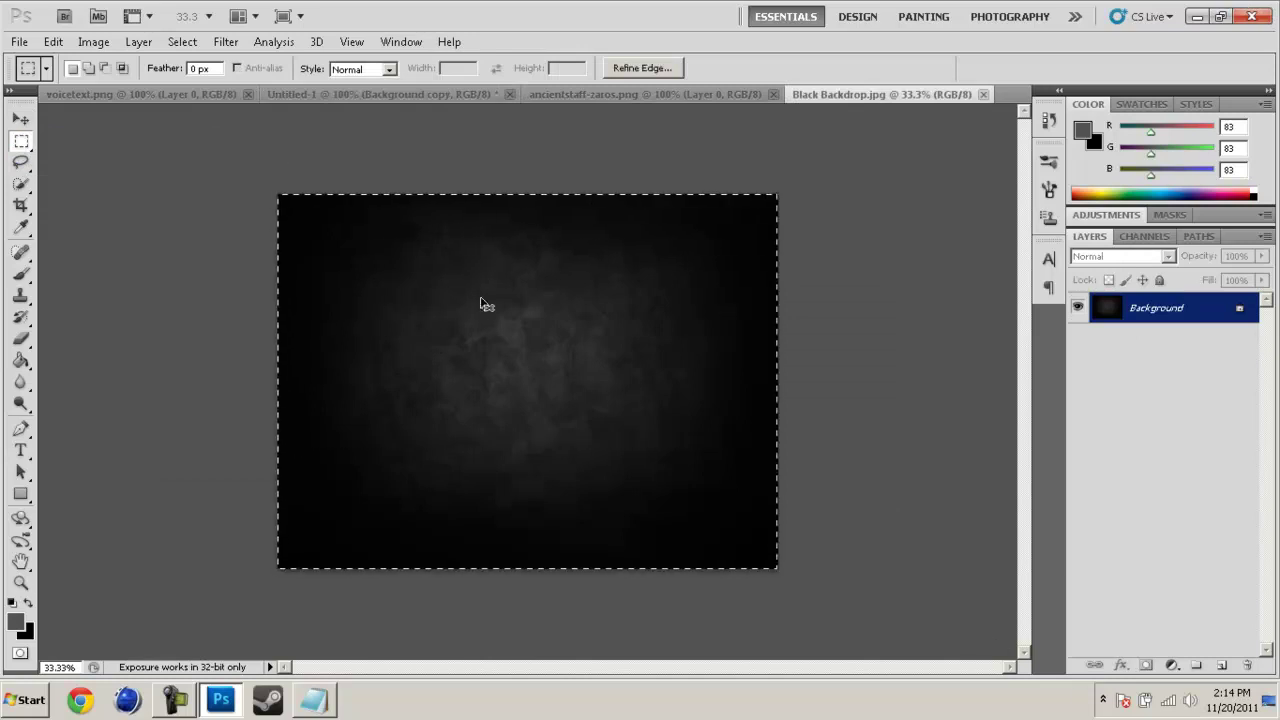
{"action": "left_click", "coordinate": [127, 95]}
{"action": "key", "text": "ctrl+v"}
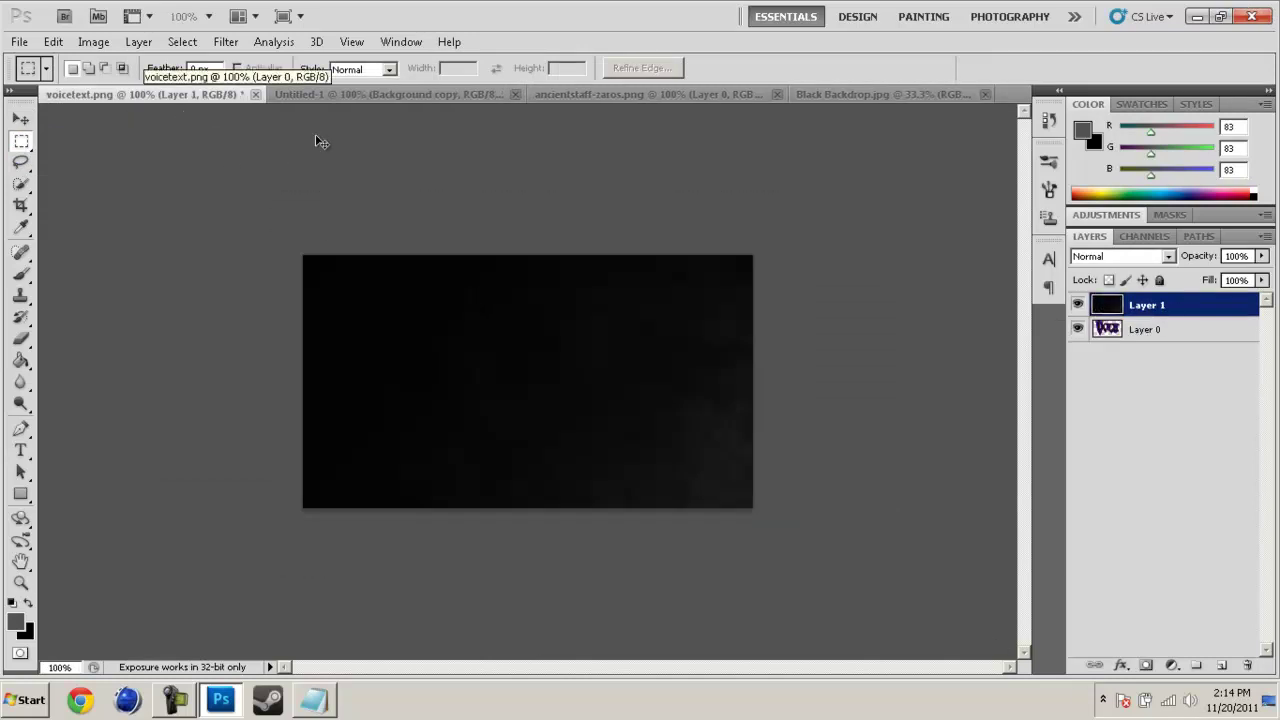
{"action": "key", "text": "ctrl+z"}
Step: Paste the black backdrop into the banner document and shift it so its lighter smoky centre fills the canvas
{"action": "left_click", "coordinate": [384, 95]}
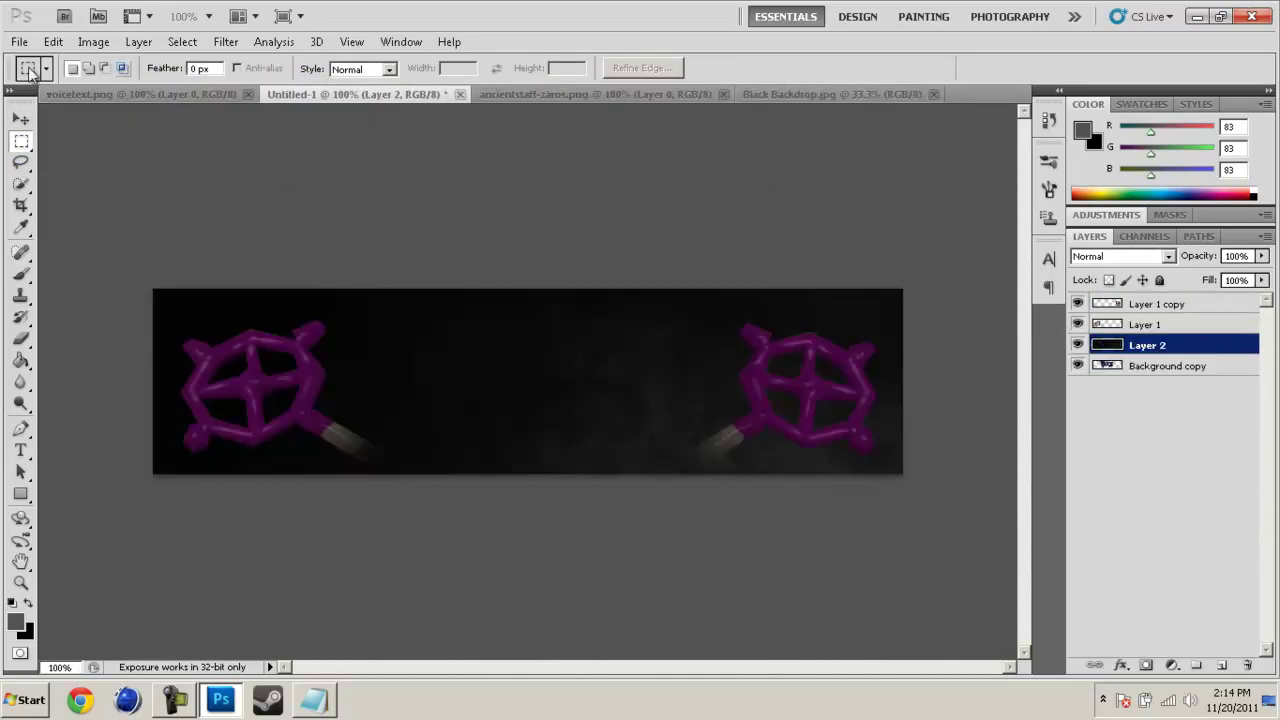
{"action": "left_click", "coordinate": [20, 118]}
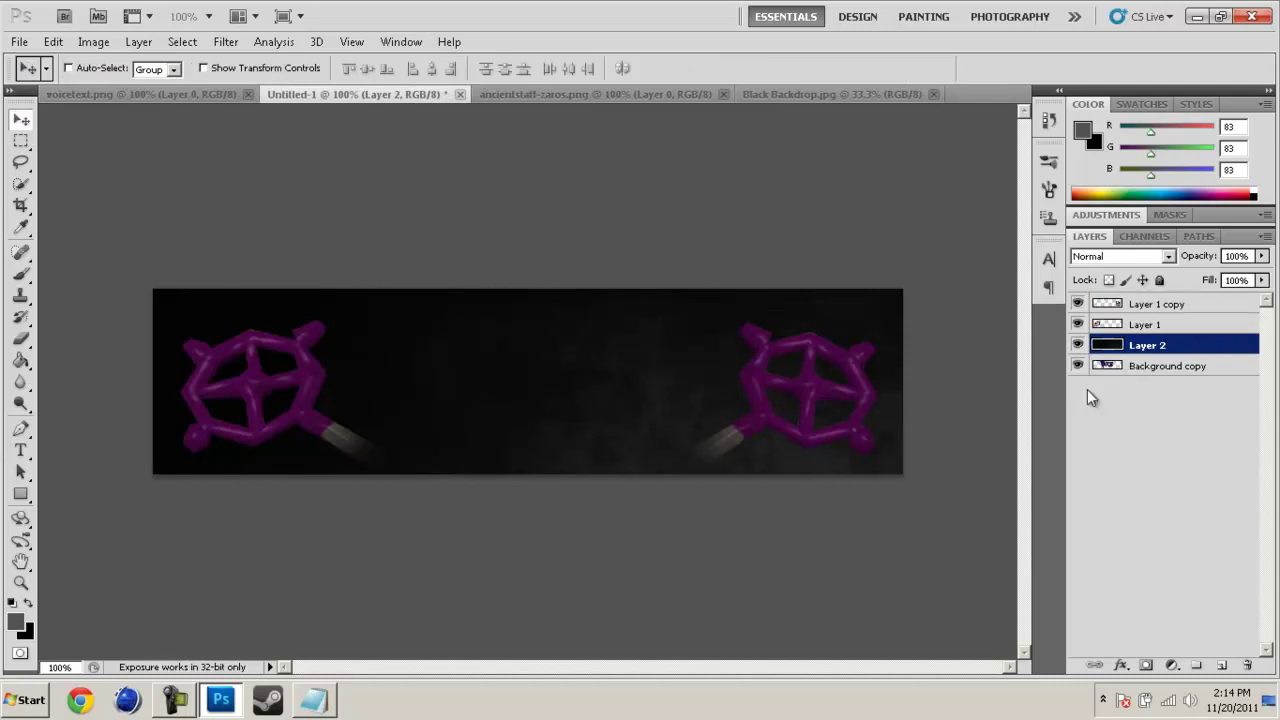
{"action": "left_click_drag", "start_coordinate": [822, 367], "coordinate": [492, 155]}
Step: Move the backdrop layer below the Voice text layer and keep it as the active layer
{"action": "left_click_drag", "start_coordinate": [1135, 344], "coordinate": [1134, 378]}
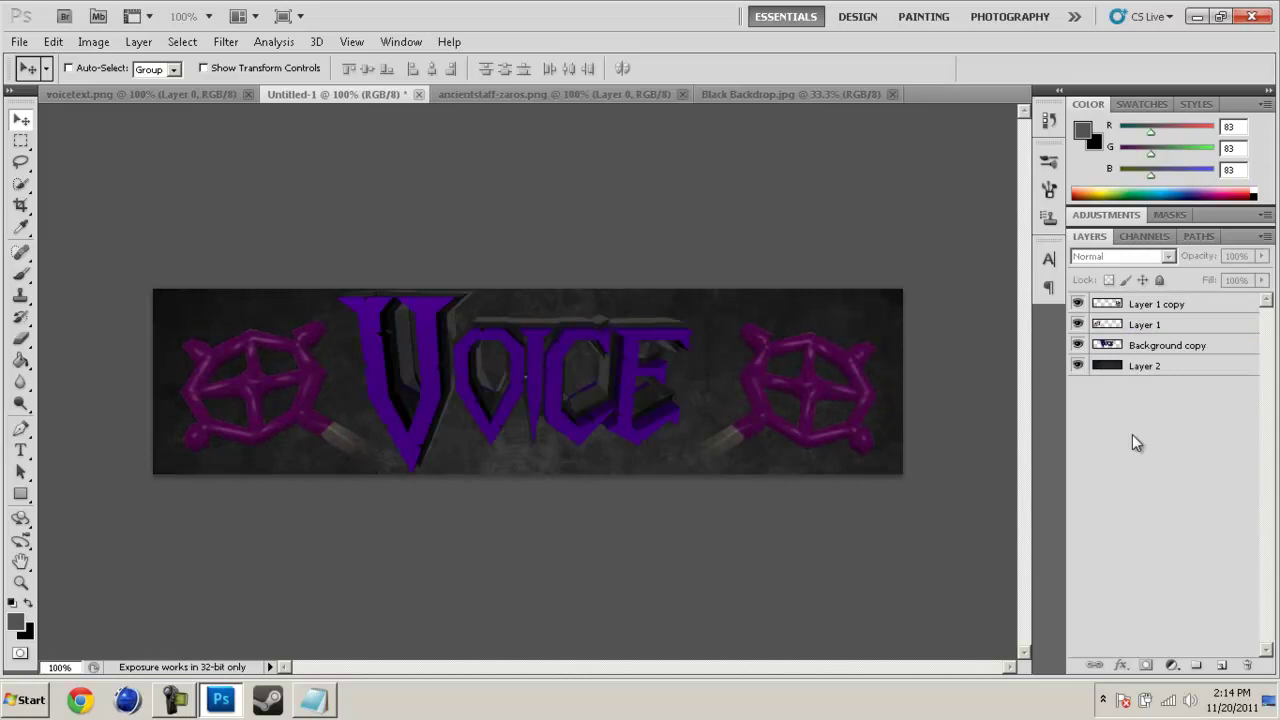
{"action": "left_click", "coordinate": [786, 338]}
{"action": "left_click", "coordinate": [642, 276]}
{"action": "left_click", "coordinate": [1240, 367]}
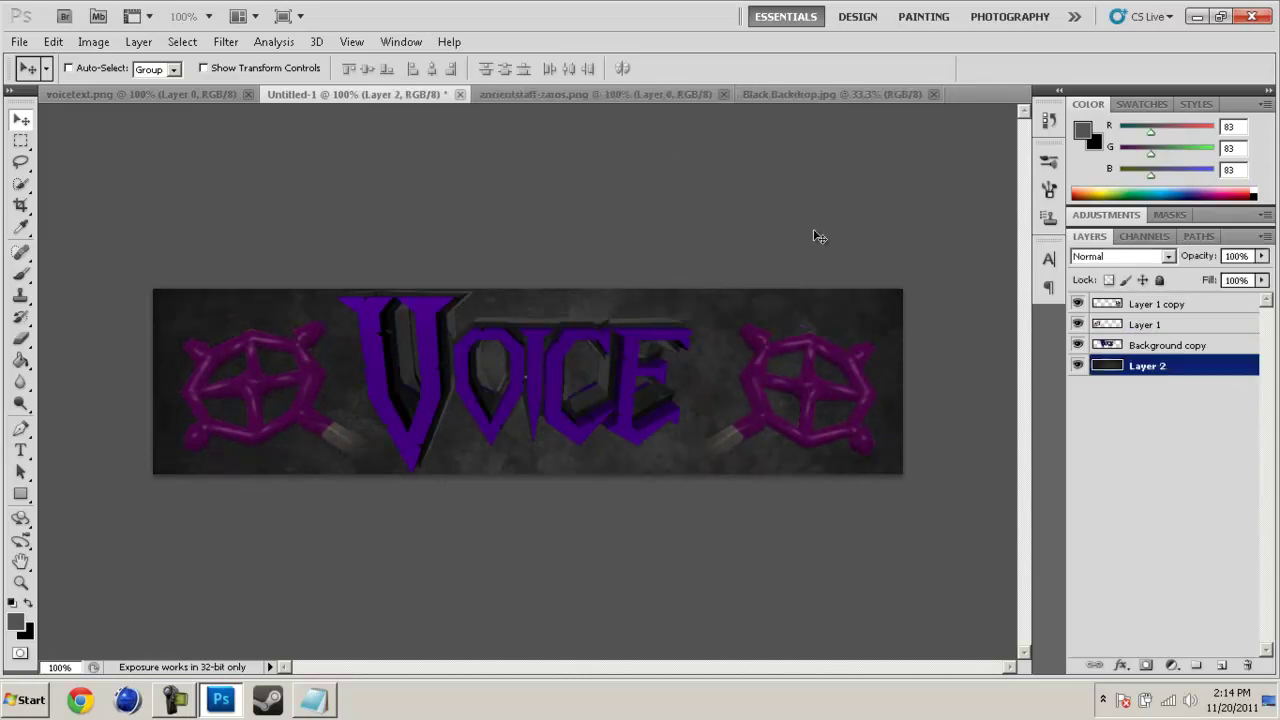
Step: Preview the images in the TEXTURES folder and open Glass_Cracks_02.jpg
{"action": "left_click", "coordinate": [19, 42]}
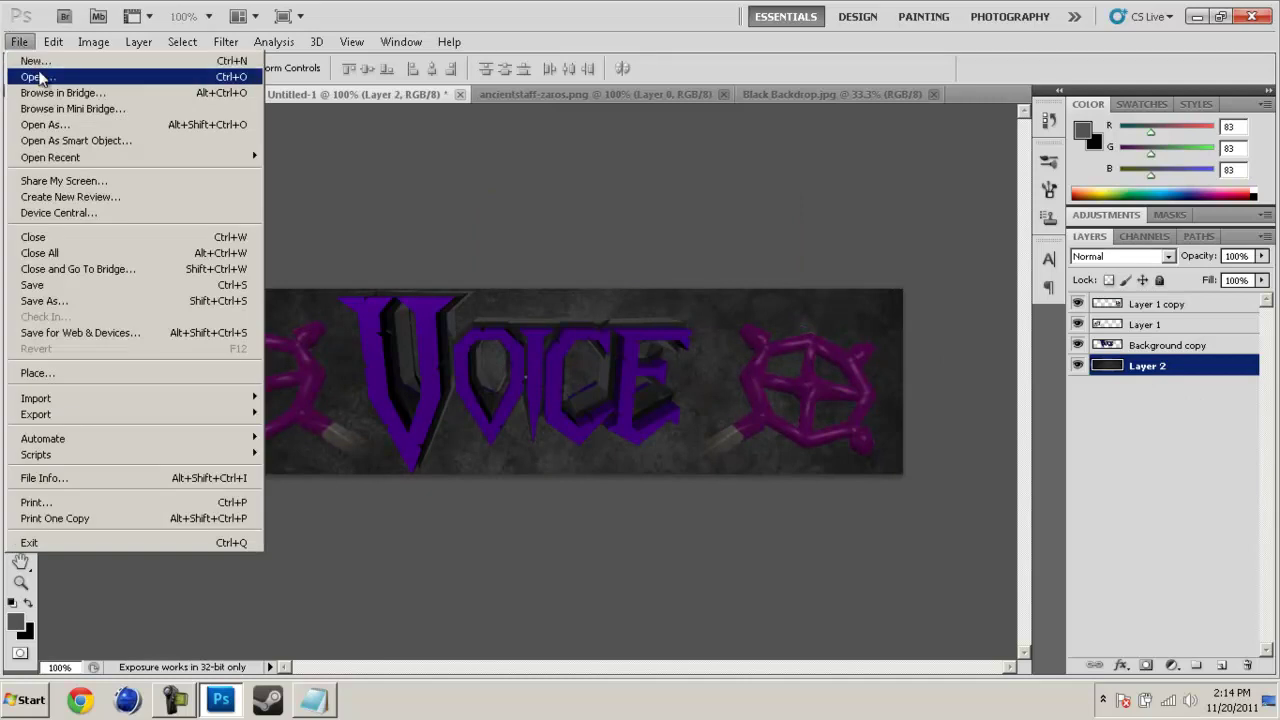
{"action": "left_click", "coordinate": [38, 76]}
{"action": "left_click", "coordinate": [650, 176]}
{"action": "left_click", "coordinate": [734, 192]}
{"action": "left_click", "coordinate": [640, 186]}
{"action": "left_click", "coordinate": [792, 190]}
{"action": "left_click", "coordinate": [718, 175]}
{"action": "left_click", "coordinate": [614, 300]}
{"action": "left_click", "coordinate": [522, 292]}
{"action": "left_click", "coordinate": [608, 310]}
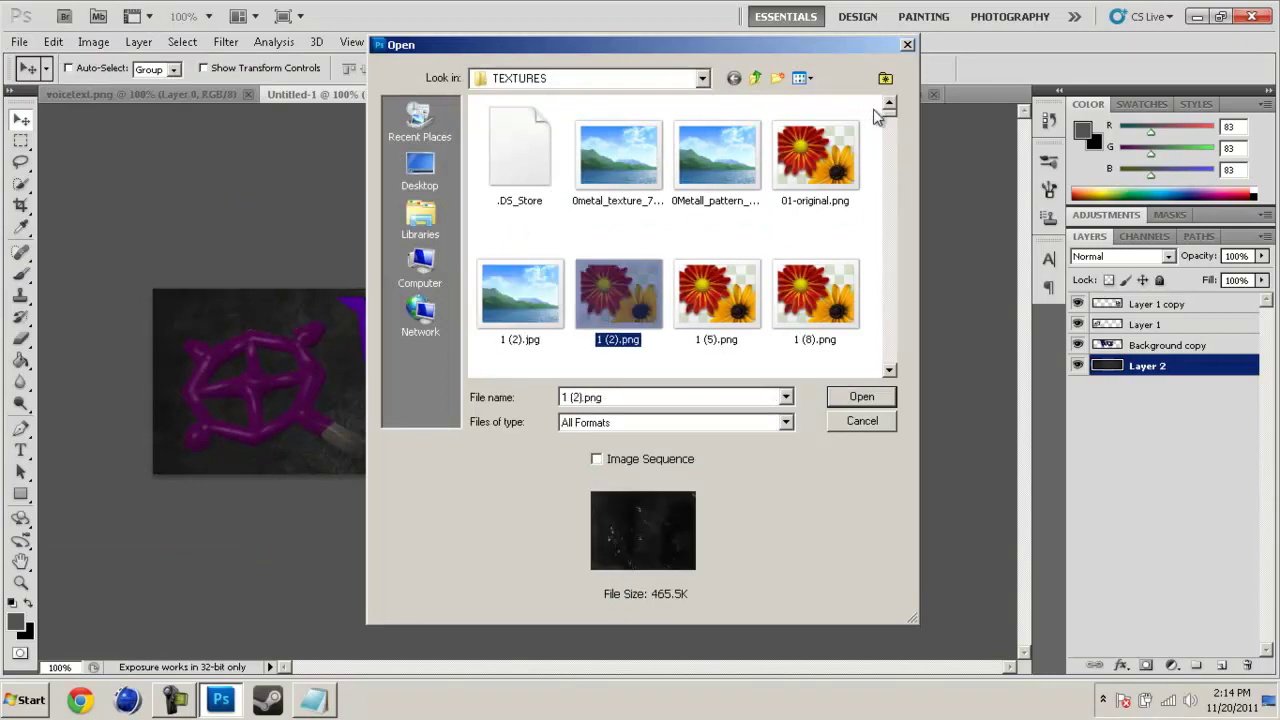
{"action": "left_click_drag", "start_coordinate": [890, 120], "coordinate": [890, 130]}
{"action": "left_click", "coordinate": [732, 240]}
{"action": "key", "text": "Down"}
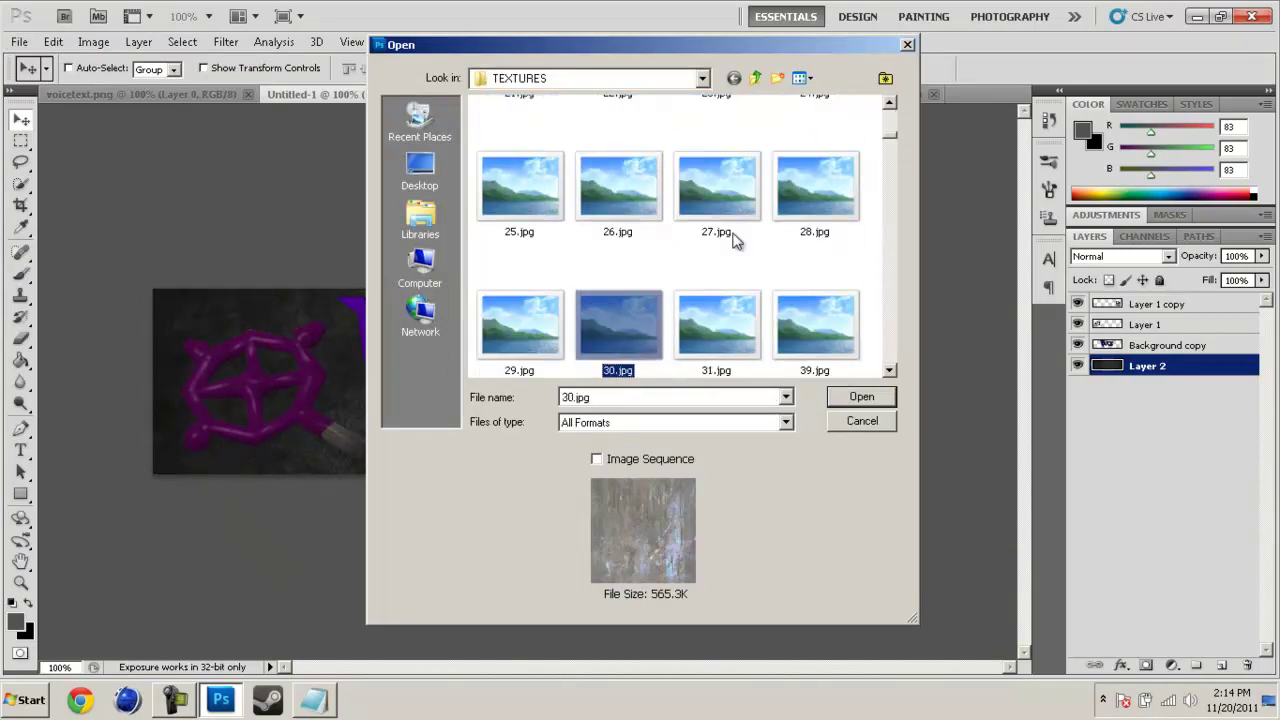
{"action": "key", "text": "Down"}
{"action": "key", "text": "Left"}
{"action": "key", "text": "Down"}
{"action": "key", "text": "Down"}
{"action": "key", "text": "Down"}
{"action": "key", "text": "Down"}
{"action": "key", "text": "Down"}
{"action": "key", "text": "Right"}
{"action": "key", "text": "Left"}
{"action": "key", "text": "Down"}
{"action": "key", "text": "Left"}
{"action": "key", "text": "Down"}
{"action": "key", "text": "Right"}
{"action": "key", "text": "Right"}
{"action": "key", "text": "Right"}
{"action": "key", "text": "Down"}
{"action": "key", "text": "Down"}
{"action": "key", "text": "Down"}
{"action": "key", "text": "Down"}
{"action": "key", "text": "Left"}
{"action": "key", "text": "Left"}
{"action": "key", "text": "Right"}
{"action": "key", "text": "Left"}
{"action": "key", "text": "Left"}
{"action": "key", "text": "Down"}
{"action": "key", "text": "Right"}
{"action": "key", "text": "Right"}
{"action": "key", "text": "Down"}
{"action": "key", "text": "Right"}
{"action": "key", "text": "Left"}
{"action": "key", "text": "Left"}
{"action": "key", "text": "Right"}
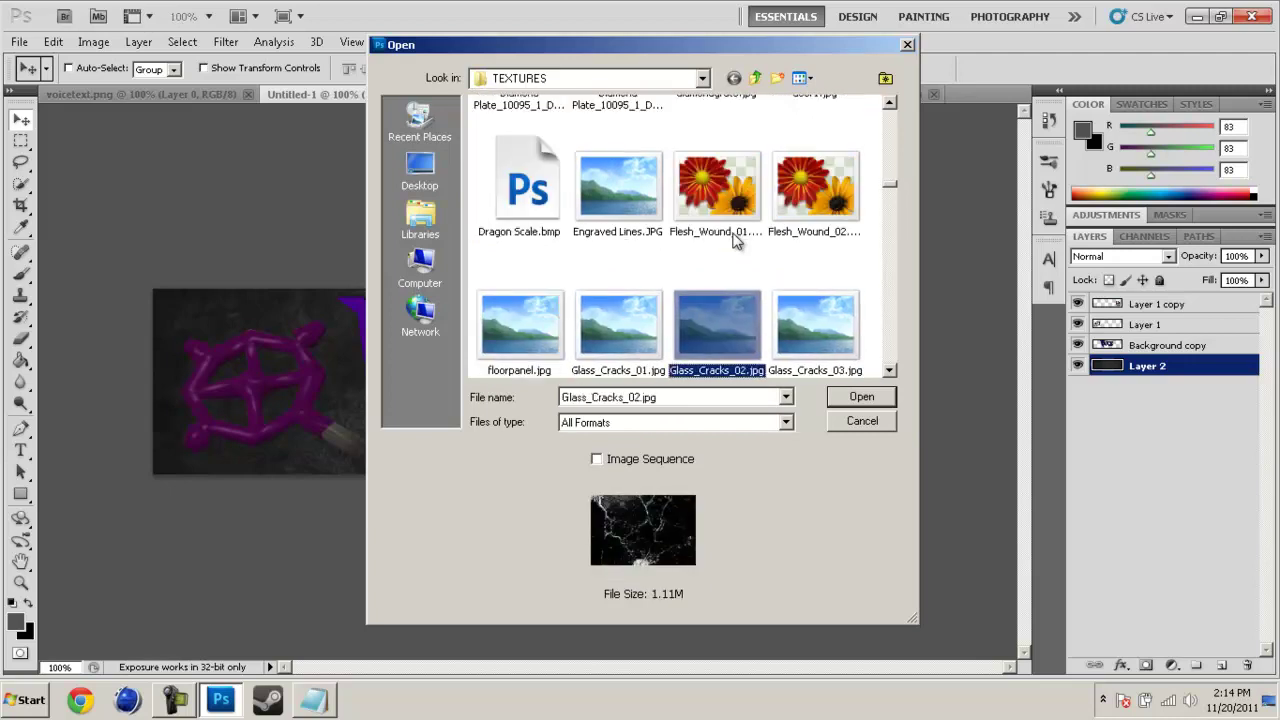
{"action": "key", "text": "Return"}
Step: Copy the entire glass cracks image and paste it into the banner document above the Voice text layer
{"action": "left_click", "coordinate": [24, 146]}
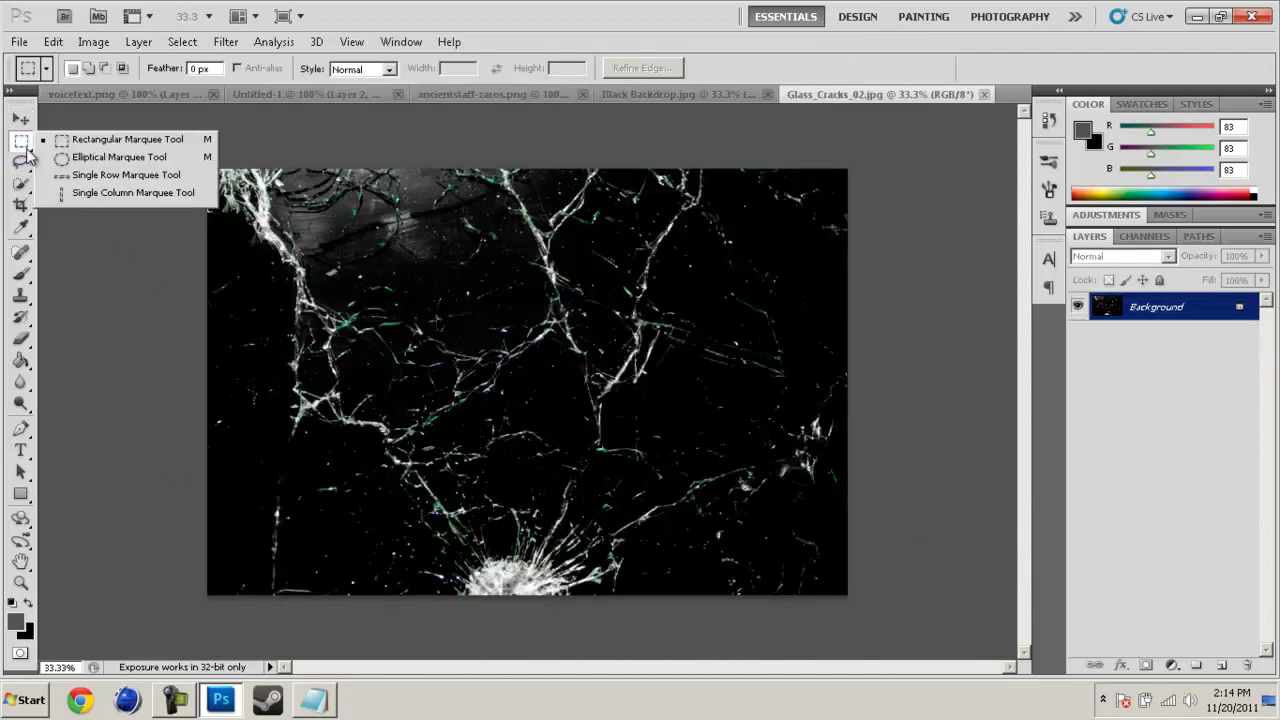
{"action": "left_click", "coordinate": [80, 139]}
{"action": "key", "text": "ctrl+a"}
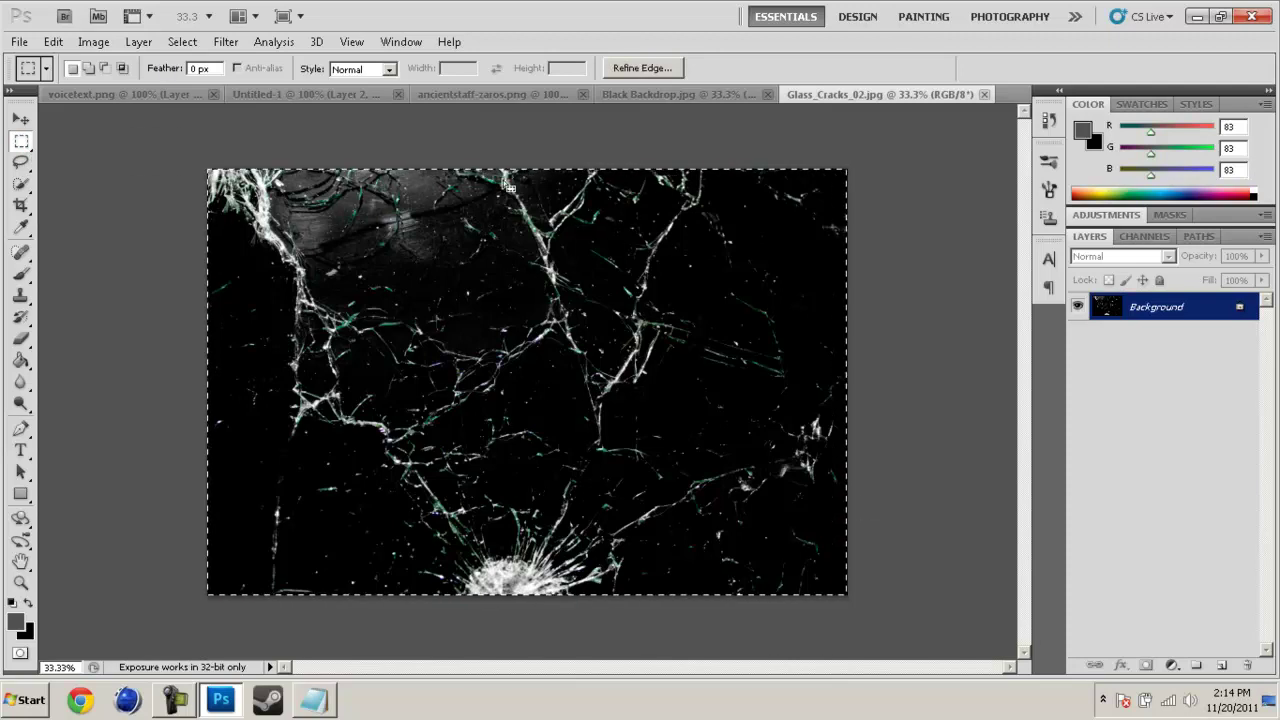
{"action": "left_click", "coordinate": [275, 93]}
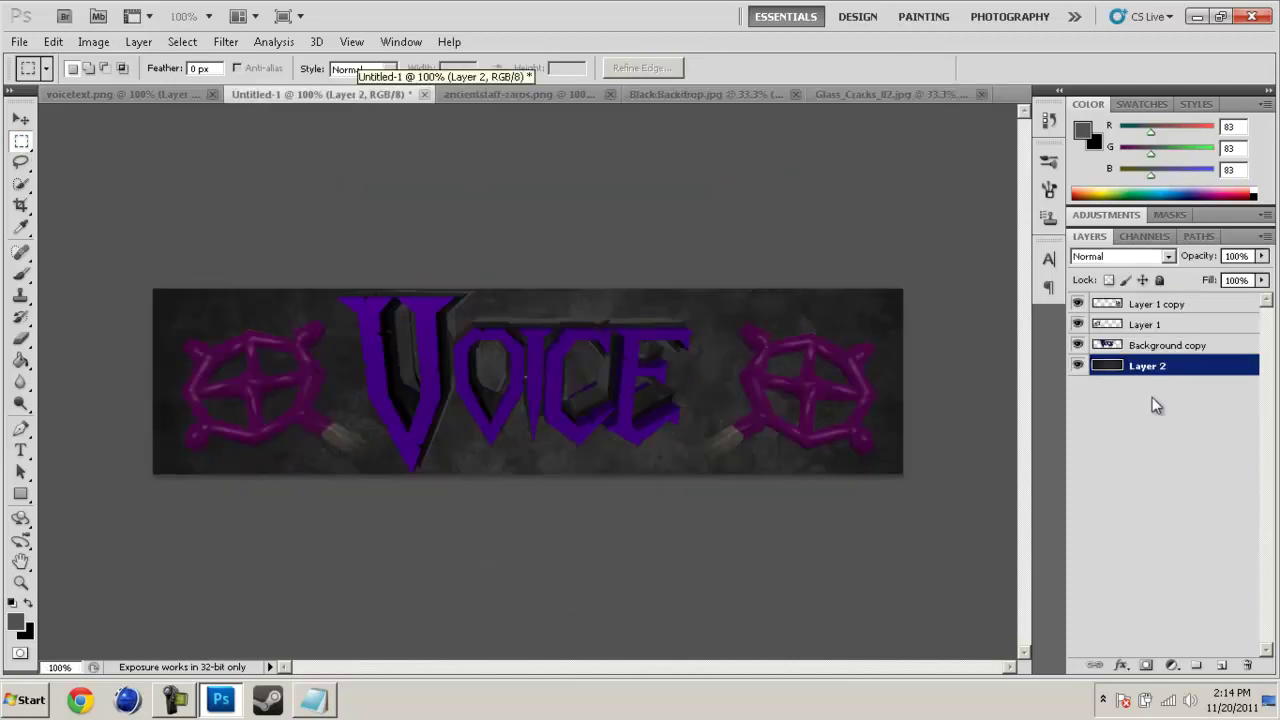
{"action": "left_click", "coordinate": [1160, 345]}
{"action": "key", "text": "ctrl+v"}
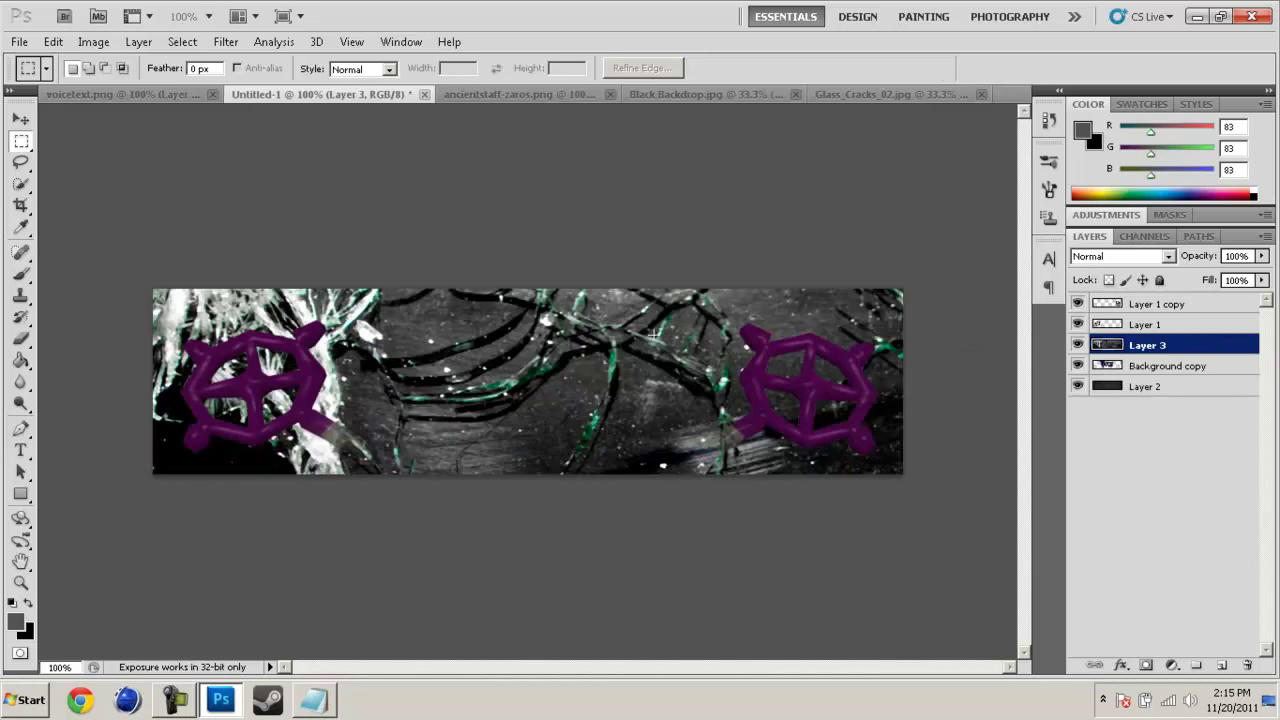
Step: Scale the cracks layer down to cover the banner and clip it to the Voice text layer with a clipping mask
{"action": "left_click", "coordinate": [22, 120]}
{"action": "left_click_drag", "start_coordinate": [420, 383], "coordinate": [808, 551]}
{"action": "key", "text": "ctrl+t"}
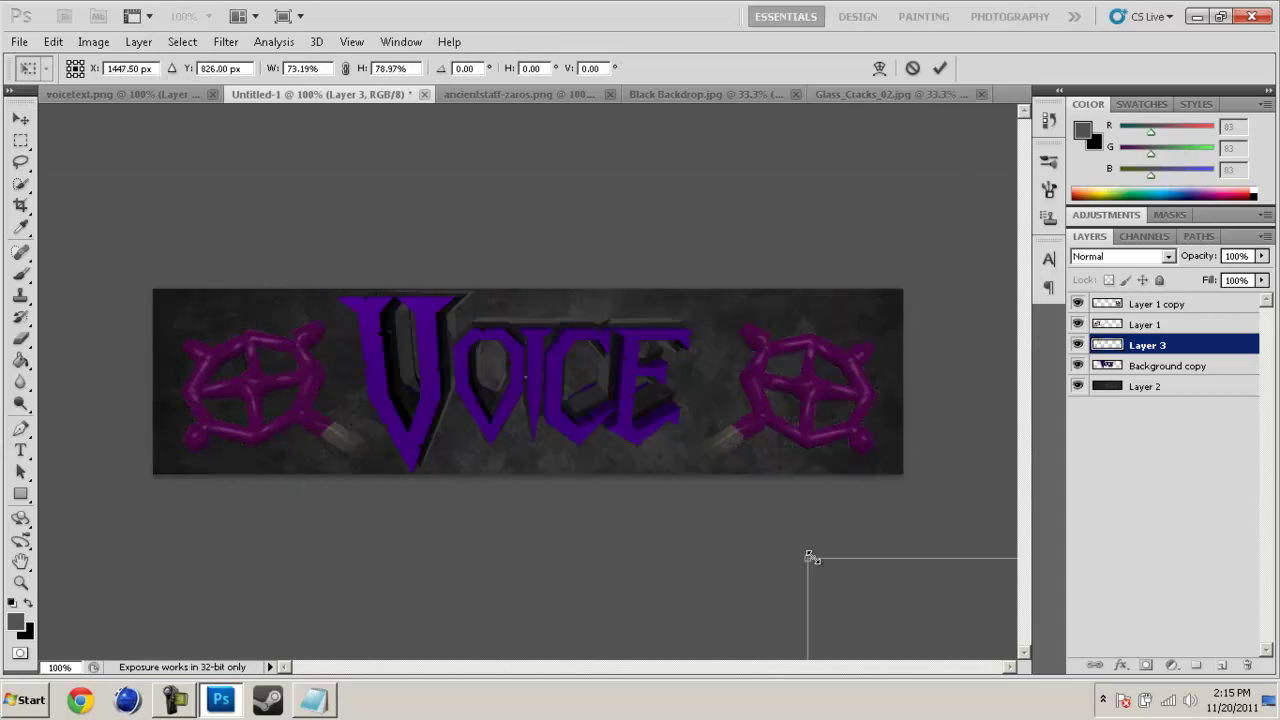
{"action": "left_click_drag", "start_coordinate": [894, 594], "coordinate": [302, 253]}
{"action": "key", "text": "Return"}
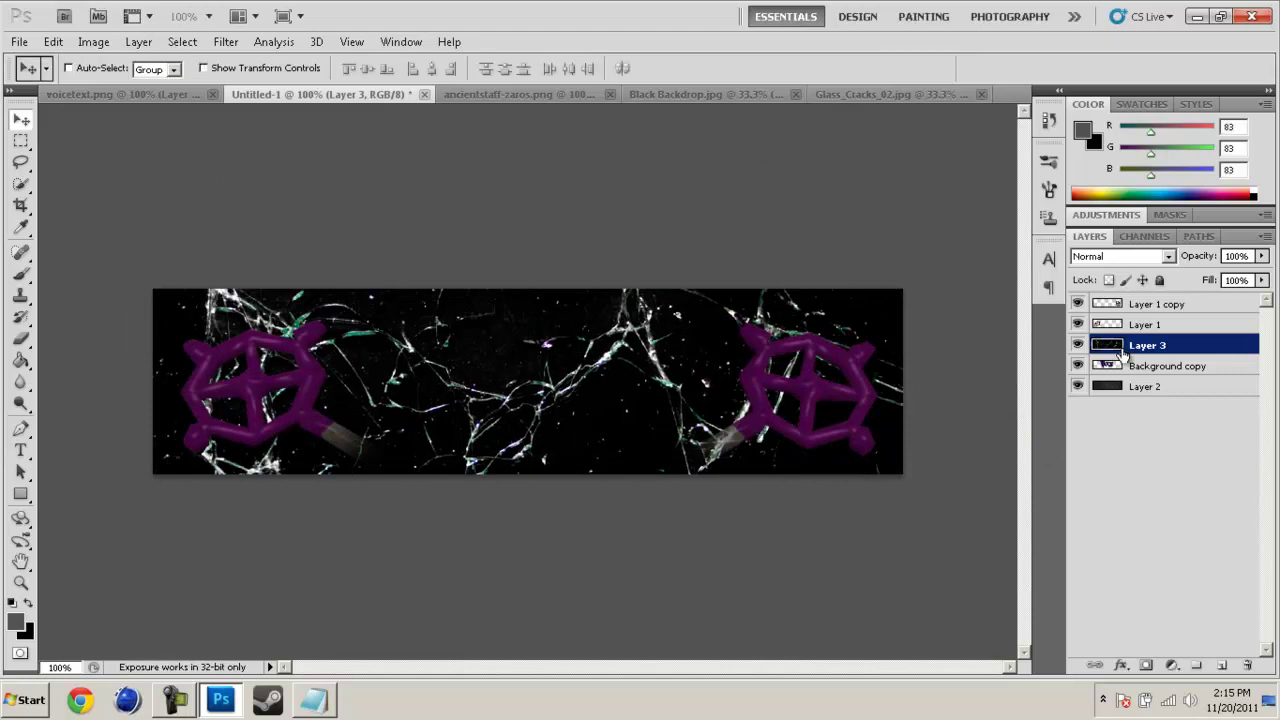
{"action": "right_click", "coordinate": [1121, 353]}
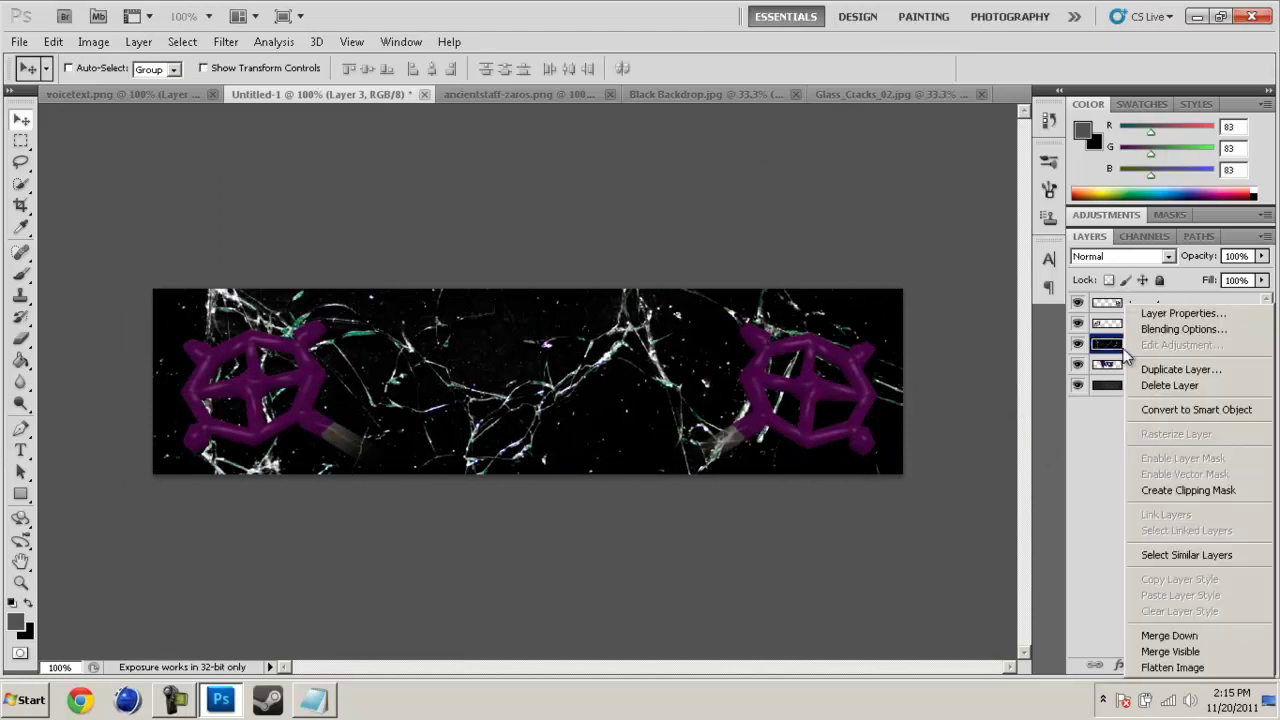
{"action": "left_click", "coordinate": [1203, 492]}
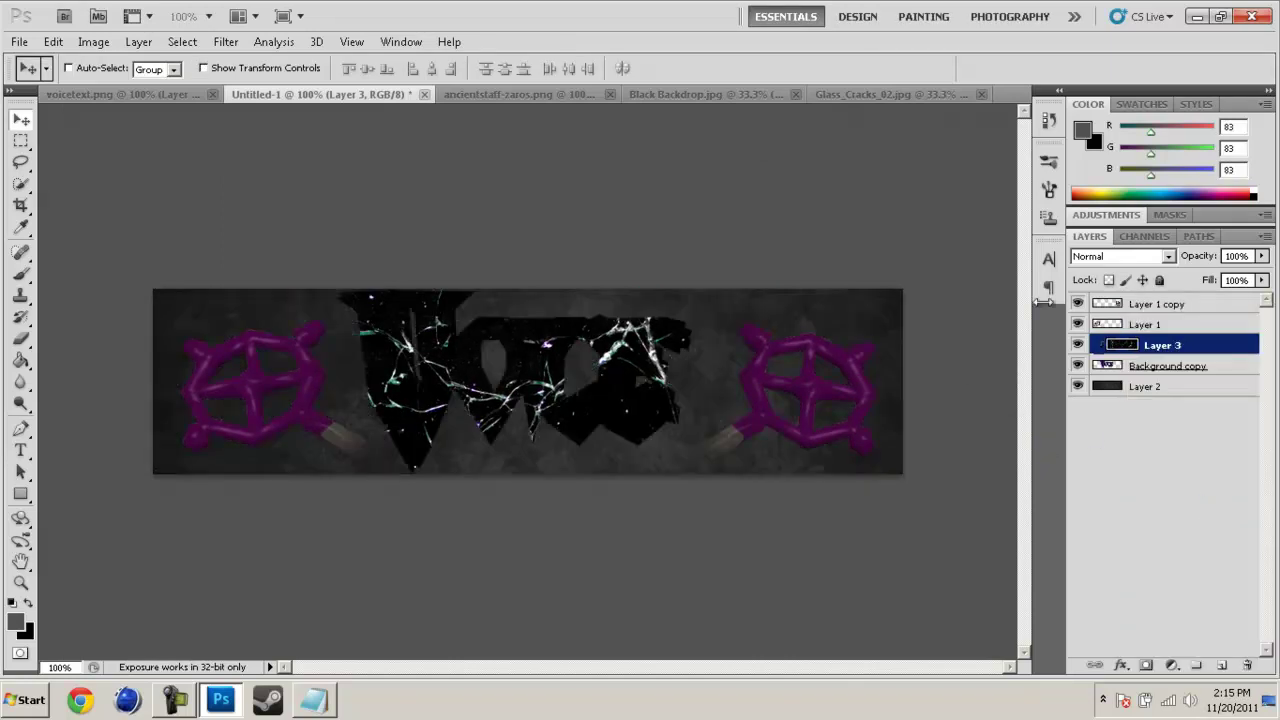
Step: Compare blend modes on the cracks layer, set it to Screen, and reposition the cracks across the Voice letters
{"action": "left_click", "coordinate": [1138, 262]}
{"action": "left_click", "coordinate": [1112, 142]}
{"action": "key", "text": "Down"}
{"action": "key", "text": "Down"}
{"action": "key", "text": "Up"}
{"action": "key", "text": "Down"}
{"action": "key", "text": "Down"}
{"action": "key", "text": "Down"}
{"action": "key", "text": "Down"}
{"action": "key", "text": "Up"}
{"action": "key", "text": "Down"}
{"action": "key", "text": "Up"}
{"action": "key", "text": "Up"}
{"action": "key", "text": "Up"}
{"action": "key", "text": "Up"}
{"action": "left_click_drag", "start_coordinate": [750, 362], "coordinate": [690, 355]}
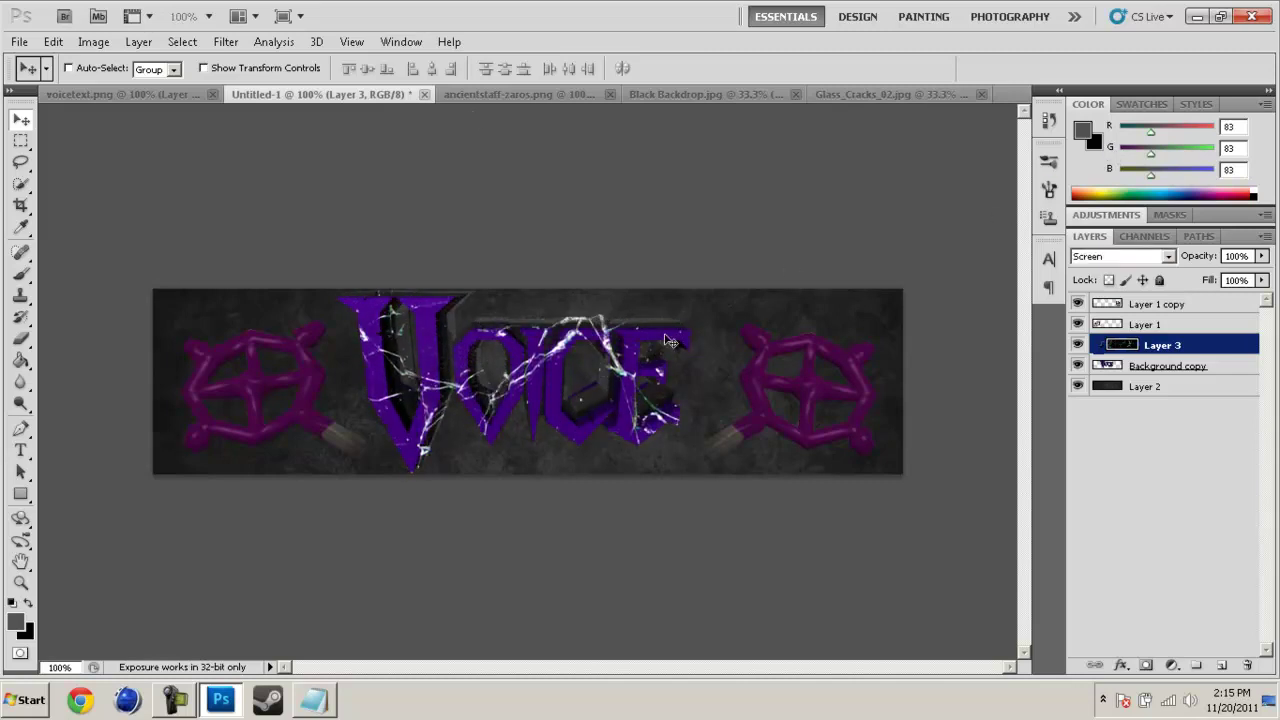
Step: Colorize the cracks layer purple with Hue/Saturation, using hue 272, saturation 81 and a slightly reduced lightness
{"action": "left_click", "coordinate": [93, 41]}
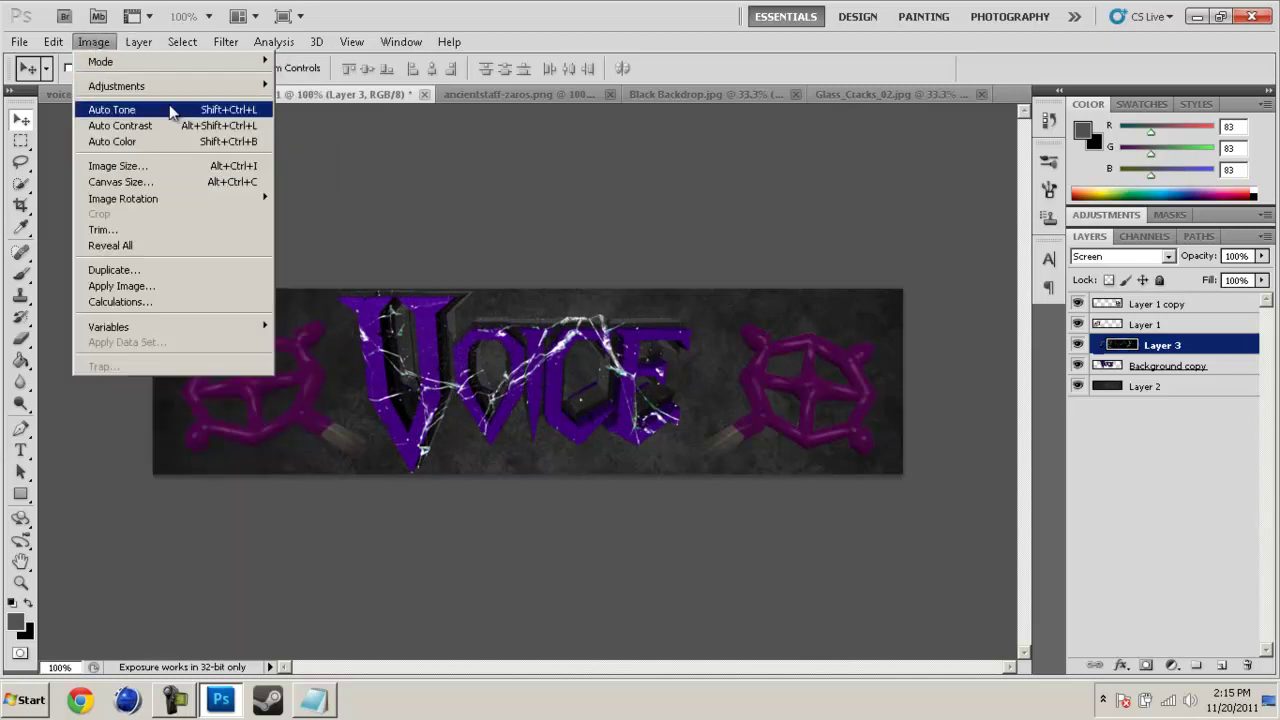
{"action": "mouse_move", "coordinate": [190, 90]}
{"action": "left_click", "coordinate": [378, 176]}
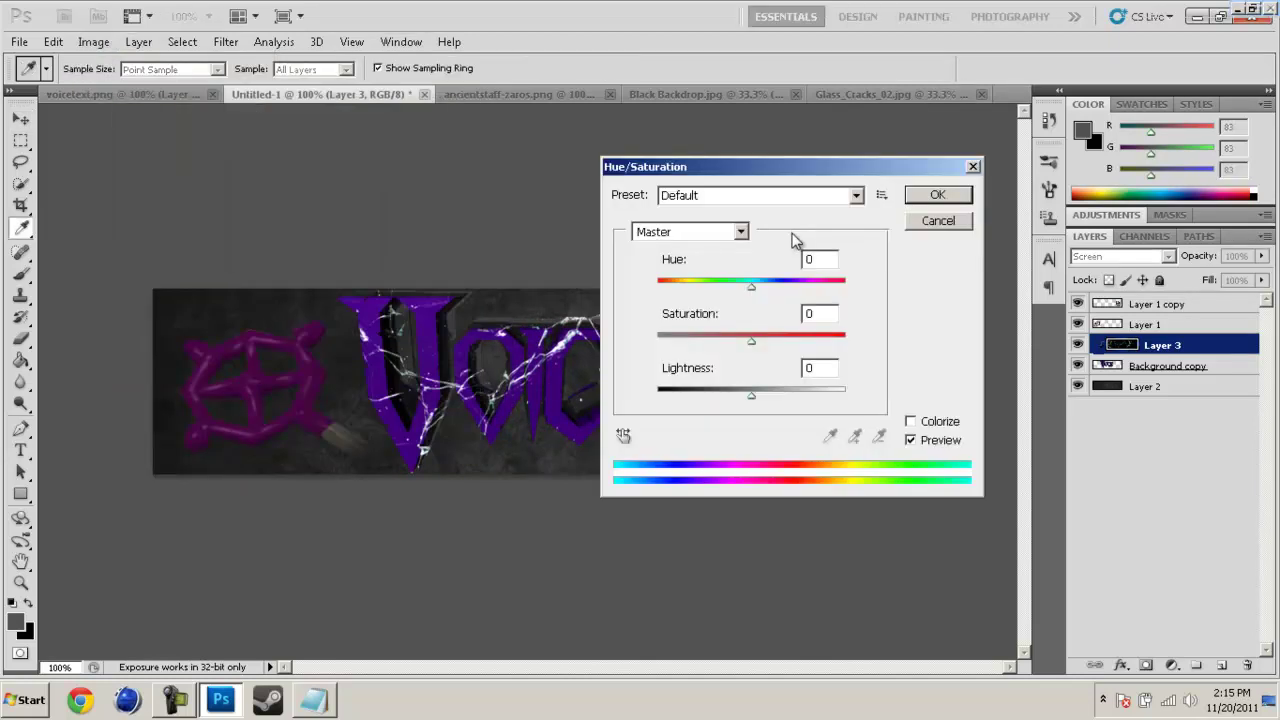
{"action": "left_click", "coordinate": [910, 422]}
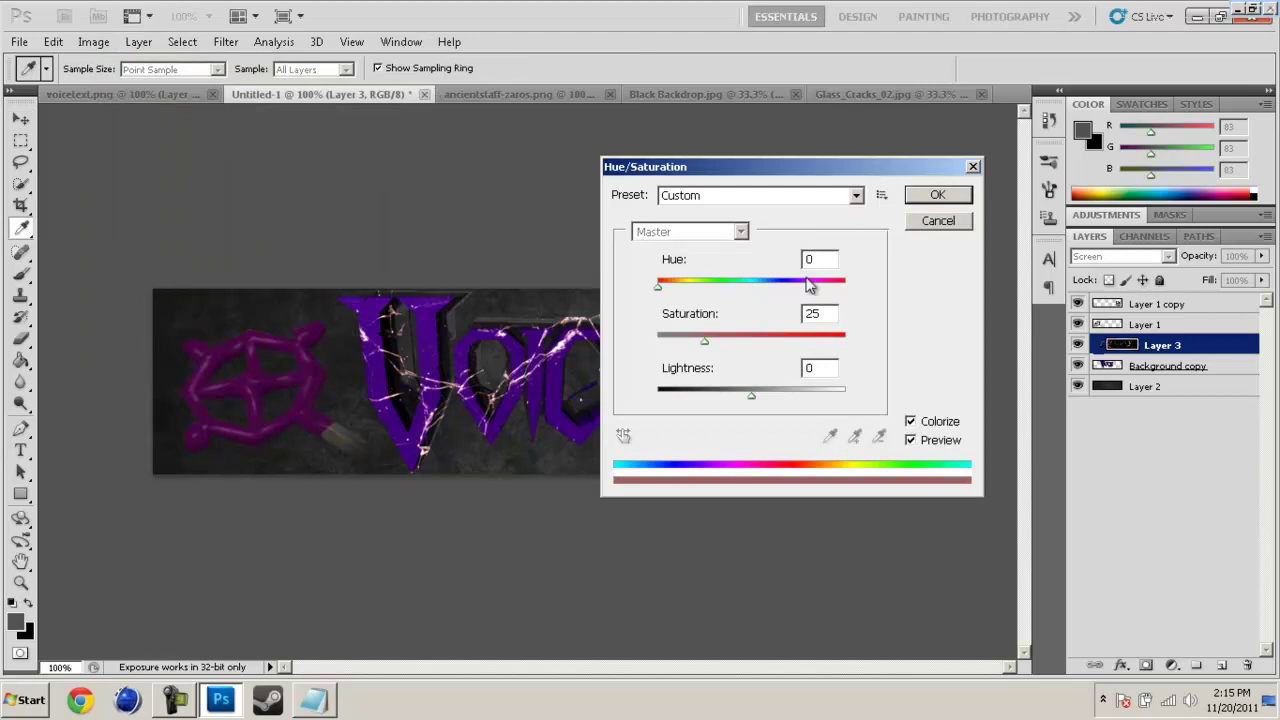
{"action": "left_click_drag", "start_coordinate": [660, 283], "coordinate": [811, 288]}
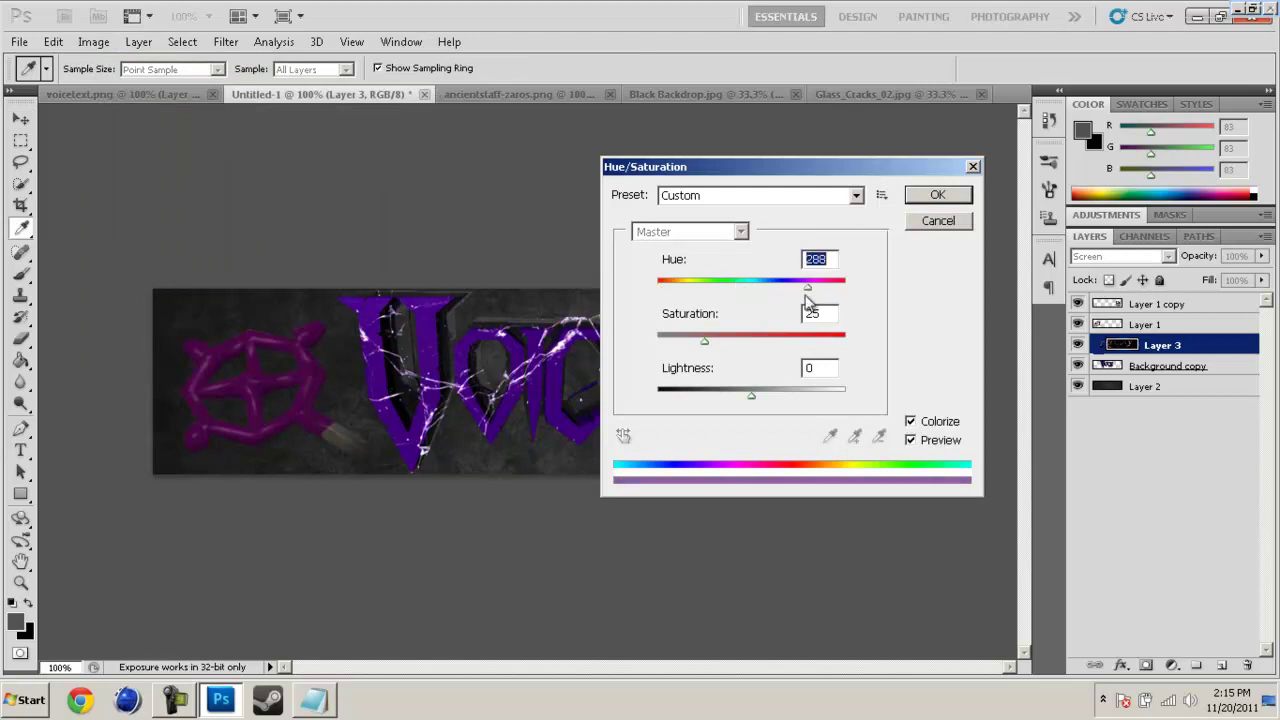
{"action": "left_click_drag", "start_coordinate": [708, 337], "coordinate": [808, 340]}
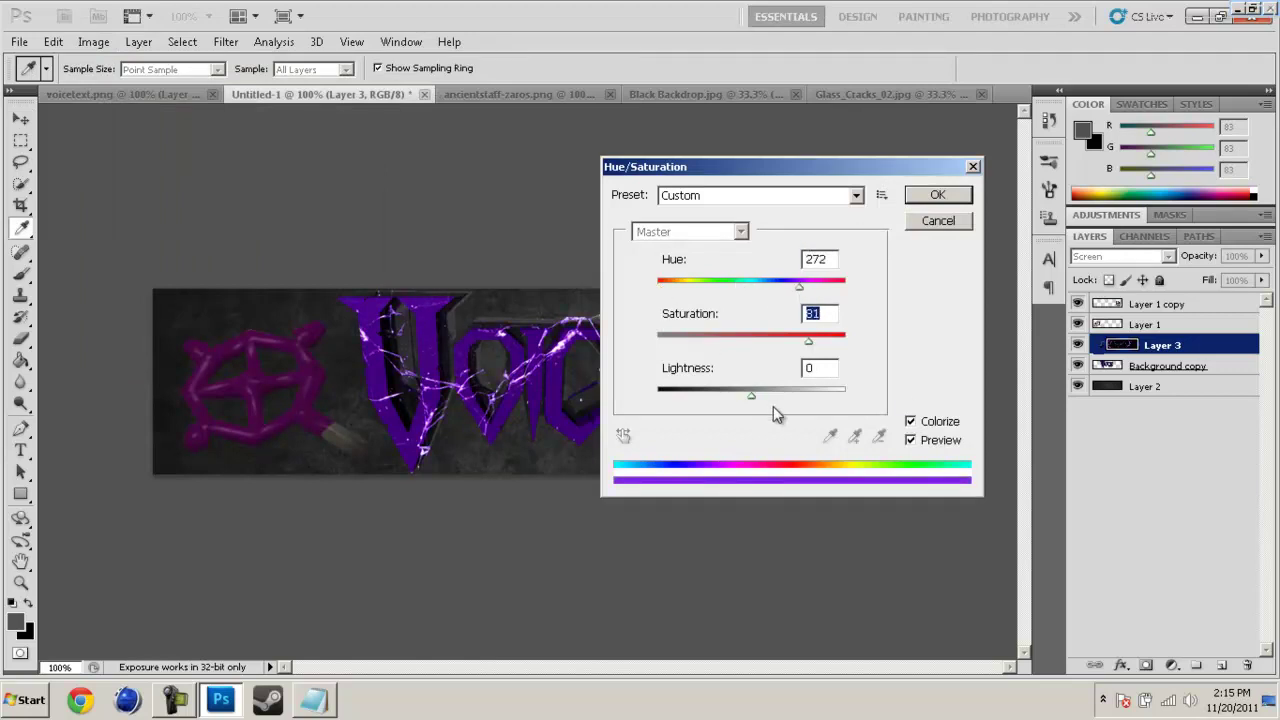
{"action": "mouse_move", "coordinate": [751, 400]}
{"action": "left_mouse_down"}
{"action": "mouse_move", "coordinate": [723, 394]}
{"action": "mouse_move", "coordinate": [811, 407]}
{"action": "mouse_move", "coordinate": [745, 396]}
{"action": "left_mouse_up"}
{"action": "left_click", "coordinate": [927, 190]}
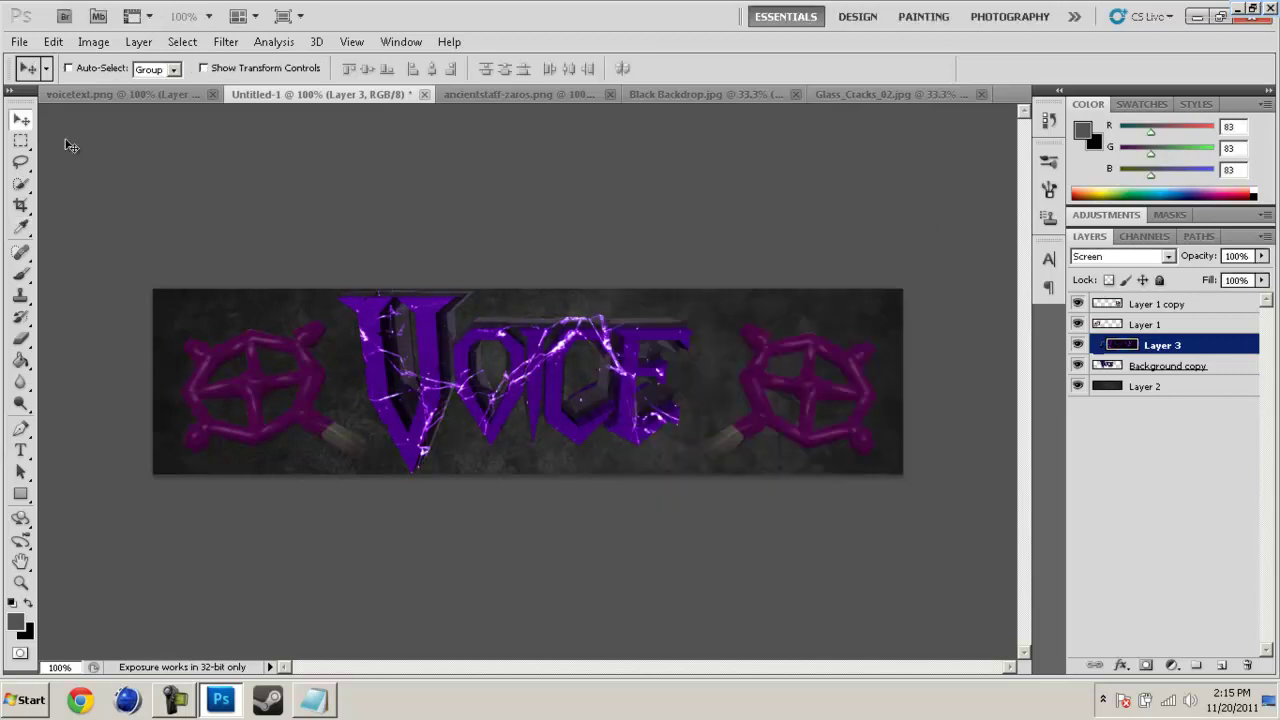
Step: Start opening another image and navigate from the TEXTURES folder to the FUSION HUGE GFX PACK PART 3 folder
{"action": "left_click", "coordinate": [19, 41]}
{"action": "left_click", "coordinate": [40, 75]}
{"action": "left_click", "coordinate": [617, 316]}
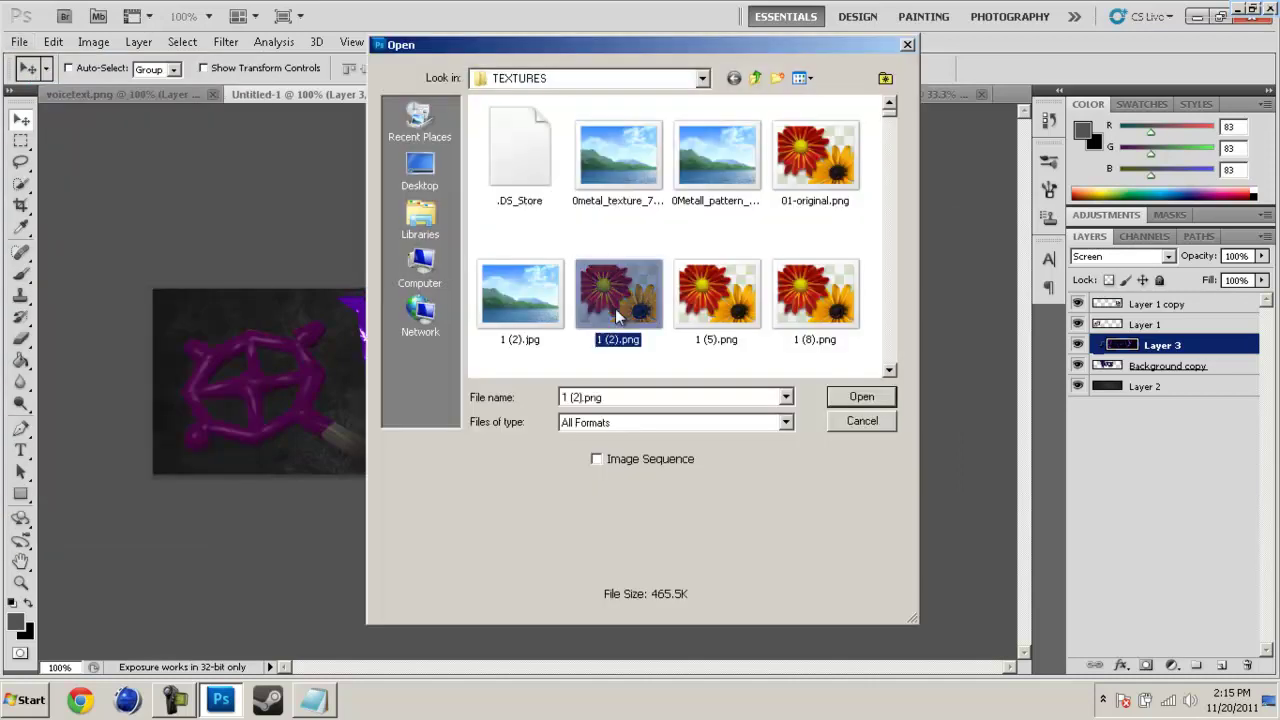
{"action": "left_click", "coordinate": [736, 297]}
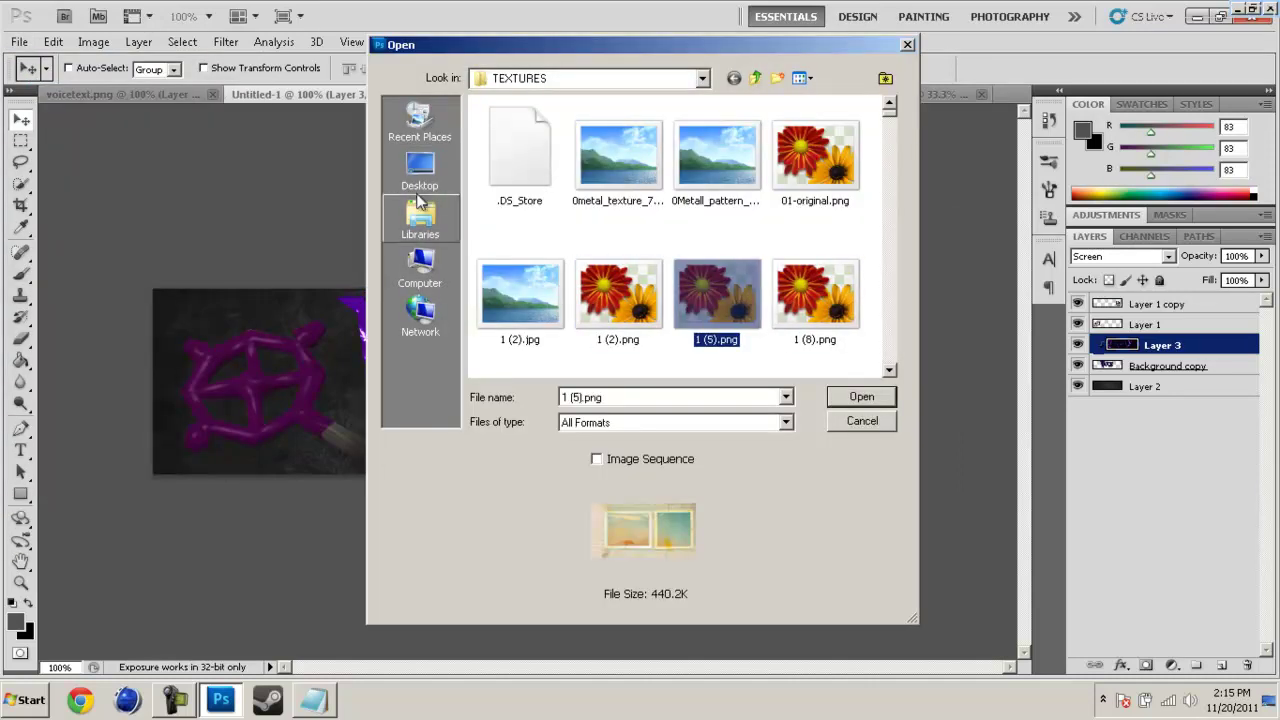
{"action": "left_click", "coordinate": [565, 78]}
{"action": "left_click", "coordinate": [550, 250]}
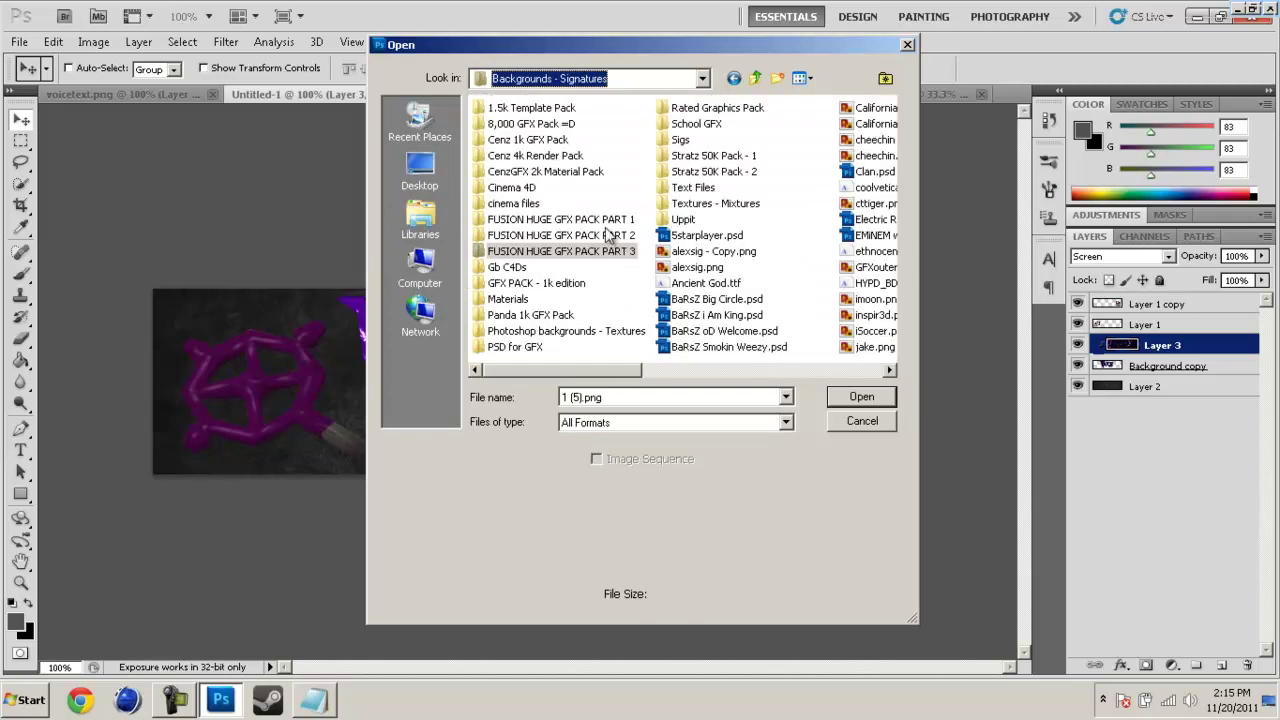
{"action": "double_click", "coordinate": [536, 238]}
{"action": "key", "text": "BackSpace"}
{"action": "double_click", "coordinate": [537, 248]}
{"action": "key", "text": "Down"}
{"action": "key", "text": "Down"}
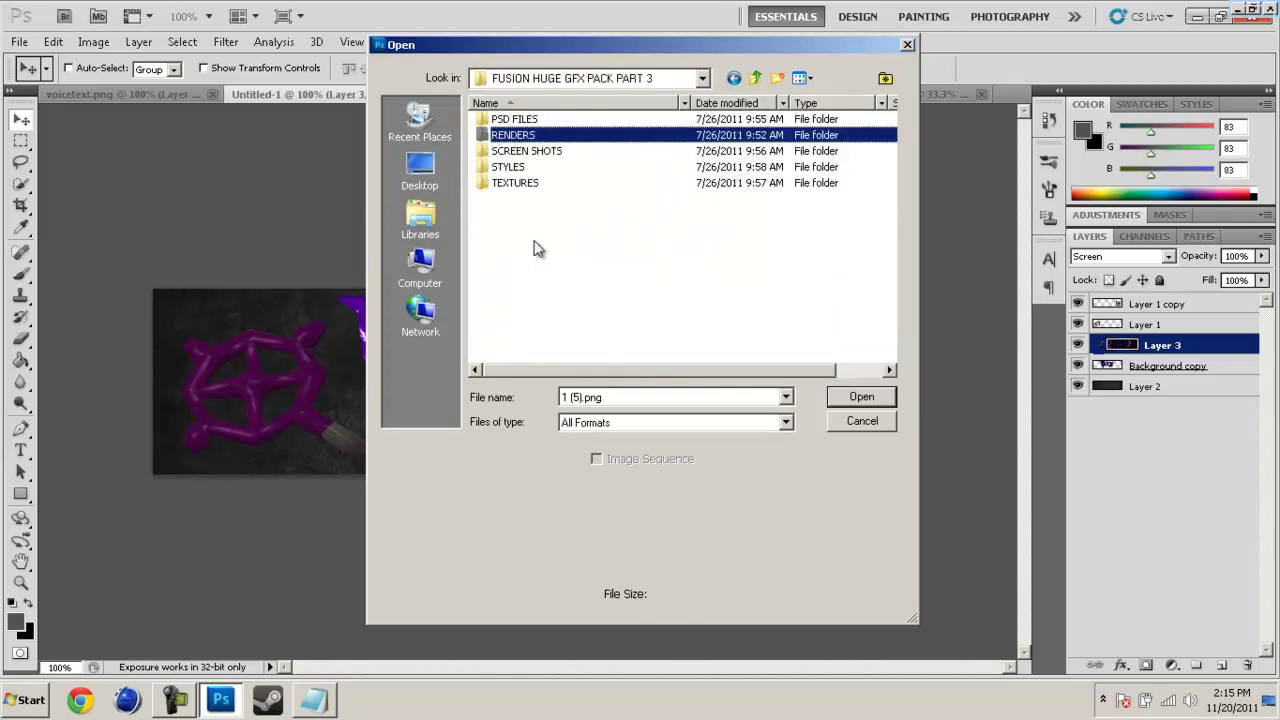
Step: Look through the RENDERS and SCREEN SHOTS folders of the graphics pack for a usable image
{"action": "key", "text": "Return"}
{"action": "key", "text": "Down"}
{"action": "key", "text": "Down"}
{"action": "key", "text": "Return"}
{"action": "key", "text": "BackSpace"}
{"action": "key", "text": "BackSpace"}
{"action": "key", "text": "Down"}
{"action": "key", "text": "Return"}
{"action": "key", "text": "BackSpace"}
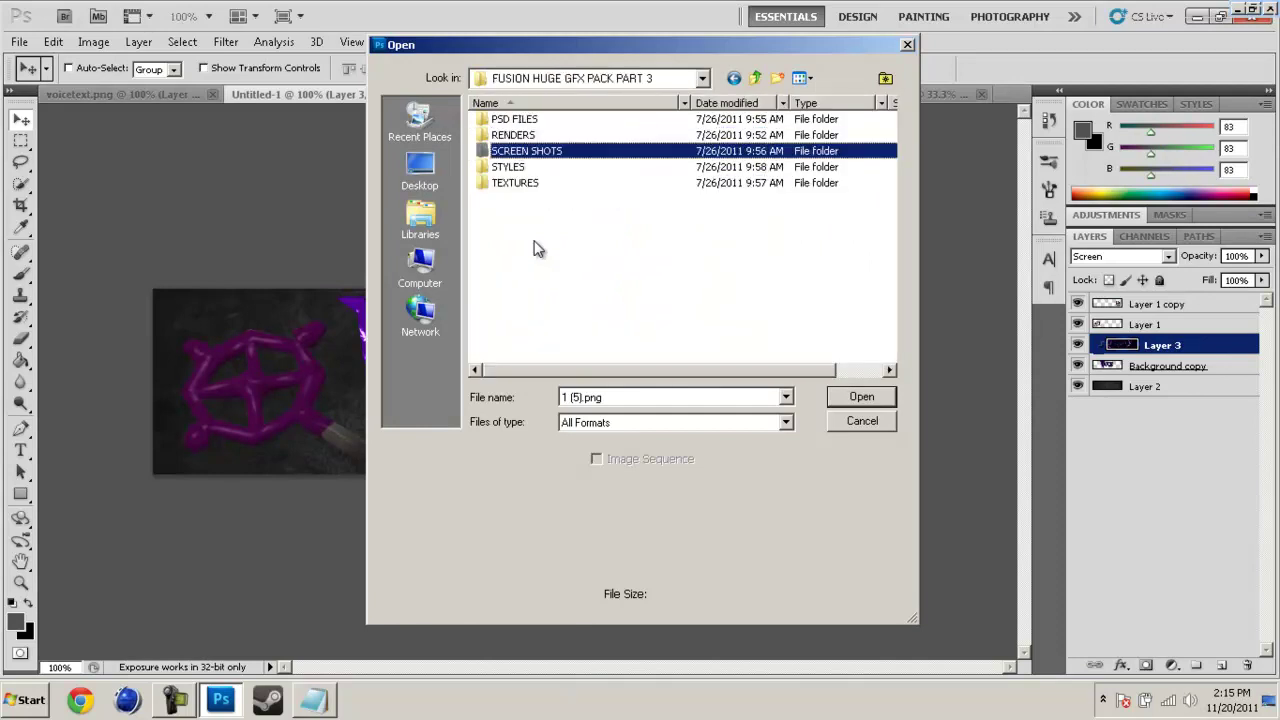
Step: Open the purple flare image Acrez4.jpg from the Optical Flares folder inside SCREEN SHOTS
{"action": "key", "text": "Return"}
{"action": "key", "text": "Return"}
{"action": "key", "text": "Return"}
{"action": "key", "text": "Down"}
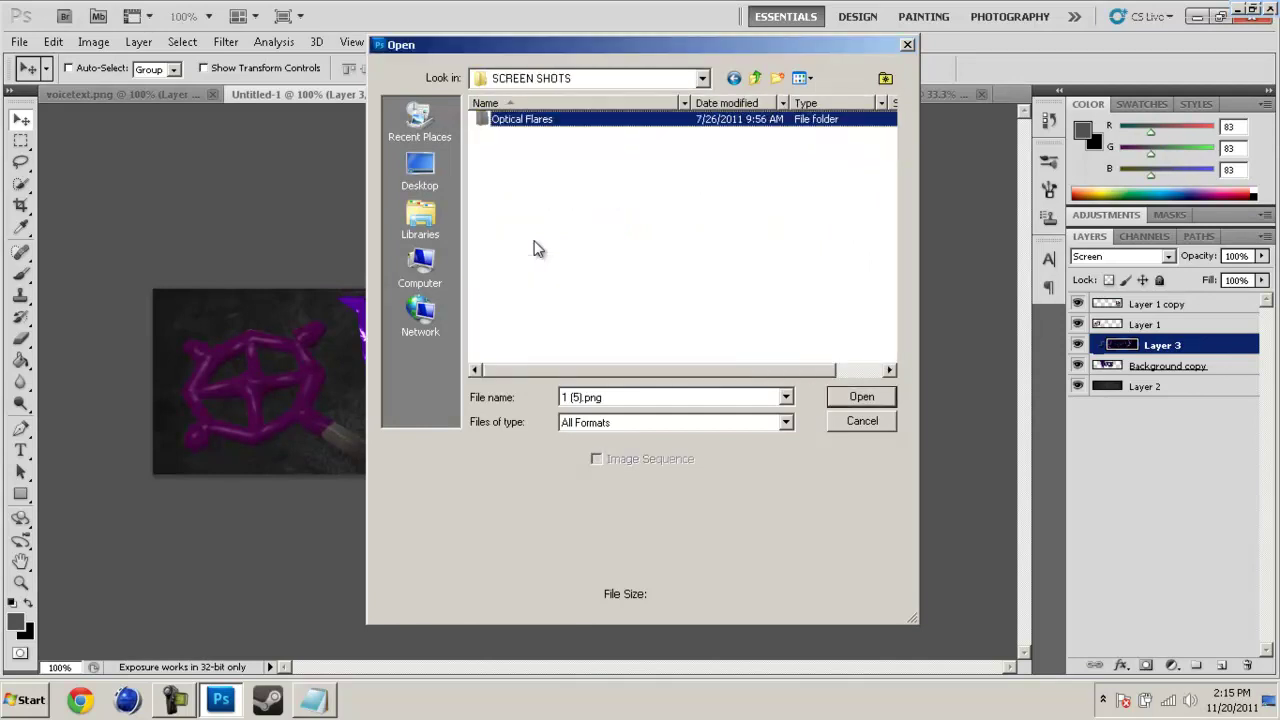
{"action": "key", "text": "Return"}
{"action": "left_click", "coordinate": [682, 192]}
{"action": "key", "text": "Down"}
{"action": "key", "text": "Left"}
{"action": "key", "text": "Right"}
{"action": "key", "text": "Down"}
{"action": "key", "text": "Up"}
{"action": "key", "text": "Return"}
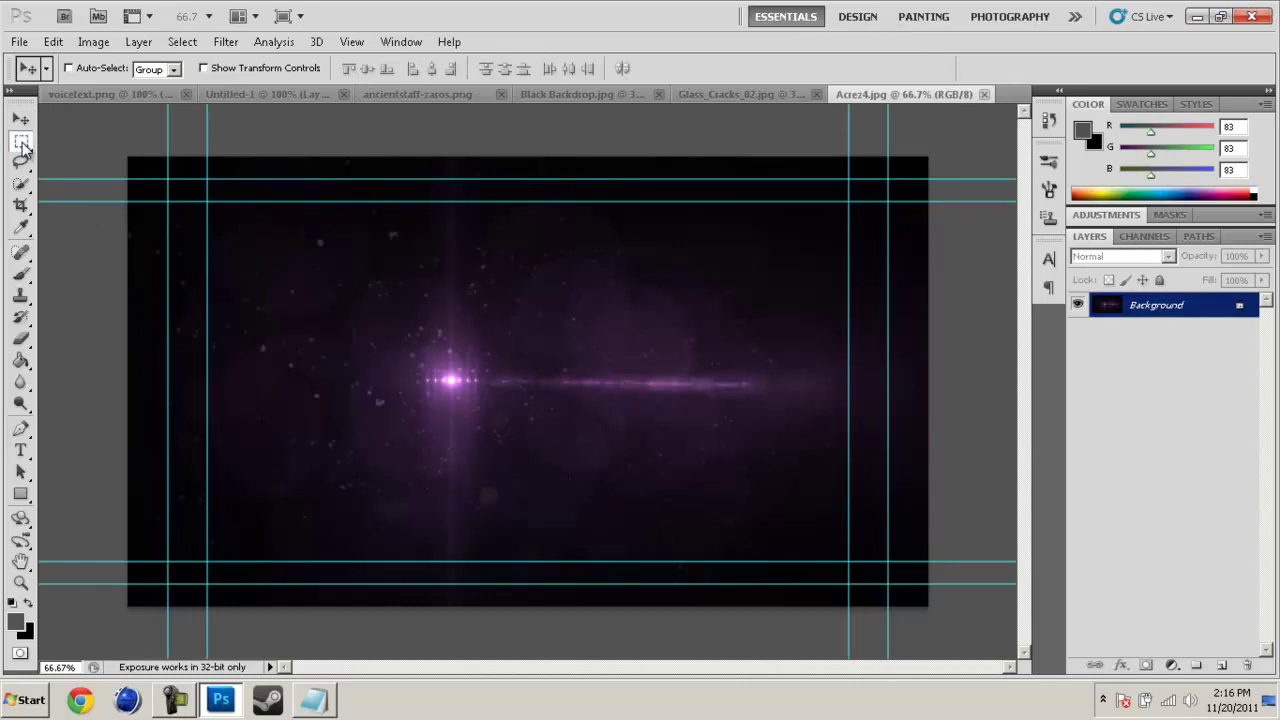
Step: Select the entire purple flare image with the Rectangular Marquee tool active and copy it
{"action": "left_click", "coordinate": [21, 141]}
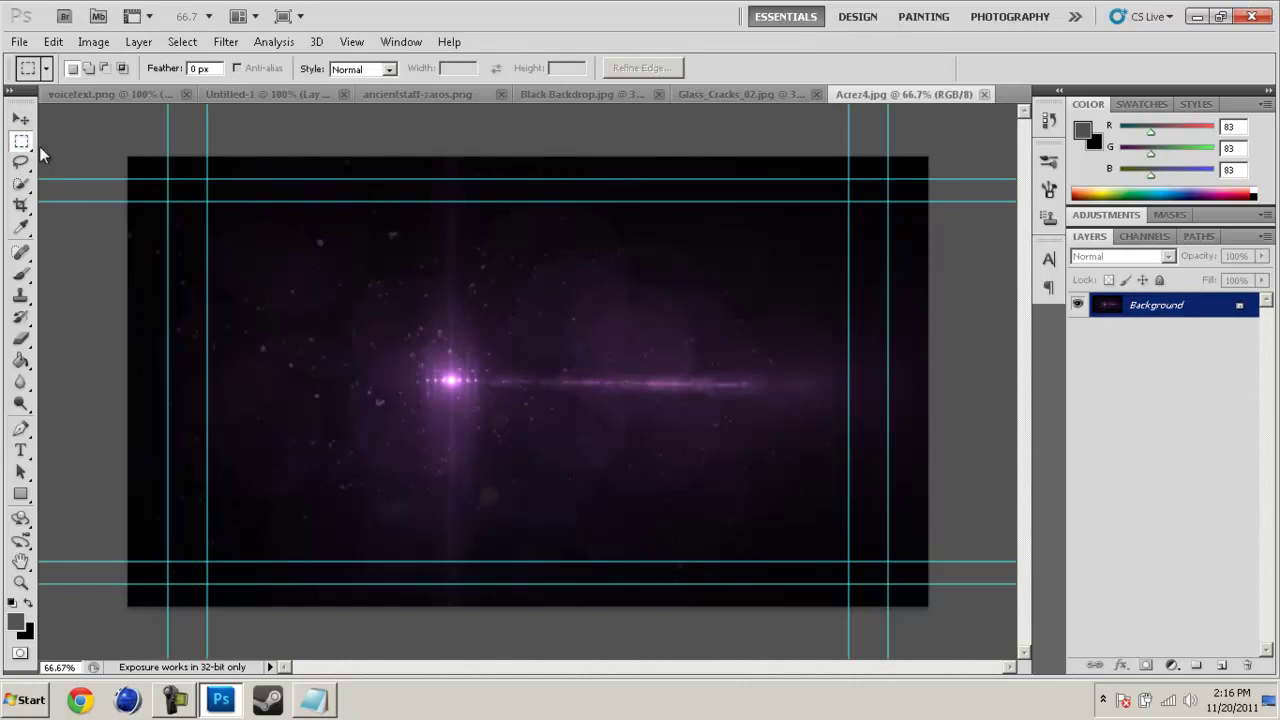
{"action": "key", "text": "ctrl+a"}
{"action": "left_click", "coordinate": [129, 95]}
{"action": "key", "text": "ctrl+v"}
{"action": "key", "text": "ctrl+z"}
Step: Paste the purple flare into the banner above the cracks layer and scale it down over the middle of the banner
{"action": "left_click", "coordinate": [326, 101]}
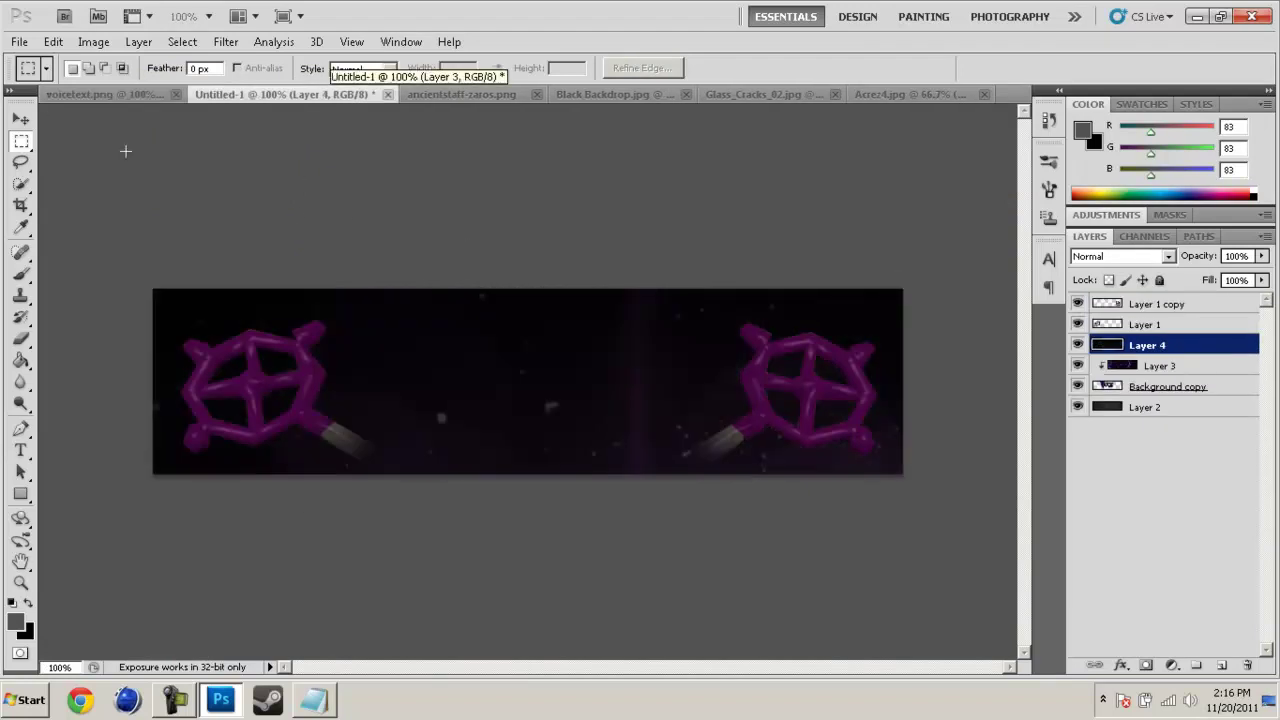
{"action": "left_click", "coordinate": [21, 118]}
{"action": "left_click_drag", "start_coordinate": [364, 257], "coordinate": [620, 453]}
{"action": "key", "text": "ctrl+t"}
{"action": "left_click_drag", "start_coordinate": [372, 358], "coordinate": [537, 449]}
{"action": "left_click_drag", "start_coordinate": [631, 491], "coordinate": [340, 286]}
{"action": "key", "text": "Return"}
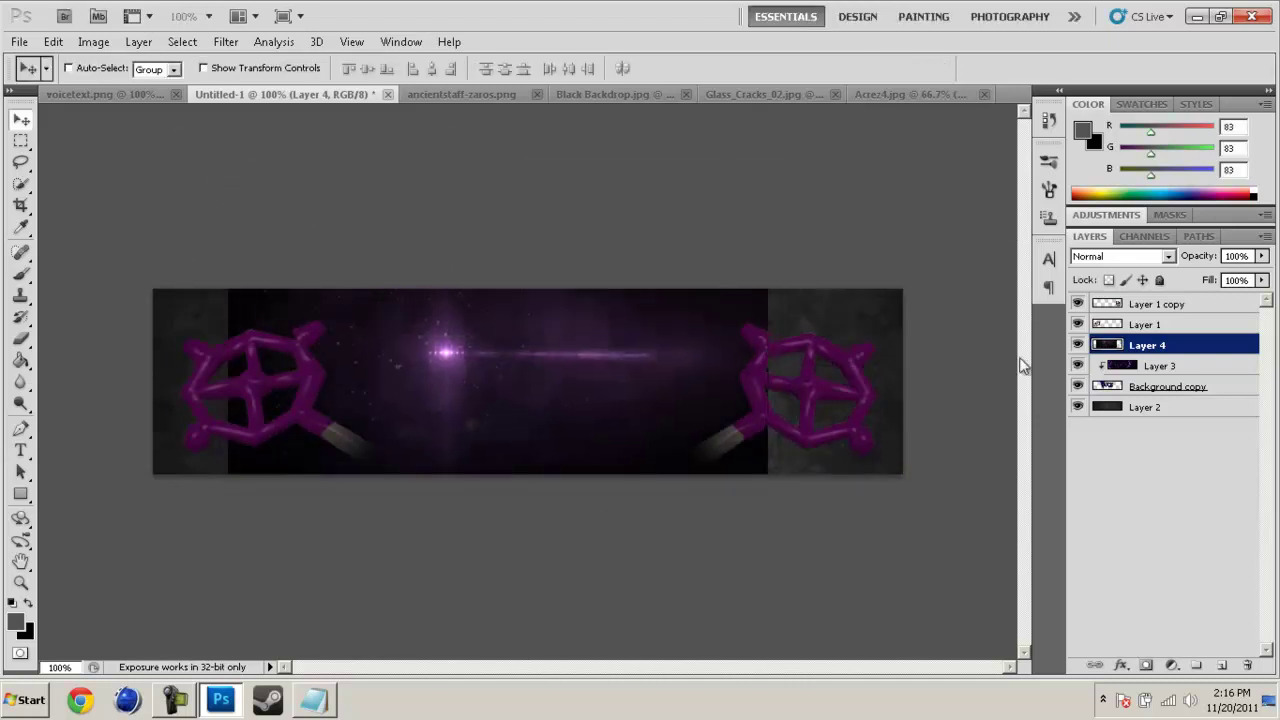
Step: Set the flare layer's blend mode to Lighten and move its bright spot to the upper edge beside the V
{"action": "left_click", "coordinate": [1120, 256]}
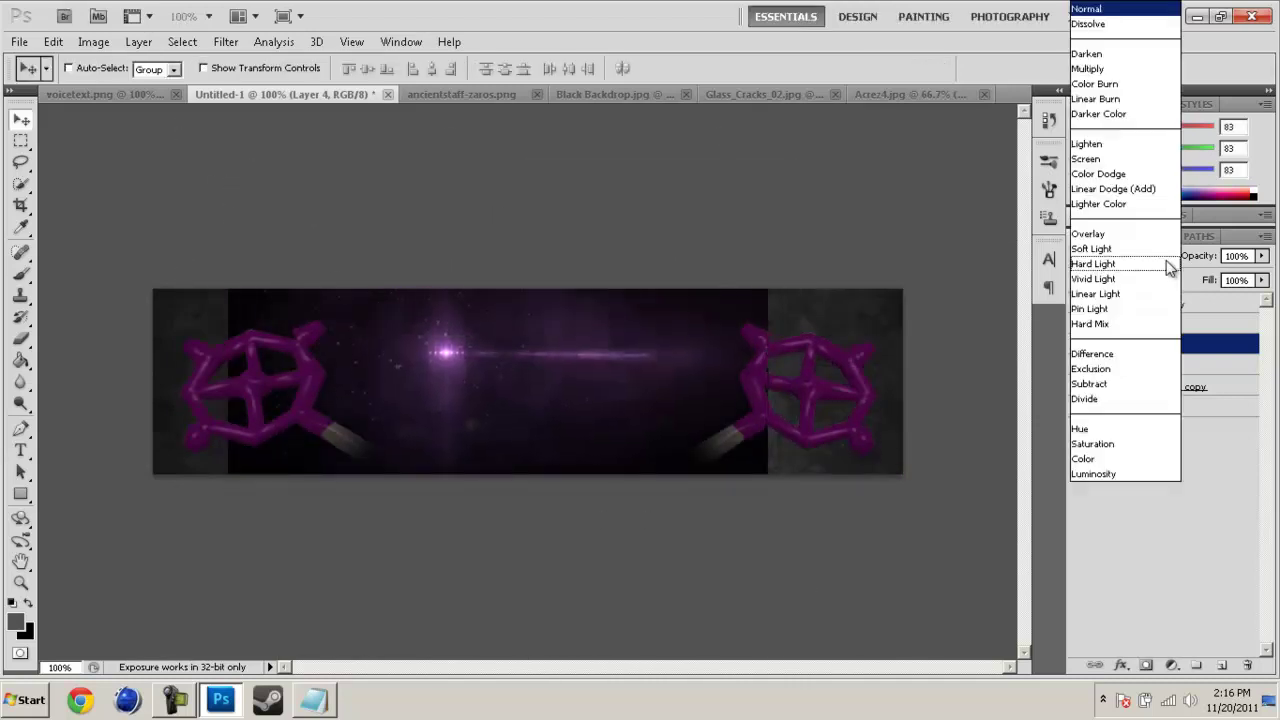
{"action": "left_click", "coordinate": [1090, 143]}
{"action": "left_click_drag", "start_coordinate": [594, 402], "coordinate": [491, 347]}
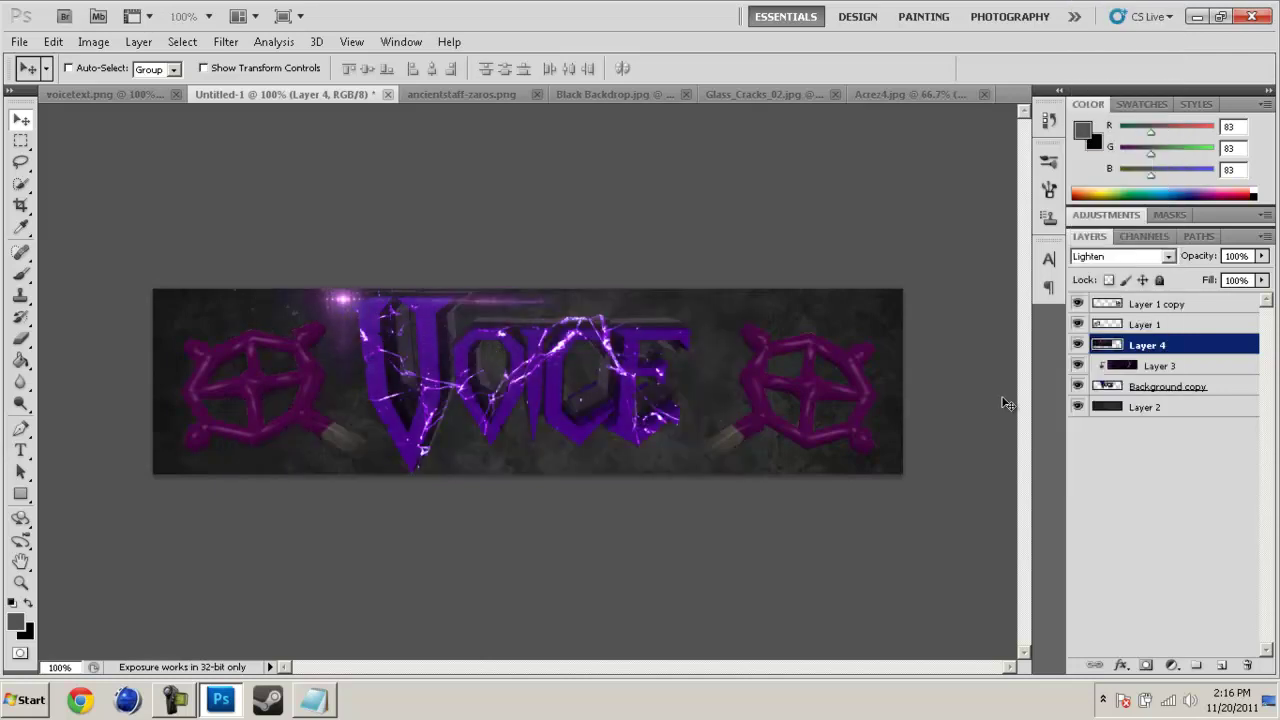
Step: Compare blend modes on the flare layer, set it to Screen, and nudge the flare slightly up and left
{"action": "left_click", "coordinate": [1168, 257]}
{"action": "left_click", "coordinate": [1140, 160]}
{"action": "key", "text": "Up"}
{"action": "key", "text": "Down"}
{"action": "key", "text": "Up"}
{"action": "key", "text": "Up"}
{"action": "key", "text": "Down"}
{"action": "key", "text": "Down"}
{"action": "key", "text": "Down"}
{"action": "key", "text": "Down"}
{"action": "key", "text": "Down"}
{"action": "key", "text": "Down"}
{"action": "key", "text": "Up"}
{"action": "key", "text": "Up"}
{"action": "key", "text": "Up"}
{"action": "key", "text": "Down"}
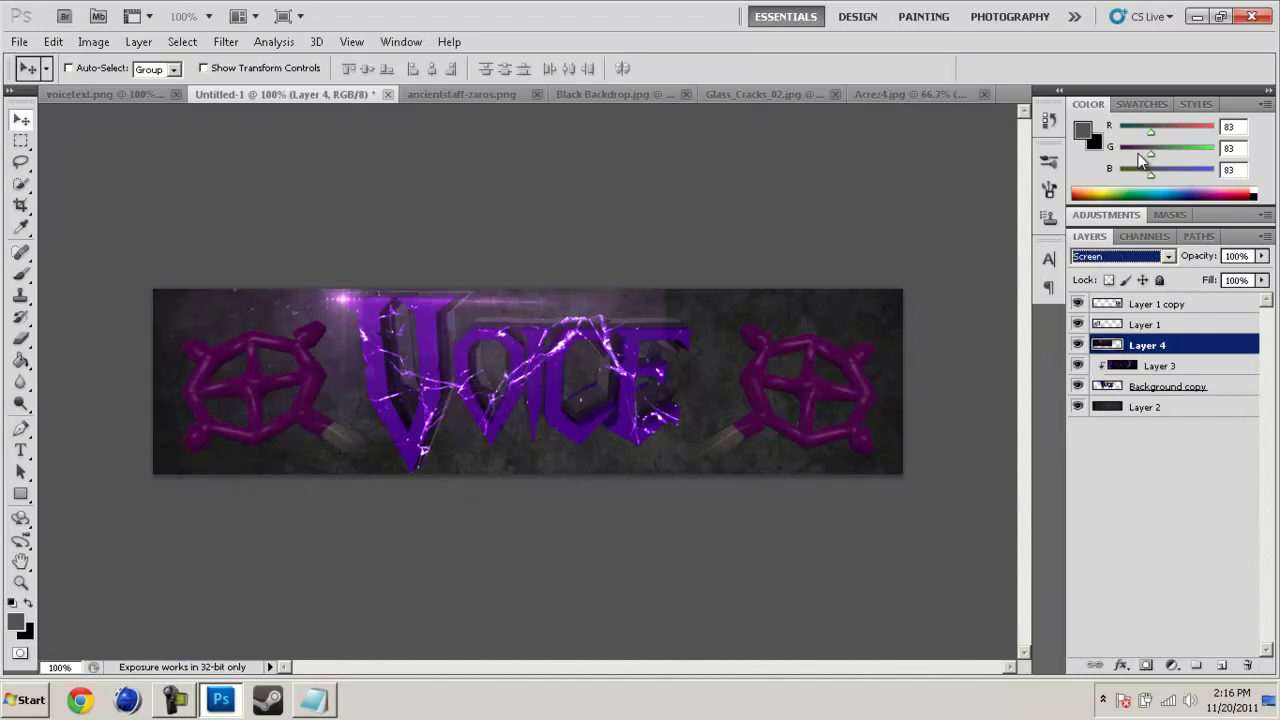
{"action": "key", "text": "Up"}
{"action": "key", "text": "Up"}
{"action": "key", "text": "Up"}
{"action": "key", "text": "Up"}
{"action": "key", "text": "Down"}
{"action": "key", "text": "Down"}
{"action": "key", "text": "Down"}
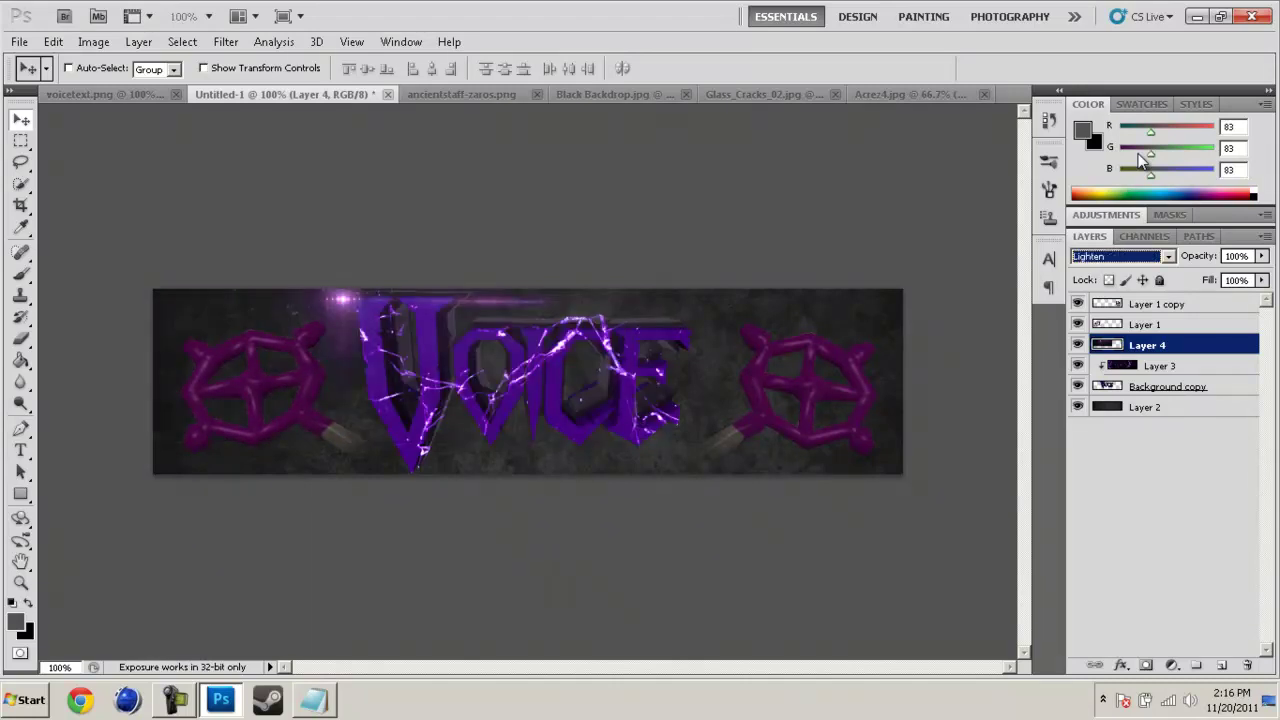
{"action": "key", "text": "Up"}
{"action": "left_click_drag", "start_coordinate": [412, 341], "coordinate": [406, 338]}
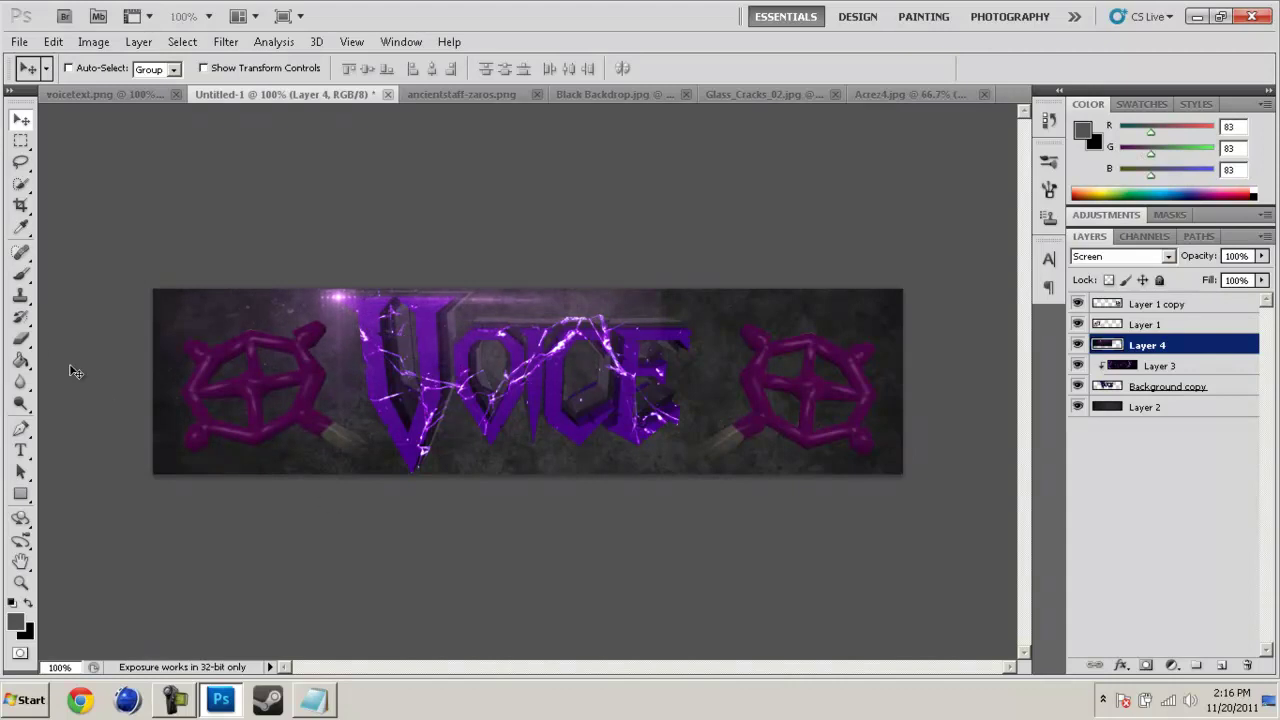
{"action": "left_click", "coordinate": [20, 338]}
{"action": "left_click", "coordinate": [90, 338]}
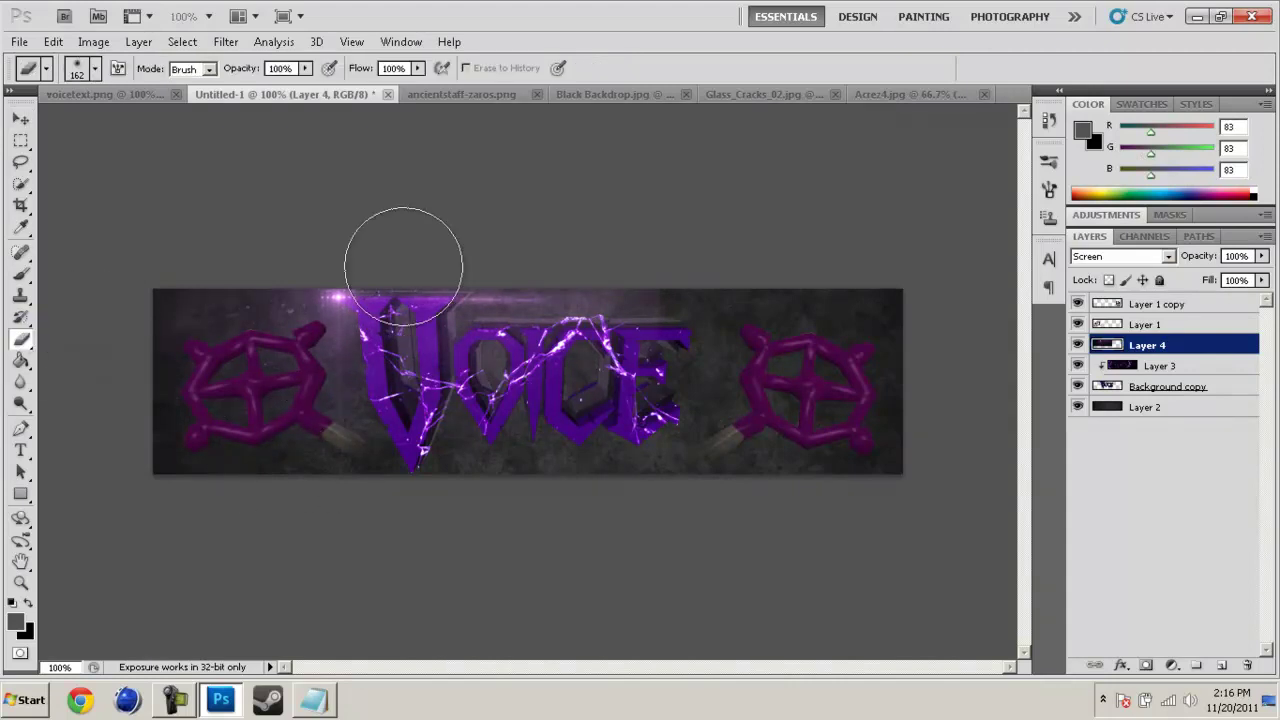
{"action": "left_click", "coordinate": [96, 69]}
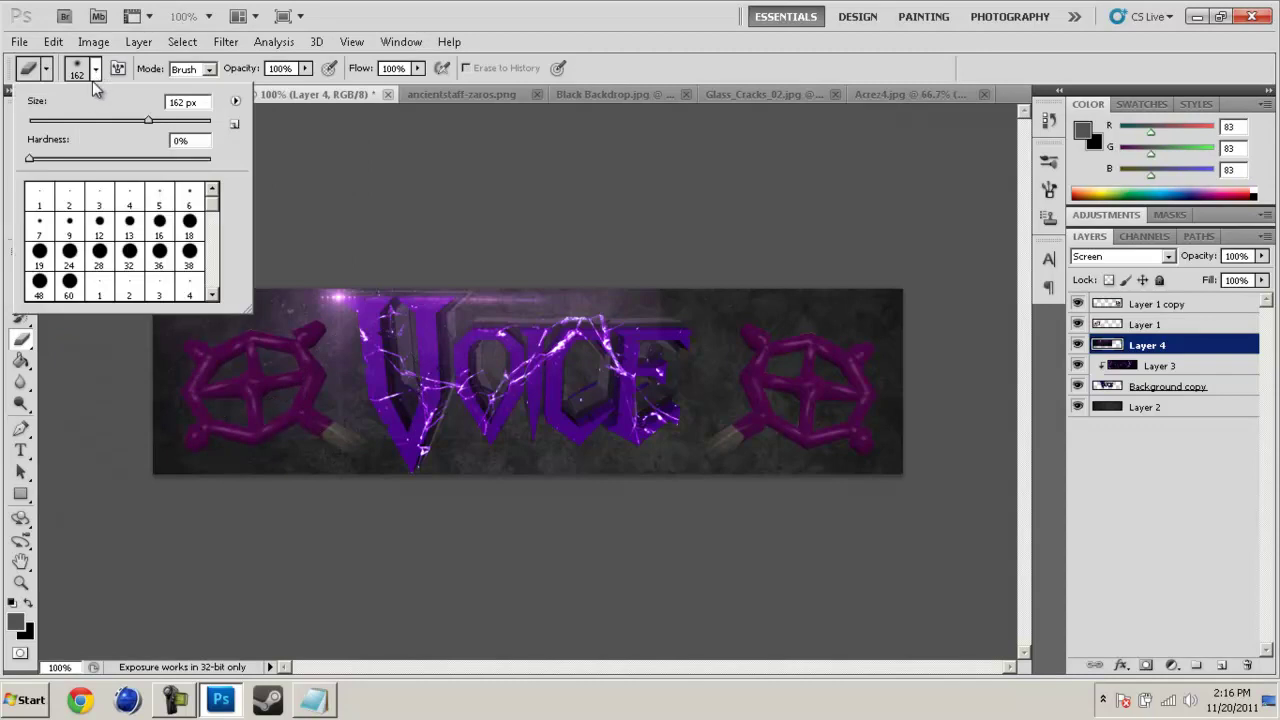
{"action": "key", "text": "Return"}
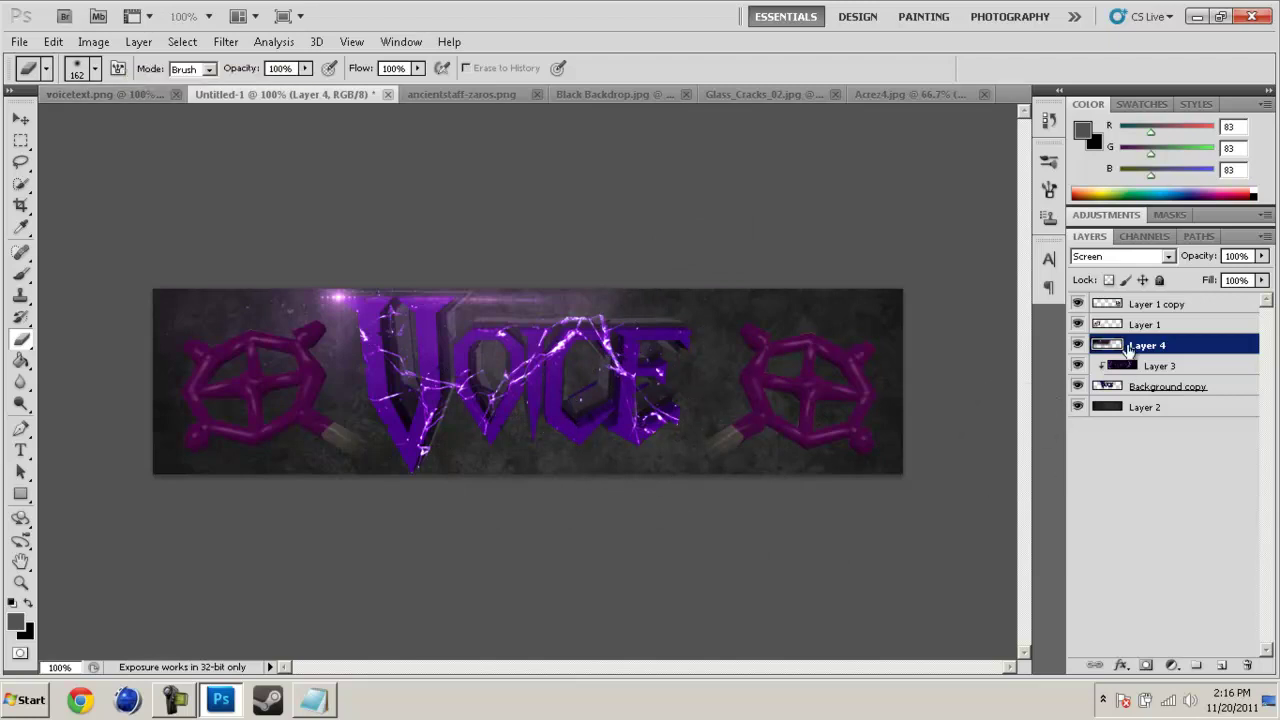
Step: Duplicate the purple flare layer and rotate the copy by about 180 degrees
{"action": "right_click", "coordinate": [1128, 348]}
{"action": "left_click", "coordinate": [1068, 369]}
{"action": "key", "text": "Return"}
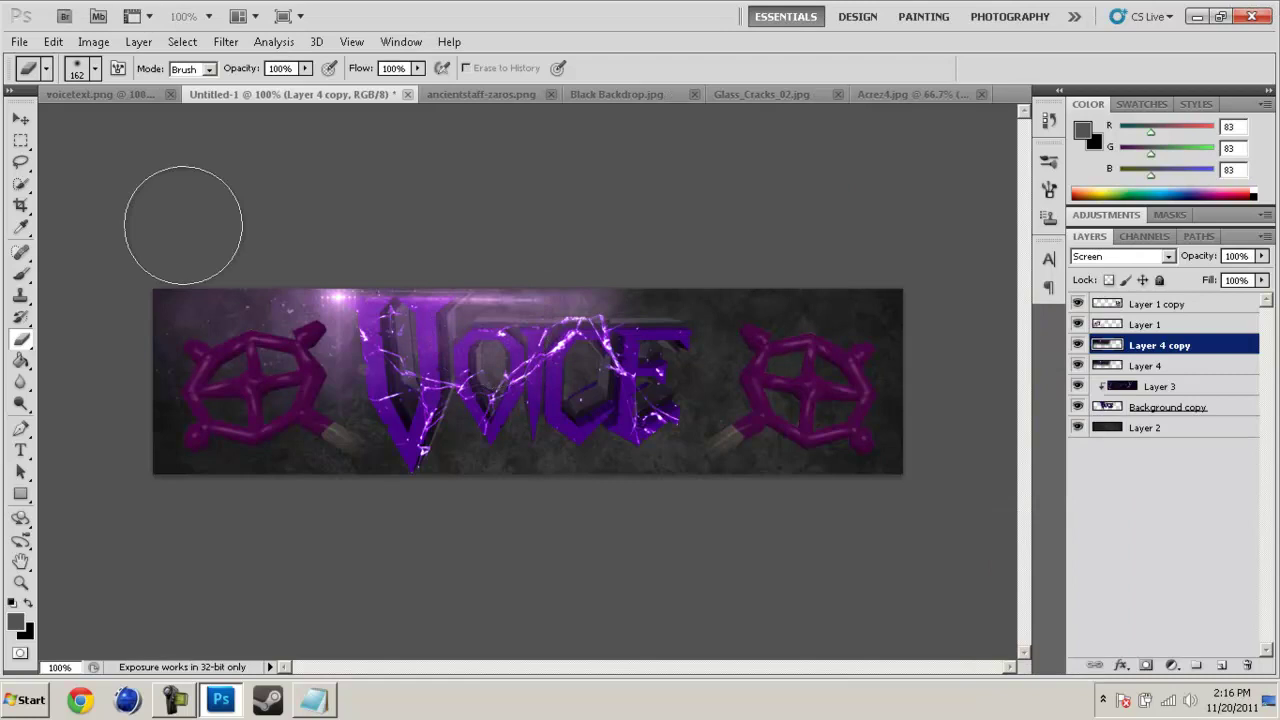
{"action": "key", "text": "ctrl+t"}
{"action": "left_click_drag", "start_coordinate": [352, 153], "coordinate": [421, 433]}
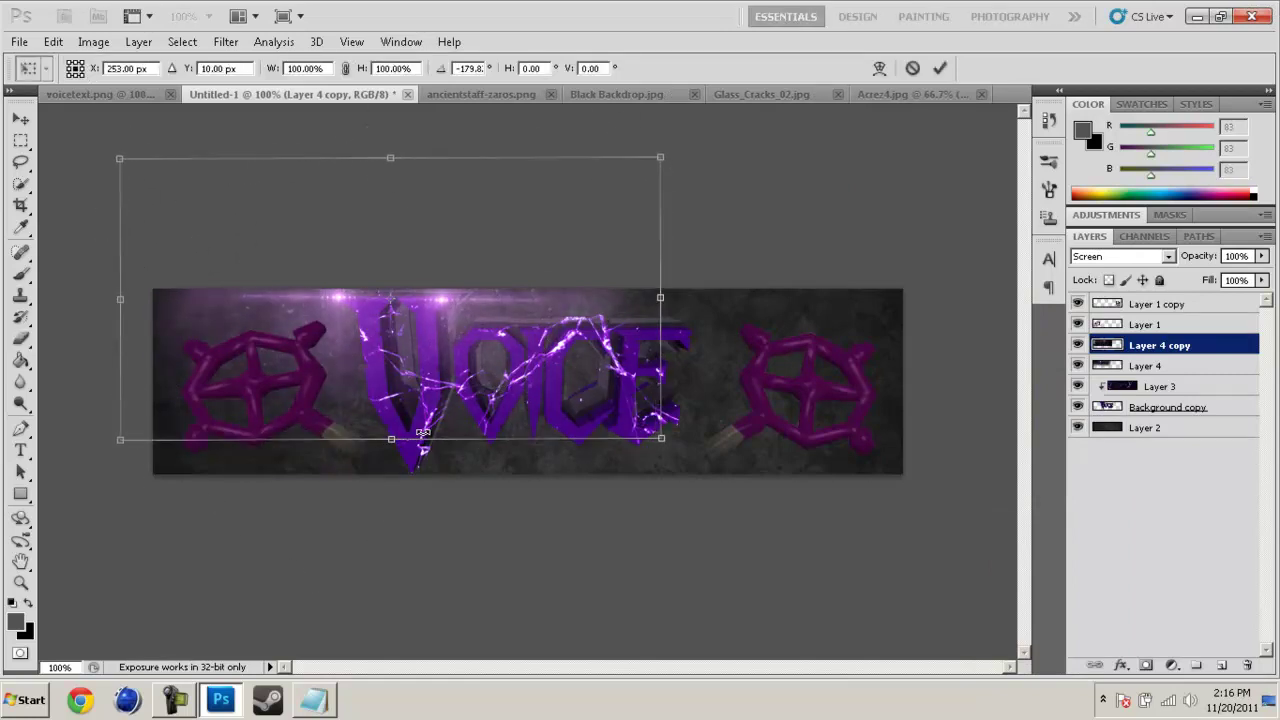
{"action": "key", "text": "Return"}
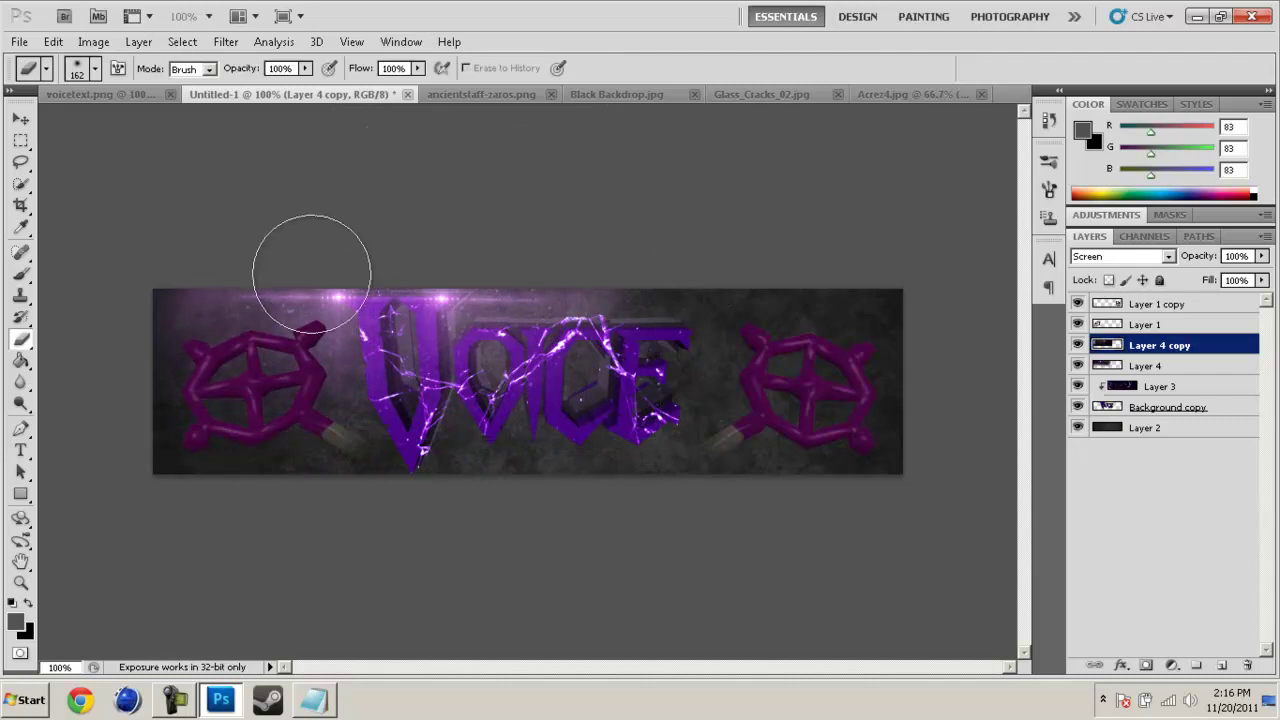
Step: Move the rotated flare copy so its bright spot sits at the lower right of the letter E
{"action": "left_click", "coordinate": [21, 122]}
{"action": "mouse_move", "coordinate": [306, 274]}
{"action": "left_mouse_down"}
{"action": "mouse_move", "coordinate": [465, 346]}
{"action": "mouse_move", "coordinate": [537, 406]}
{"action": "mouse_move", "coordinate": [528, 421]}
{"action": "mouse_move", "coordinate": [541, 405]}
{"action": "mouse_move", "coordinate": [537, 425]}
{"action": "mouse_move", "coordinate": [508, 417]}
{"action": "mouse_move", "coordinate": [540, 402]}
{"action": "left_mouse_up"}
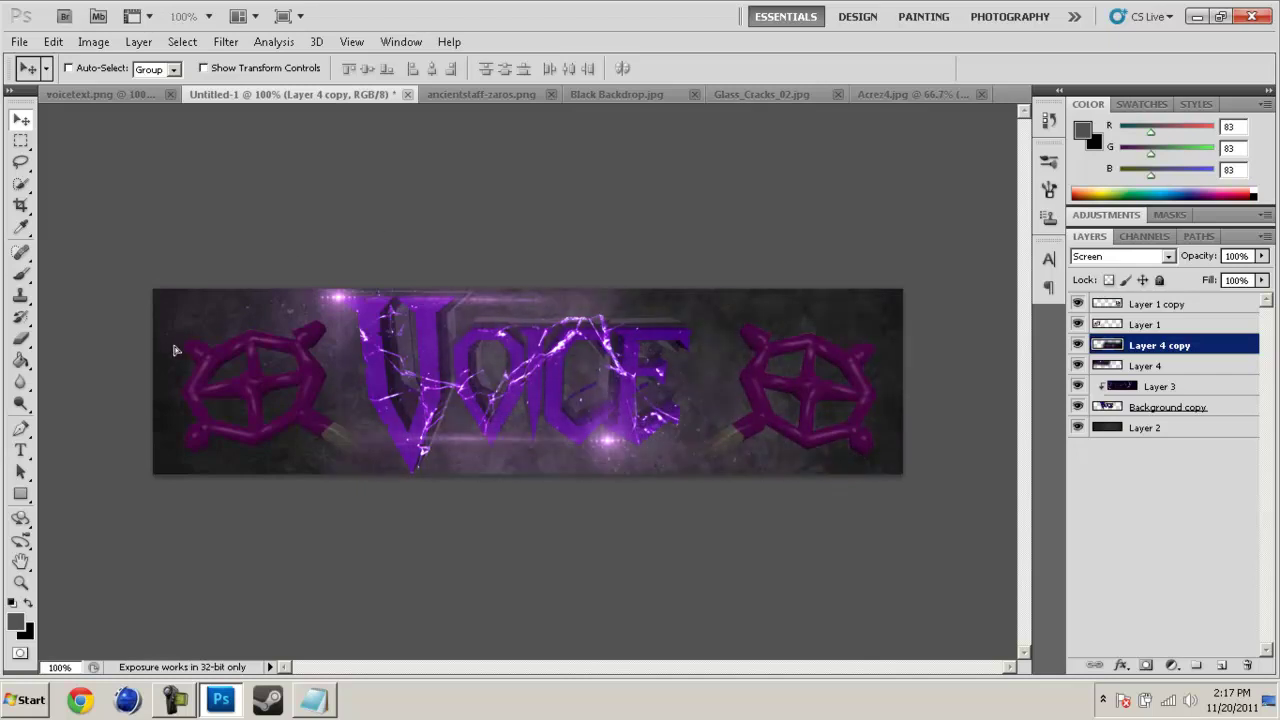
{"action": "left_click_drag", "start_coordinate": [508, 445], "coordinate": [481, 390]}
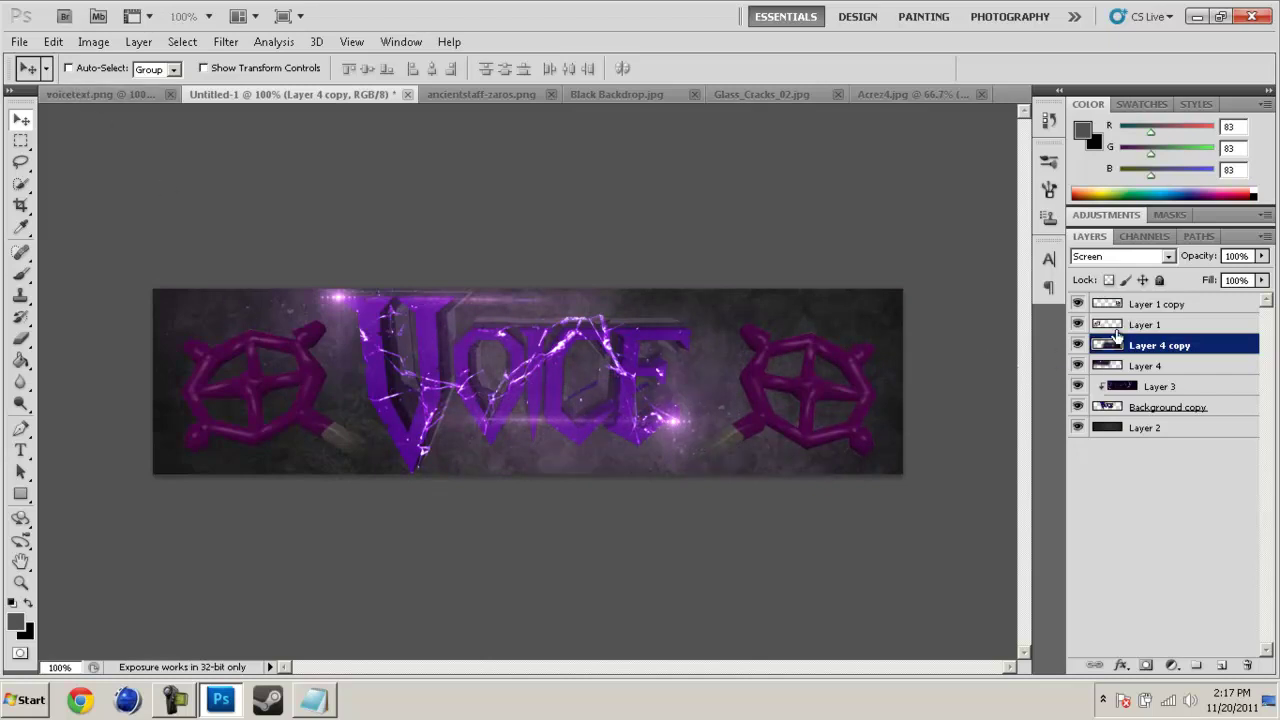
Step: Select the original flare layer, start opening a file, and browse to the Backgrounds - Signatures folder
{"action": "left_click", "coordinate": [1112, 366]}
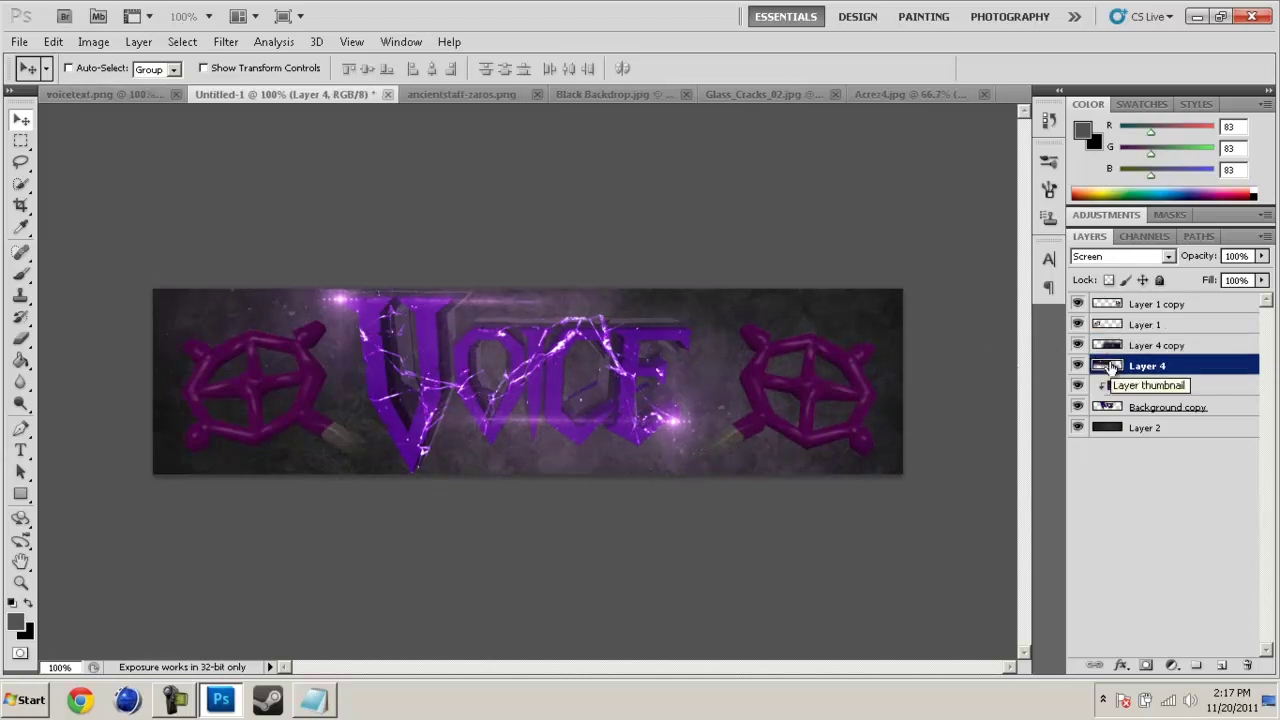
{"action": "left_click", "coordinate": [20, 42]}
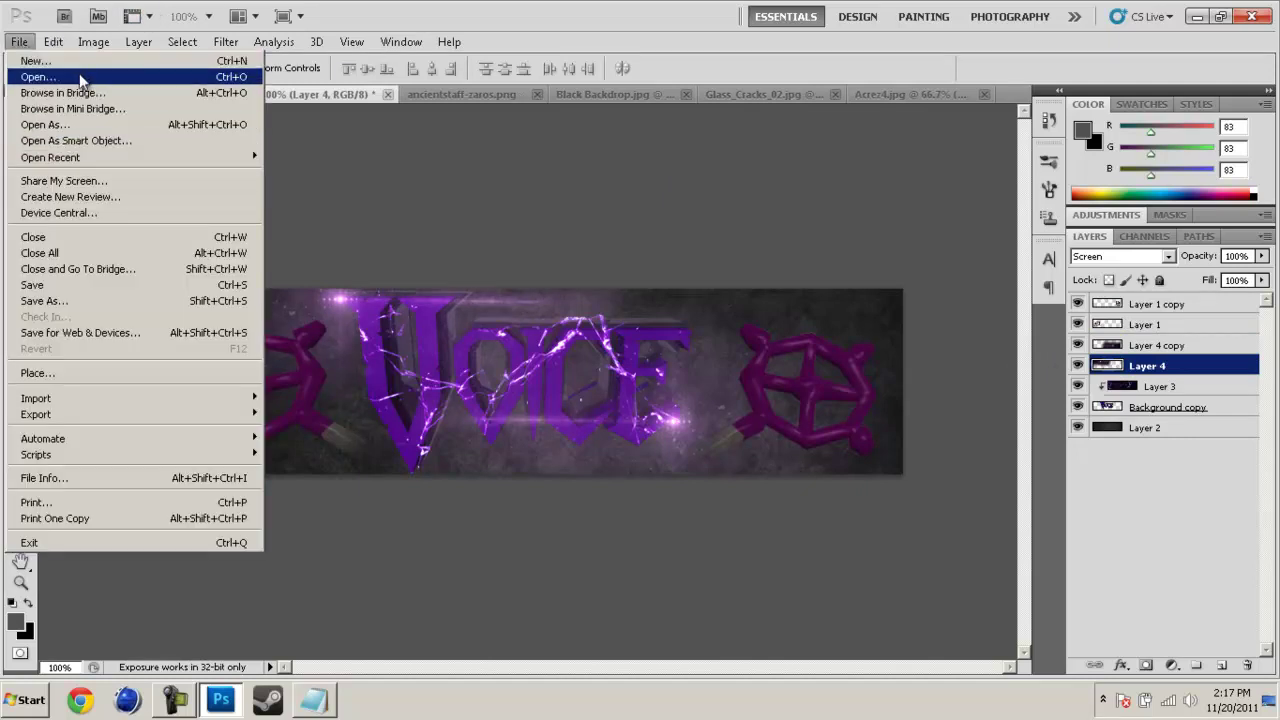
{"action": "left_click", "coordinate": [115, 77]}
{"action": "left_click", "coordinate": [702, 78]}
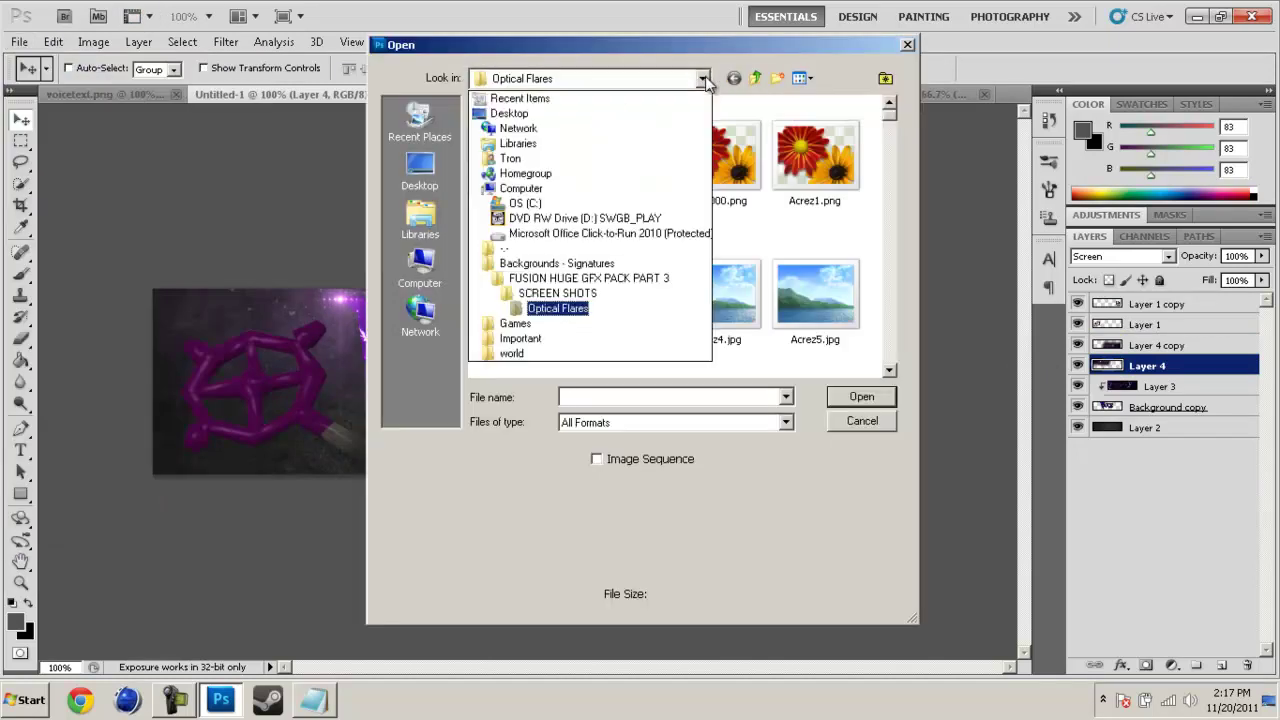
{"action": "left_click", "coordinate": [577, 285]}
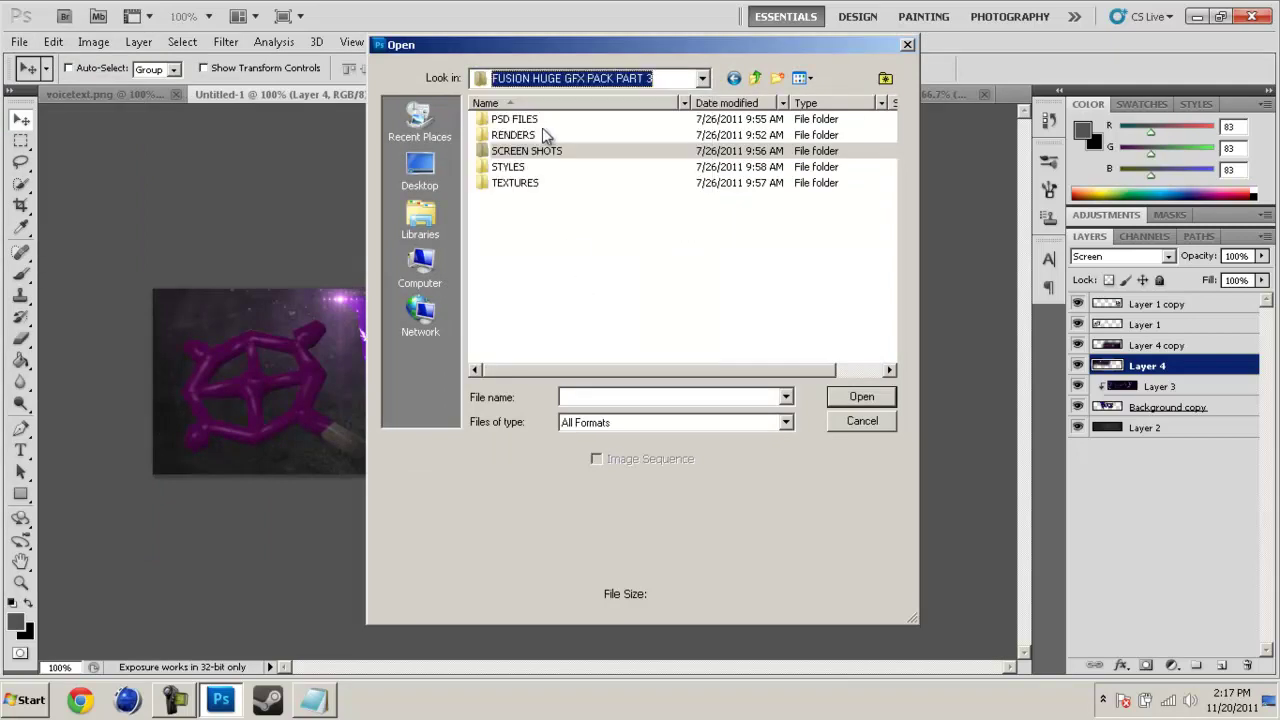
{"action": "left_click", "coordinate": [566, 79]}
{"action": "left_click", "coordinate": [551, 260]}
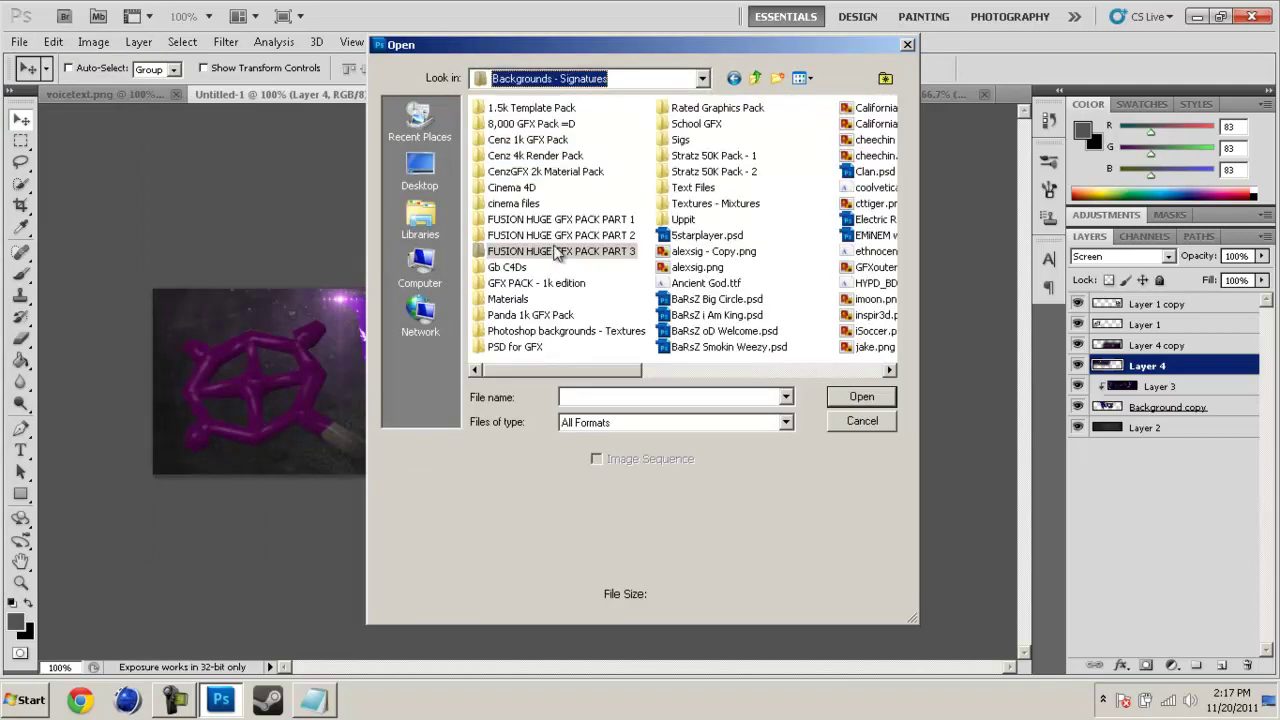
{"action": "left_click", "coordinate": [533, 284]}
{"action": "left_click", "coordinate": [522, 316]}
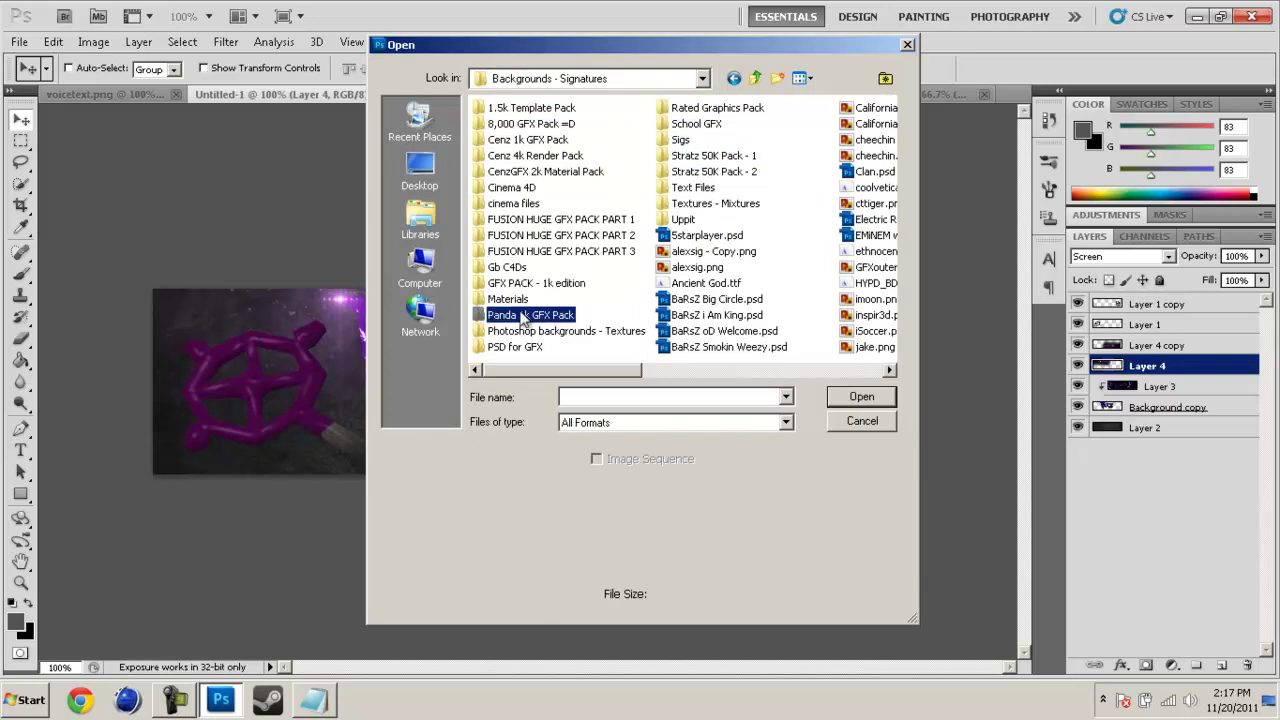
Step: Navigate through the graphics pack folders to the Screenshots folder containing the fire, flare and smoke images
{"action": "key", "text": "Down"}
{"action": "left_click", "coordinate": [522, 316]}
{"action": "key", "text": "s"}
{"action": "key", "text": "s"}
{"action": "key", "text": "s"}
{"action": "key", "text": "s"}
{"action": "key", "text": "Up"}
{"action": "key", "text": "Return"}
{"action": "key", "text": "f"}
{"action": "key", "text": "BackSpace"}
{"action": "key", "text": "Down"}
{"action": "key", "text": "Return"}
{"action": "key", "text": "Down"}
{"action": "key", "text": "Down"}
{"action": "key", "text": "Down"}
{"action": "key", "text": "Return"}
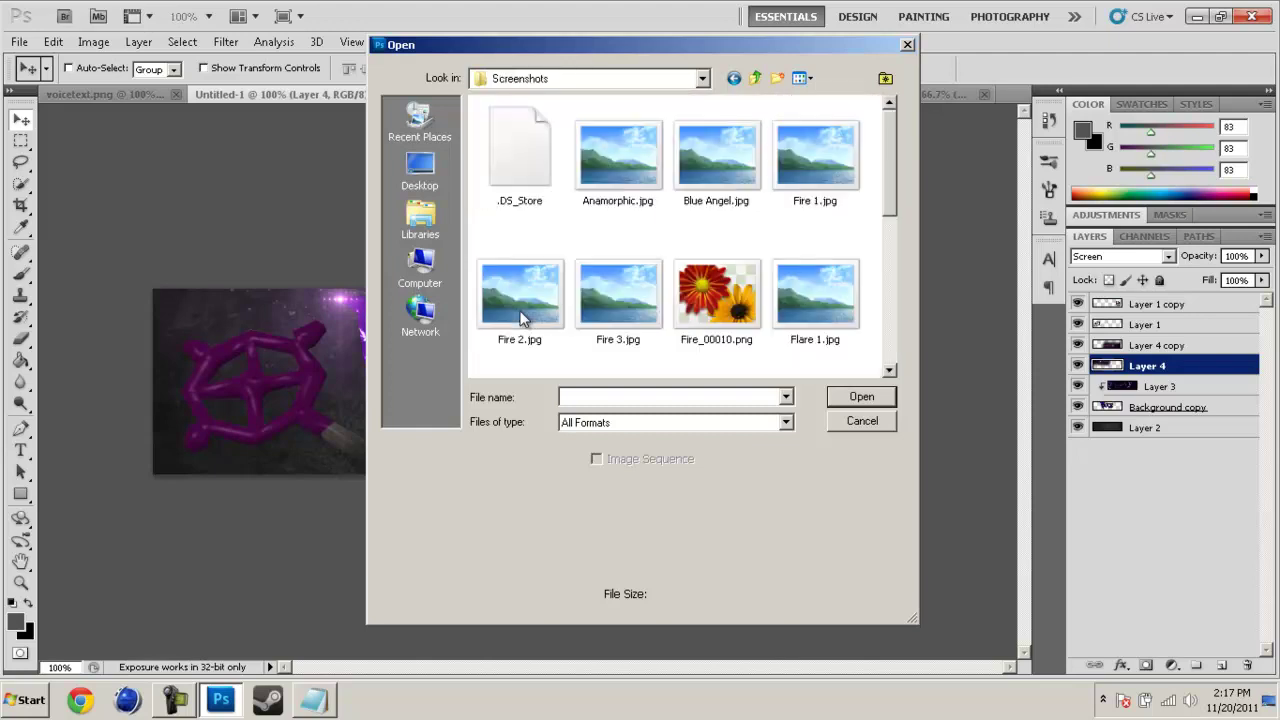
Step: Look through the Screenshots images and open Smoke 2.jpg
{"action": "key", "text": "Down"}
{"action": "key", "text": "Right"}
{"action": "key", "text": "Right"}
{"action": "key", "text": "Right"}
{"action": "key", "text": "Down"}
{"action": "key", "text": "Left"}
{"action": "key", "text": "Left"}
{"action": "key", "text": "Left"}
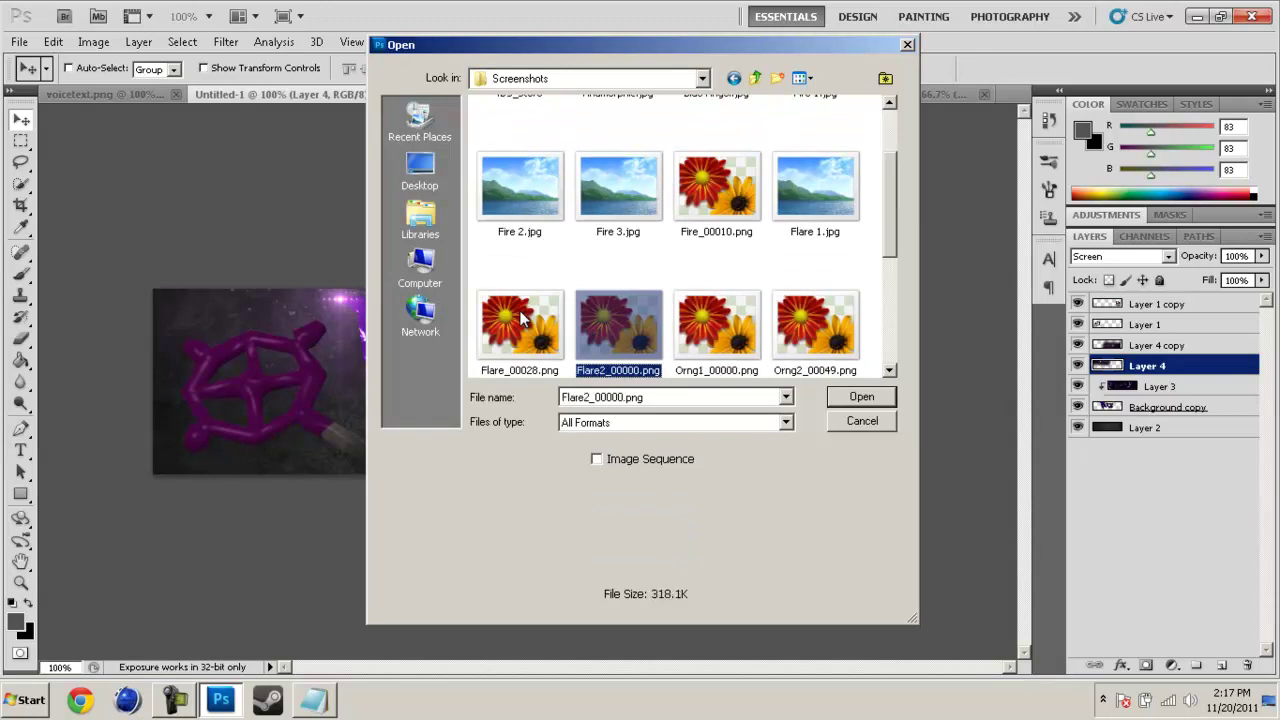
{"action": "key", "text": "Down"}
{"action": "key", "text": "Right"}
{"action": "key", "text": "Right"}
{"action": "key", "text": "Left"}
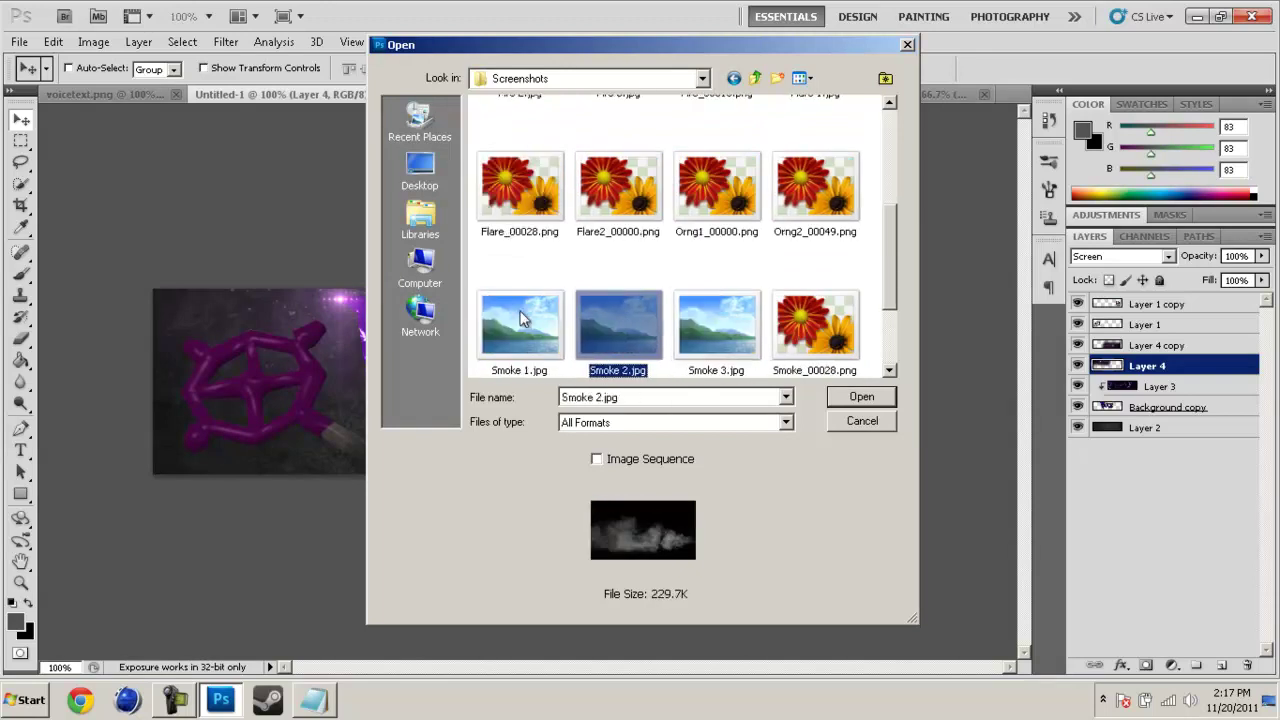
{"action": "key", "text": "Return"}
Step: Copy the entire smoke image with the Rectangular Marquee tool and paste it into the banner above the original flare layer
{"action": "left_click", "coordinate": [20, 140]}
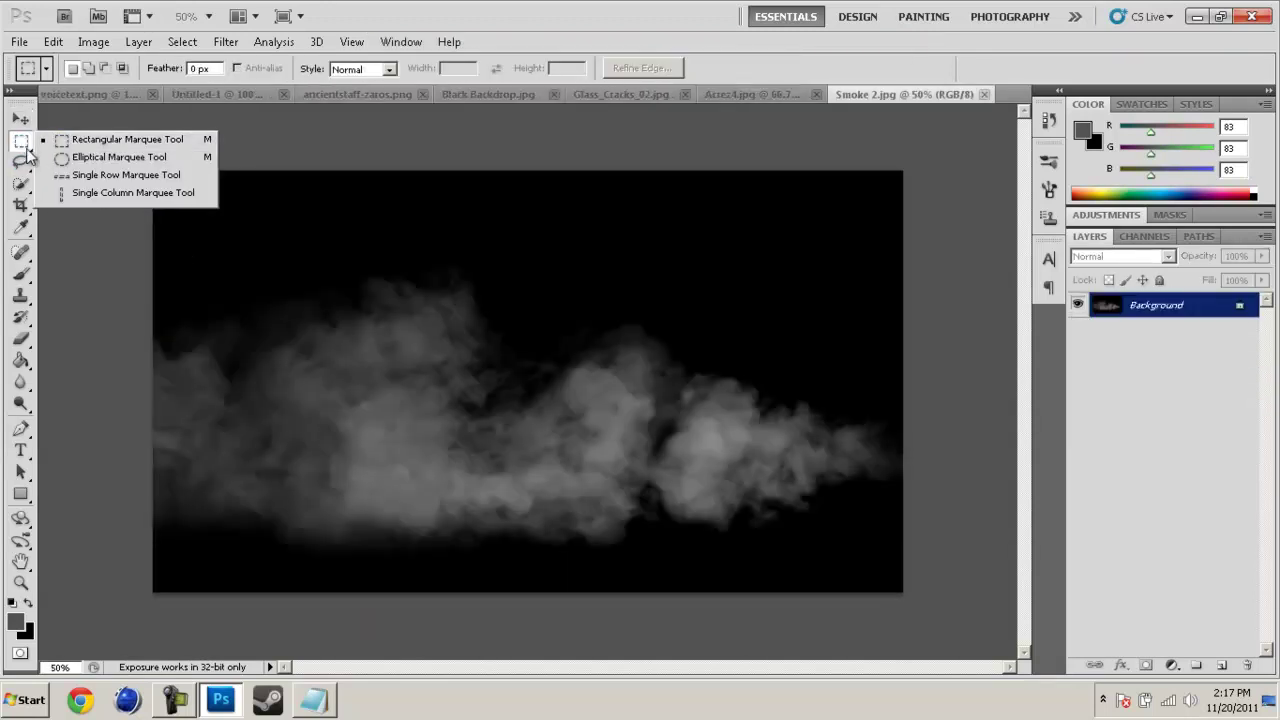
{"action": "left_click", "coordinate": [53, 143]}
{"action": "left_click_drag", "start_coordinate": [140, 155], "coordinate": [1000, 636]}
{"action": "left_click", "coordinate": [269, 96]}
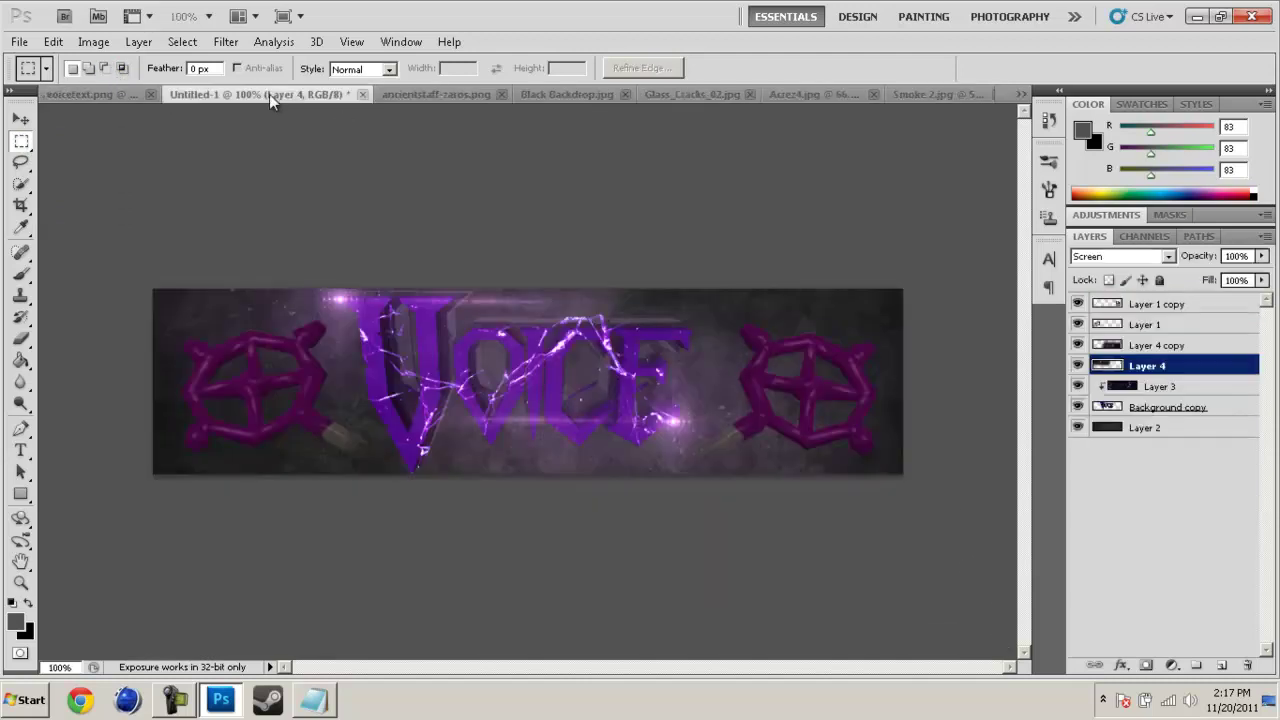
{"action": "key", "text": "ctrl+v"}
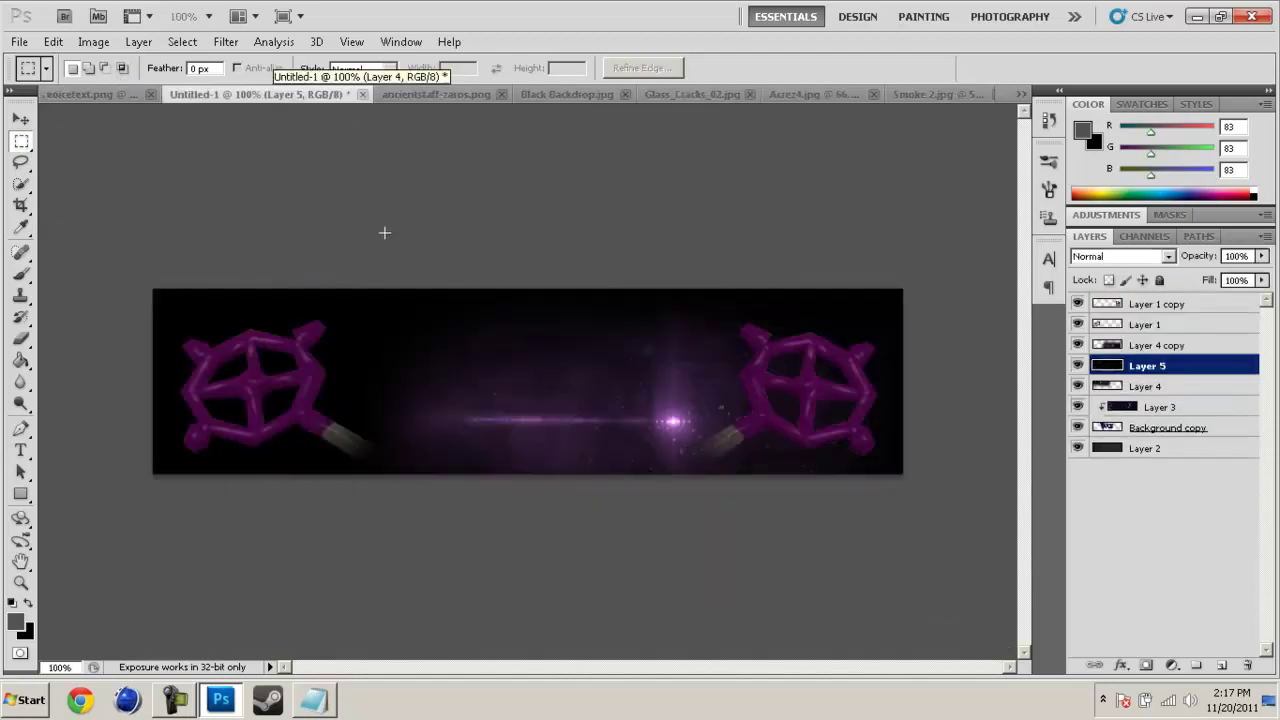
Step: Position the smoke over the banner, set its blend mode to Soft Light, and shift it slightly upward
{"action": "left_click", "coordinate": [21, 119]}
{"action": "left_click_drag", "start_coordinate": [410, 390], "coordinate": [304, 93]}
{"action": "left_click_drag", "start_coordinate": [884, 387], "coordinate": [651, 151]}
{"action": "left_click", "coordinate": [1120, 256]}
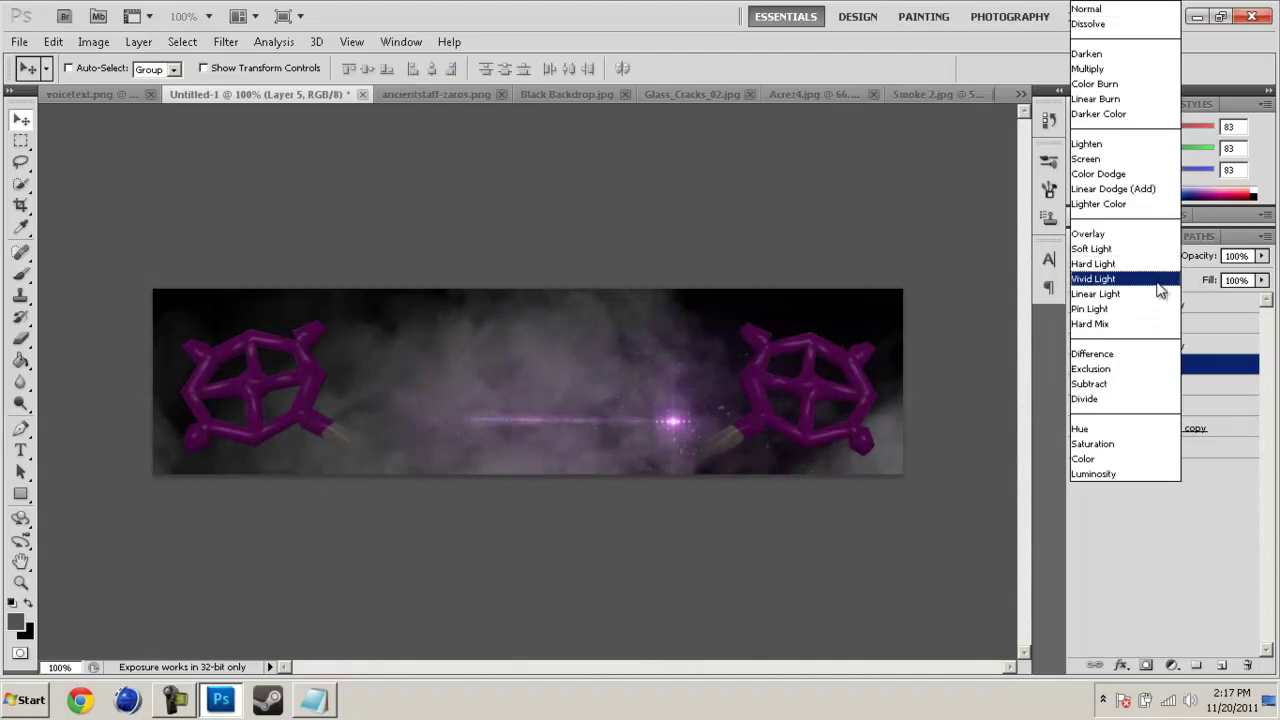
{"action": "left_click", "coordinate": [1103, 246]}
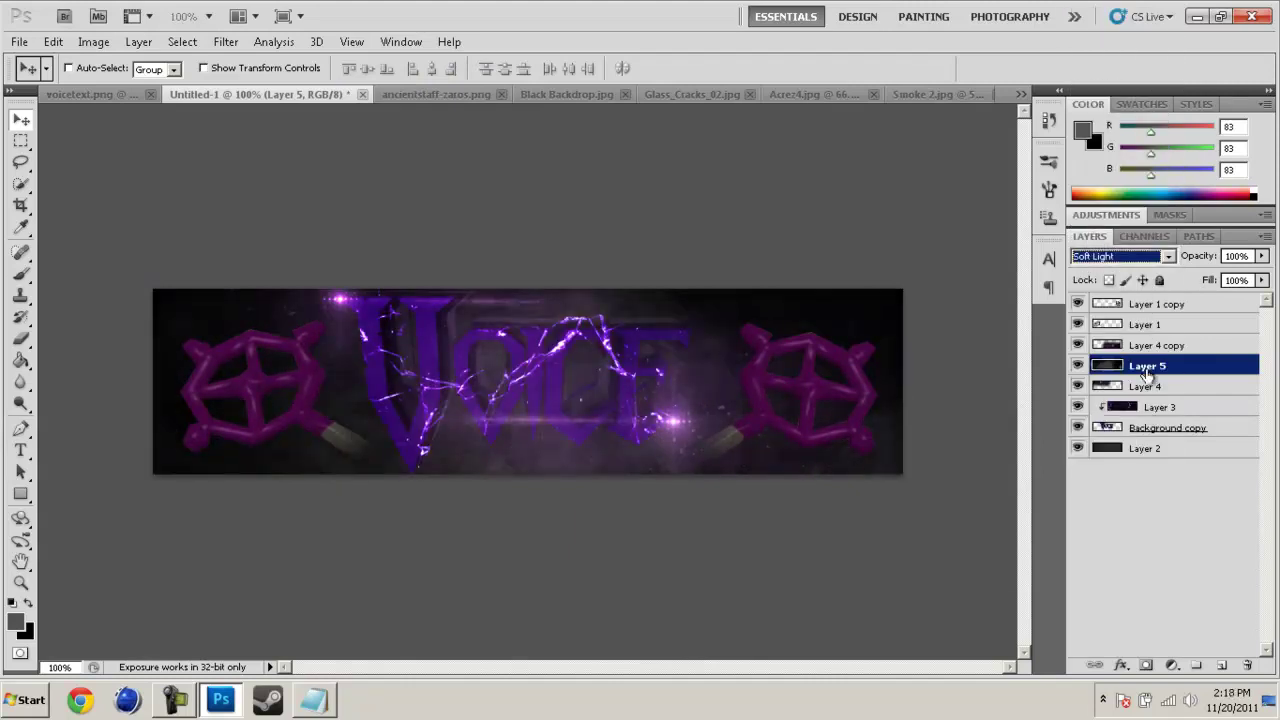
{"action": "left_click_drag", "start_coordinate": [859, 518], "coordinate": [845, 424]}
Step: Compare other blend modes on the smoke layer, including Exclusion, Lighten and Color Dodge, and return it to Soft Light
{"action": "left_click", "coordinate": [1145, 256]}
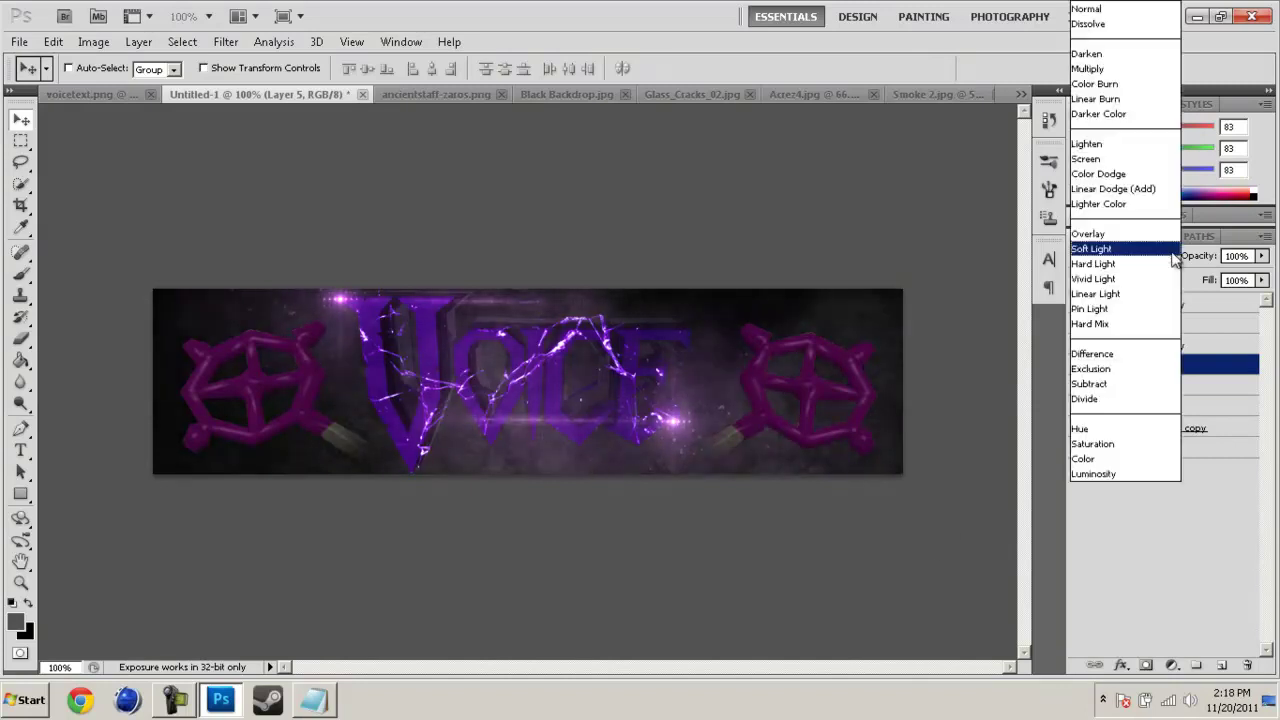
{"action": "left_click", "coordinate": [1152, 272]}
{"action": "key", "text": "Down"}
{"action": "key", "text": "Down"}
{"action": "key", "text": "Down"}
{"action": "key", "text": "Down"}
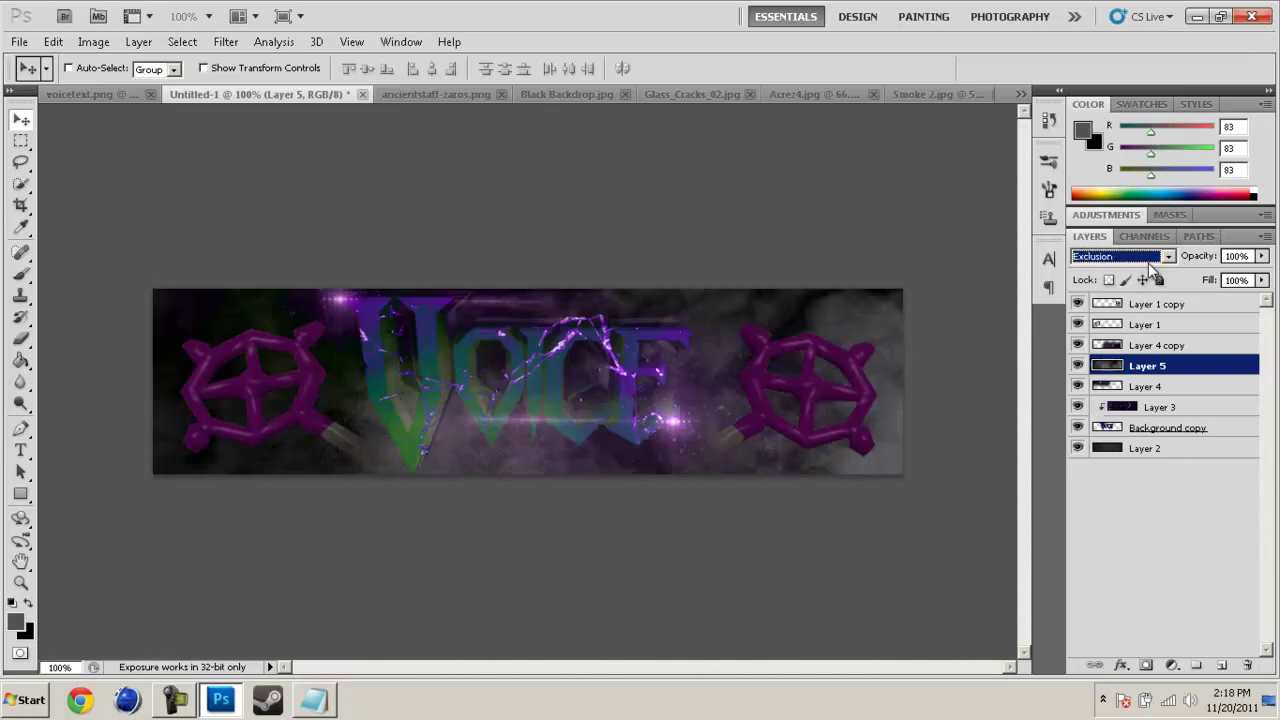
{"action": "key", "text": "Down"}
{"action": "key", "text": "Down"}
{"action": "key", "text": "Up"}
{"action": "key", "text": "Up"}
{"action": "key", "text": "Up"}
{"action": "key", "text": "Up"}
{"action": "key", "text": "Up"}
{"action": "key", "text": "Up"}
{"action": "key", "text": "Up"}
{"action": "key", "text": "Up"}
{"action": "key", "text": "Up"}
{"action": "key", "text": "Up"}
{"action": "key", "text": "Up"}
{"action": "key", "text": "Down"}
{"action": "key", "text": "Up"}
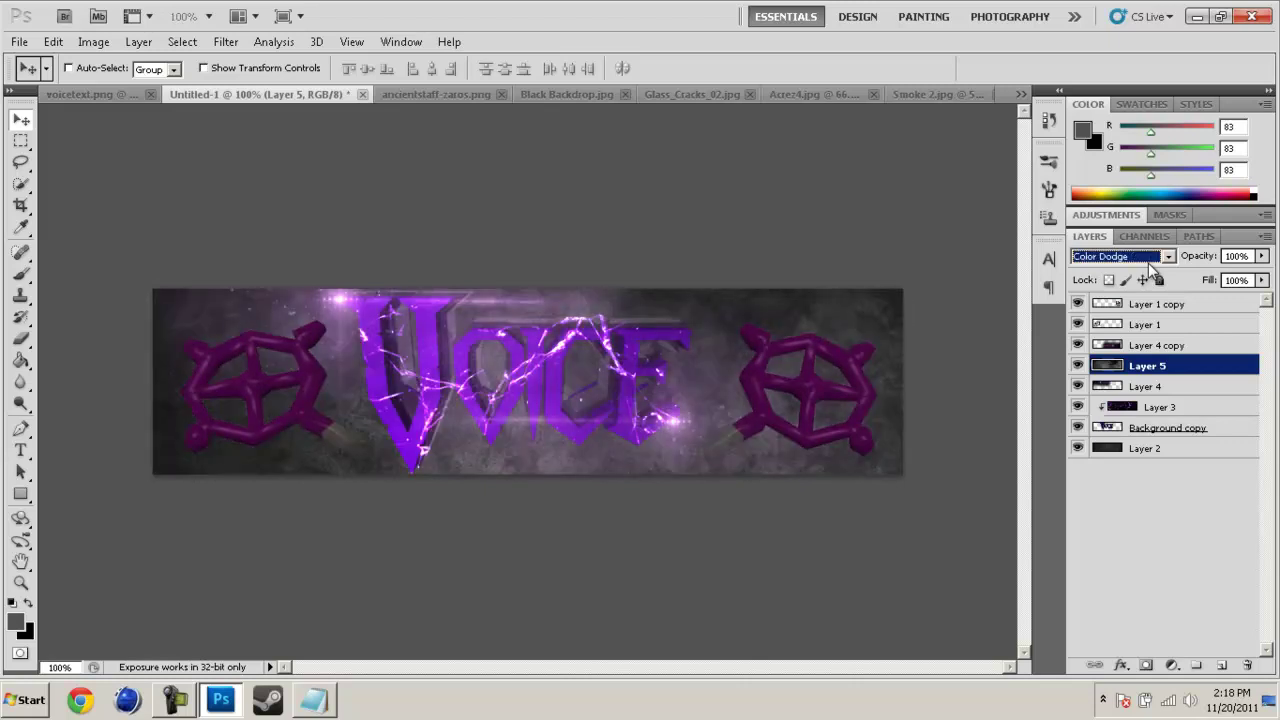
{"action": "key", "text": "Up"}
{"action": "key", "text": "Up"}
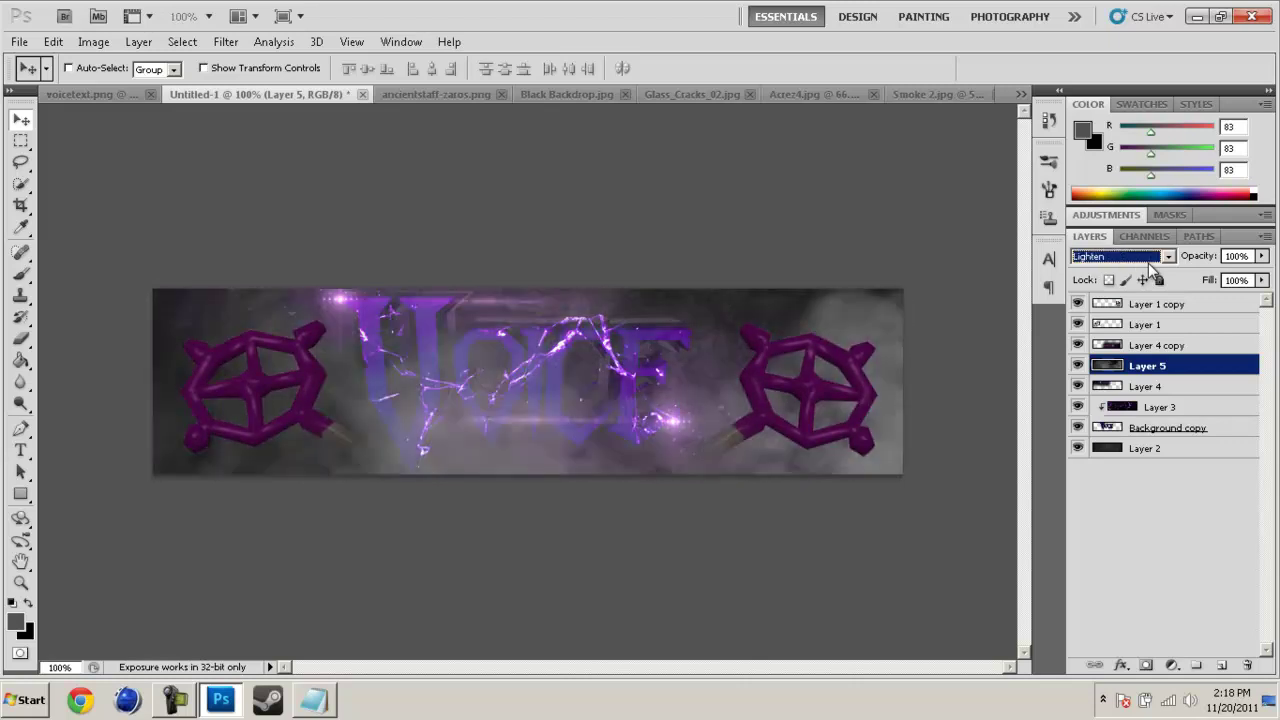
{"action": "key", "text": "Down"}
{"action": "key", "text": "Down"}
{"action": "key", "text": "Down"}
{"action": "key", "text": "Down"}
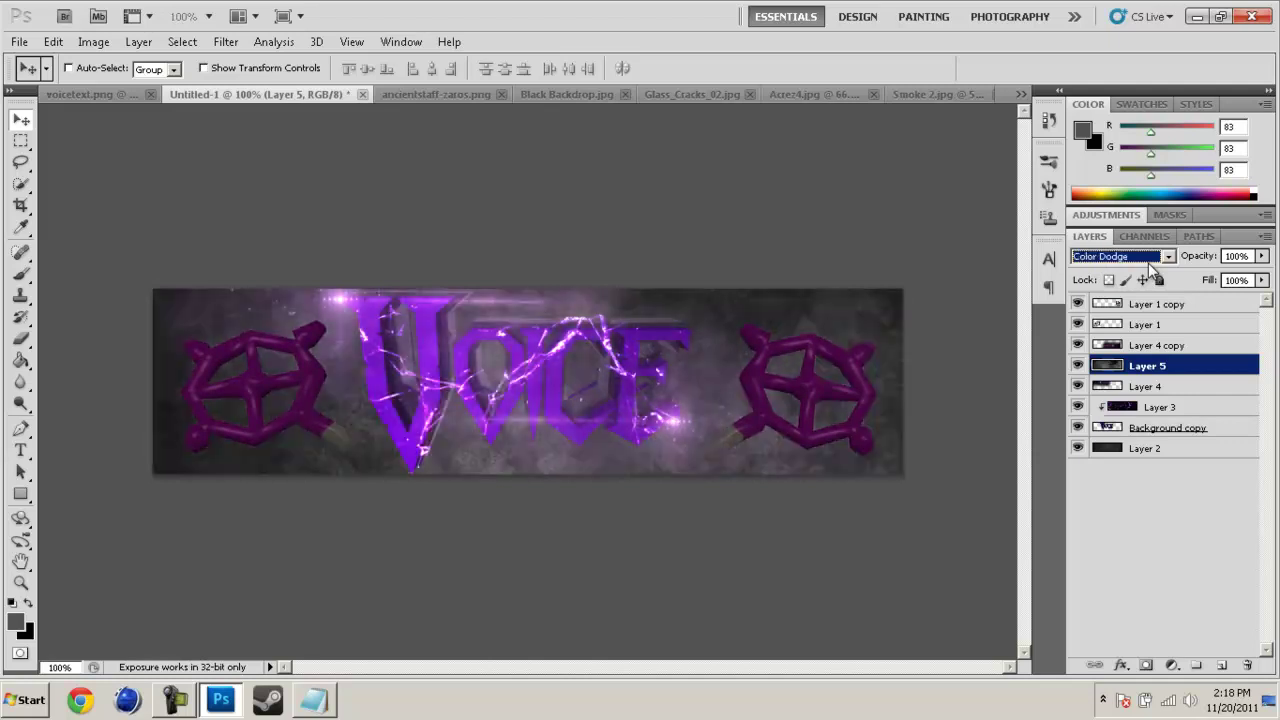
{"action": "key", "text": "Down"}
{"action": "key", "text": "Down"}
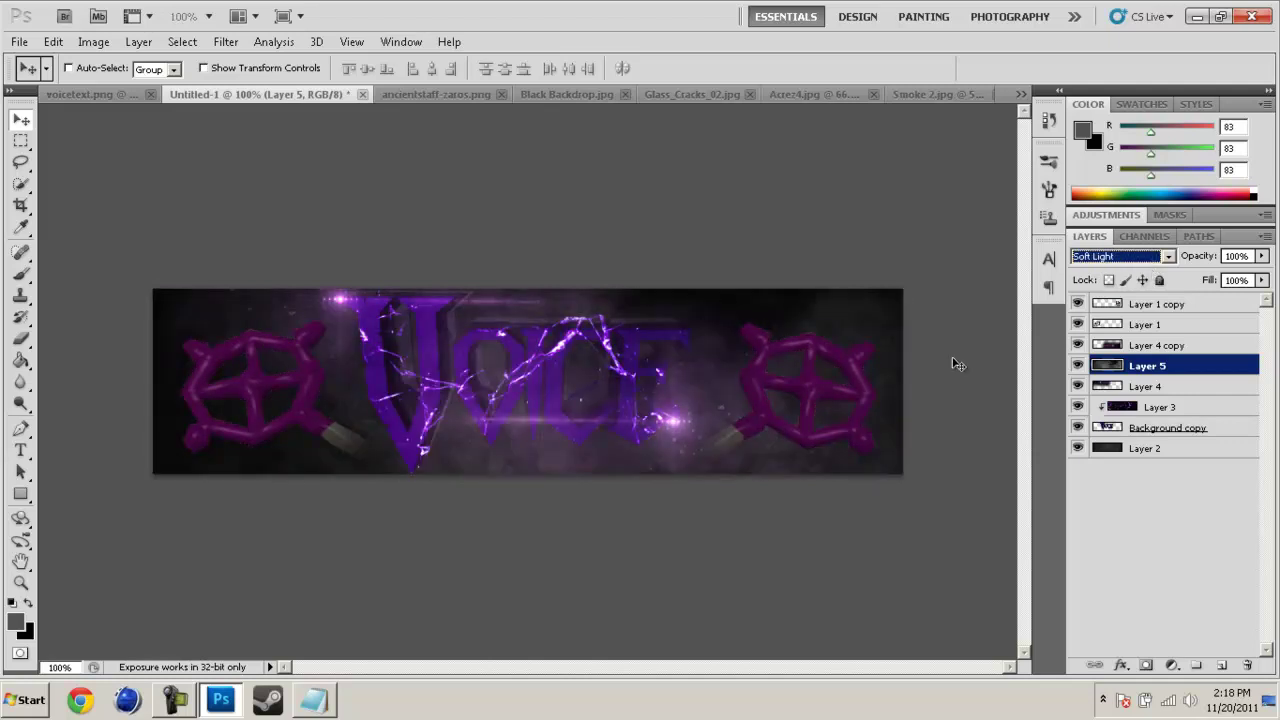
{"action": "key", "text": "Return"}
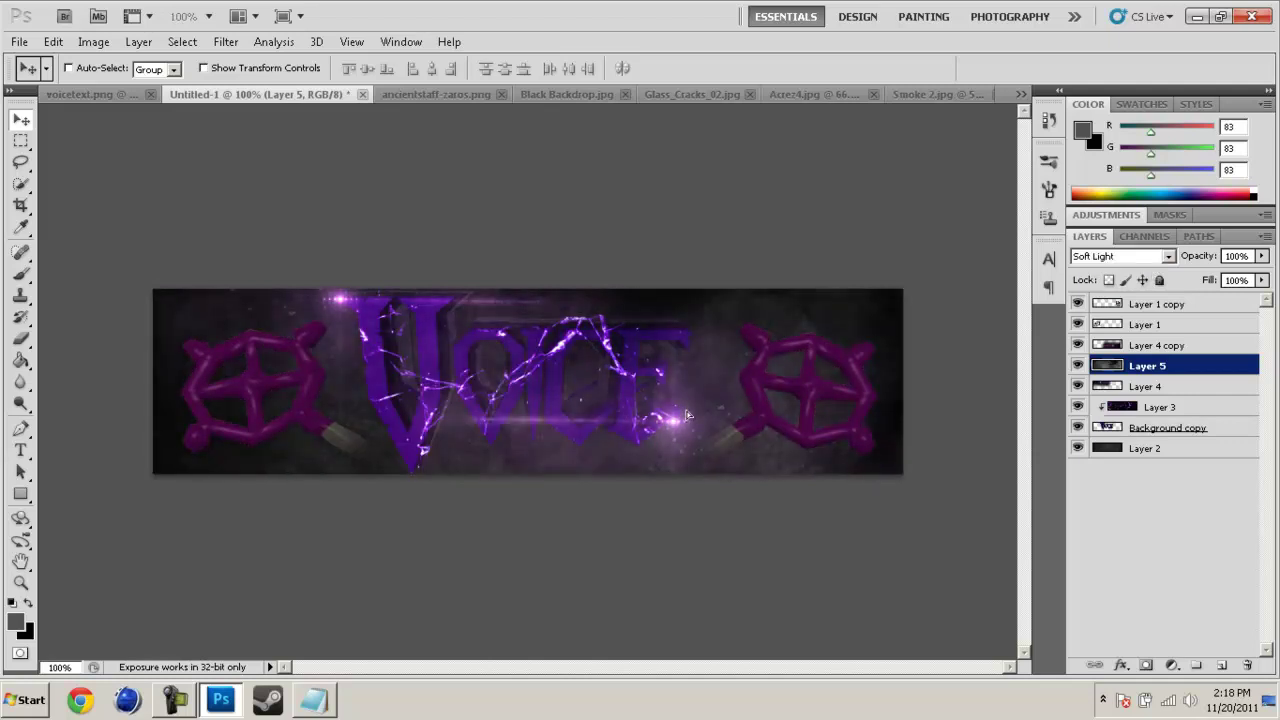
{"action": "left_click", "coordinate": [1168, 257]}
{"action": "left_click", "coordinate": [1138, 256]}
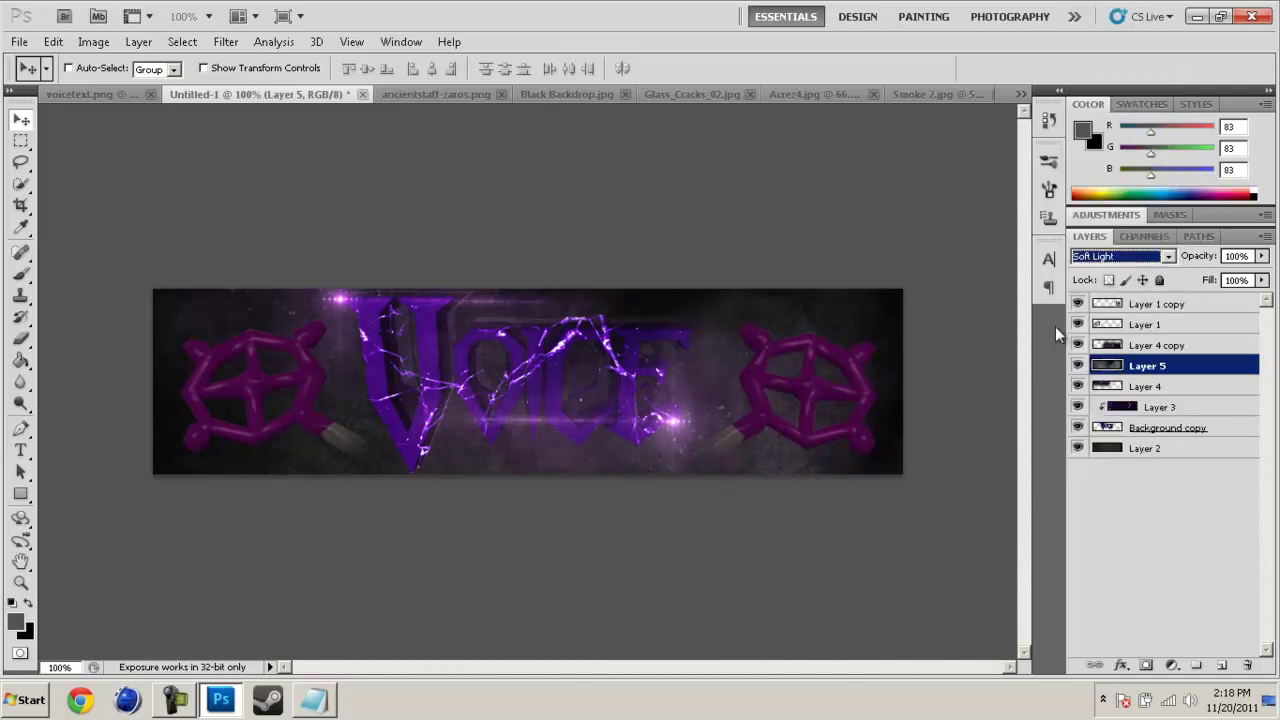
{"action": "left_click", "coordinate": [216, 159]}
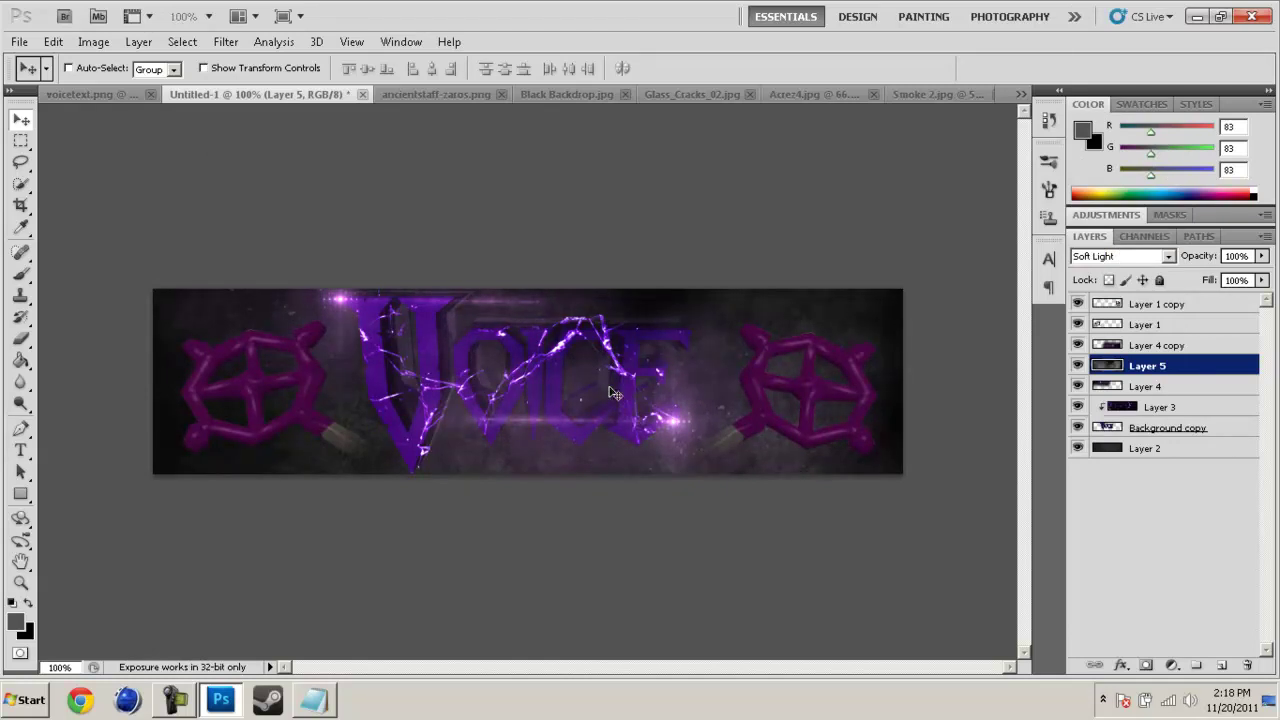
Step: Browse the Screenshots folder for another effect image and preview Smoke_00028.png
{"action": "left_click", "coordinate": [19, 41]}
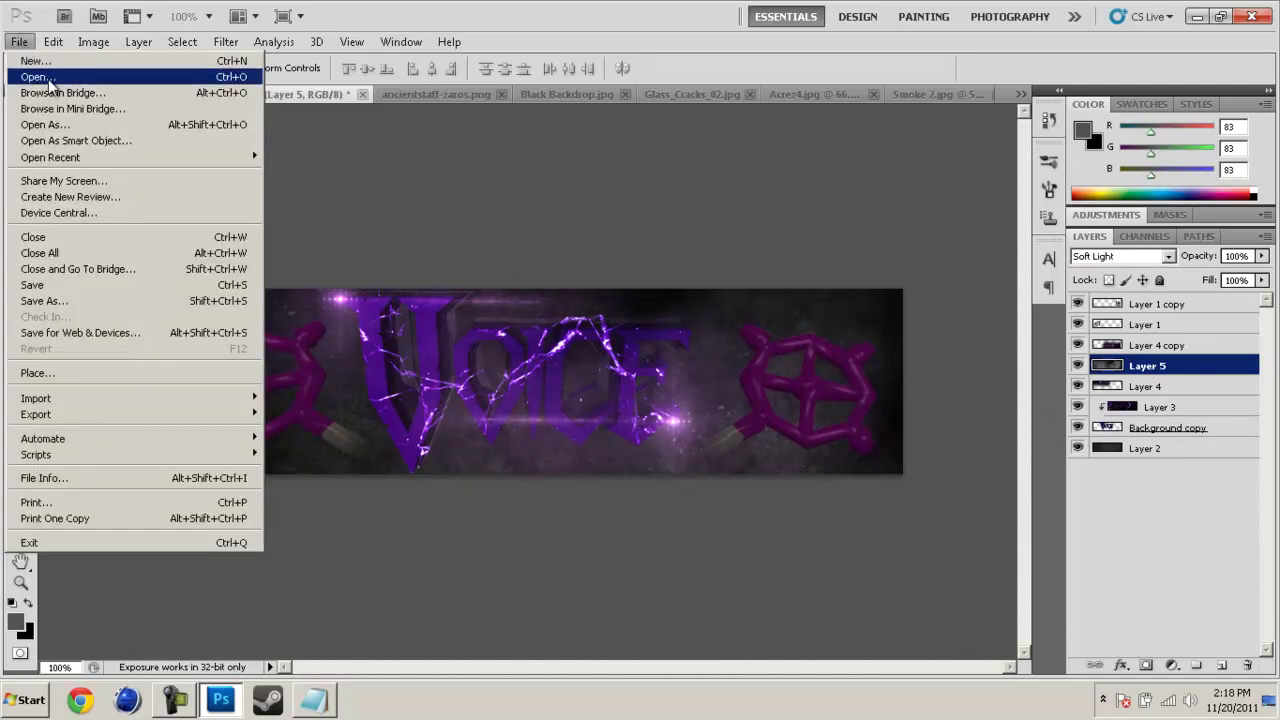
{"action": "left_click", "coordinate": [35, 77]}
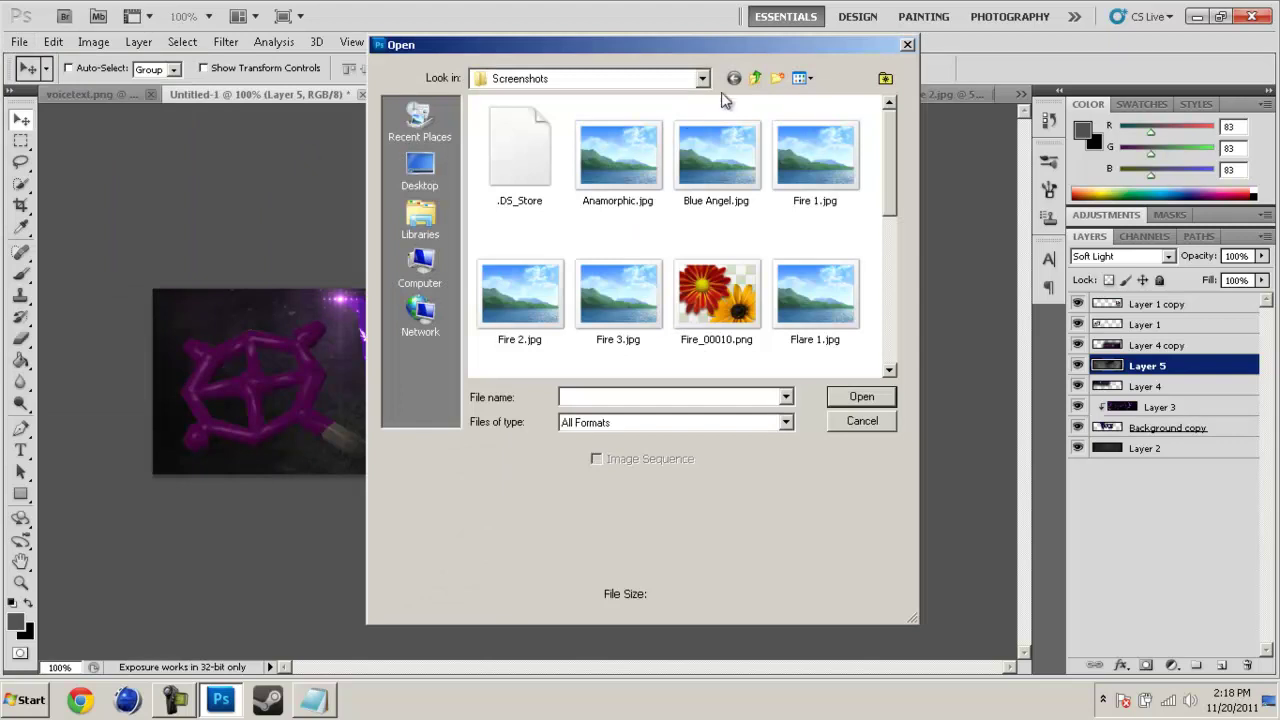
{"action": "left_click_drag", "start_coordinate": [897, 210], "coordinate": [889, 315]}
{"action": "left_click", "coordinate": [716, 300]}
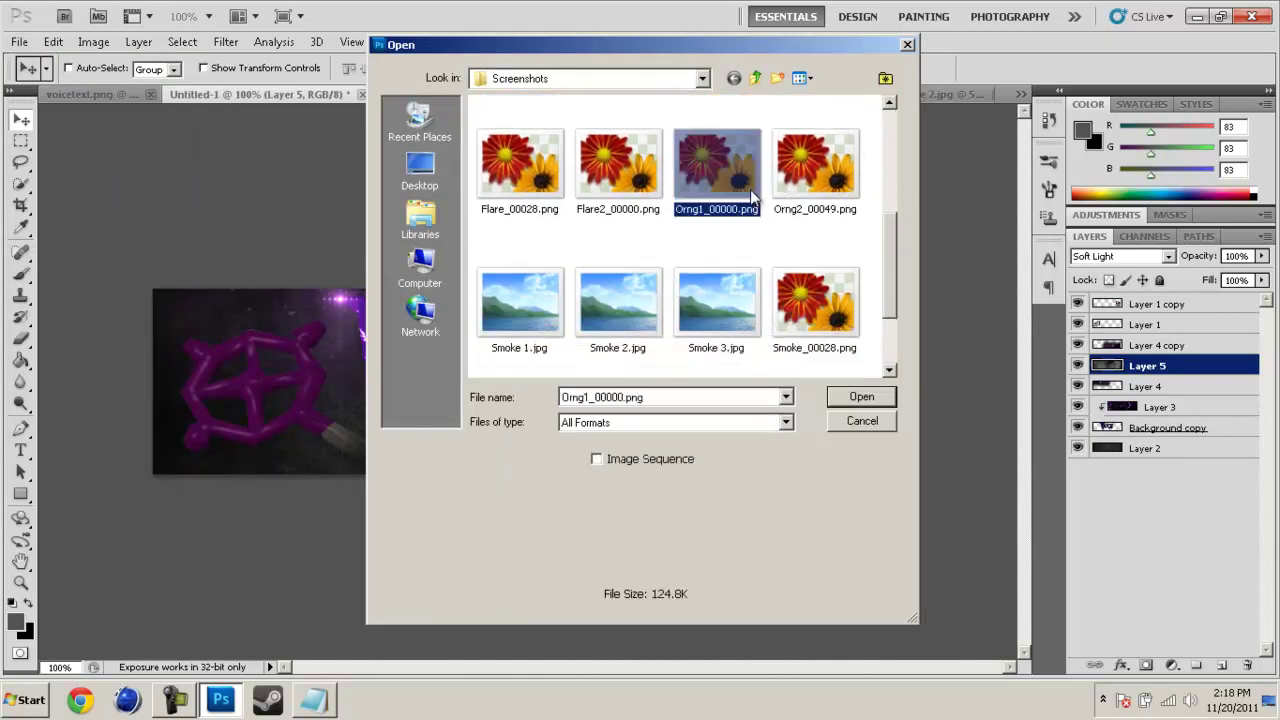
{"action": "left_click", "coordinate": [810, 320]}
{"action": "scroll", "coordinate": [887, 296], "scroll_direction": "down", "scroll_amount": 2}
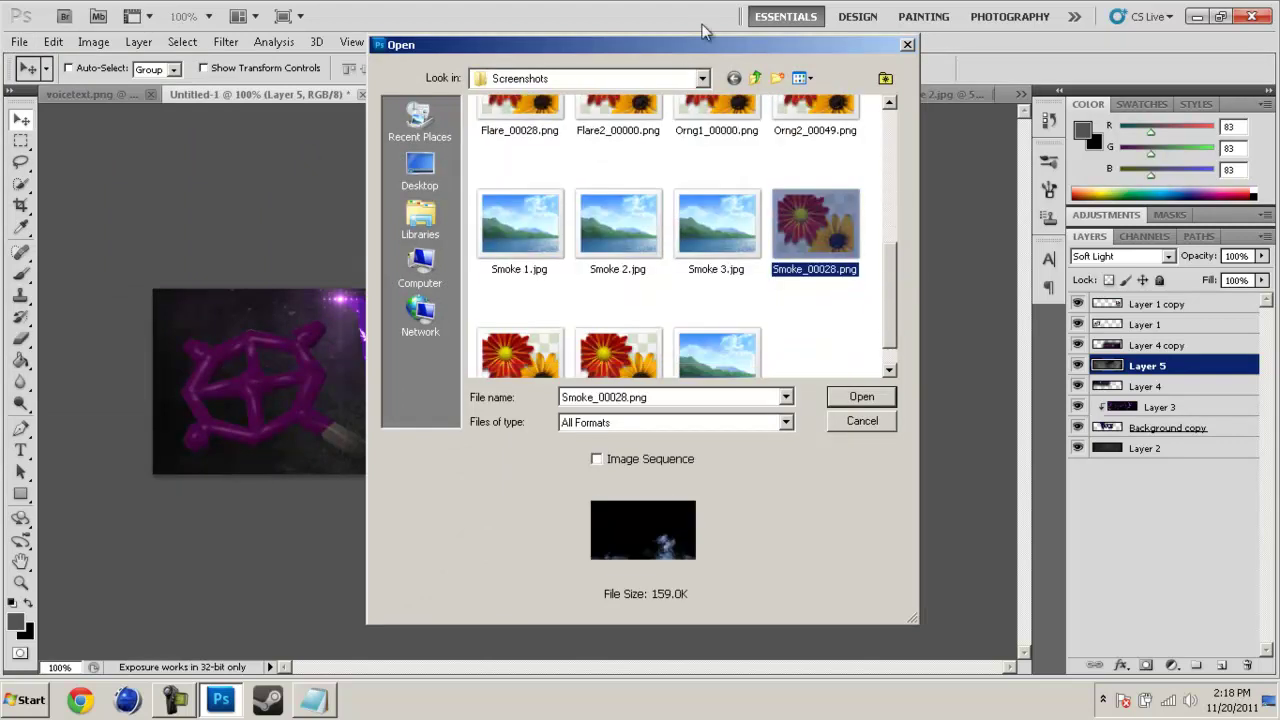
Step: Switch to the Notepad request notes to review the wanted theme and colors, and return to choosing an image
{"action": "left_click", "coordinate": [704, 78]}
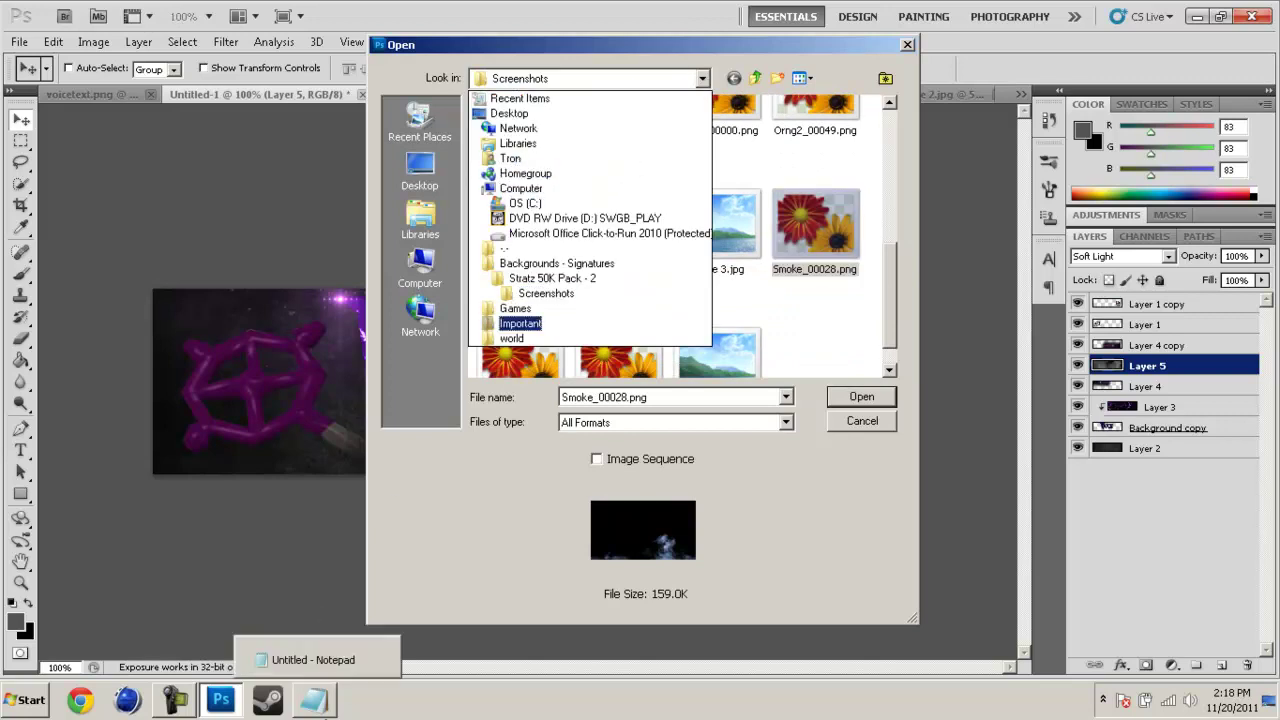
{"action": "left_click", "coordinate": [318, 705]}
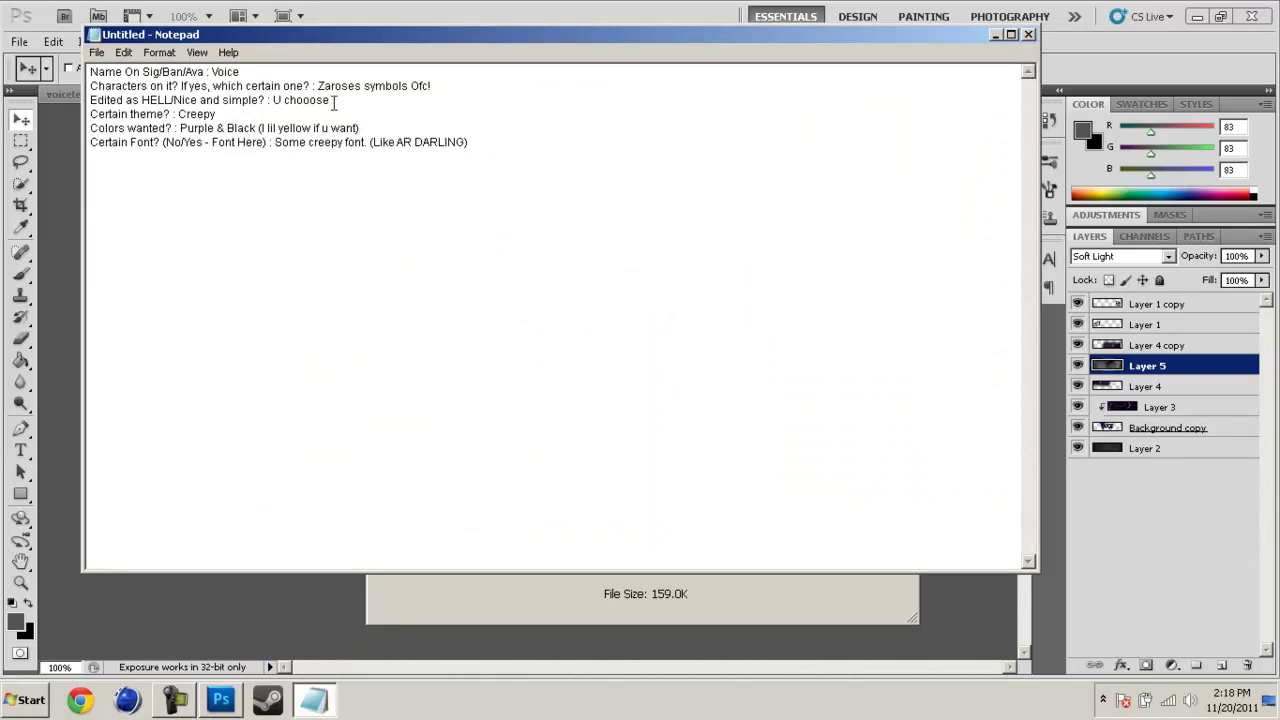
{"action": "left_click", "coordinate": [996, 36]}
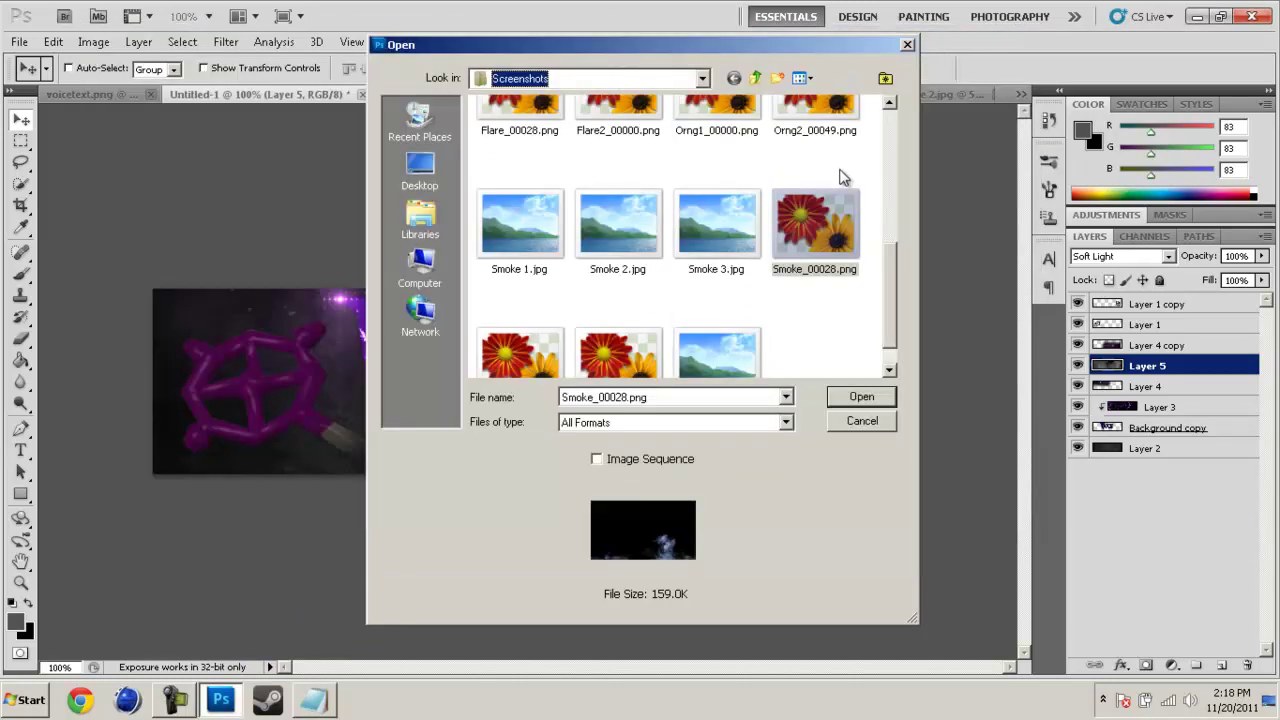
Step: Preview the last images in the Screenshots folder and open Sparkis 1.jpg
{"action": "scroll", "coordinate": [886, 293], "scroll_direction": "down", "scroll_amount": 1}
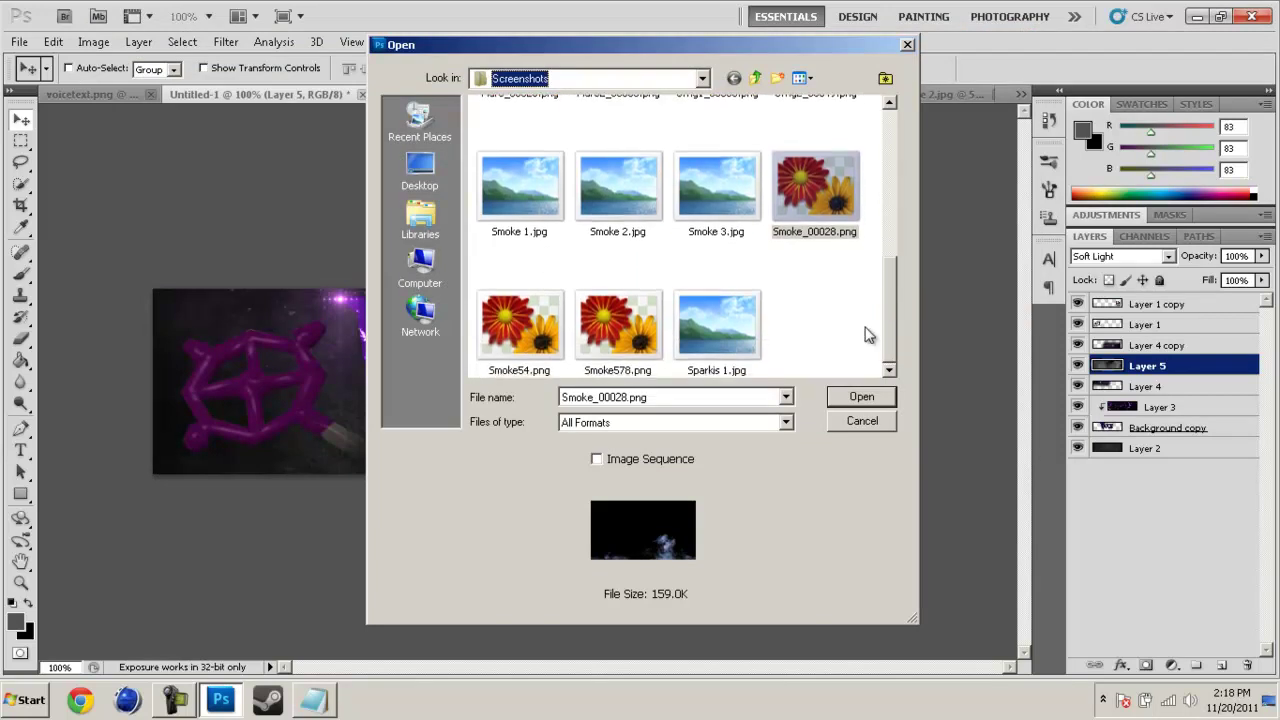
{"action": "left_click", "coordinate": [715, 322]}
{"action": "left_click", "coordinate": [630, 322]}
{"action": "left_click", "coordinate": [710, 320]}
{"action": "left_click", "coordinate": [645, 318]}
{"action": "left_click", "coordinate": [520, 320]}
{"action": "left_click", "coordinate": [731, 334]}
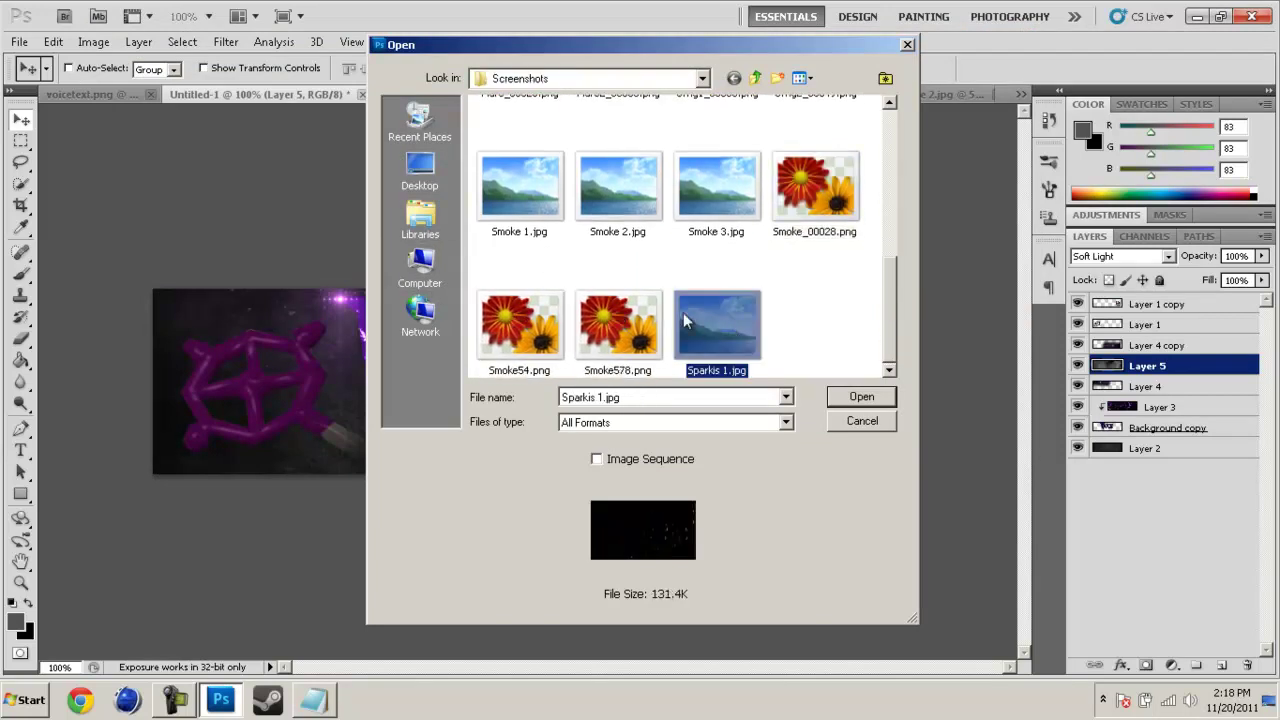
{"action": "double_click", "coordinate": [683, 312]}
Step: Copy the entire sparks image with the Rectangular Marquee tool and paste it into the banner above the smoke layer
{"action": "left_click_drag", "start_coordinate": [20, 140], "coordinate": [979, 571]}
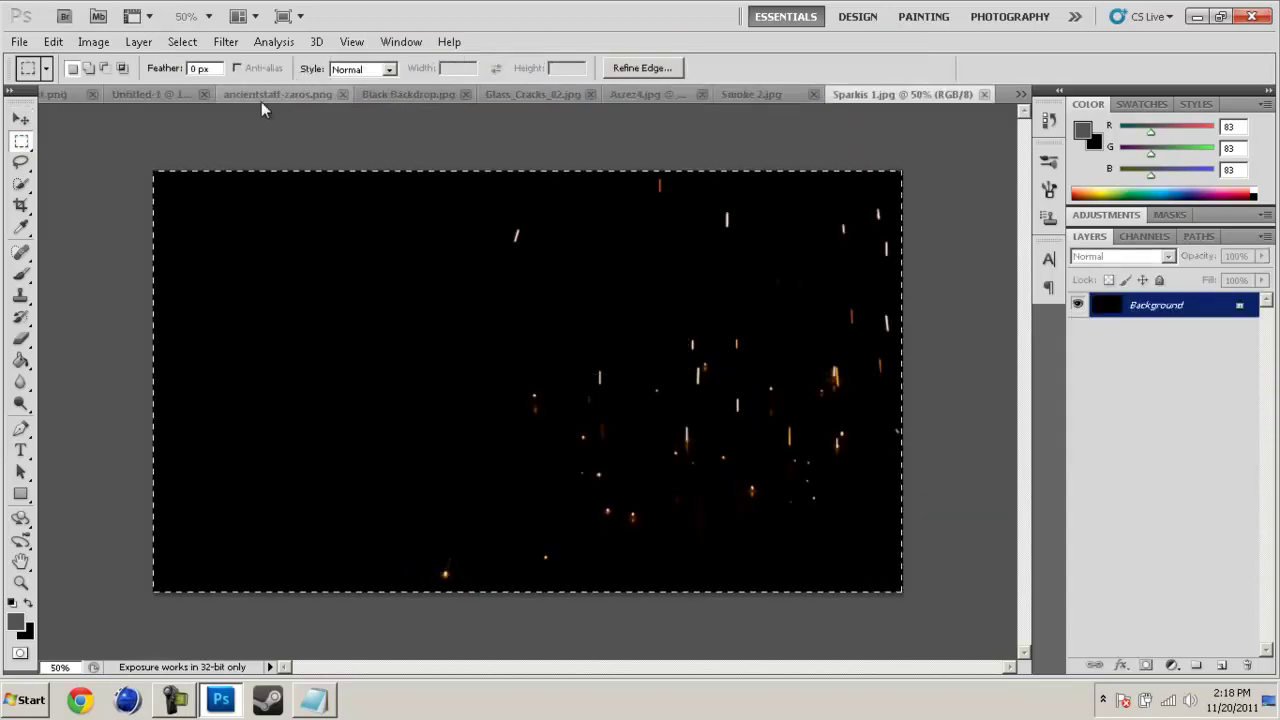
{"action": "left_click", "coordinate": [165, 93]}
{"action": "left_click", "coordinate": [20, 120]}
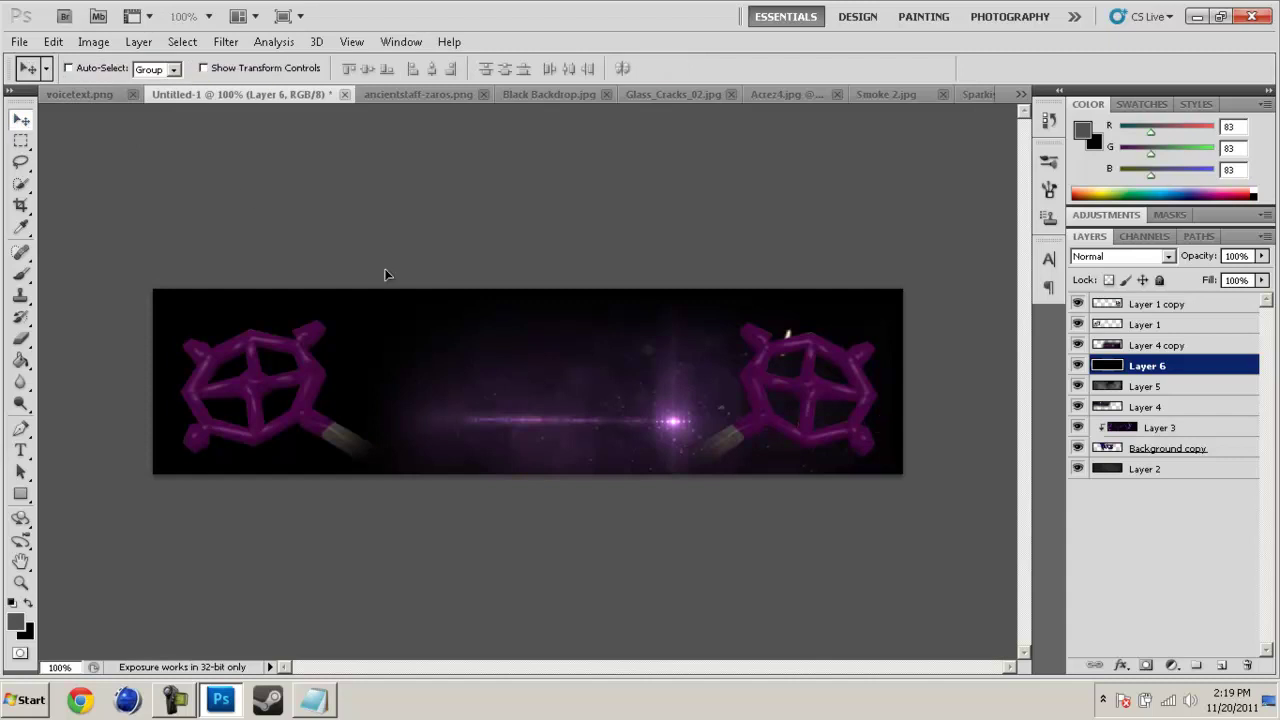
Step: Move the sparks layer over the banner and scale it down with Free Transform so the sparks fall around the lettering
{"action": "left_click_drag", "start_coordinate": [320, 371], "coordinate": [580, 240]}
{"action": "key", "text": "ctrl+t"}
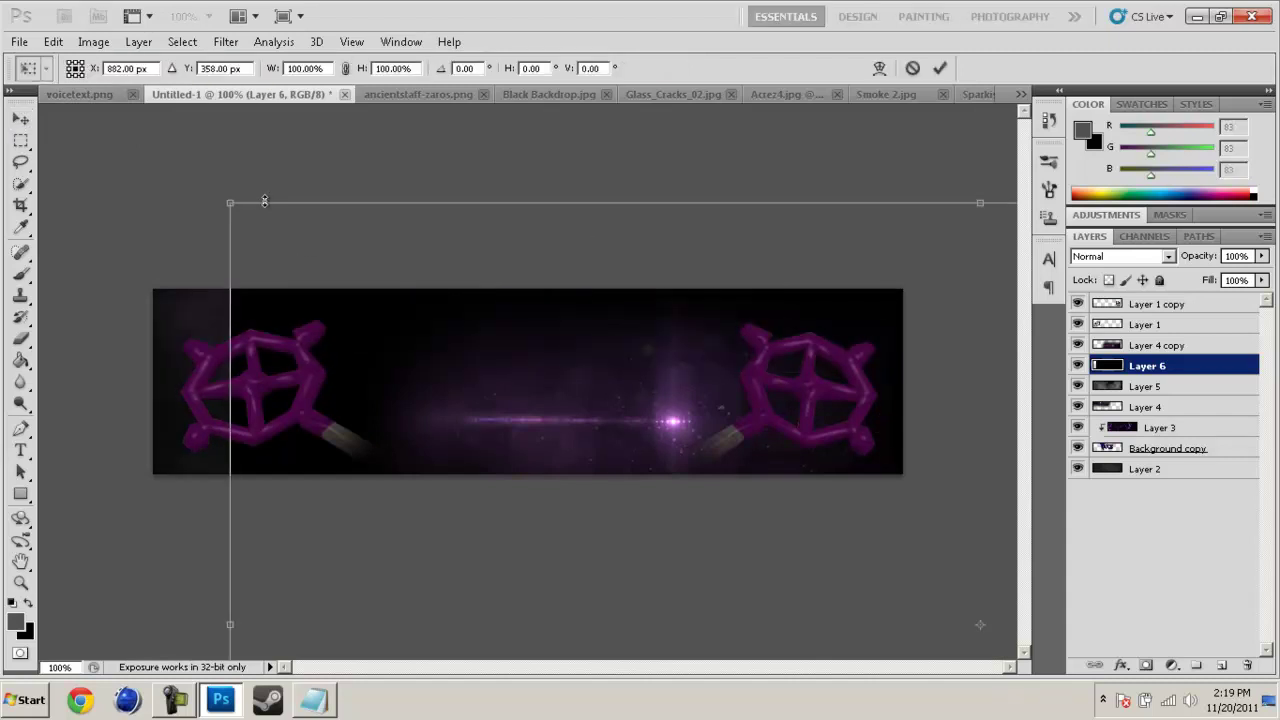
{"action": "left_click_drag", "start_coordinate": [232, 204], "coordinate": [335, 330]}
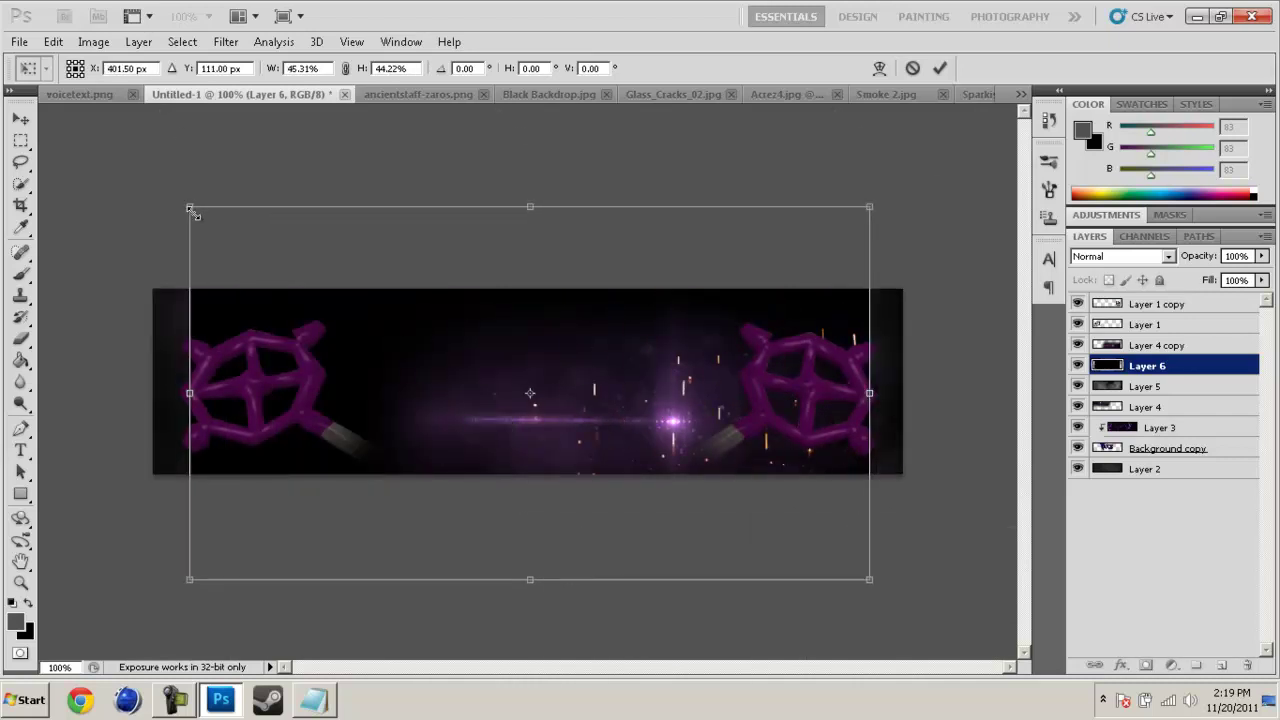
{"action": "left_click_drag", "start_coordinate": [191, 208], "coordinate": [288, 276]}
{"action": "key", "text": "Return"}
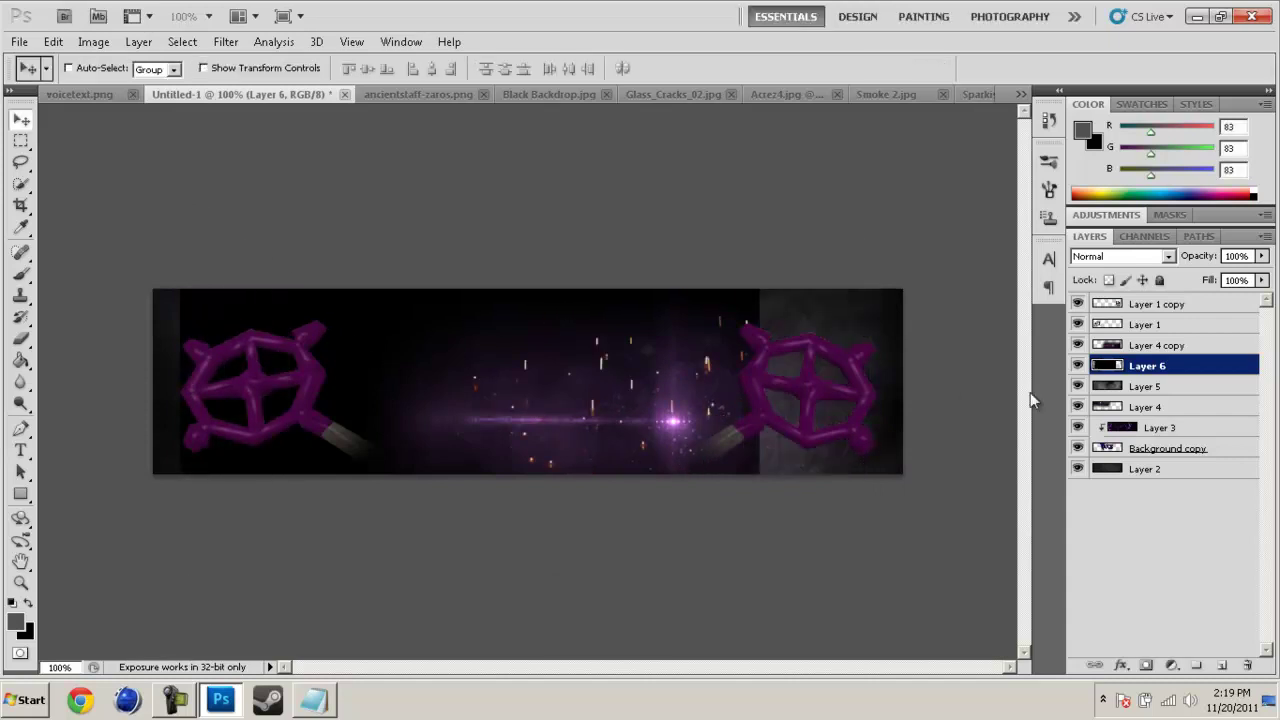
Step: Set the sparks layer's blend mode to Lighten and shift it left across the Voice text
{"action": "left_click", "coordinate": [1160, 256]}
{"action": "left_click", "coordinate": [1130, 147]}
{"action": "left_click_drag", "start_coordinate": [800, 387], "coordinate": [724, 385]}
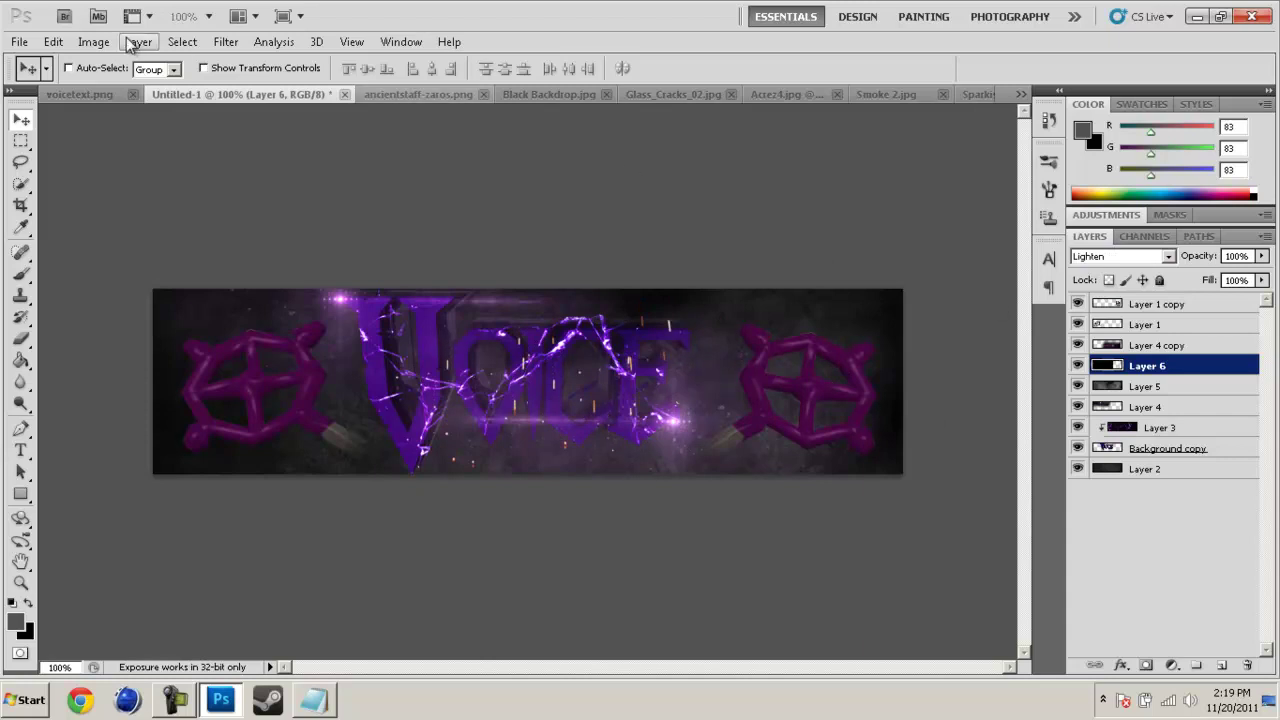
Step: Colorize the sparks layer purple using Hue/Saturation with hue 284, saturation 63 and lightness -19
{"action": "left_click", "coordinate": [93, 41]}
{"action": "mouse_move", "coordinate": [180, 86]}
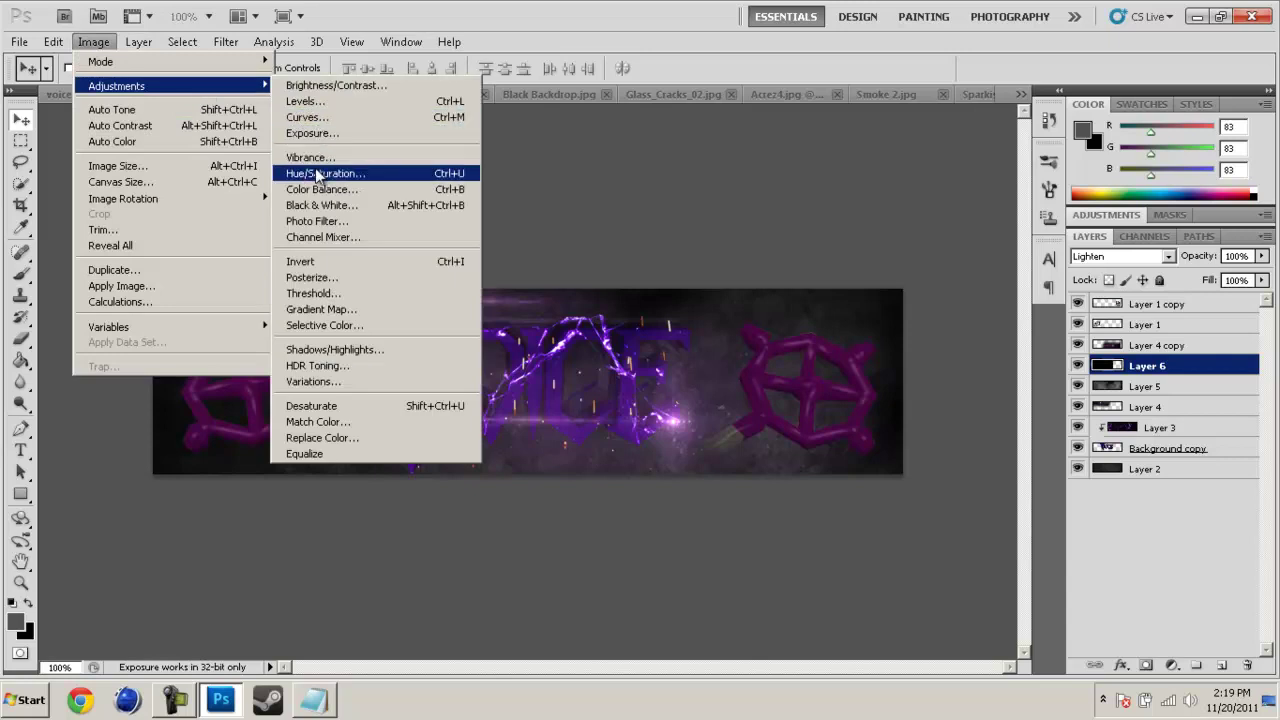
{"action": "left_click", "coordinate": [318, 173]}
{"action": "left_click", "coordinate": [910, 422]}
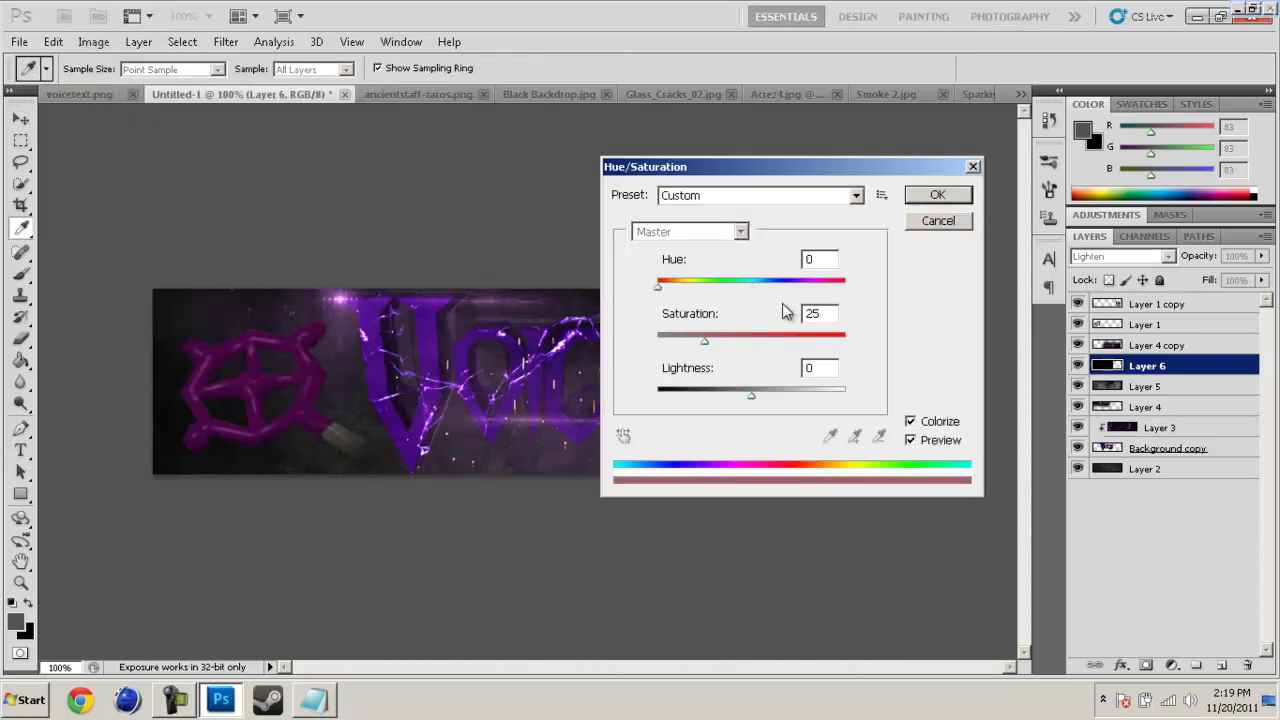
{"action": "left_click_drag", "start_coordinate": [660, 287], "coordinate": [810, 293]}
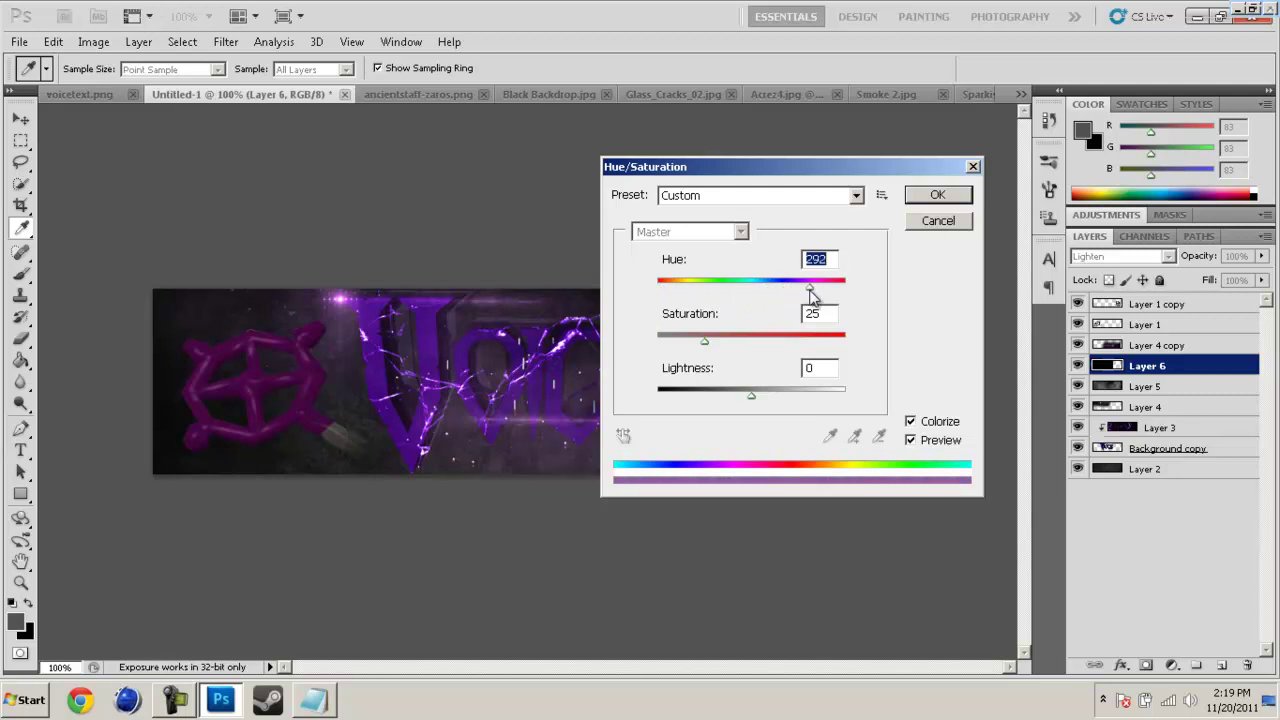
{"action": "left_click_drag", "start_coordinate": [705, 341], "coordinate": [774, 341]}
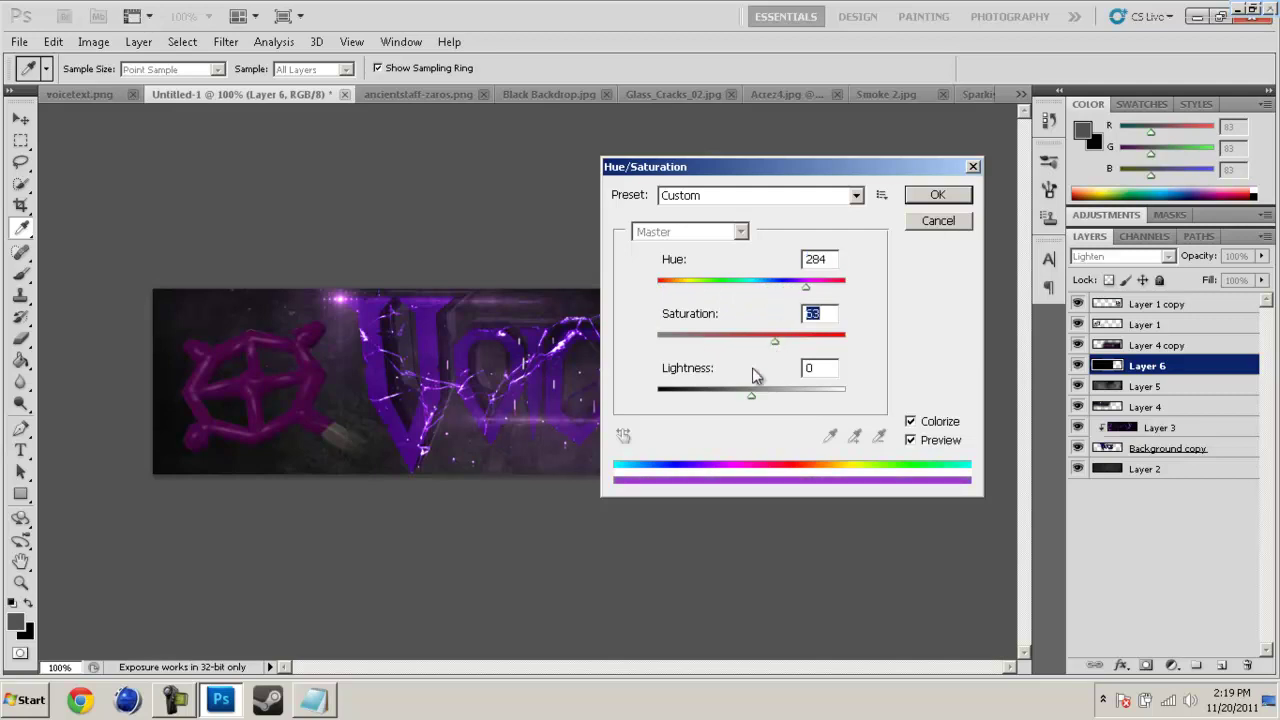
{"action": "left_click_drag", "start_coordinate": [751, 396], "coordinate": [753, 395]}
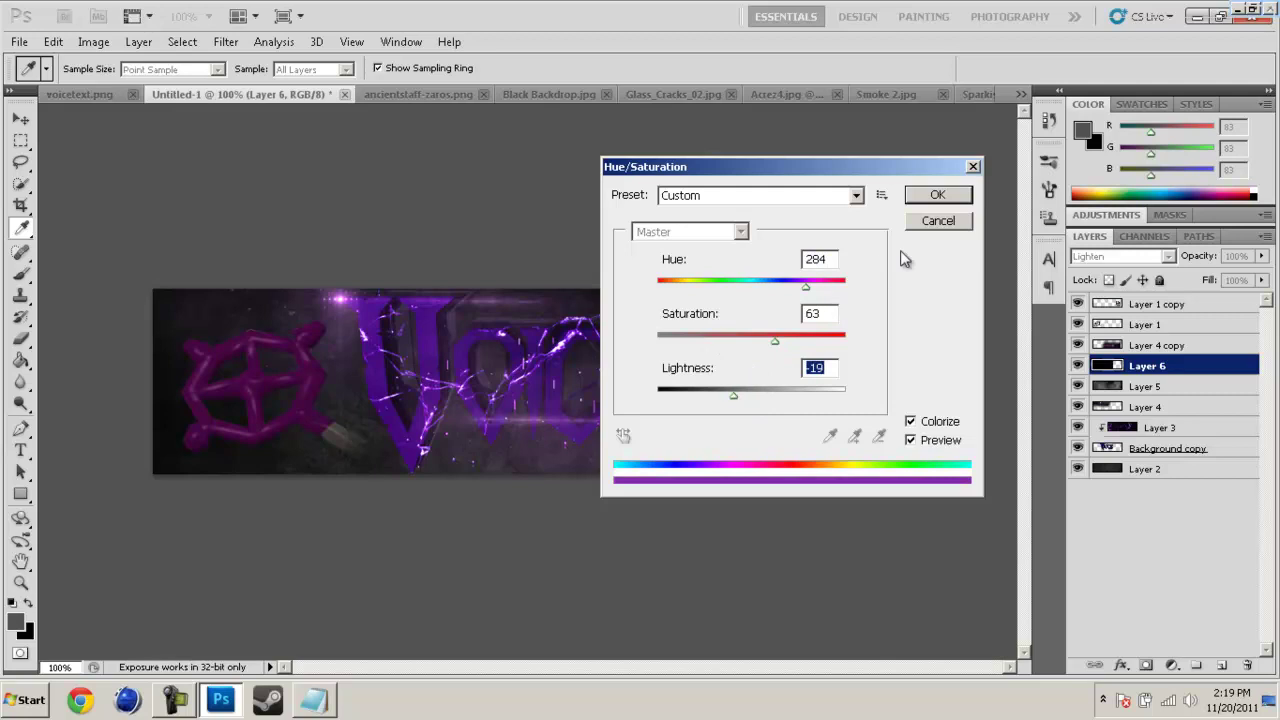
{"action": "left_click", "coordinate": [937, 195]}
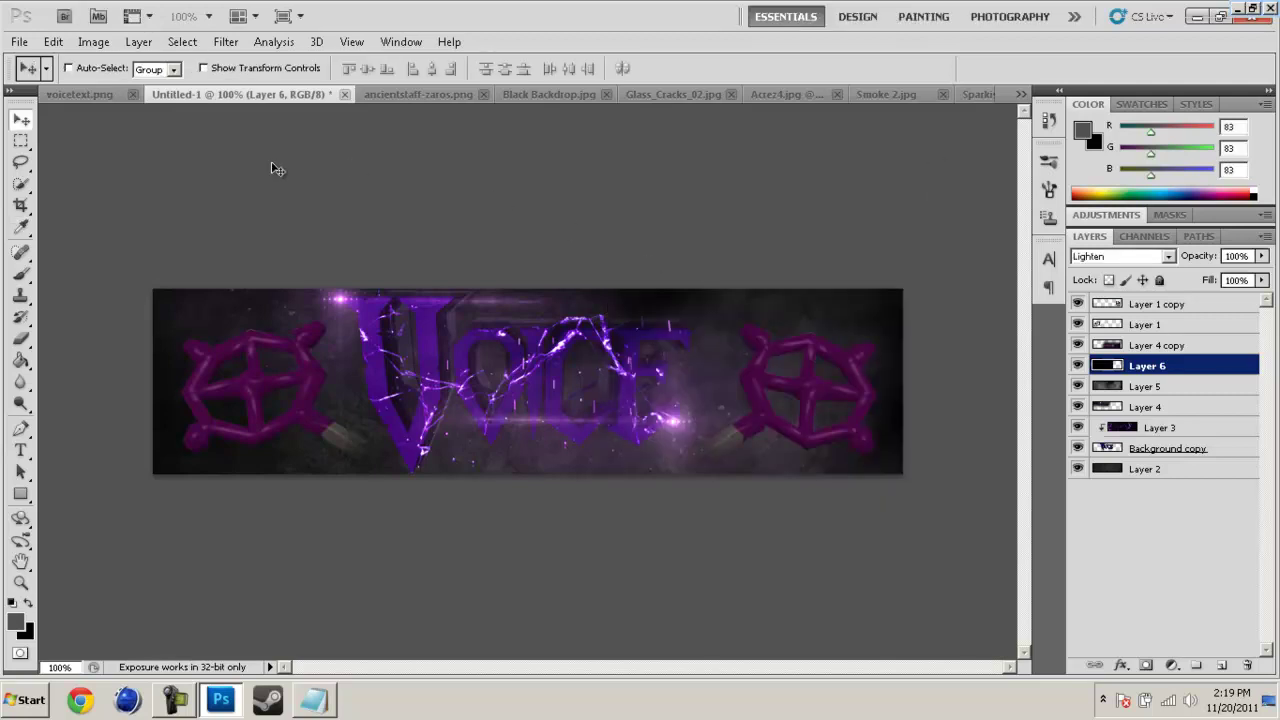
Step: Save the banner to the Desktop as a PNG named "voice sig finished" with interlace set to None
{"action": "left_click", "coordinate": [19, 41]}
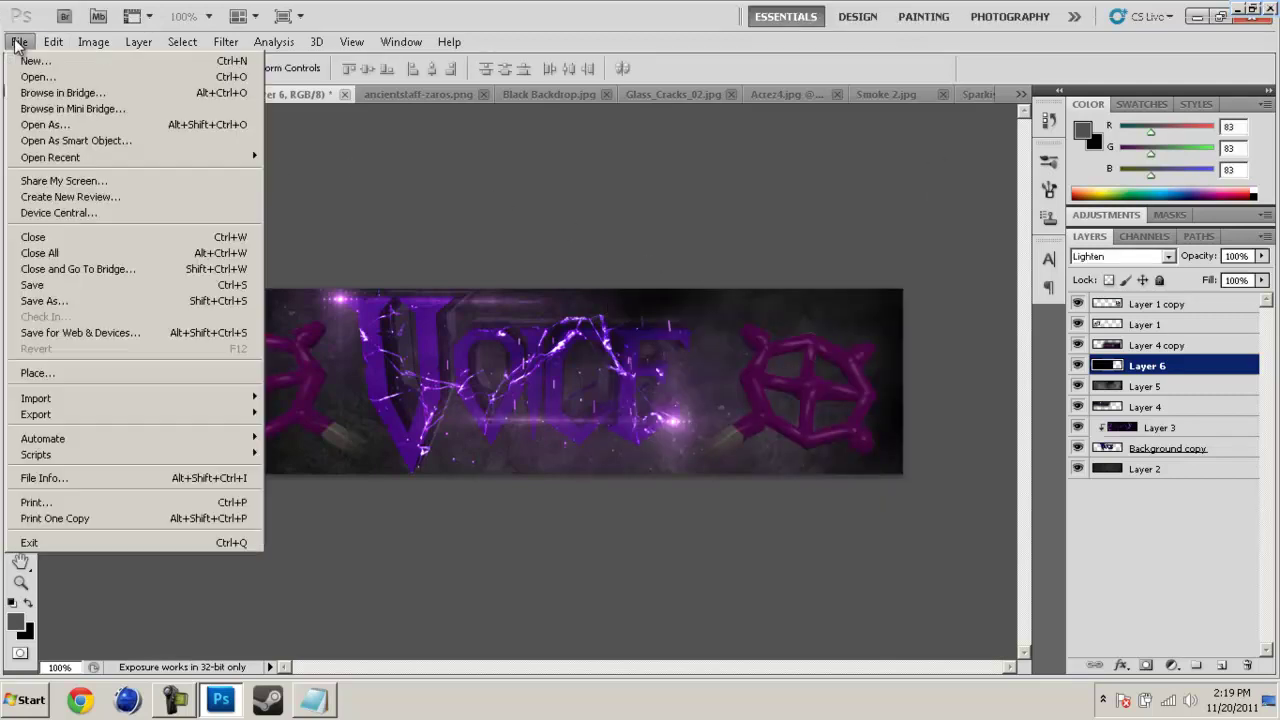
{"action": "left_click", "coordinate": [44, 300]}
{"action": "type", "text": "voice sig finished"}
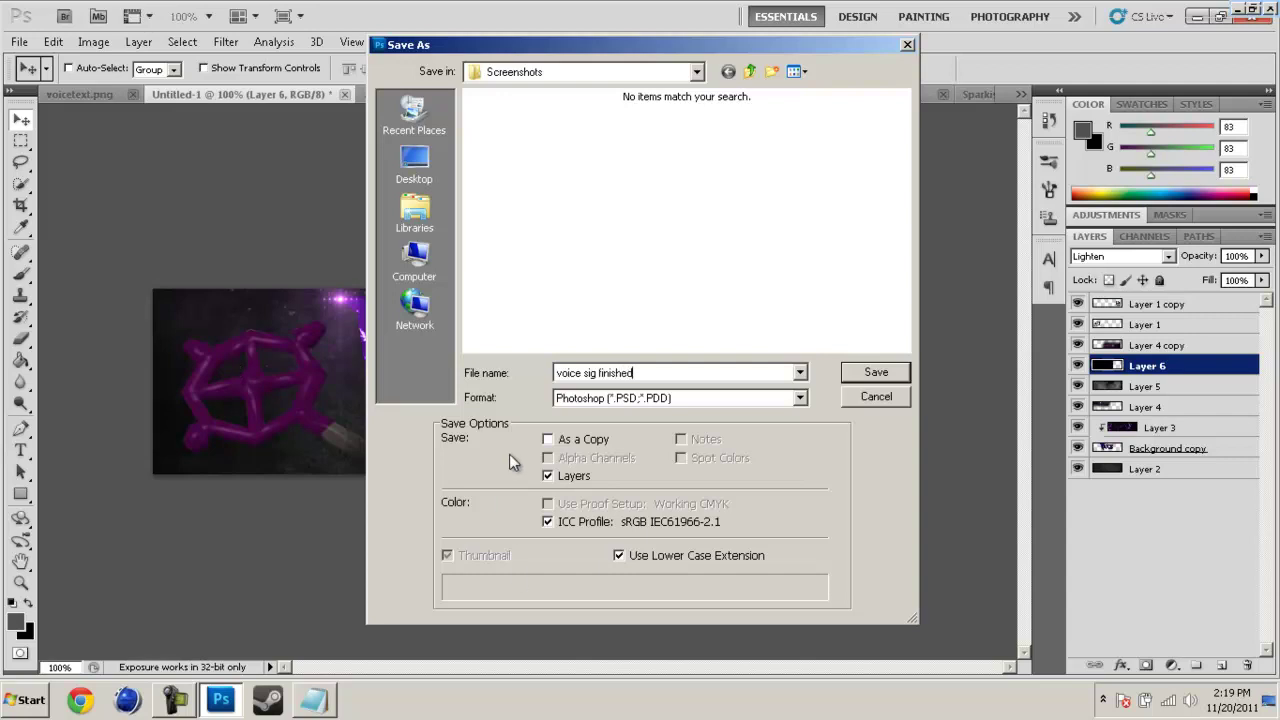
{"action": "left_click", "coordinate": [578, 398]}
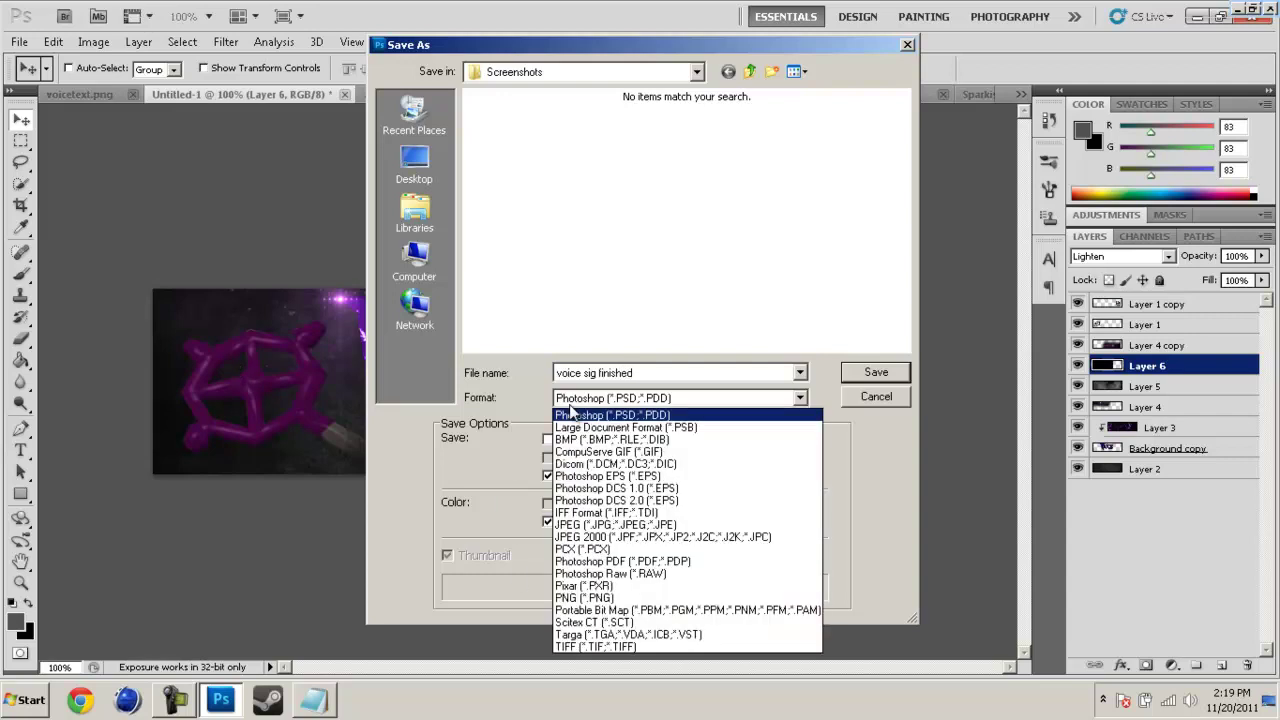
{"action": "left_click", "coordinate": [592, 598]}
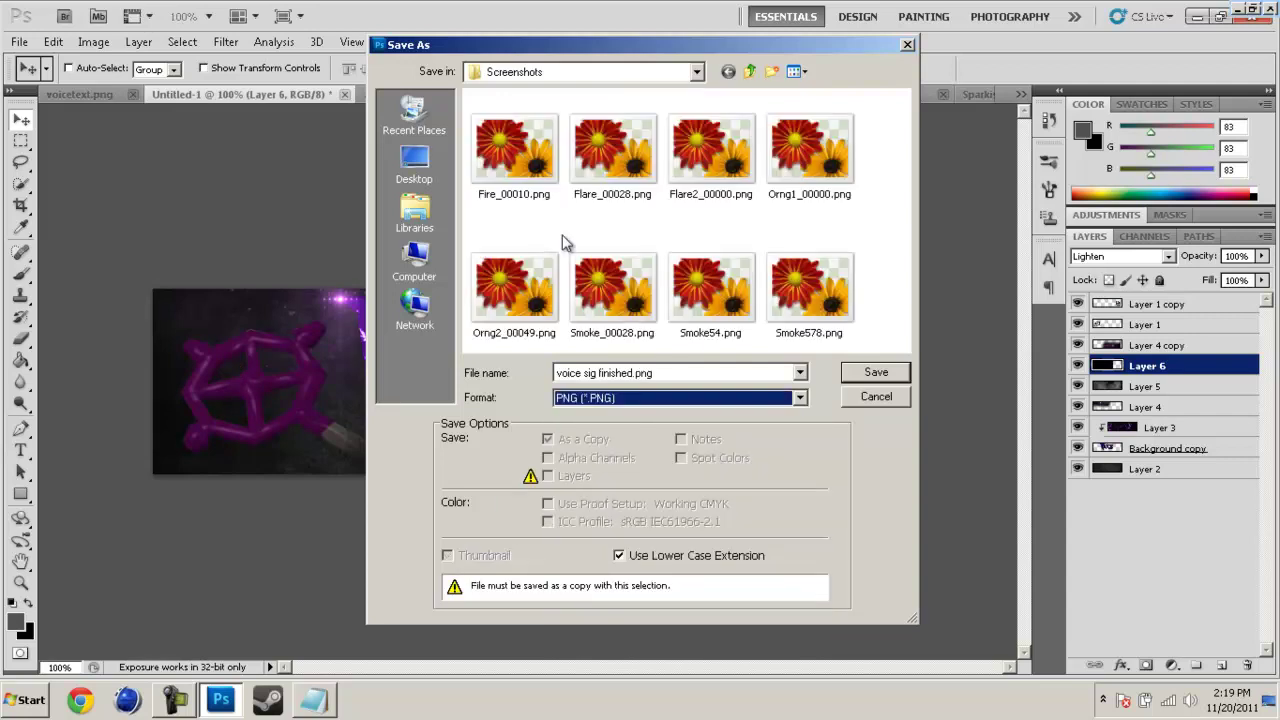
{"action": "left_click", "coordinate": [431, 167]}
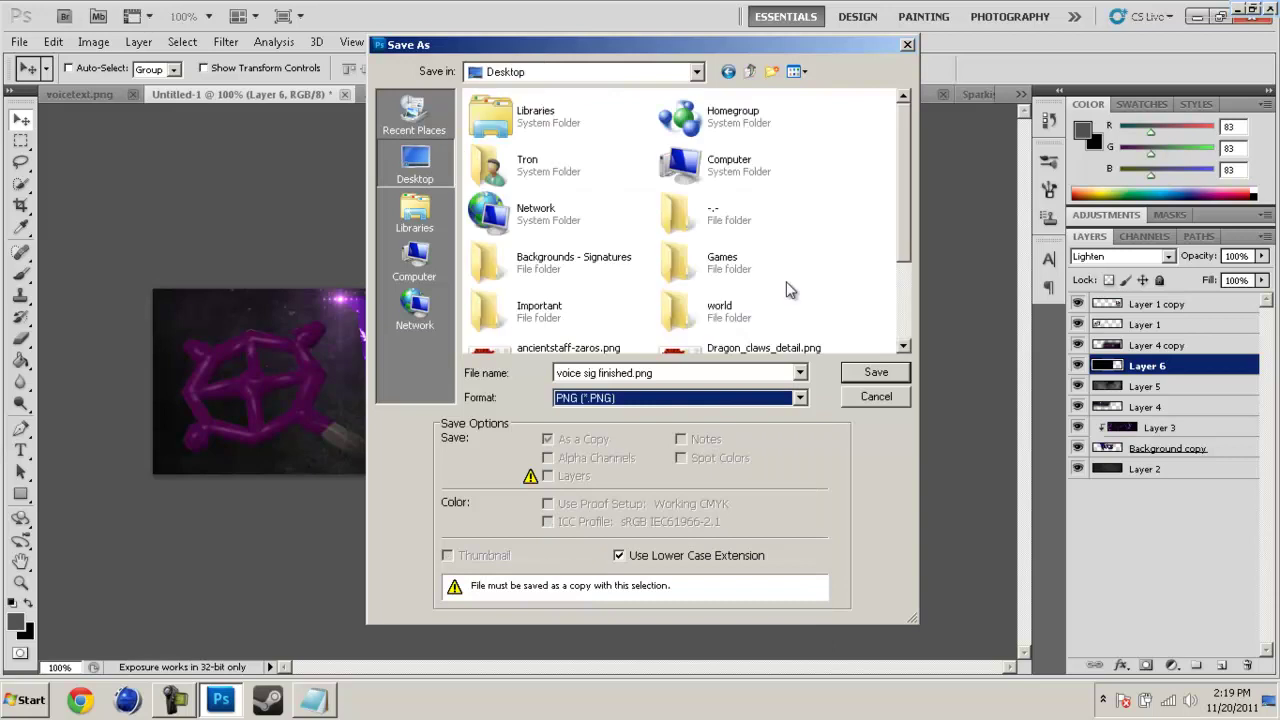
{"action": "key", "text": "Return"}
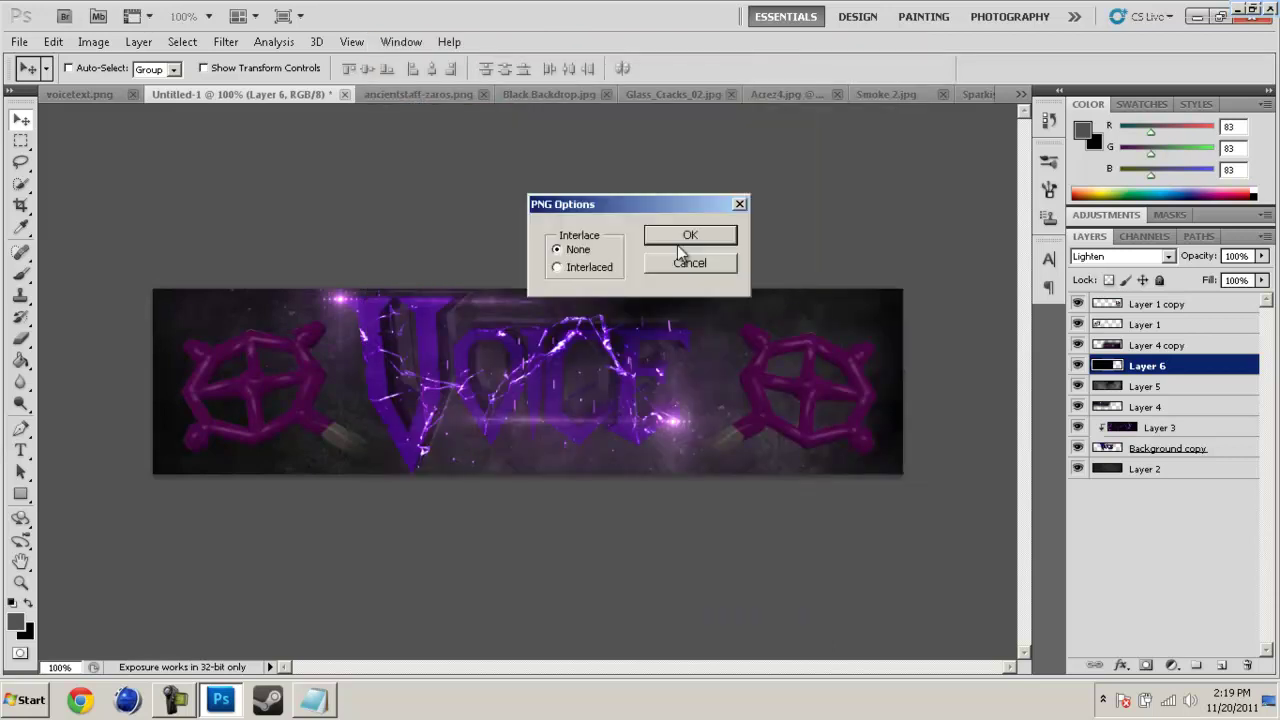
{"action": "left_click", "coordinate": [712, 240]}
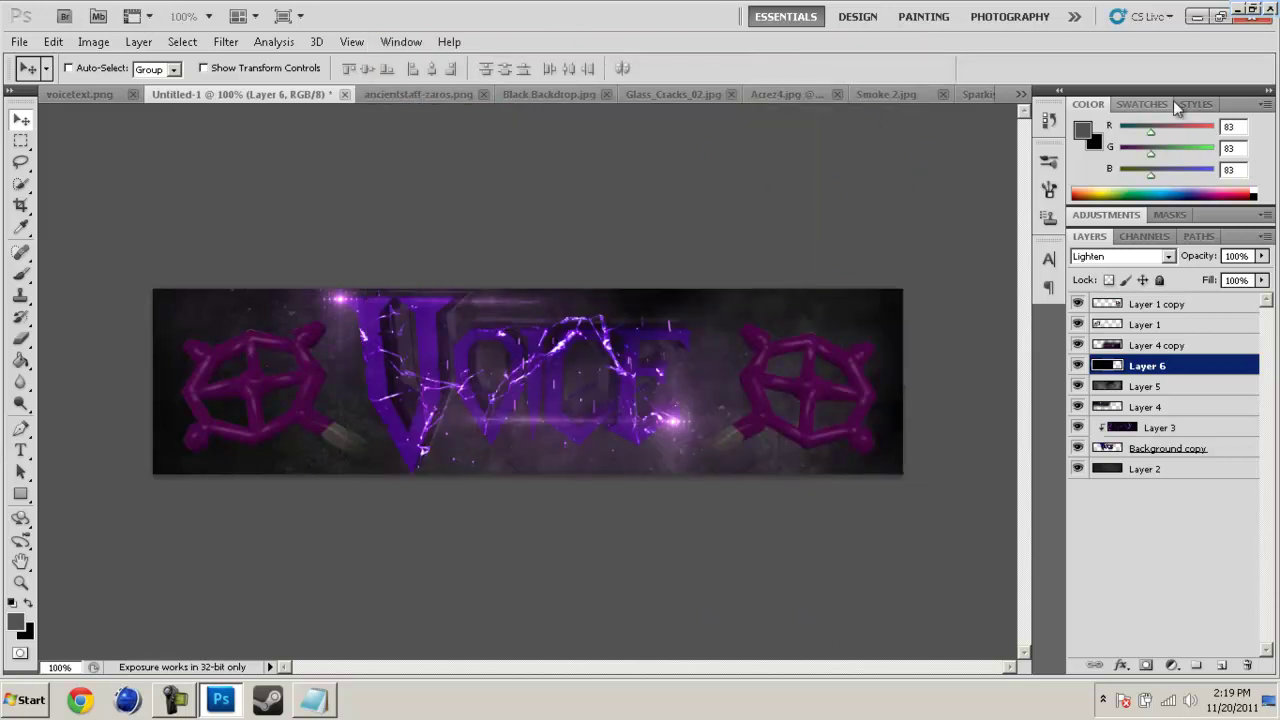
Step: Quit Photoshop without saving the changes to the Untitled-1 document
{"action": "left_click", "coordinate": [1250, 14]}
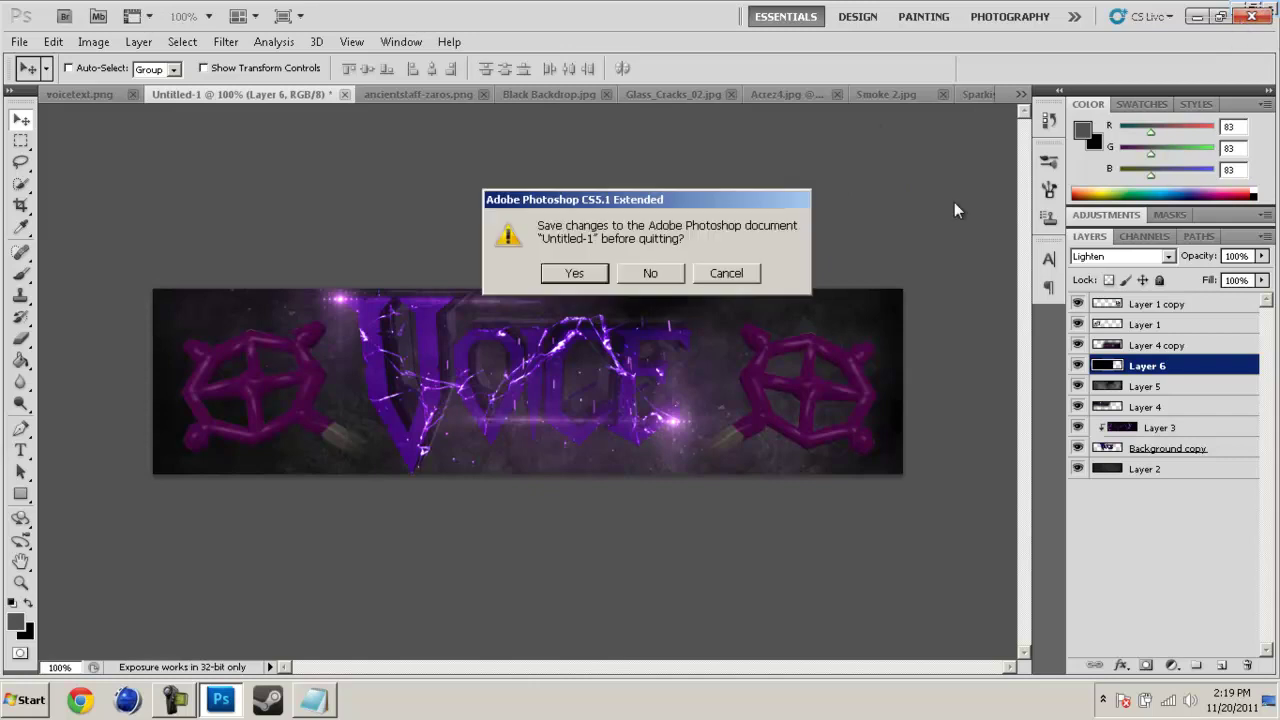
{"action": "left_click", "coordinate": [665, 275]}
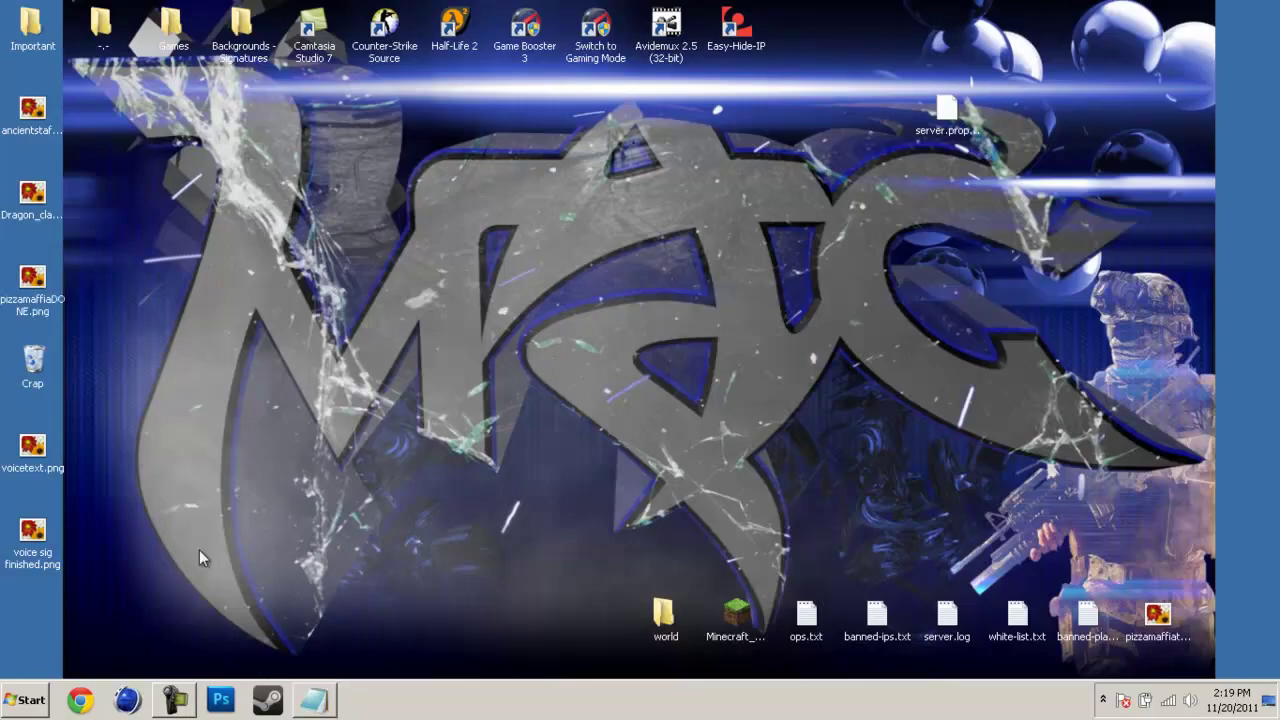
{"action": "left_click", "coordinate": [188, 695]}
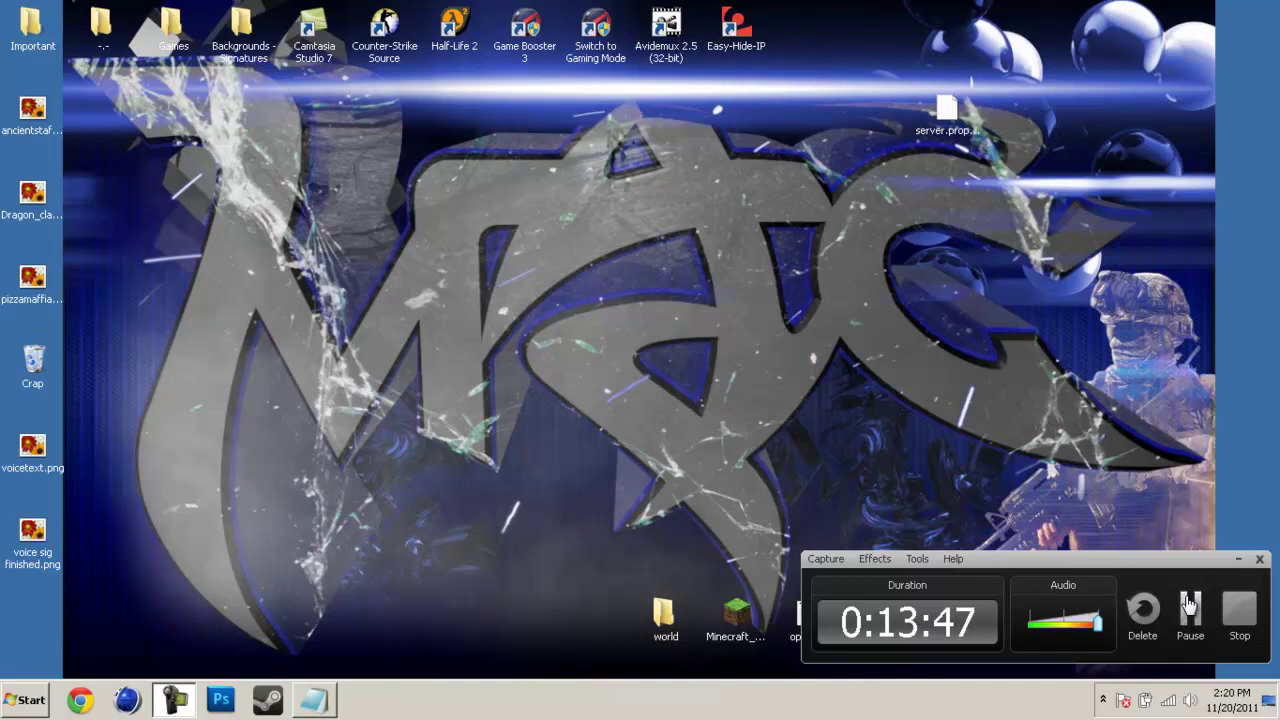
{"action": "left_click", "coordinate": [1245, 618]}
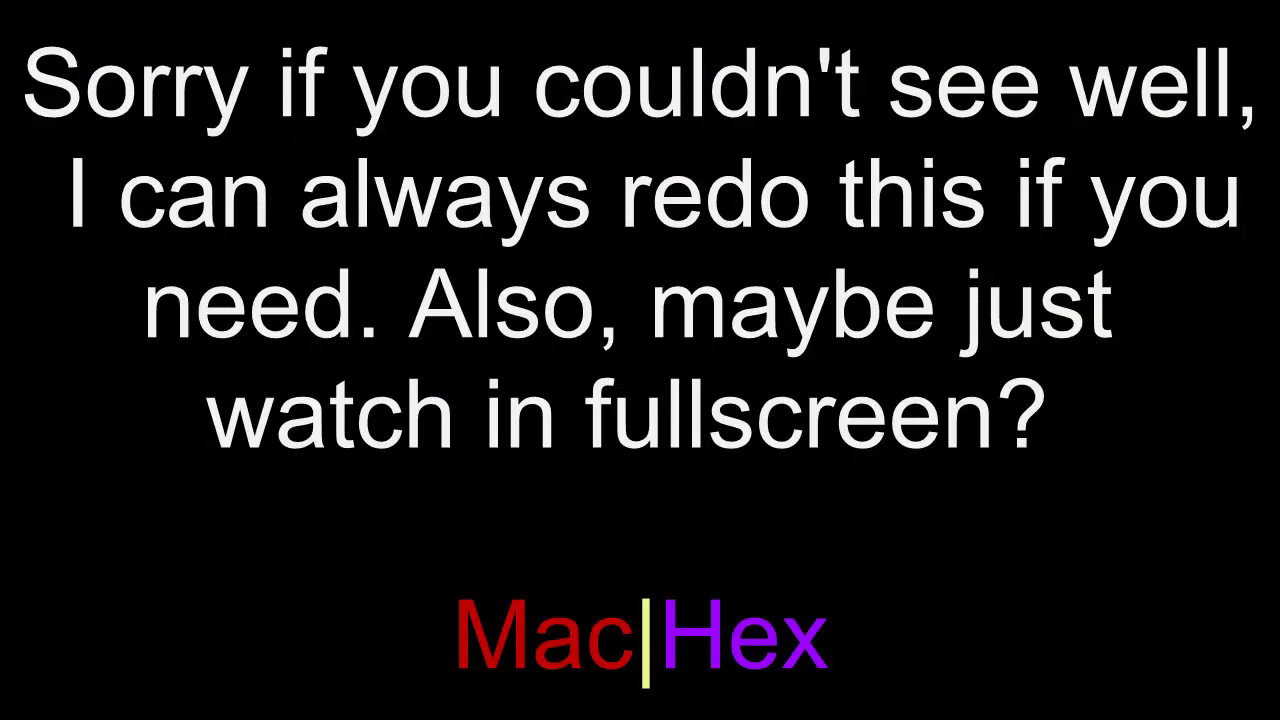